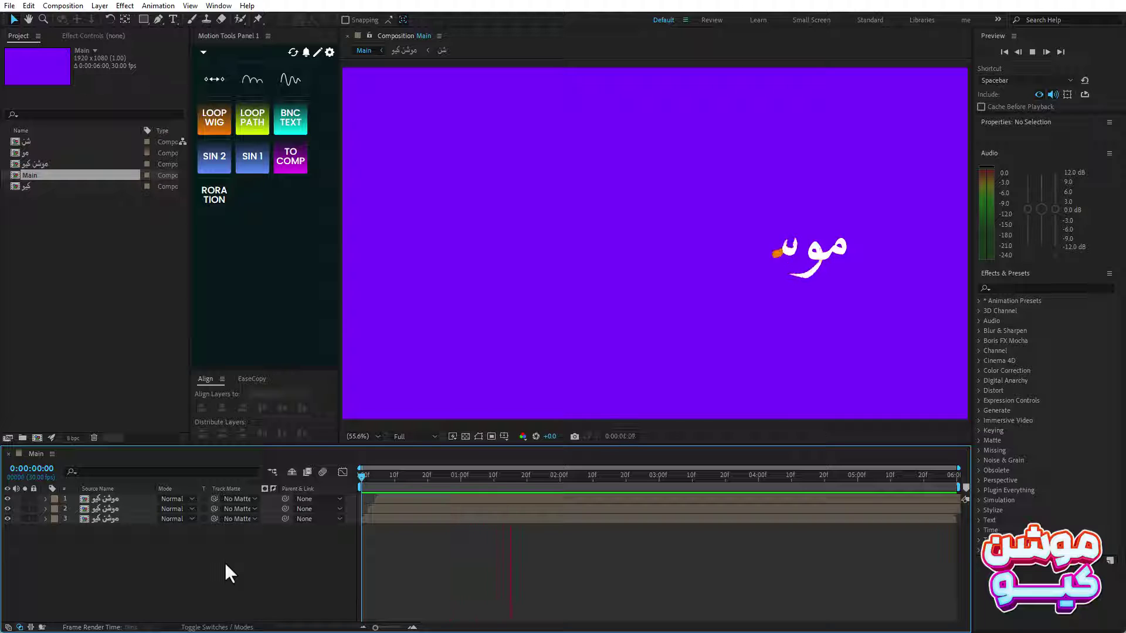
Step: Stop the preview and open the title precomp down to its inner text composition
click(355, 473)
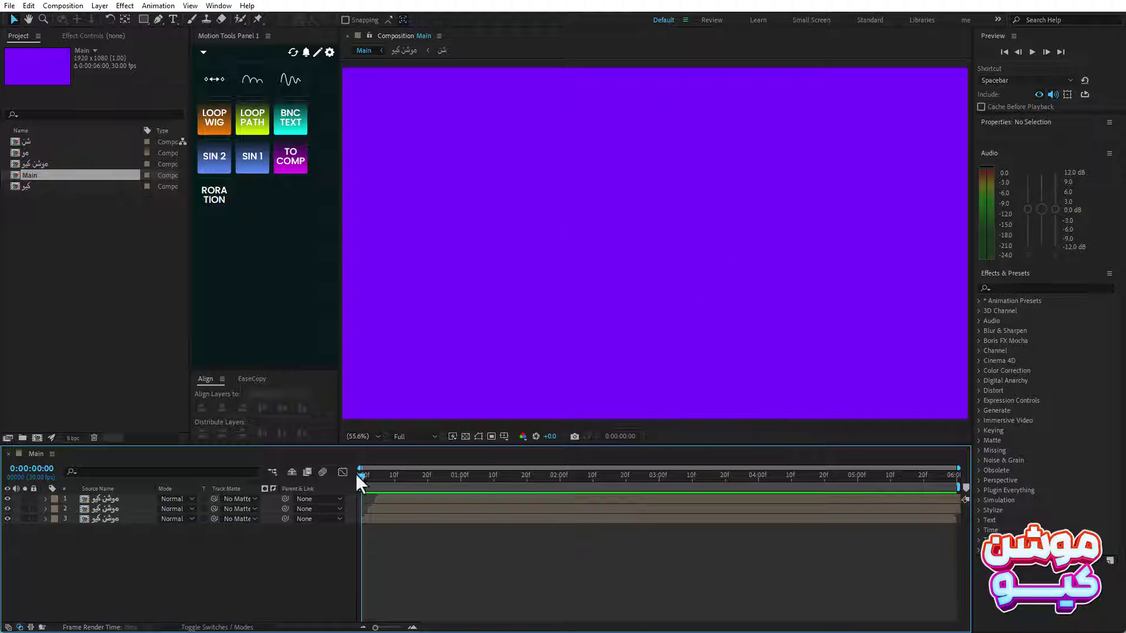
click(120, 517)
double_click(119, 518)
double_click(101, 514)
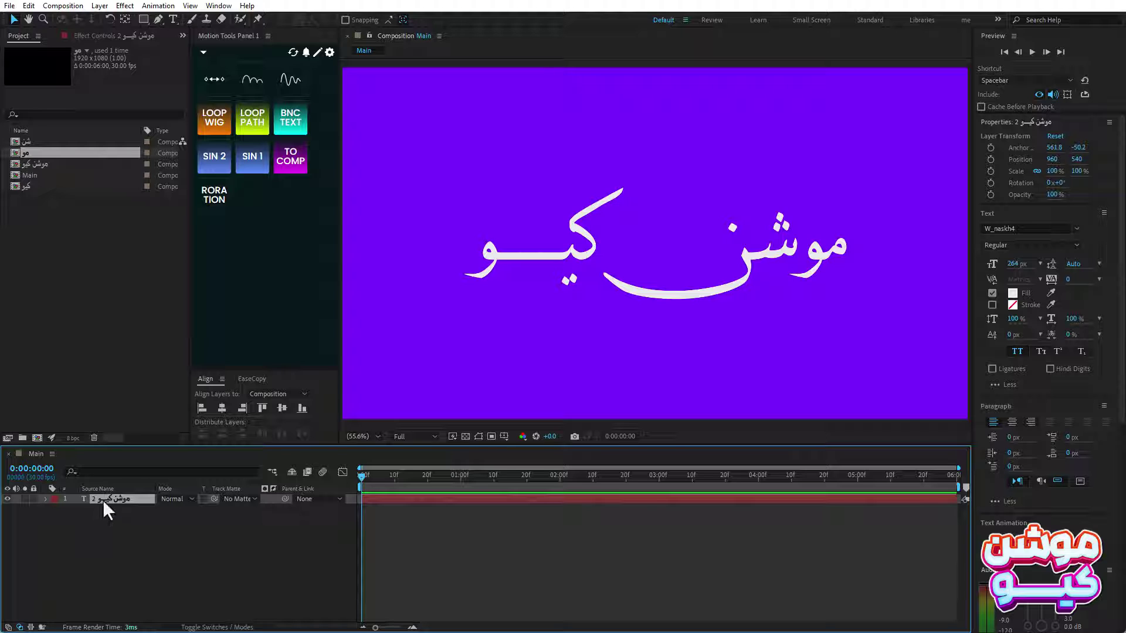
Step: Duplicate the title text layer, then hide and lock the lower copy
key(ctrl+d)
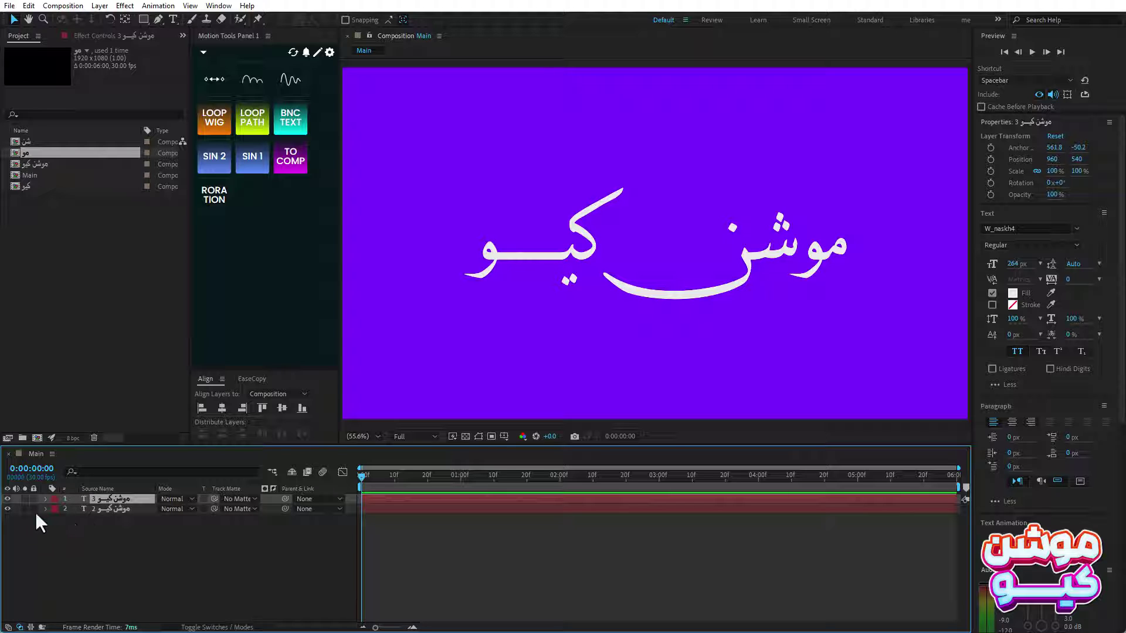
click(100, 509)
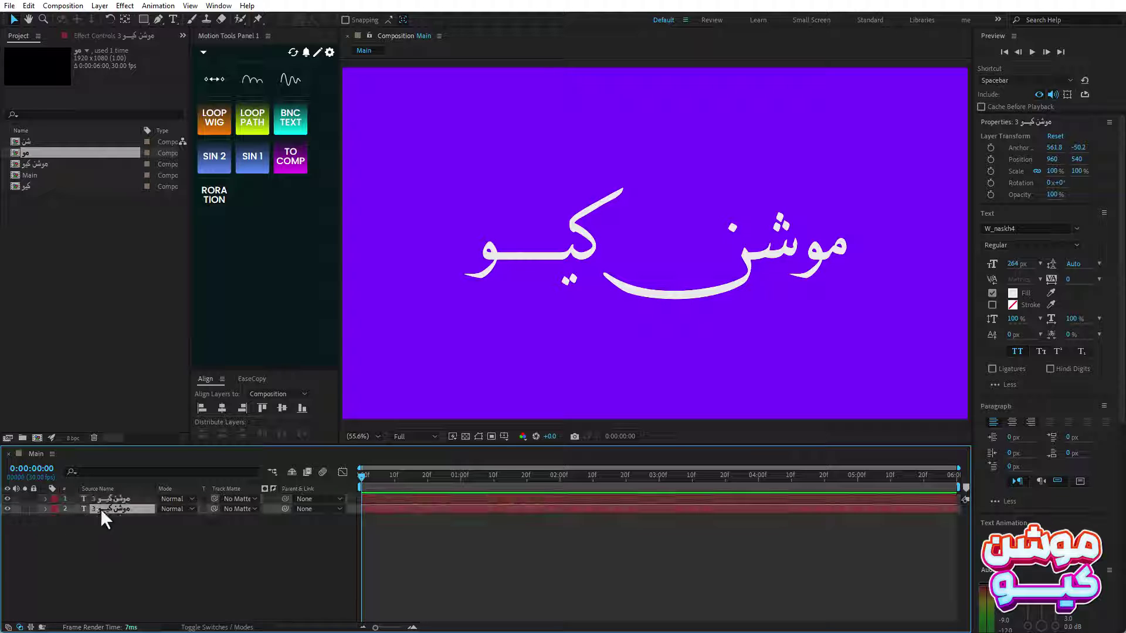
click(8, 508)
click(33, 509)
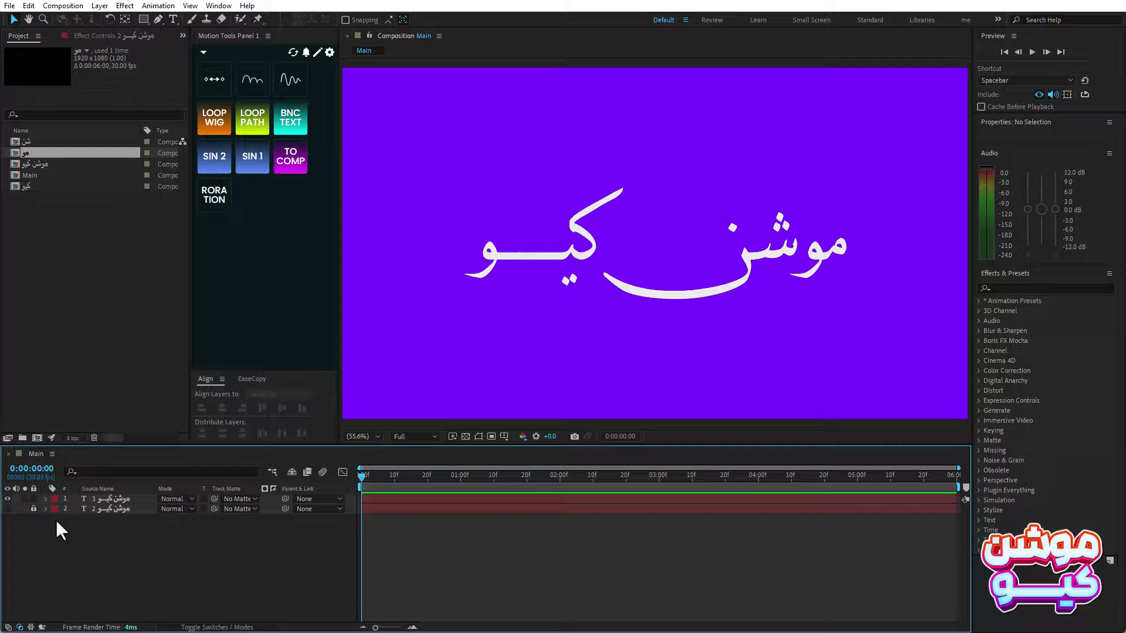
click(104, 499)
click(122, 529)
click(104, 497)
click(109, 538)
Step: Zoom onto the title's first letter and start a red Pen path on it
click(158, 19)
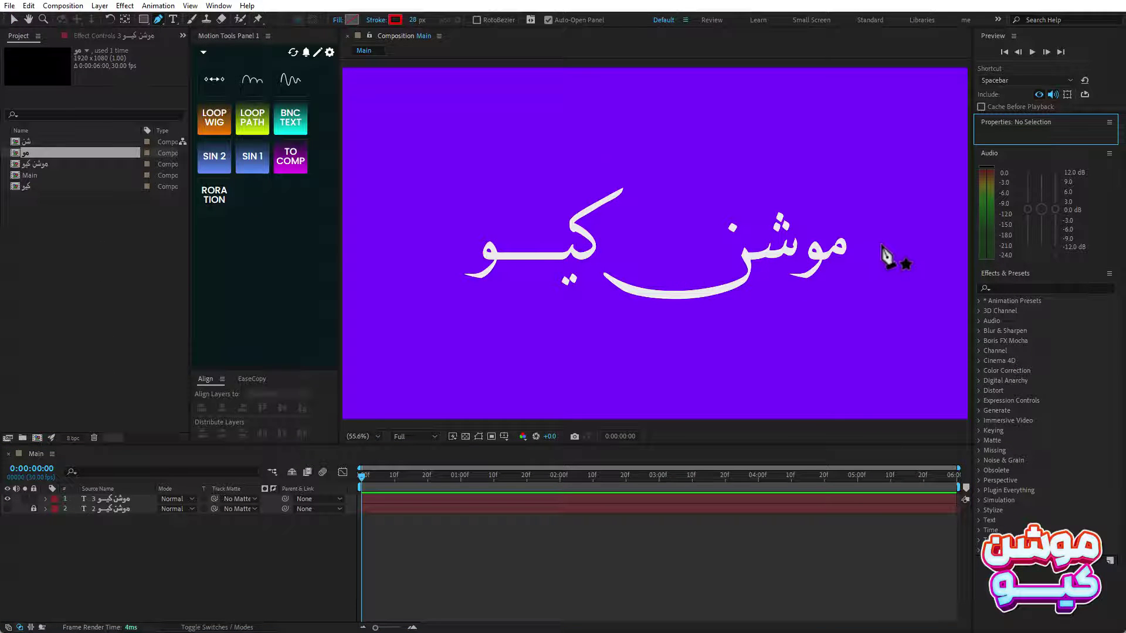
scroll(884, 251, up, 2)
drag(885, 252, 656, 275)
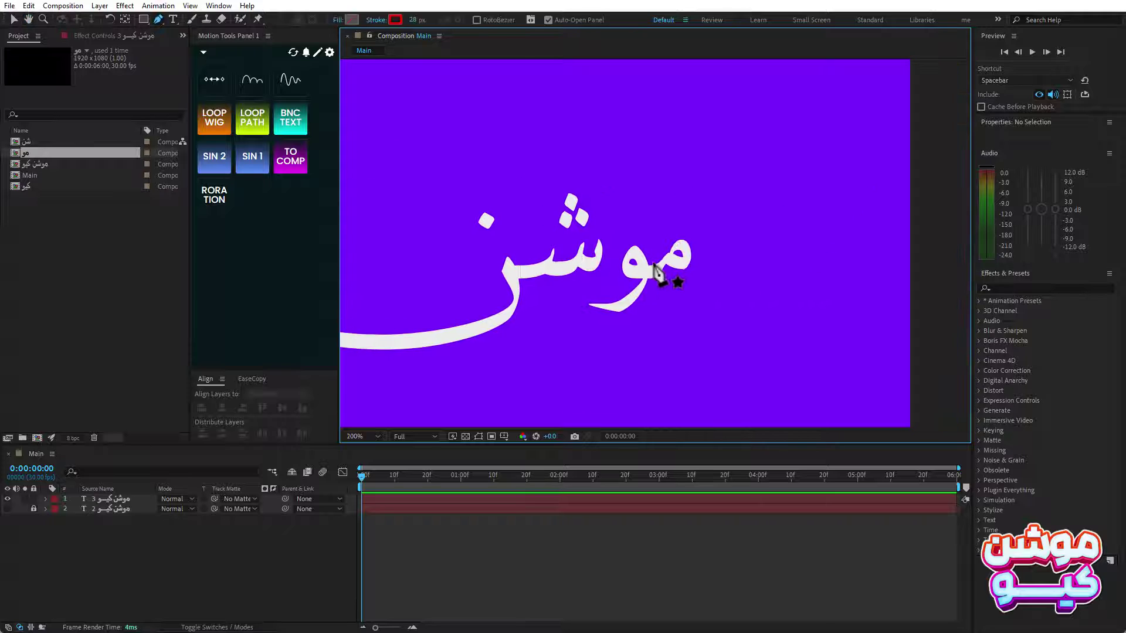
scroll(660, 270, up, 2)
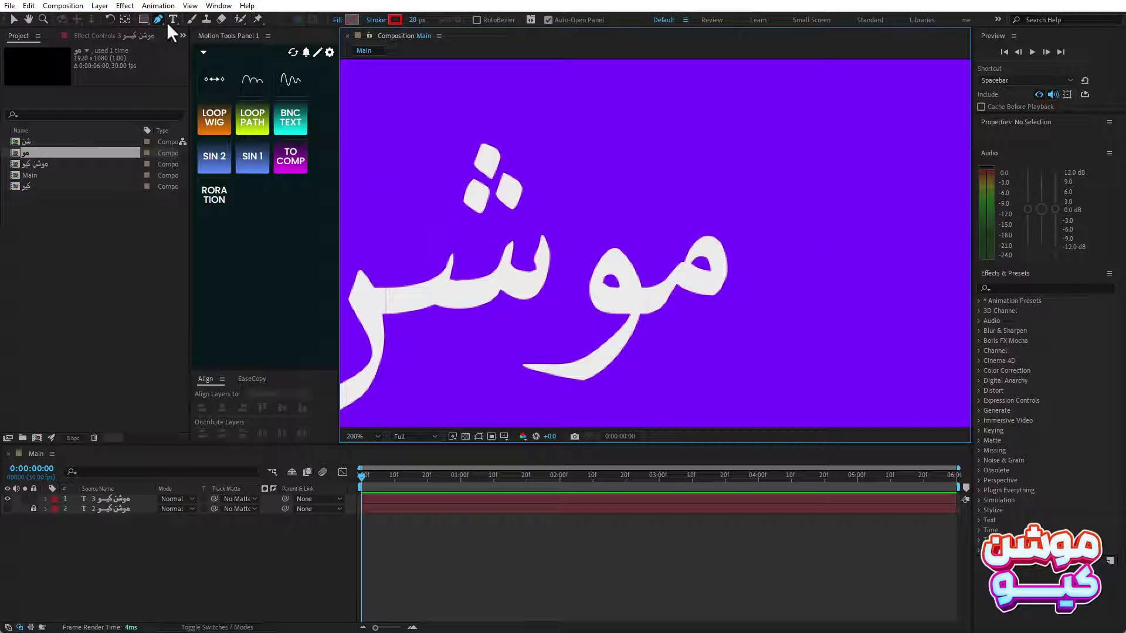
click(698, 261)
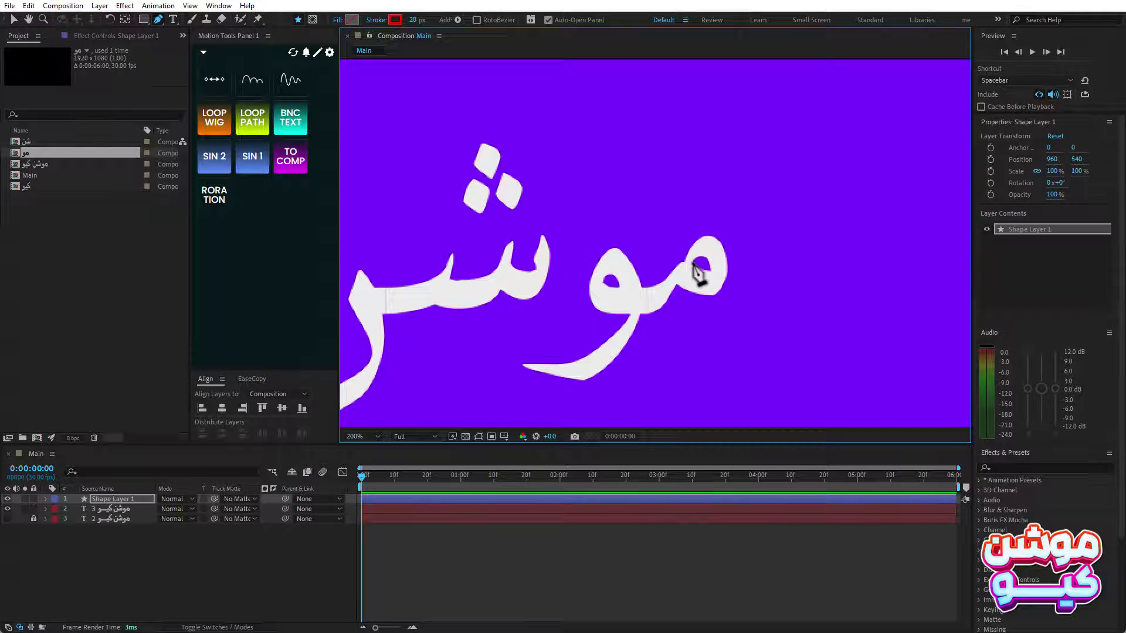
drag(685, 268, 714, 253)
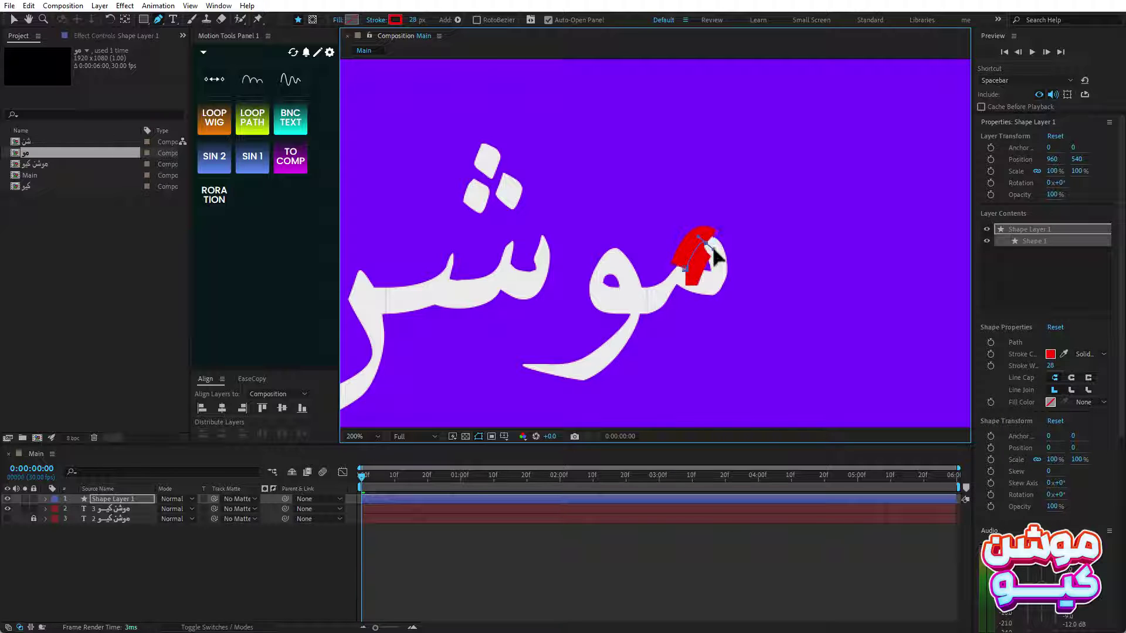
Step: Trace the letter's loop, stem and tail, then thin the stroke to 18 px
click(720, 282)
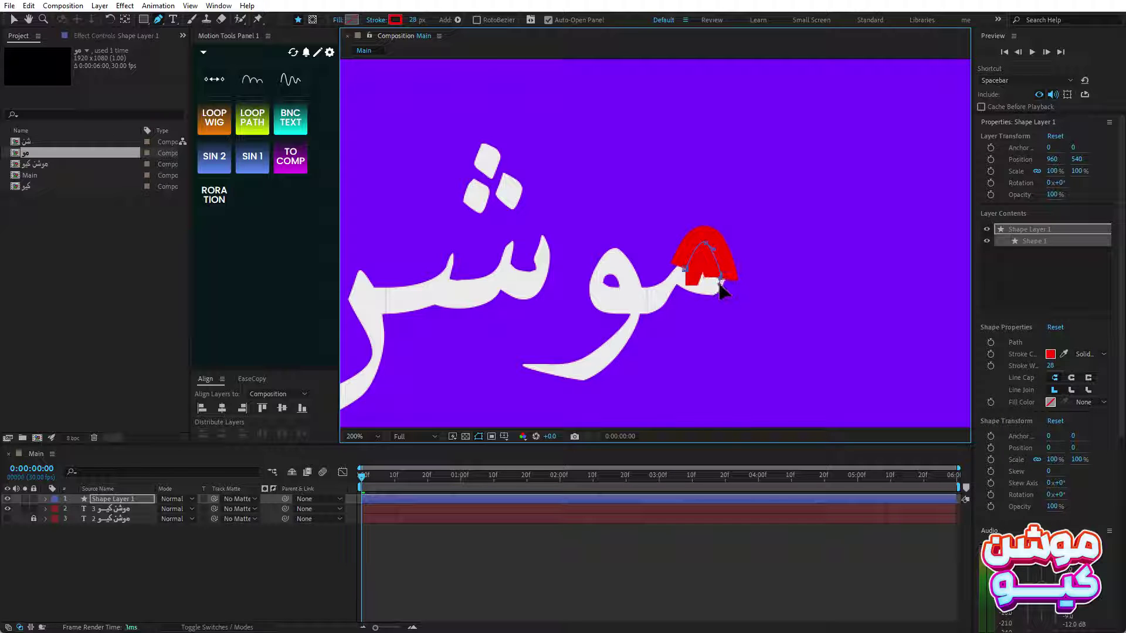
click(683, 270)
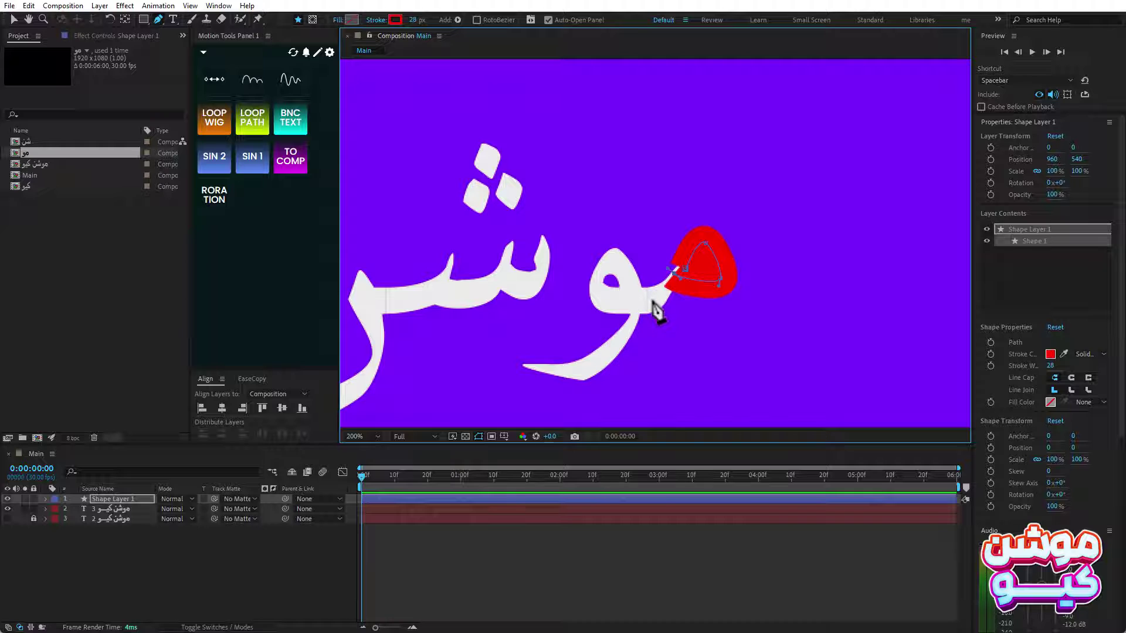
mouse_move(658, 313)
mouse_down()
mouse_move(601, 300)
mouse_move(608, 257)
mouse_up()
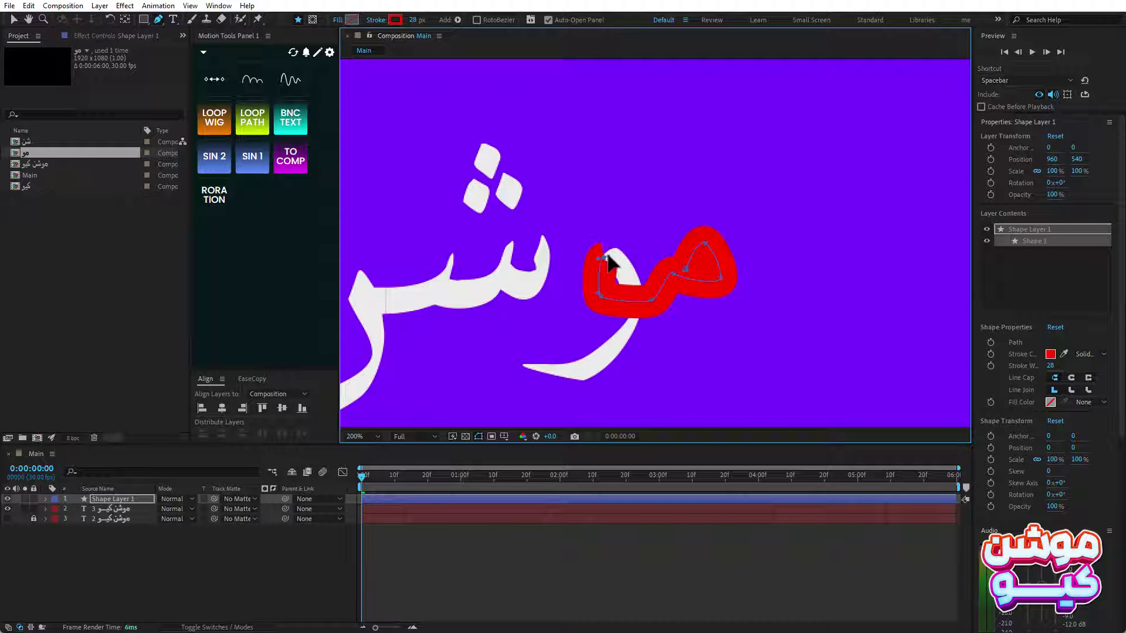
drag(639, 293, 633, 279)
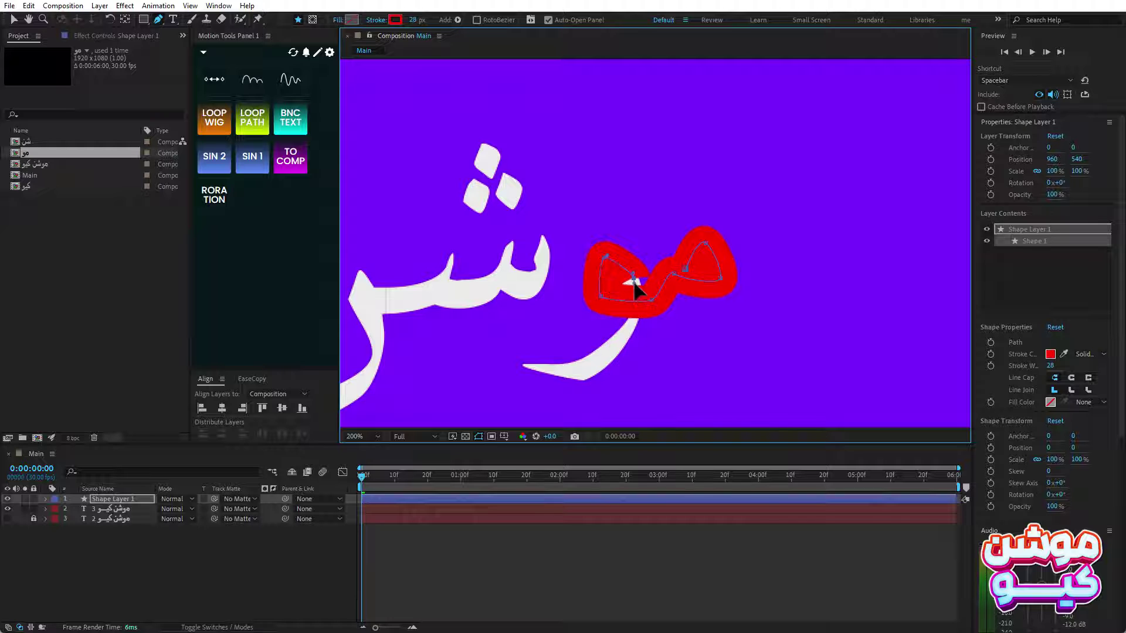
click(605, 355)
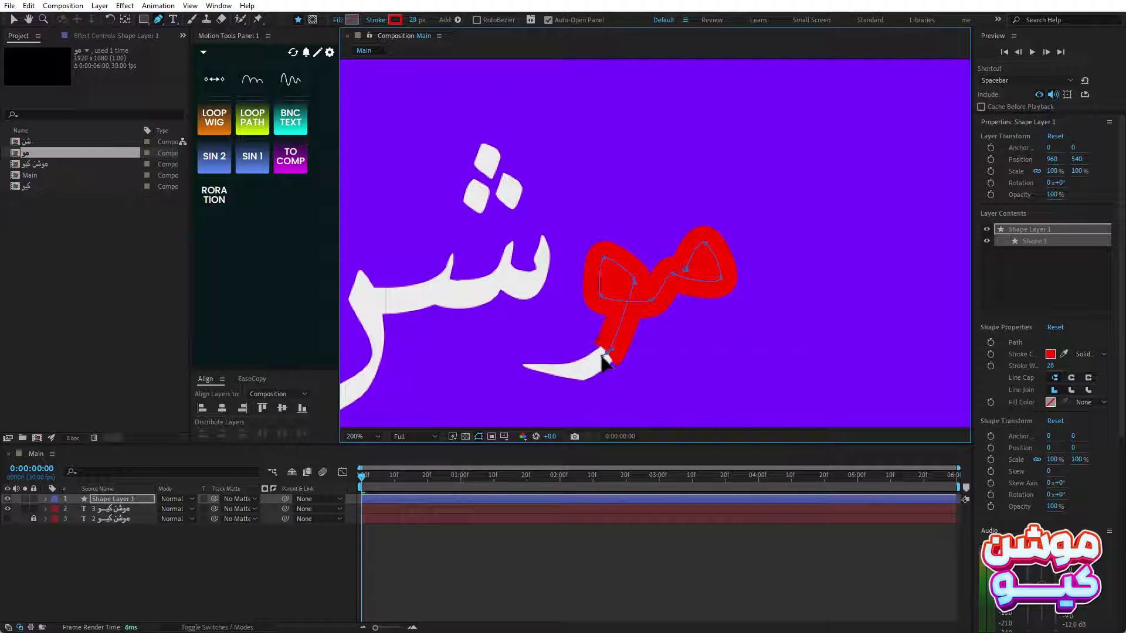
drag(526, 379, 486, 364)
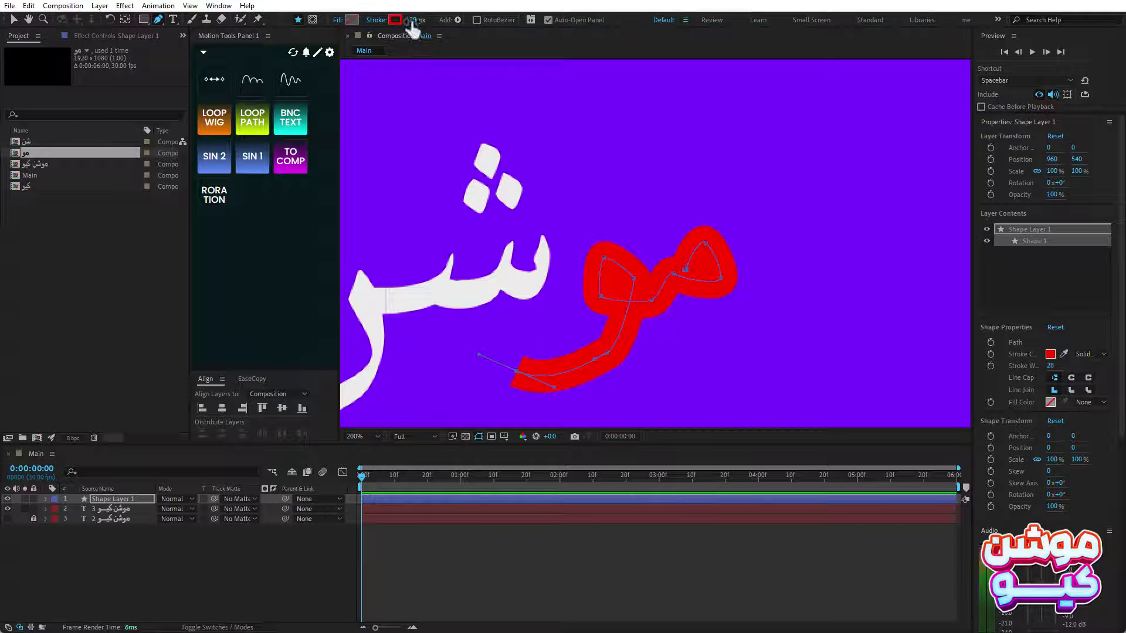
drag(406, 21, 401, 22)
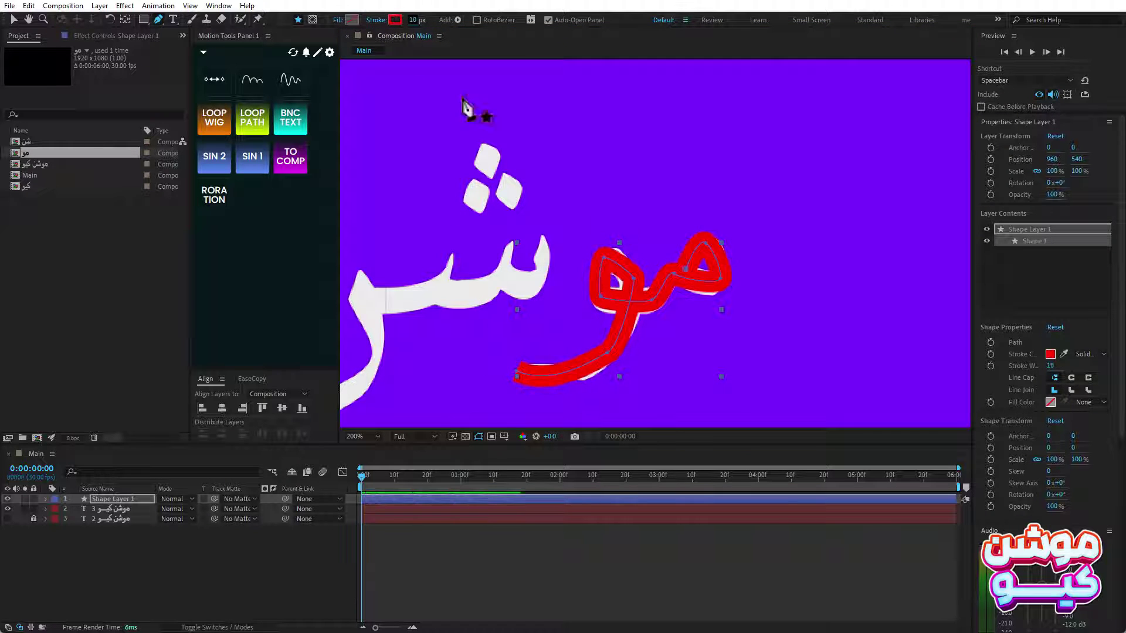
Step: Center the shape's anchor point and reshape the path's curves to follow the letter
key(ctrl+alt+Home)
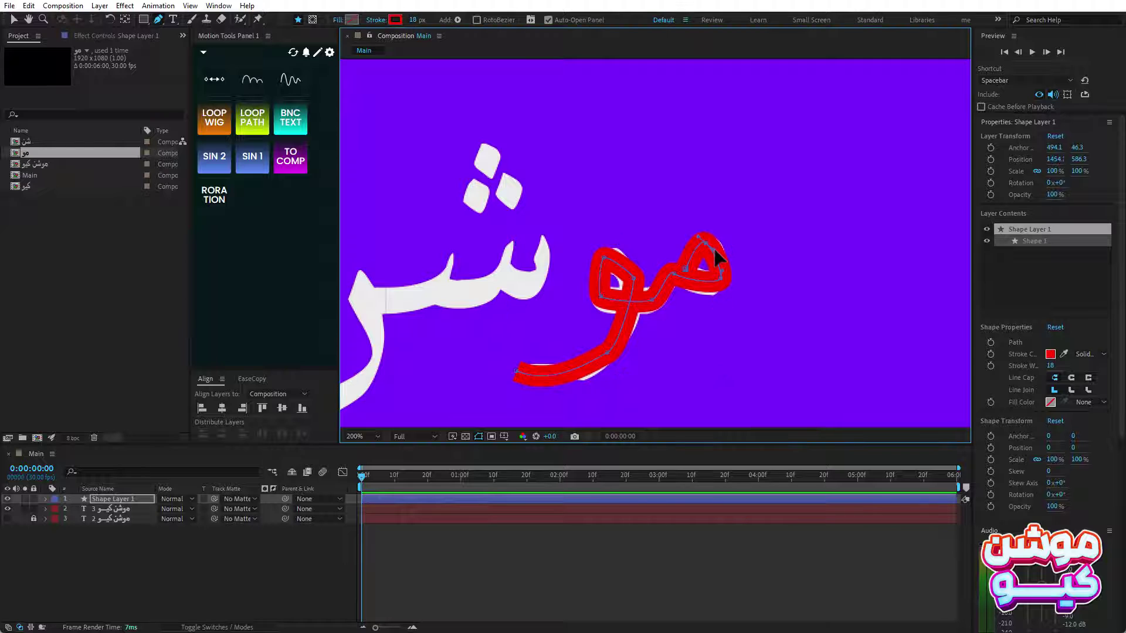
mouse_move(721, 256)
mouse_down()
mouse_move(718, 289)
mouse_move(725, 271)
mouse_move(689, 272)
mouse_up()
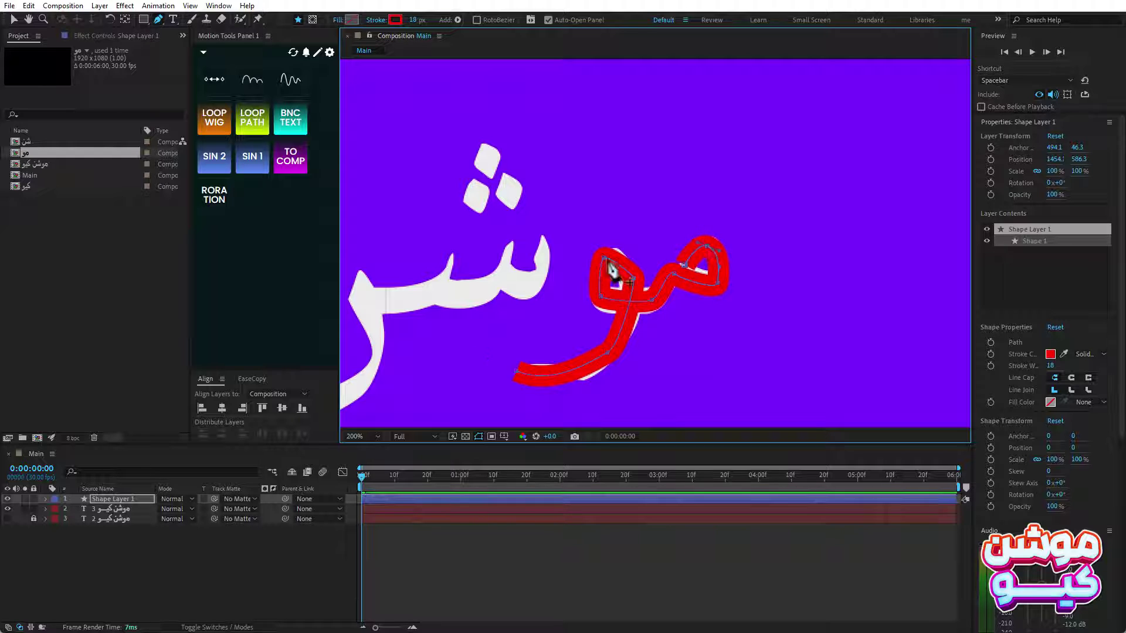
mouse_move(595, 264)
mouse_down()
mouse_move(637, 291)
mouse_move(573, 304)
mouse_up()
drag(610, 352, 677, 284)
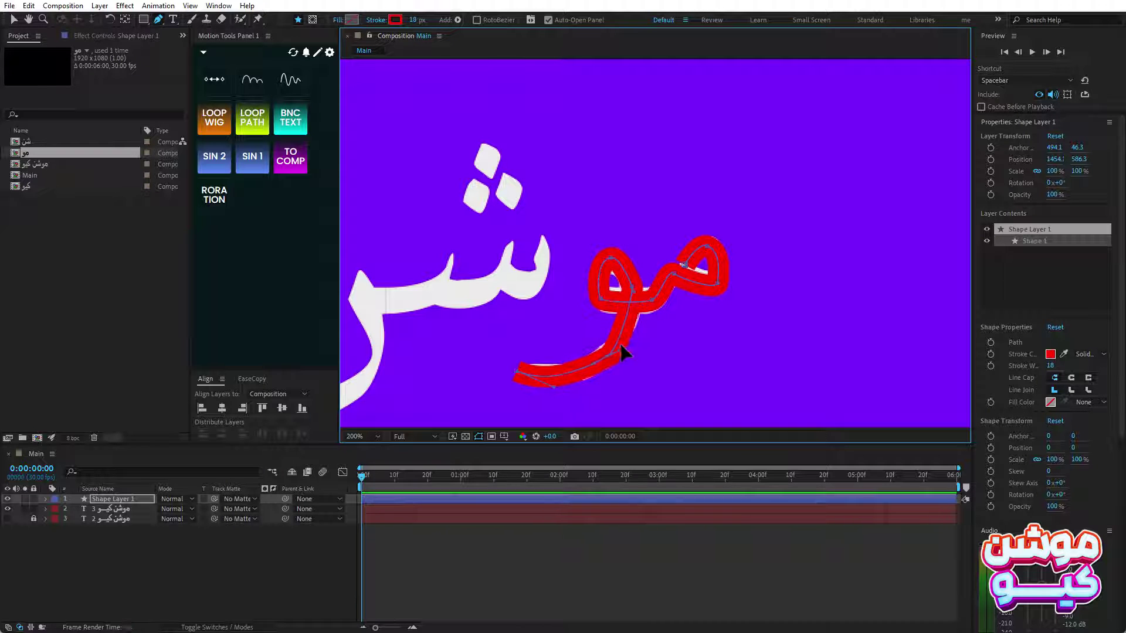
Step: Widen the stroke to 23 px, refit the left loop and set Round Cap line ends
drag(412, 20, 418, 19)
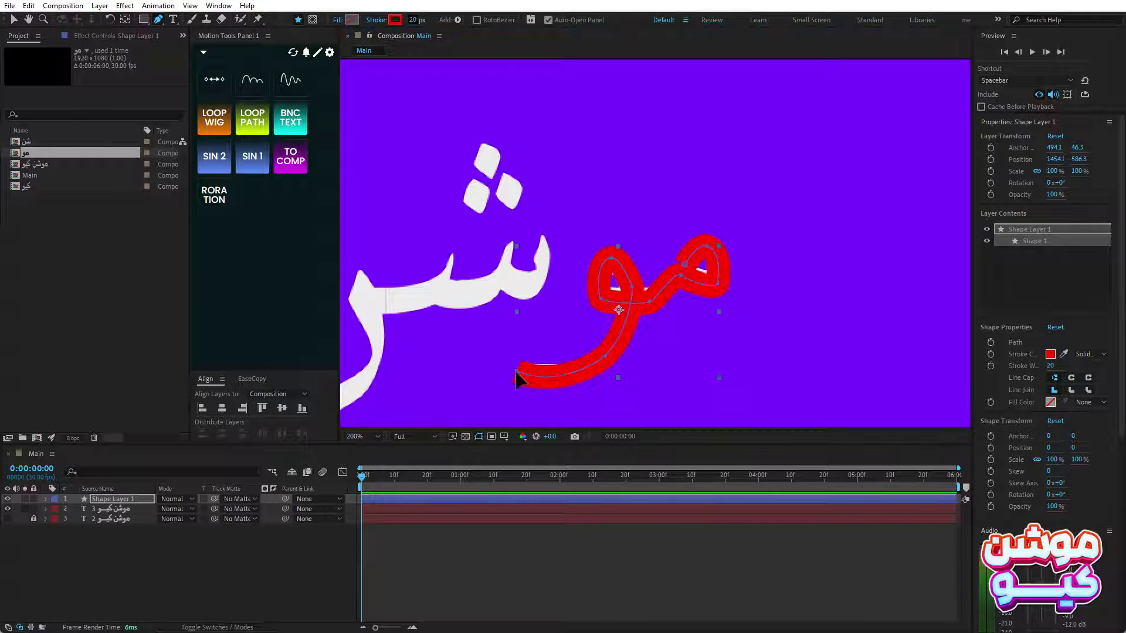
mouse_move(598, 299)
mouse_down()
mouse_move(616, 267)
mouse_move(603, 301)
mouse_up()
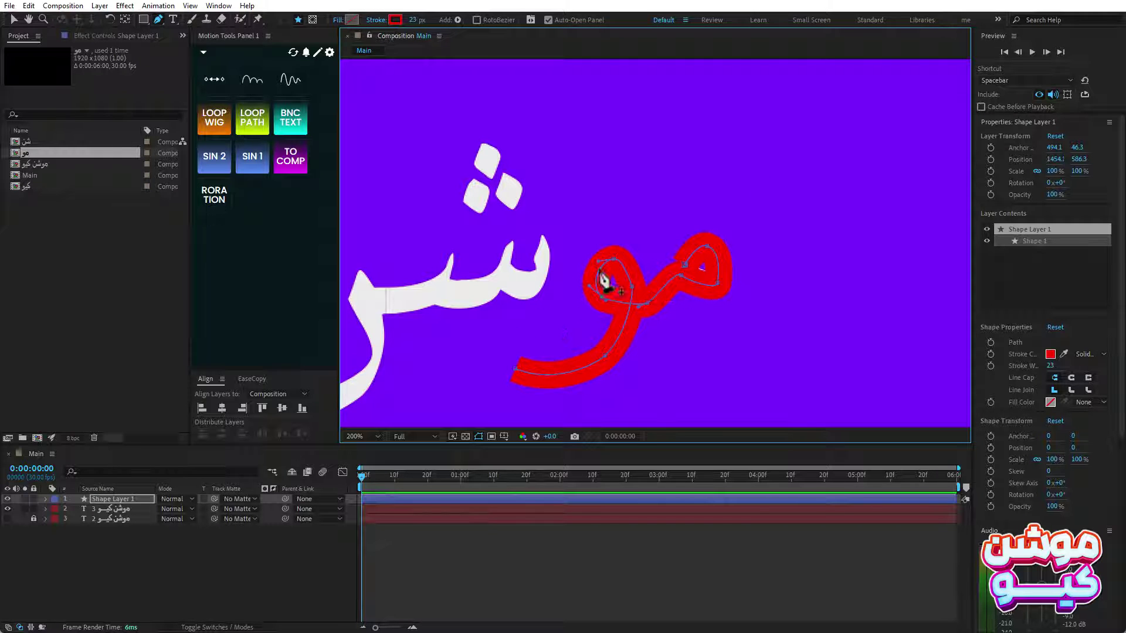
click(117, 499)
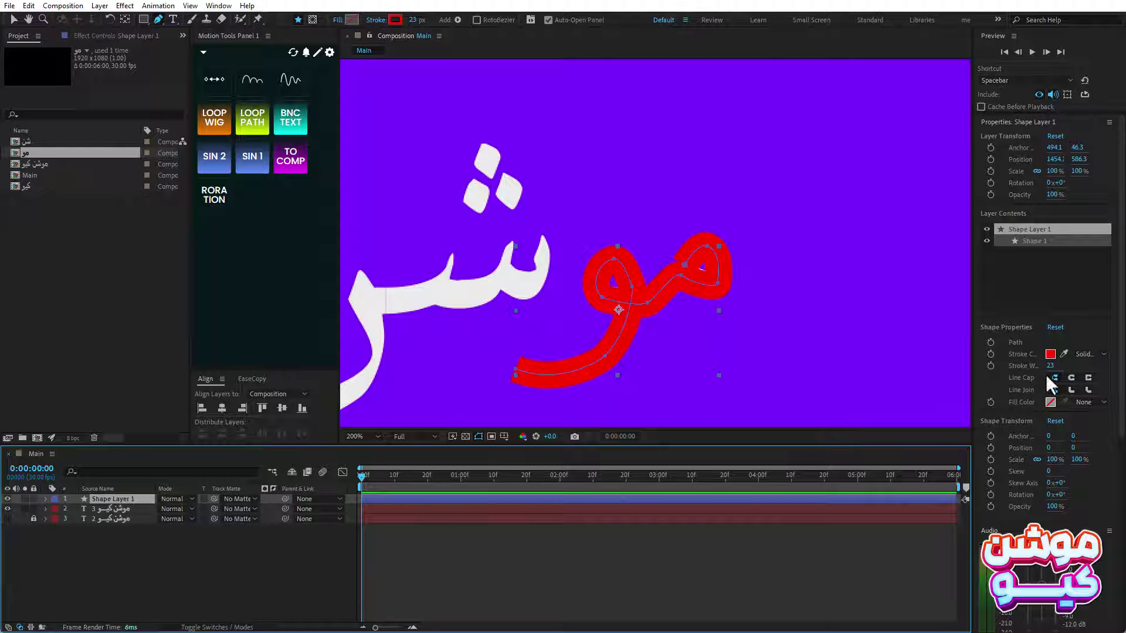
click(1071, 379)
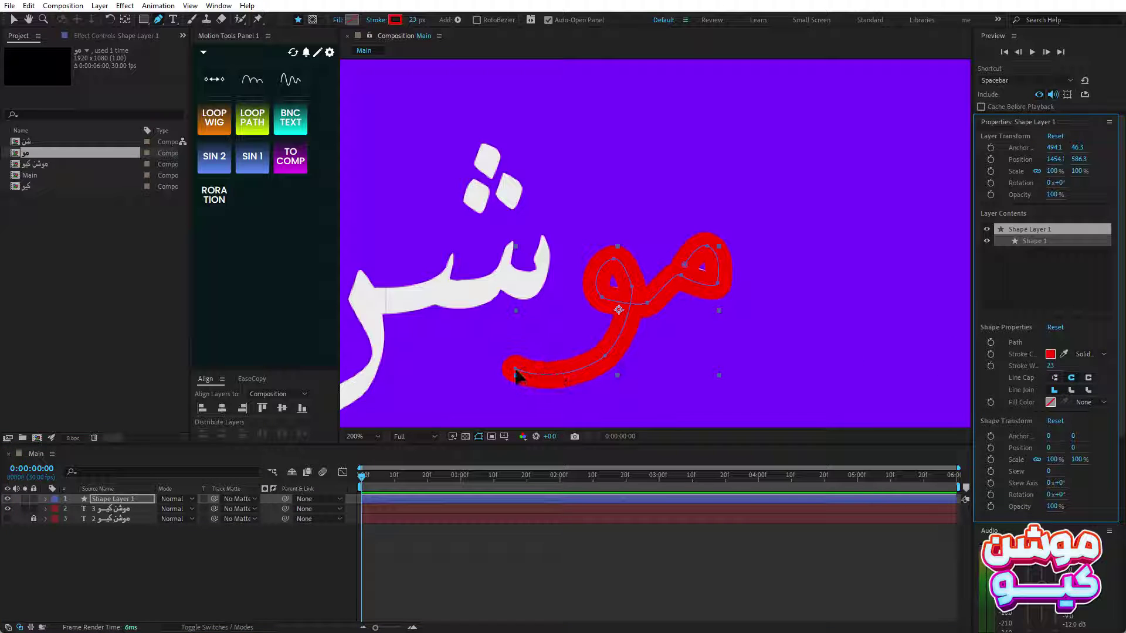
Step: Rename the shape layer 'matte' and add Trim Paths to its contents
click(46, 499)
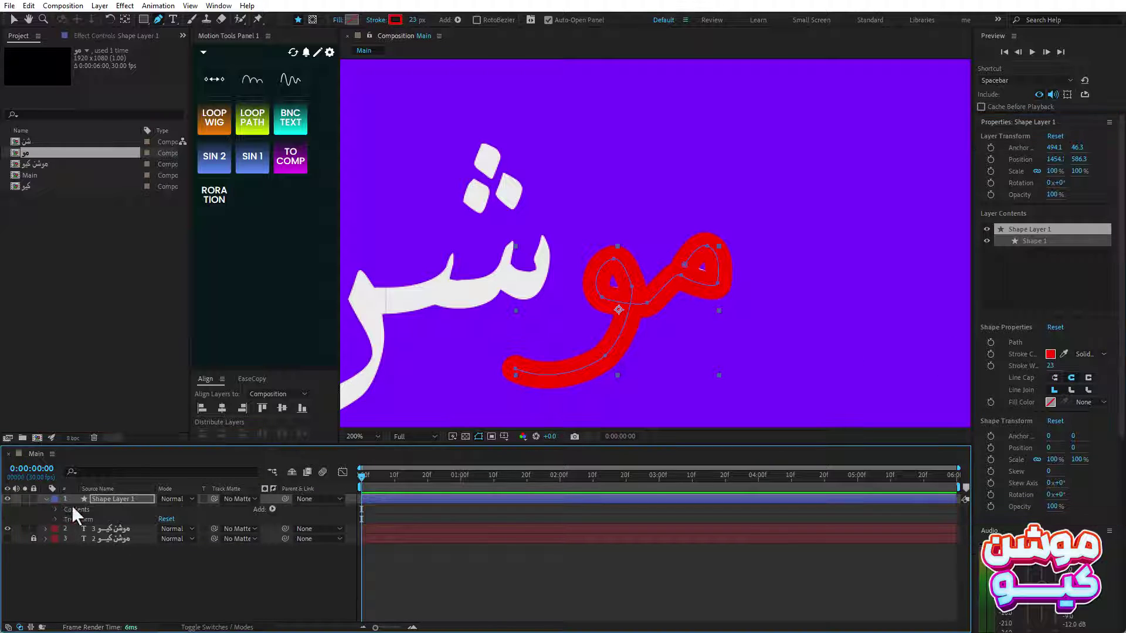
key(Return)
text(tte)
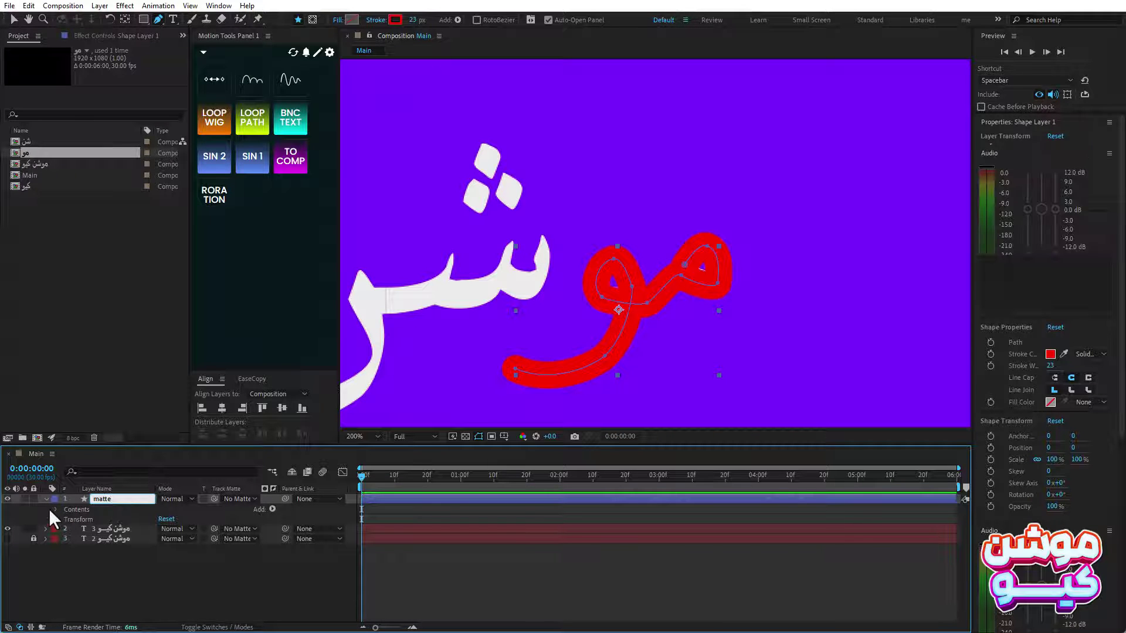
click(48, 508)
click(54, 509)
click(271, 509)
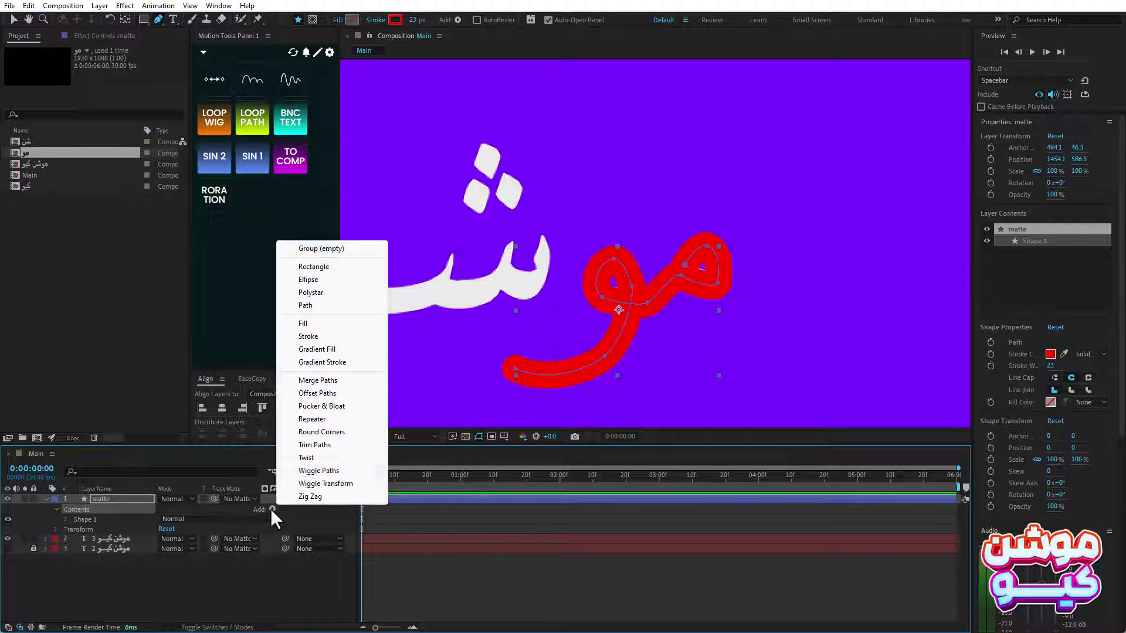
click(305, 445)
Step: Keyframe Trim Paths End from 0% at frame 0 to 100% at 0:00:01:20, with Easy Ease
click(66, 529)
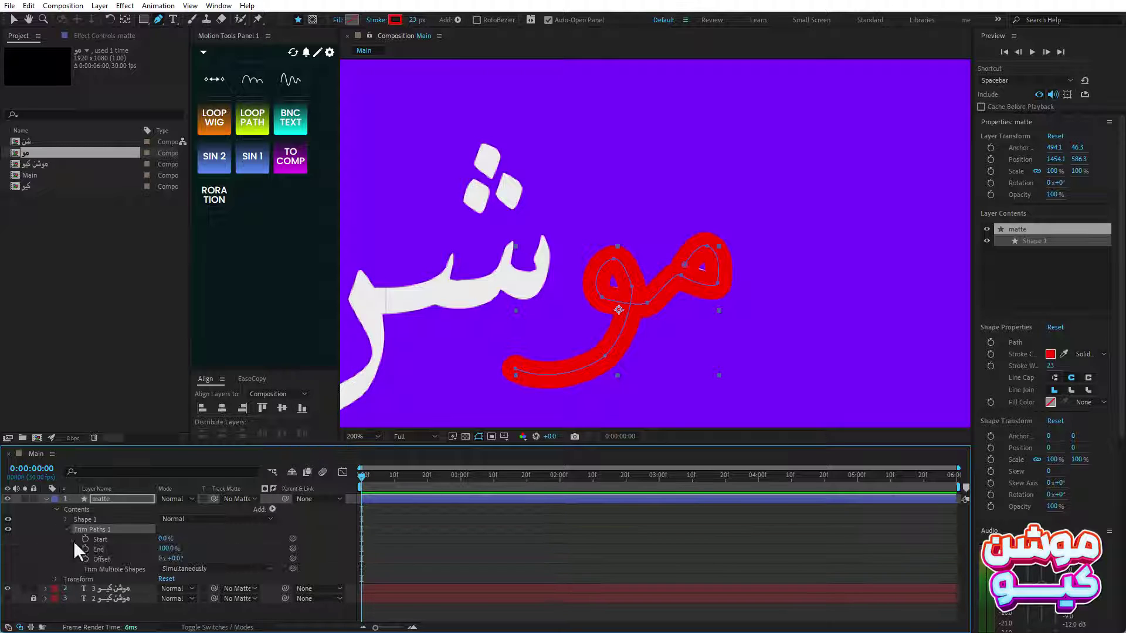
click(86, 548)
drag(162, 548, 44, 545)
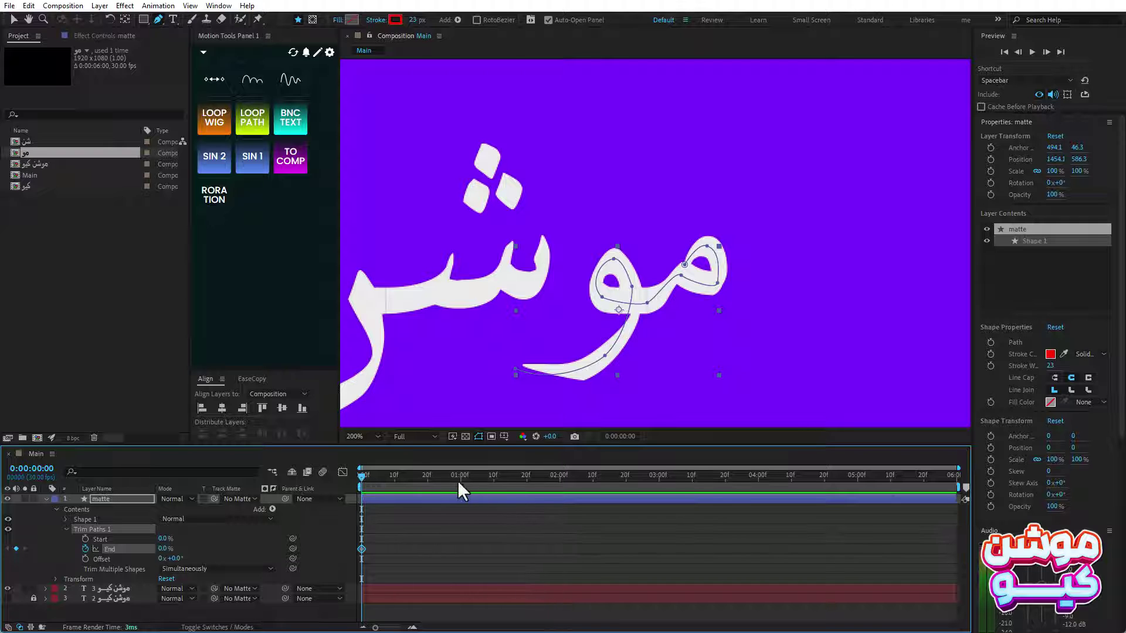
drag(361, 477, 527, 480)
drag(167, 551, 562, 551)
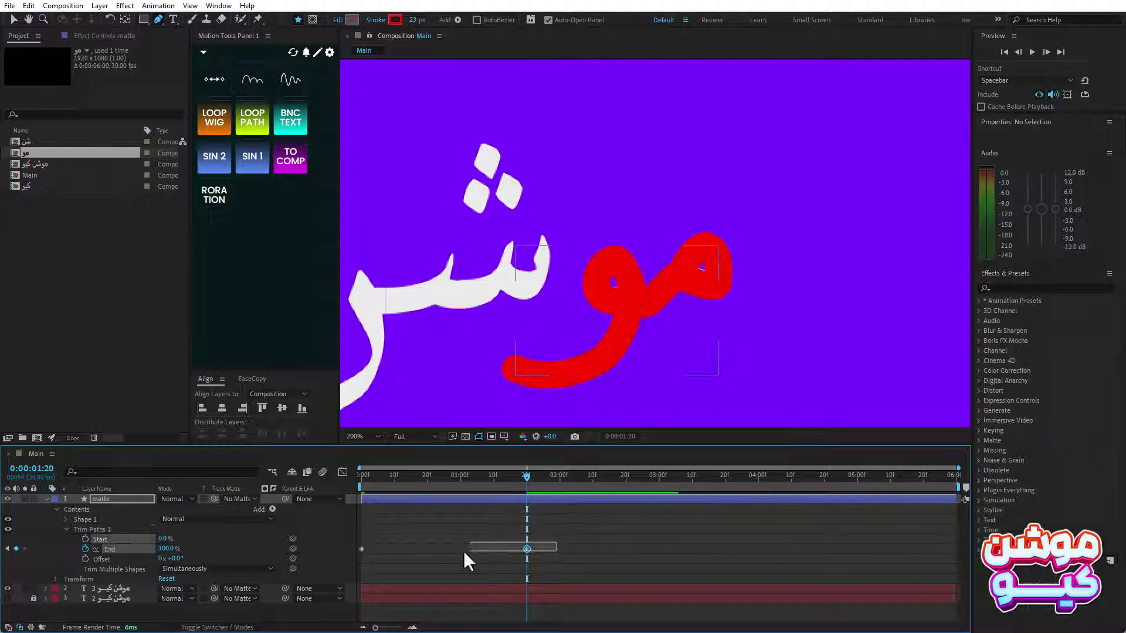
right_click(361, 549)
mouse_move(473, 538)
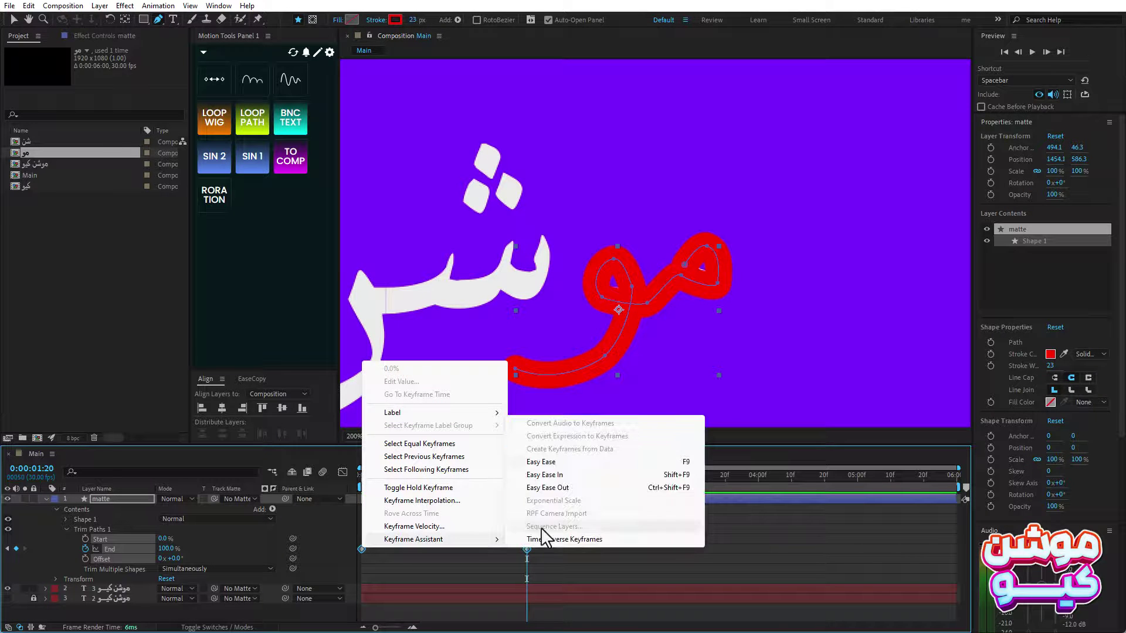
click(545, 463)
Step: Set the Arabic text layer's track matte to the 'matte' layer and scrub the reveal
key(u)
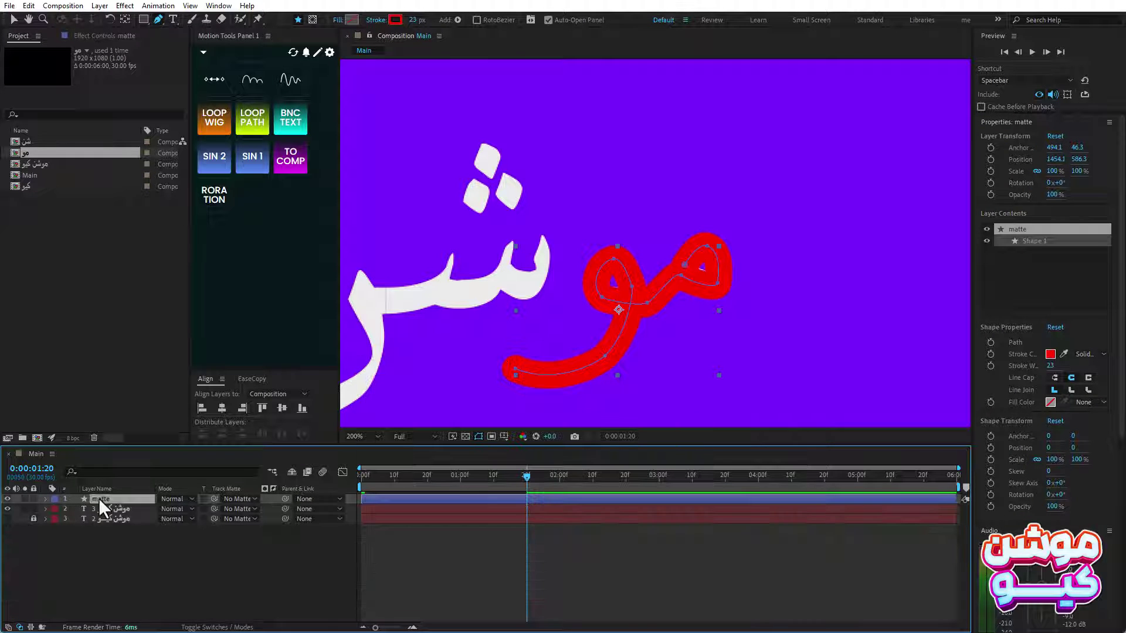
click(111, 508)
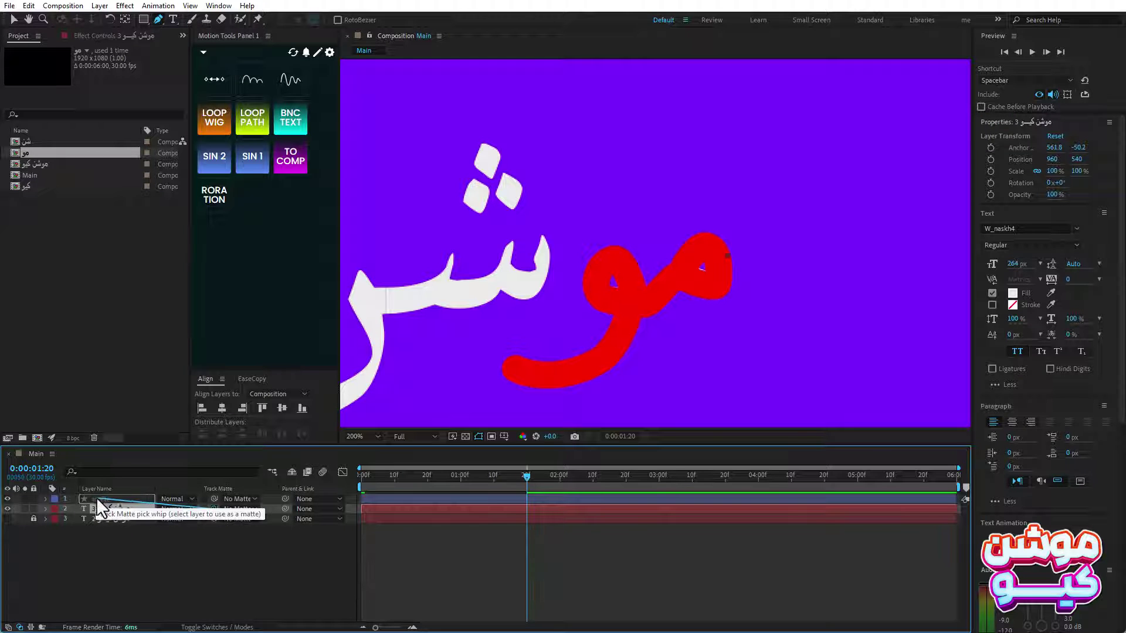
drag(100, 498, 97, 497)
mouse_move(364, 475)
mouse_down()
mouse_move(454, 478)
mouse_move(403, 476)
mouse_up()
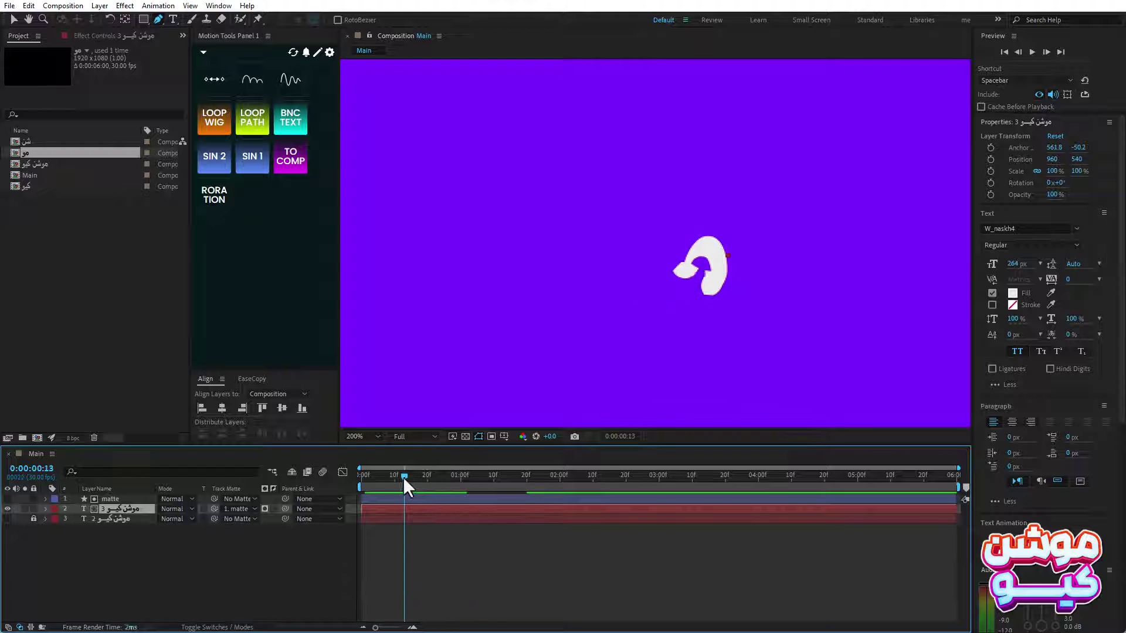
Step: Select the matte shape and drag one of its path vertices to reshape it
click(117, 498)
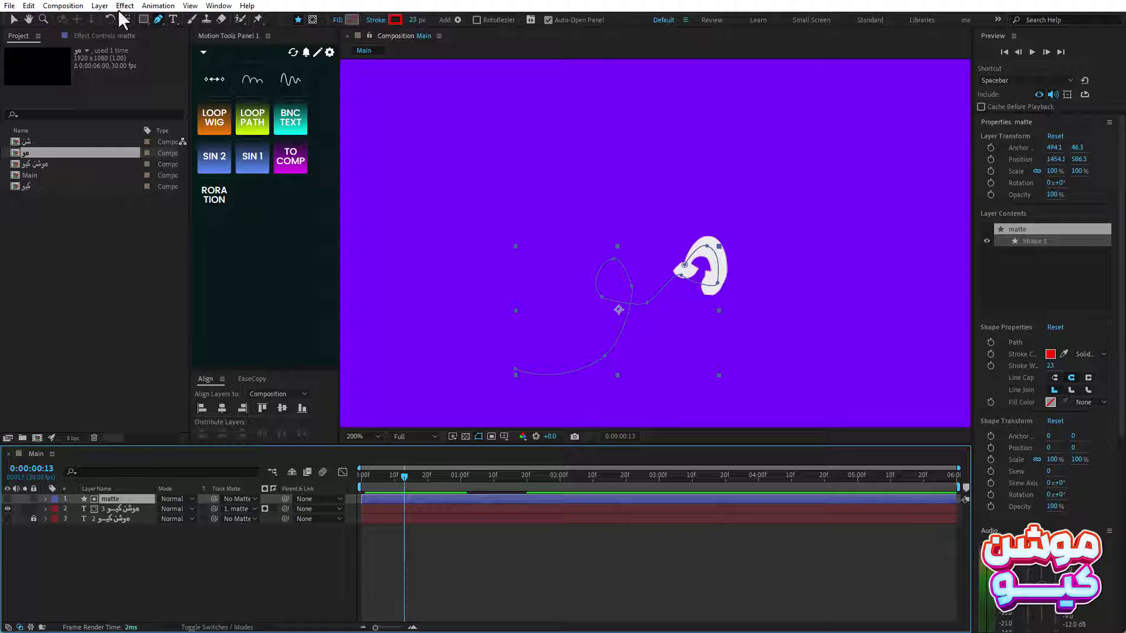
scroll(595, 276, up, 2)
drag(594, 281, 663, 316)
Step: Preview and scrub the reveal up to about one second to check letter coverage
key(space)
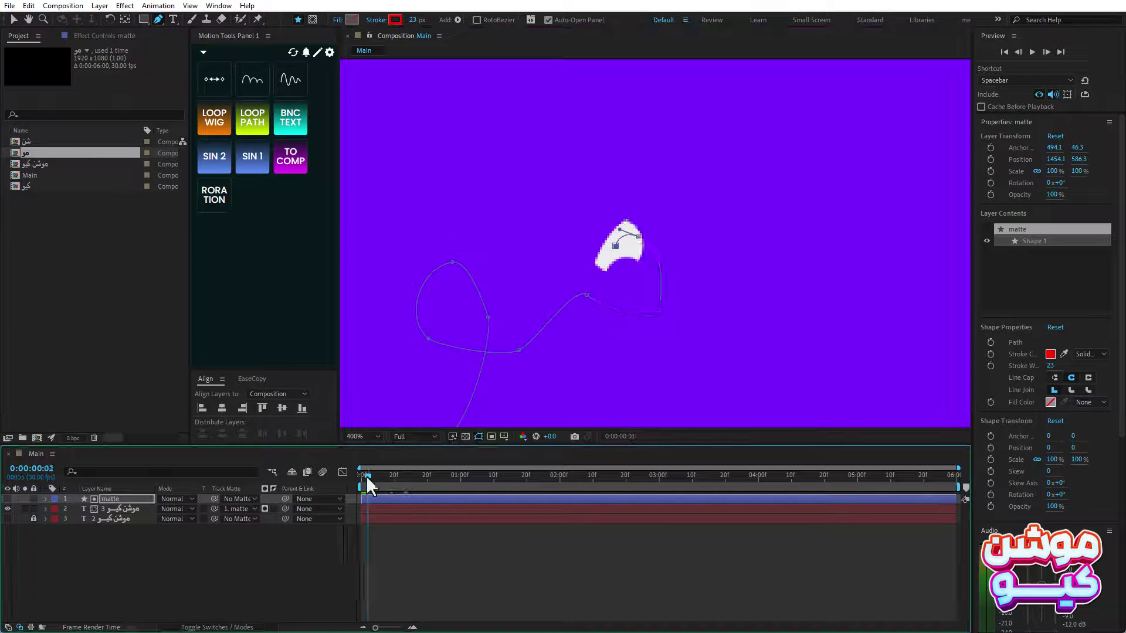
drag(403, 473, 458, 467)
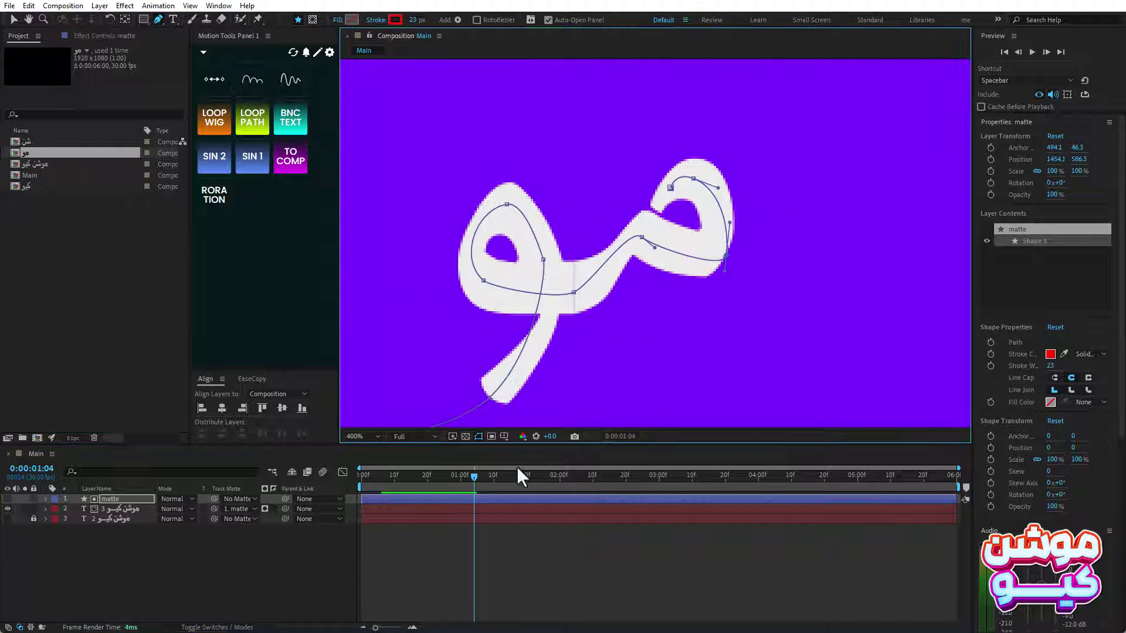
click(408, 477)
mouse_move(408, 477)
mouse_down()
mouse_move(391, 476)
mouse_move(449, 483)
mouse_up()
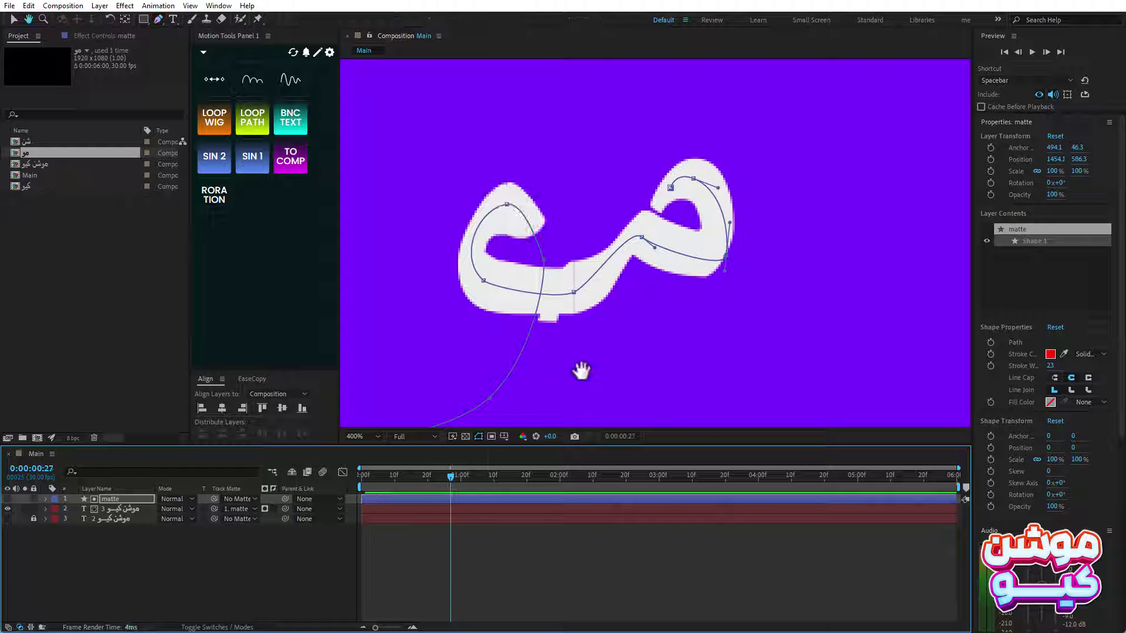
drag(580, 373, 679, 340)
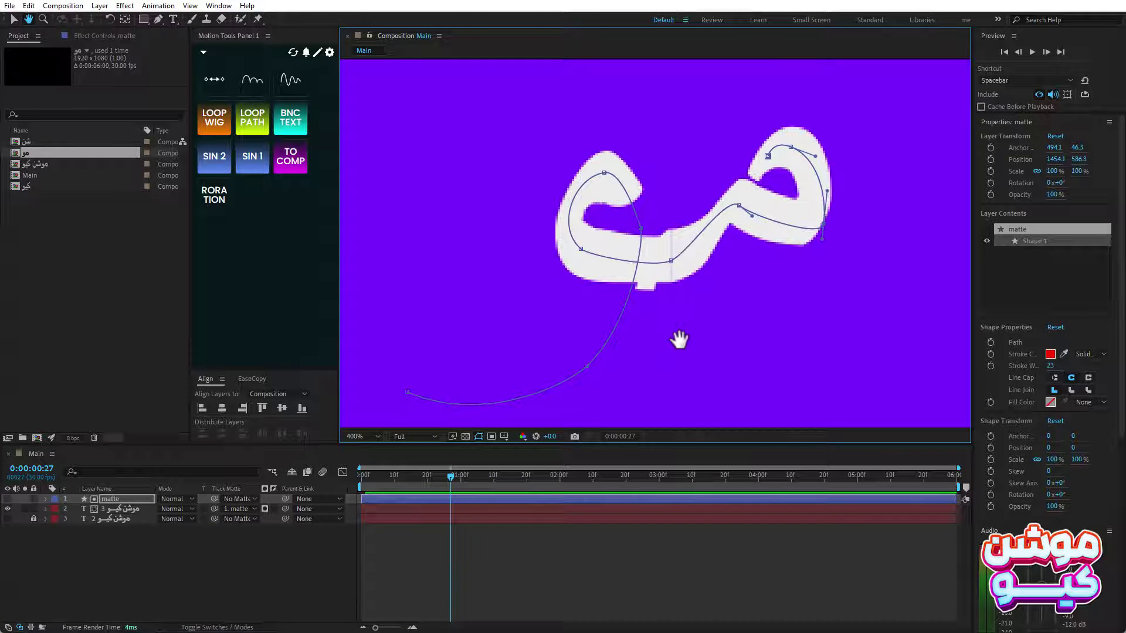
mouse_move(380, 476)
mouse_down()
mouse_move(461, 473)
mouse_move(448, 473)
mouse_up()
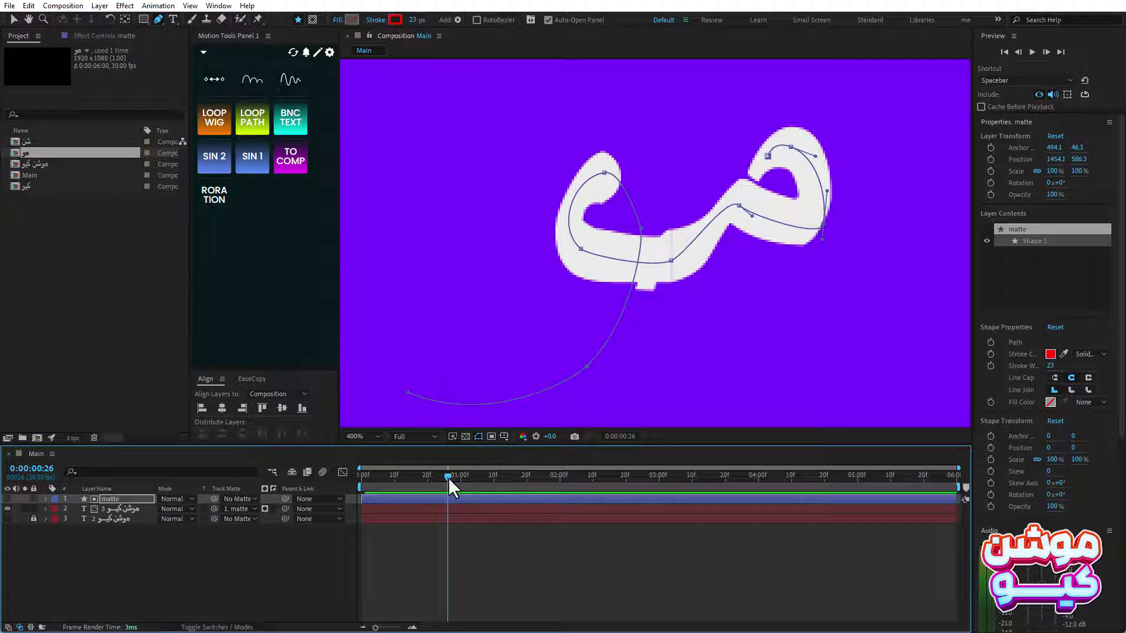
drag(448, 477, 446, 477)
Step: Nudge a matte path vertex up, keyframing the path at 1:00, and check frames 21 to 1:08
drag(671, 261, 664, 240)
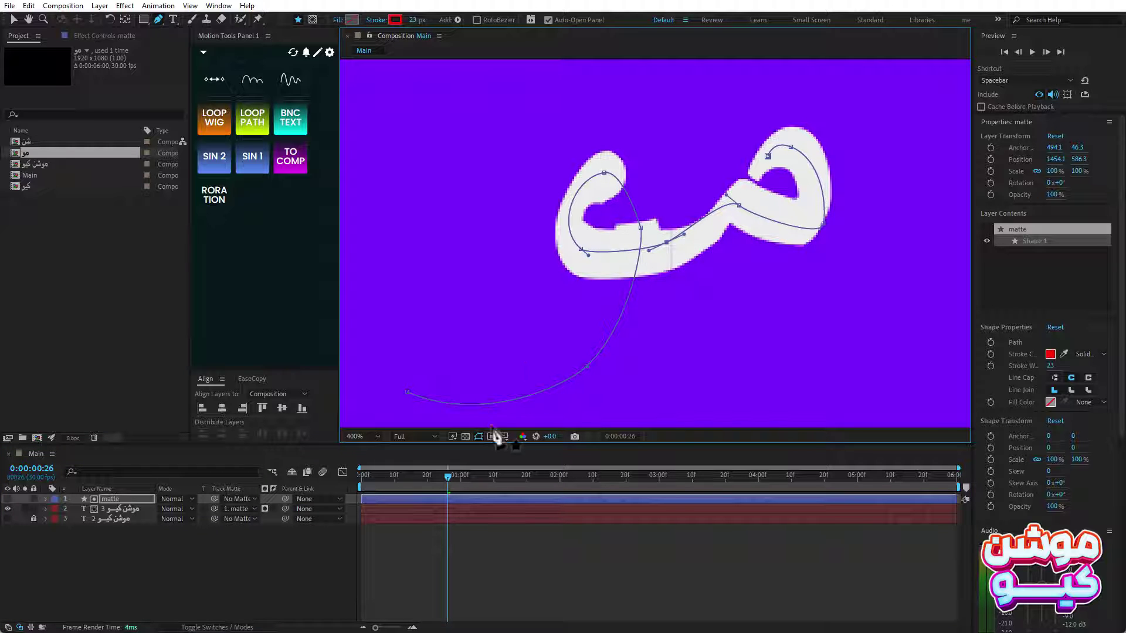
drag(446, 482, 427, 477)
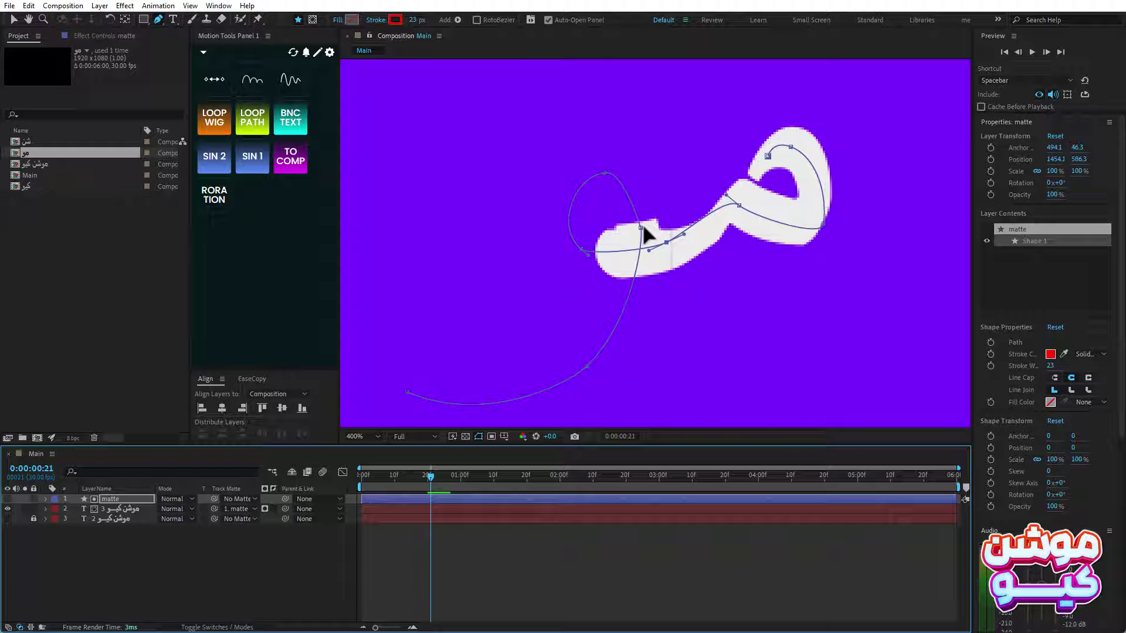
key(k)
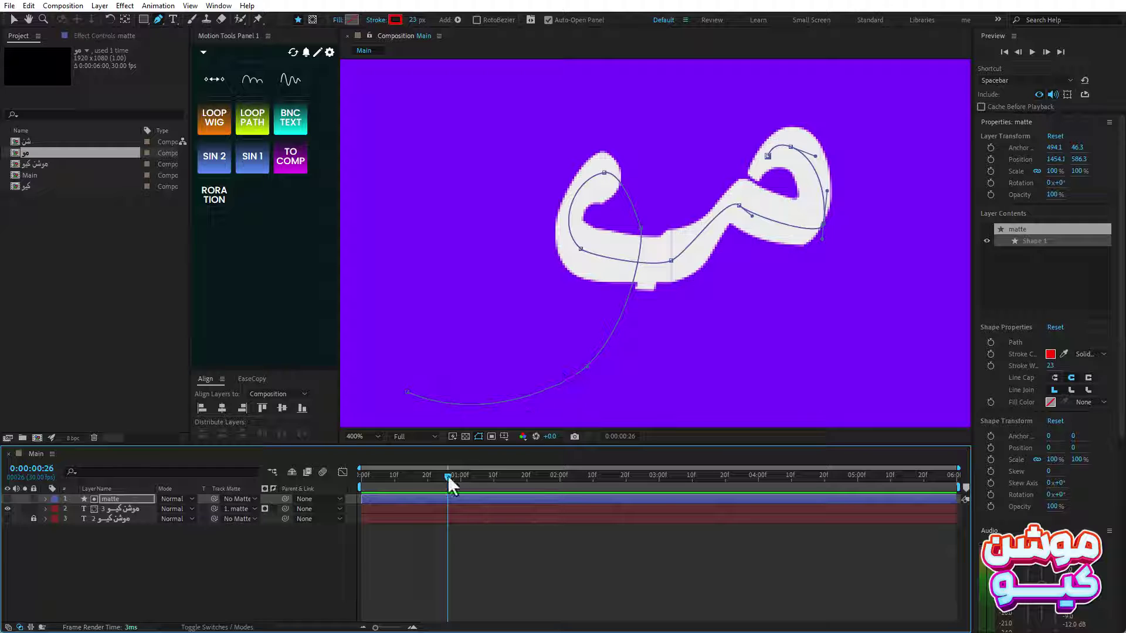
mouse_move(448, 476)
mouse_down()
mouse_move(487, 476)
mouse_move(439, 476)
mouse_move(488, 476)
mouse_up()
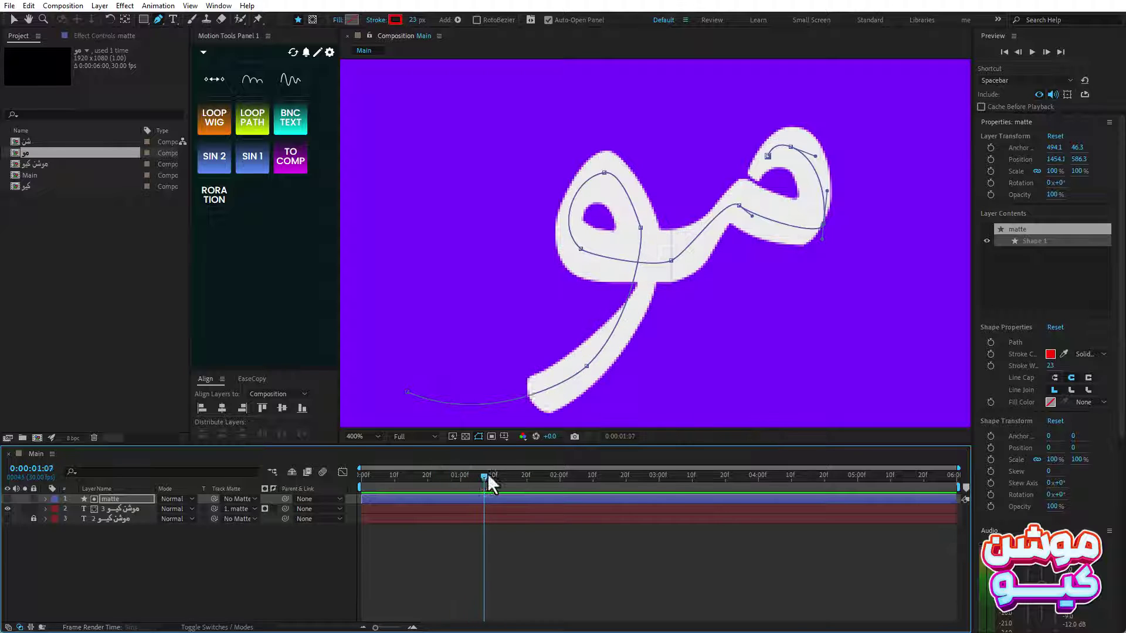
drag(490, 478, 441, 476)
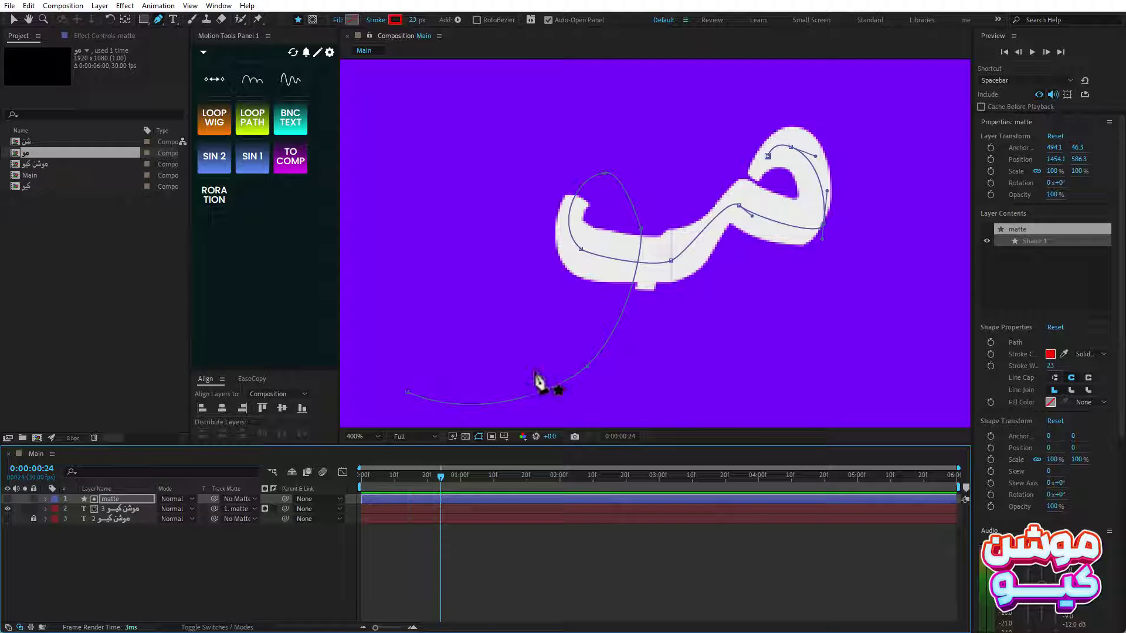
Step: Preview the matte reveal from the start and scrub through the stroke animation
click(364, 476)
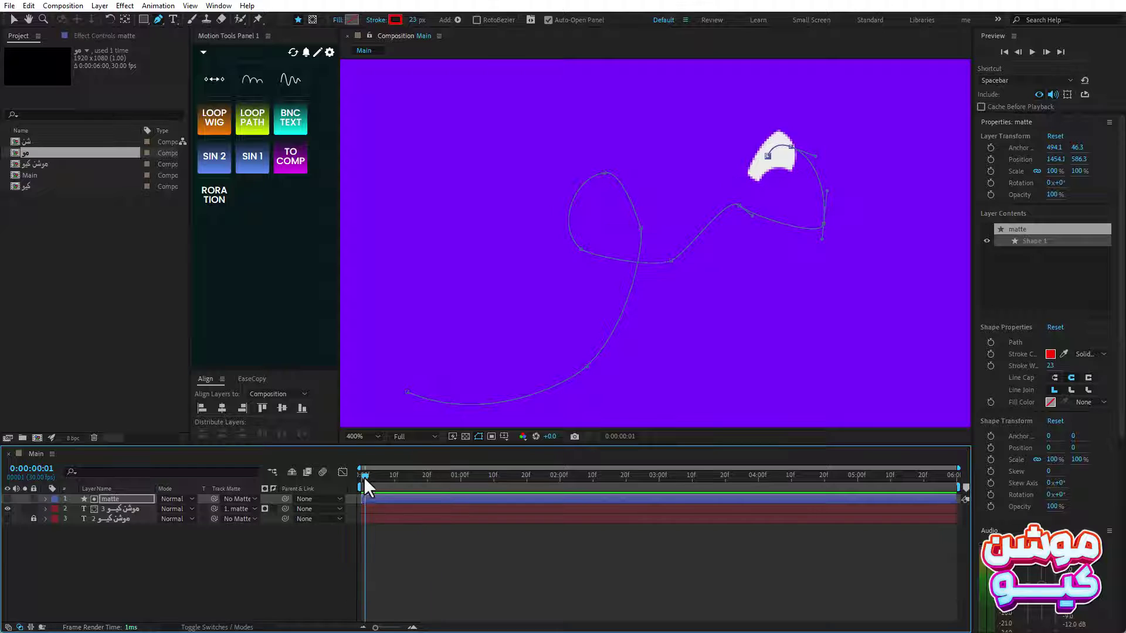
key(space)
drag(363, 477, 484, 476)
scroll(678, 352, down, 1)
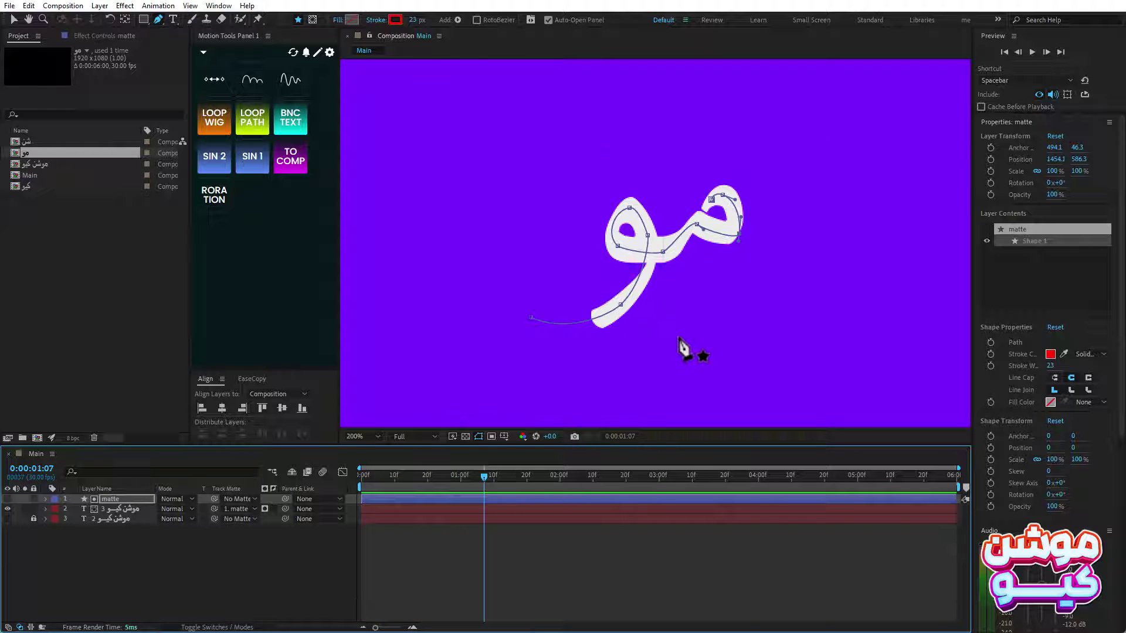
drag(370, 476, 449, 478)
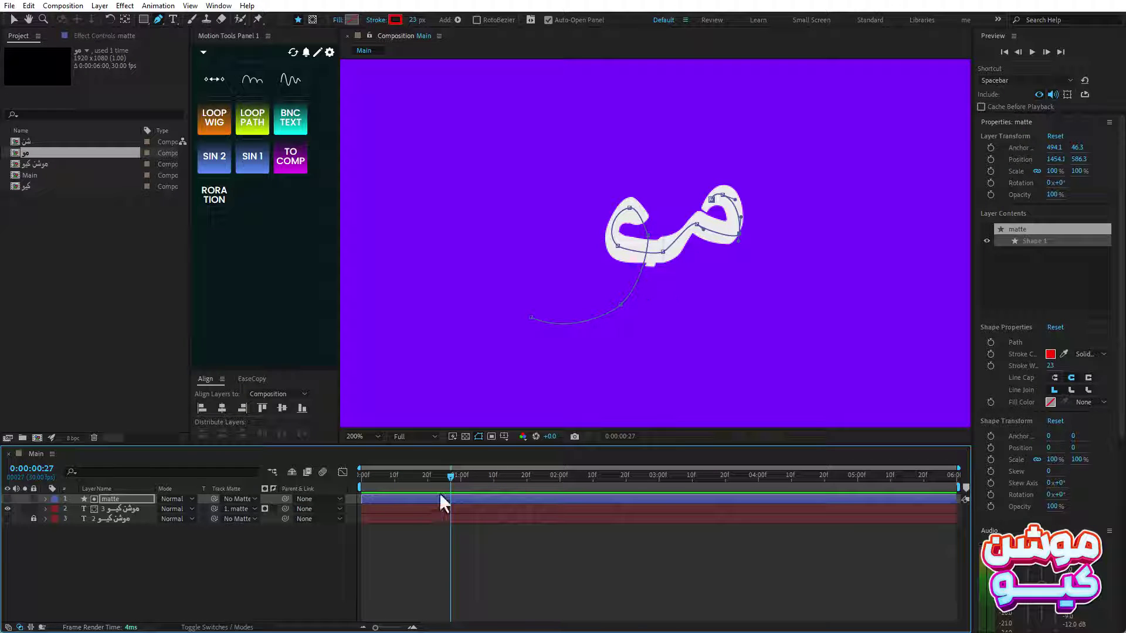
mouse_move(449, 476)
mouse_down()
mouse_move(477, 476)
mouse_move(364, 473)
mouse_up()
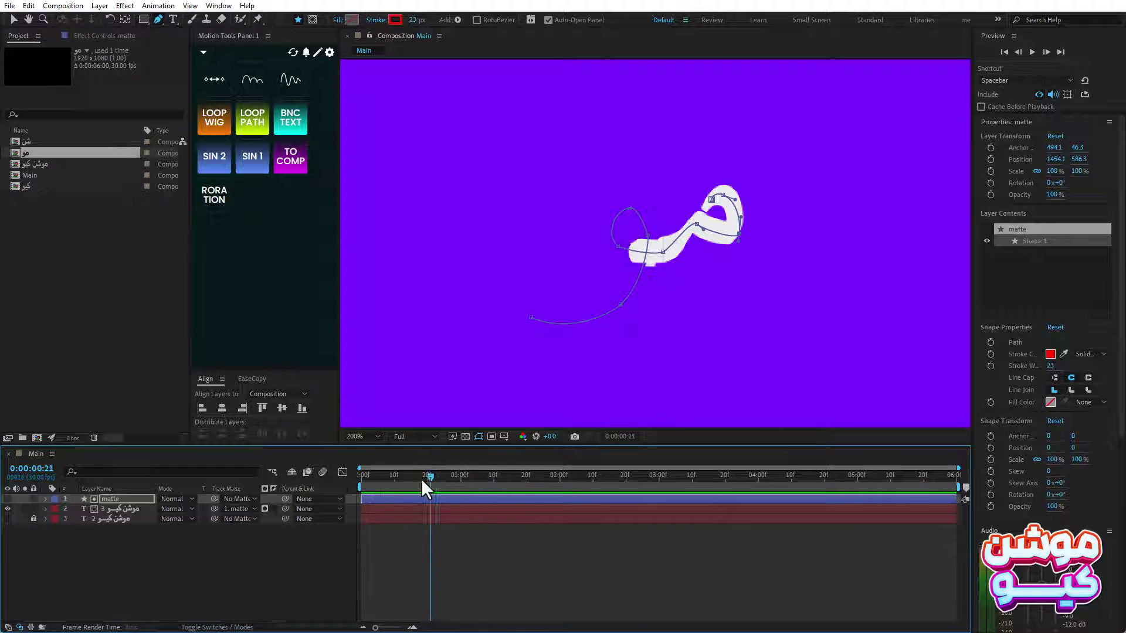
key(space)
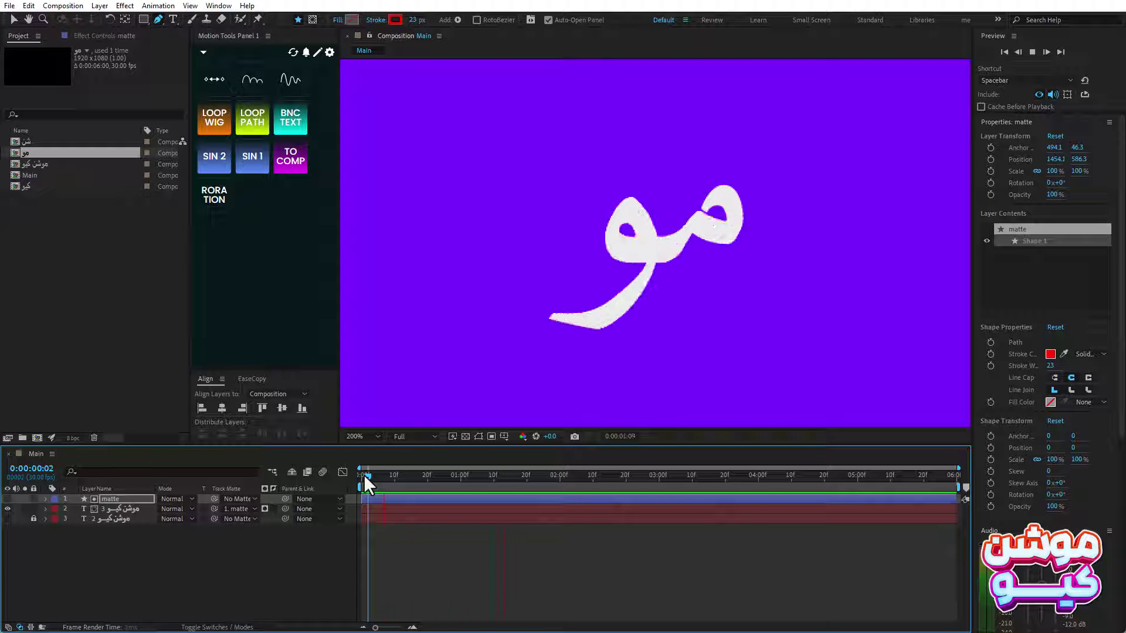
key(space)
key(space)
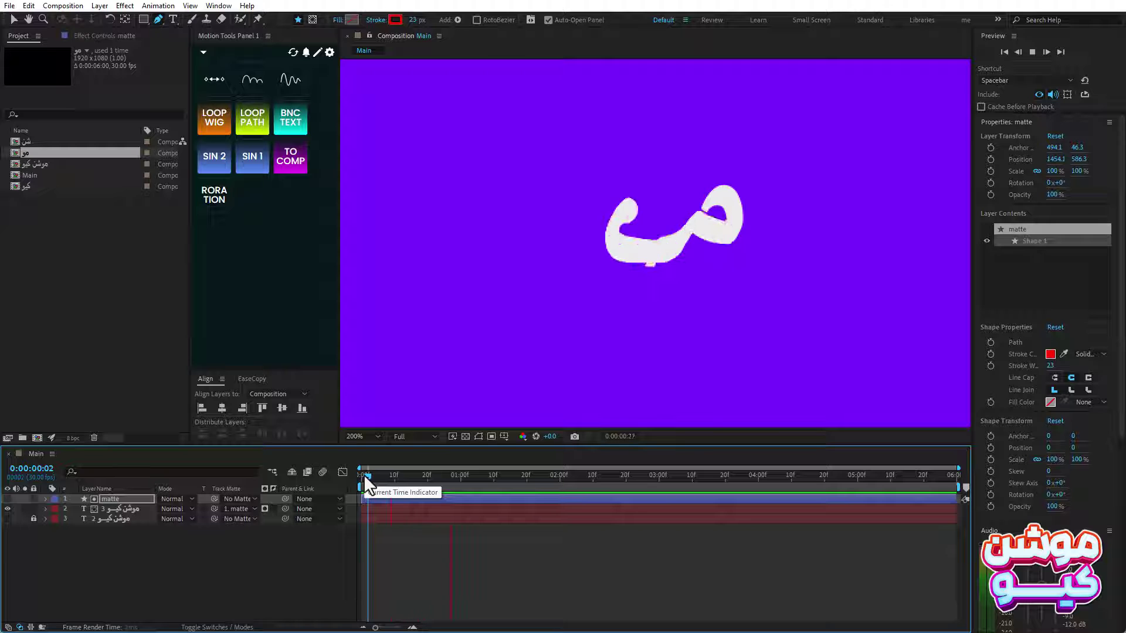
Step: Replay the stroke reveal, checking frames up to 1:19, then select the matte layer
key(space)
drag(368, 475, 364, 477)
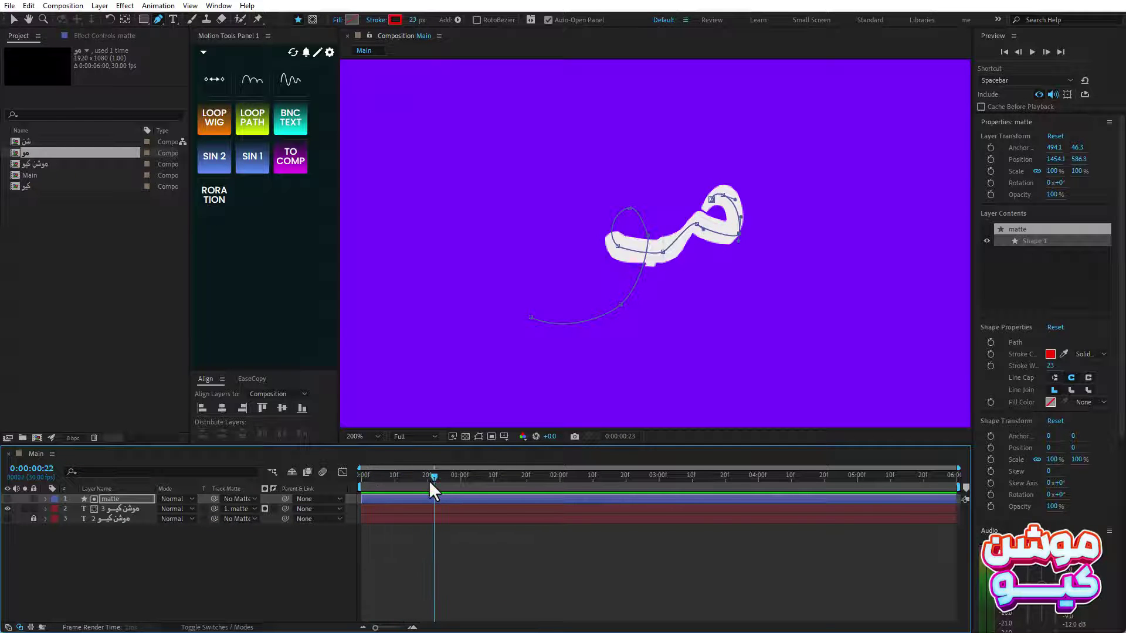
click(365, 475)
key(space)
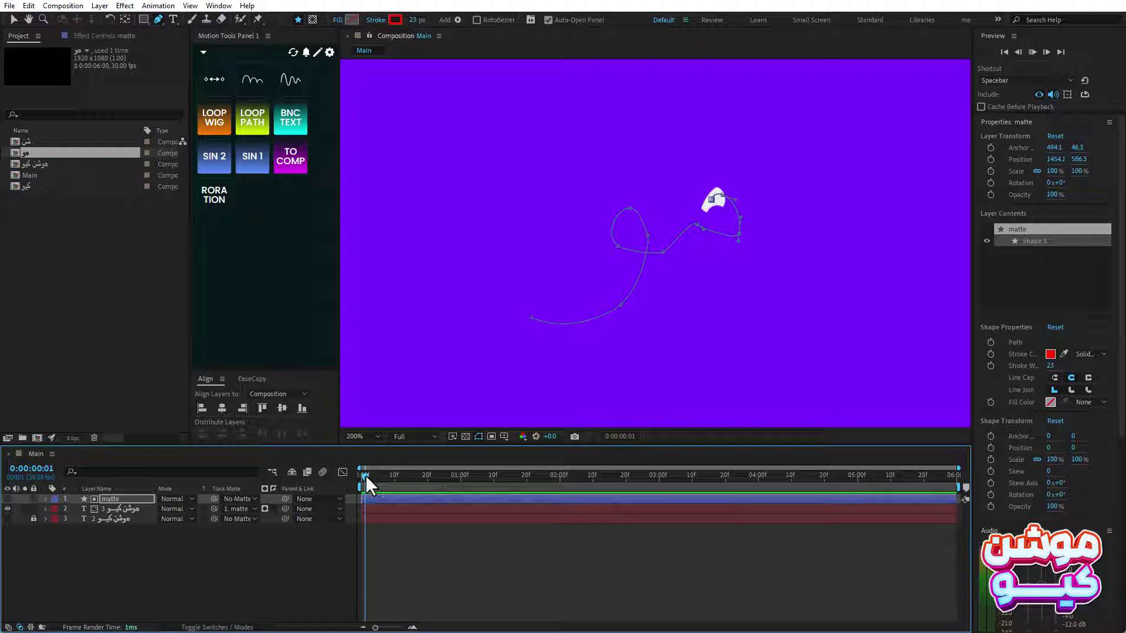
drag(365, 475, 368, 475)
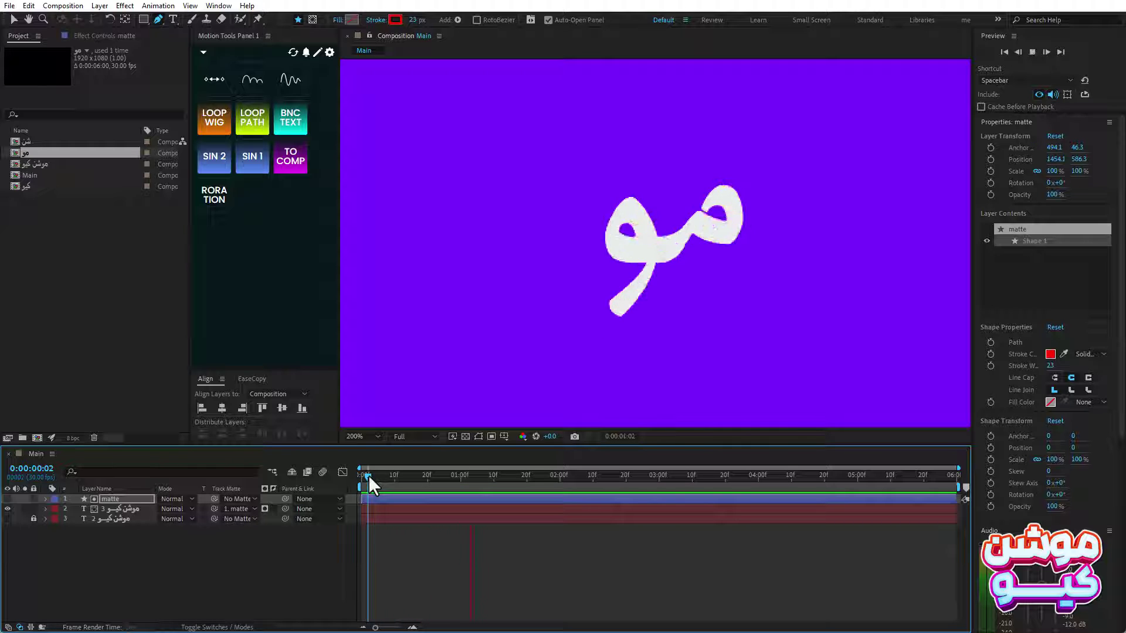
drag(369, 475, 486, 477)
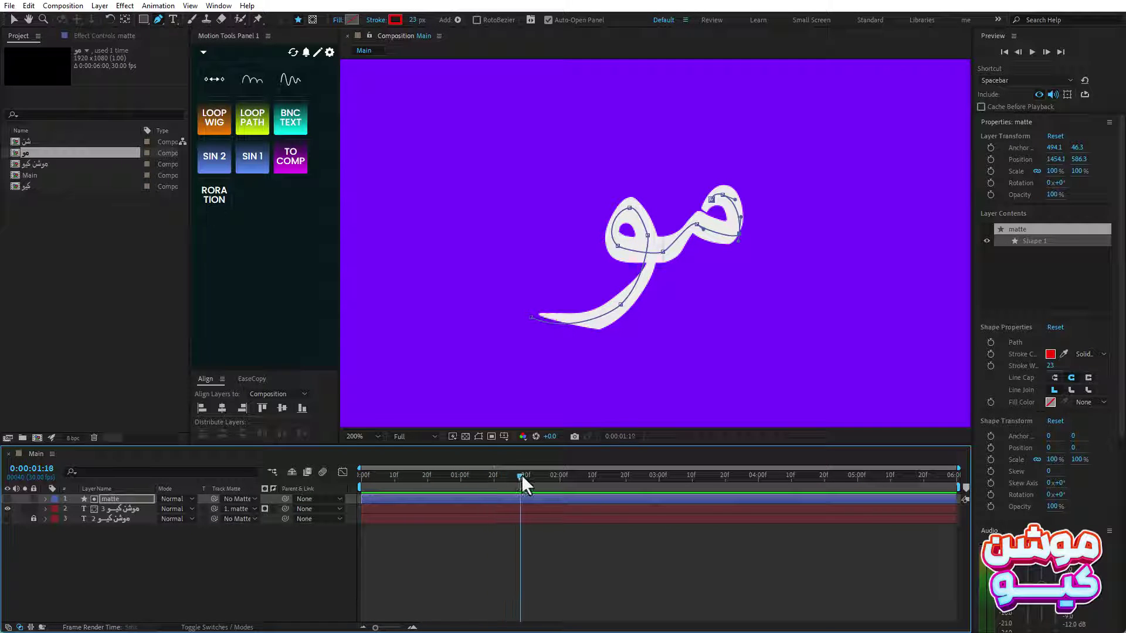
drag(487, 476, 523, 475)
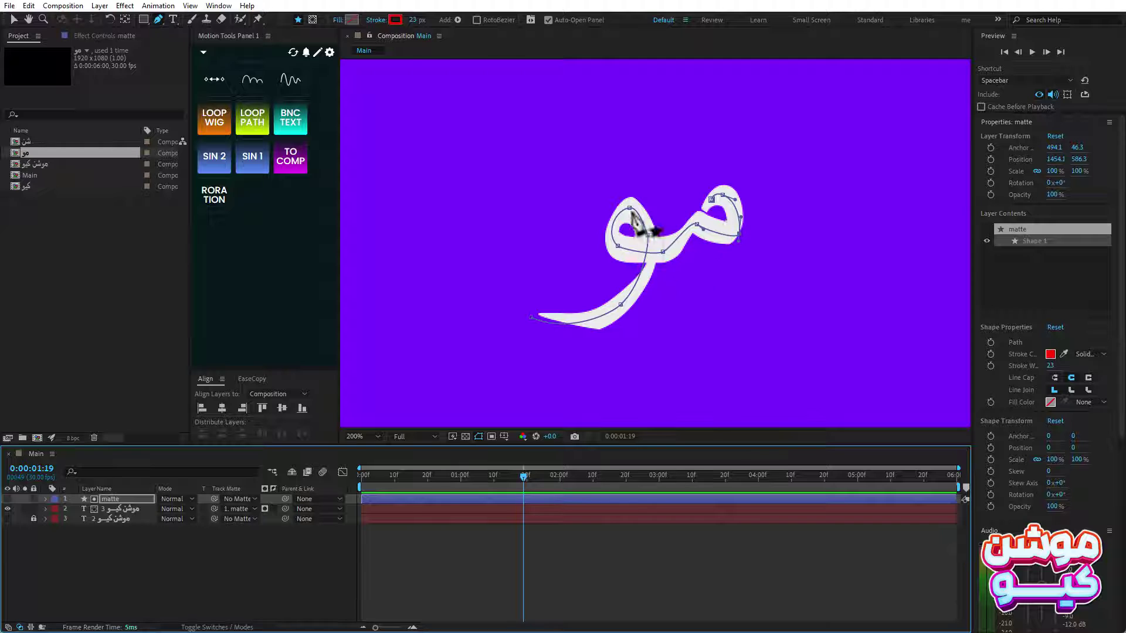
click(364, 474)
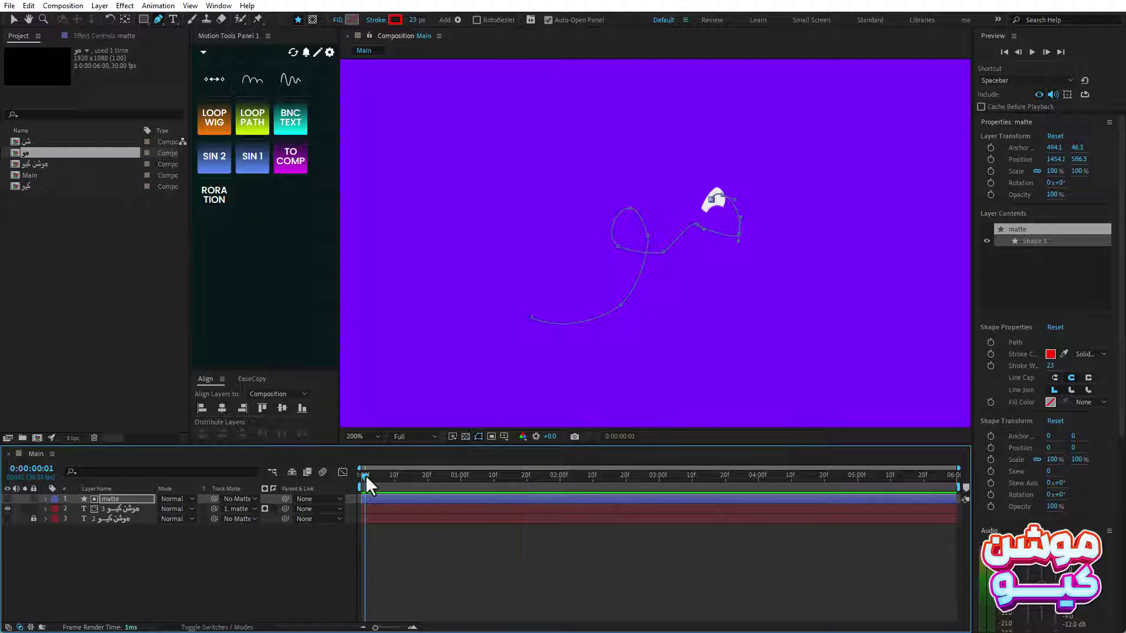
key(space)
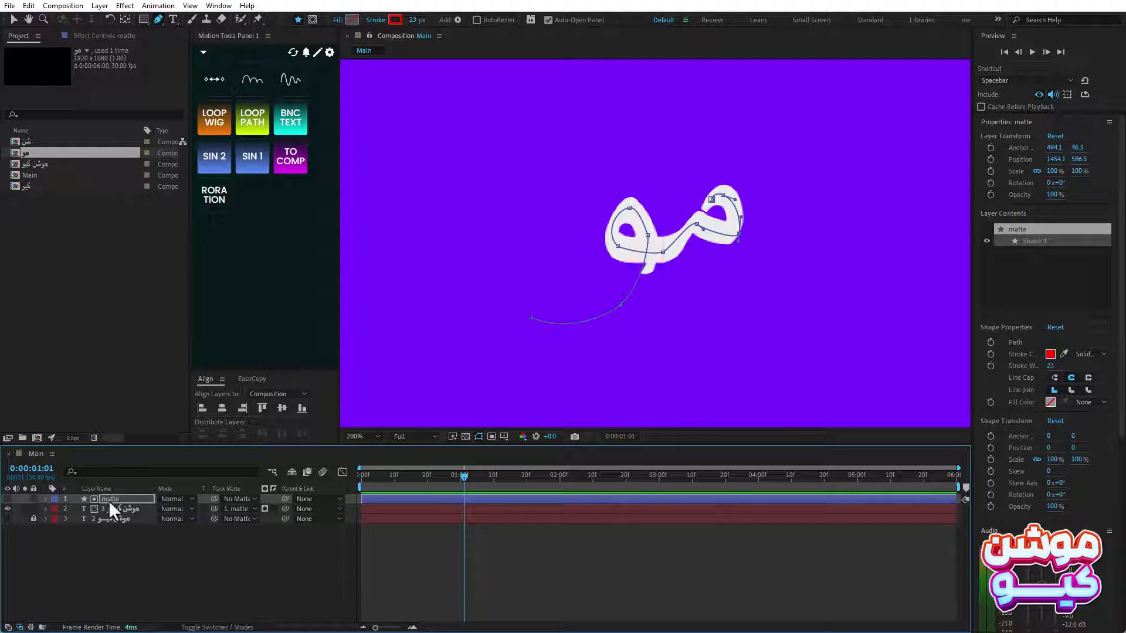
click(108, 501)
Step: Show the matte's End property and scrub frames 3 to 19 to inspect its values
key(u)
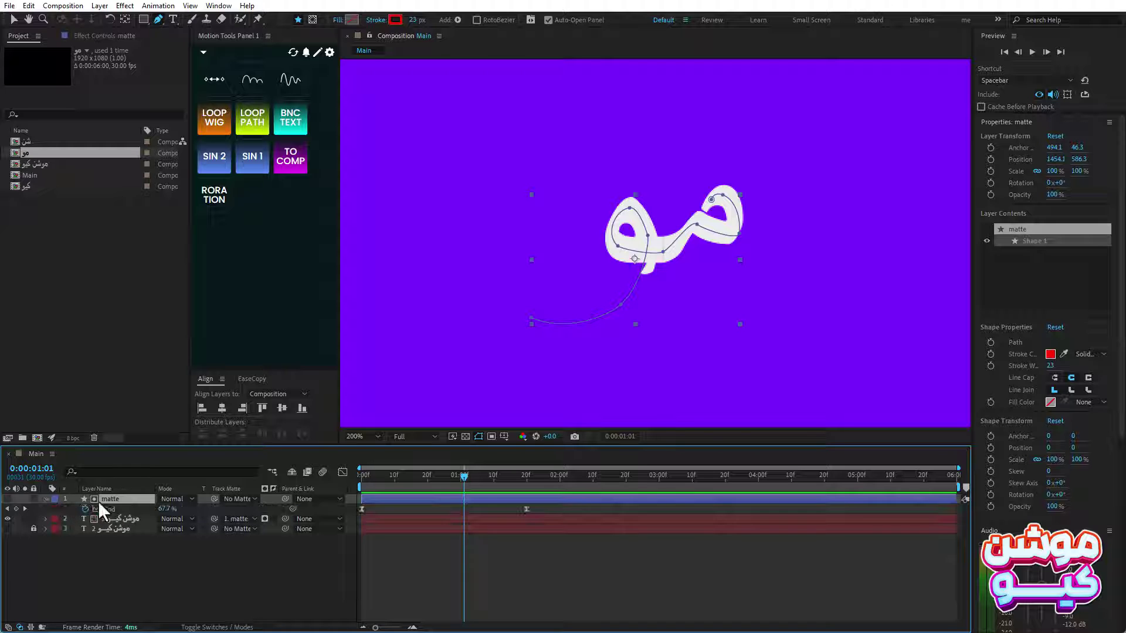
click(364, 475)
scroll(489, 563, up, 3)
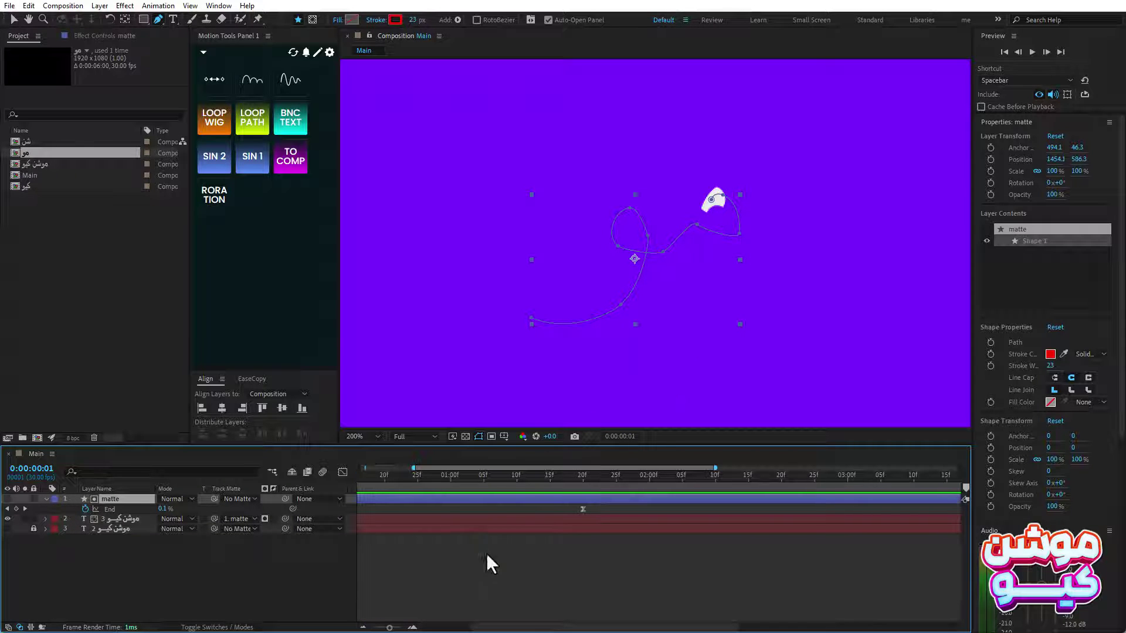
drag(558, 629, 479, 626)
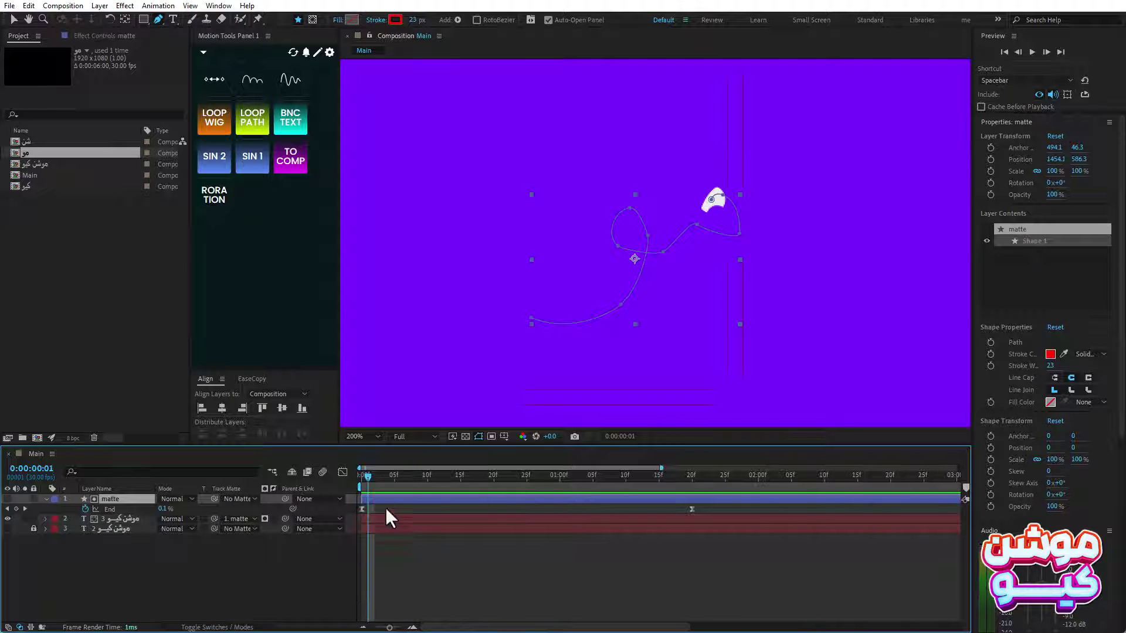
mouse_move(368, 477)
mouse_down()
mouse_move(428, 477)
mouse_move(365, 477)
mouse_move(385, 476)
mouse_up()
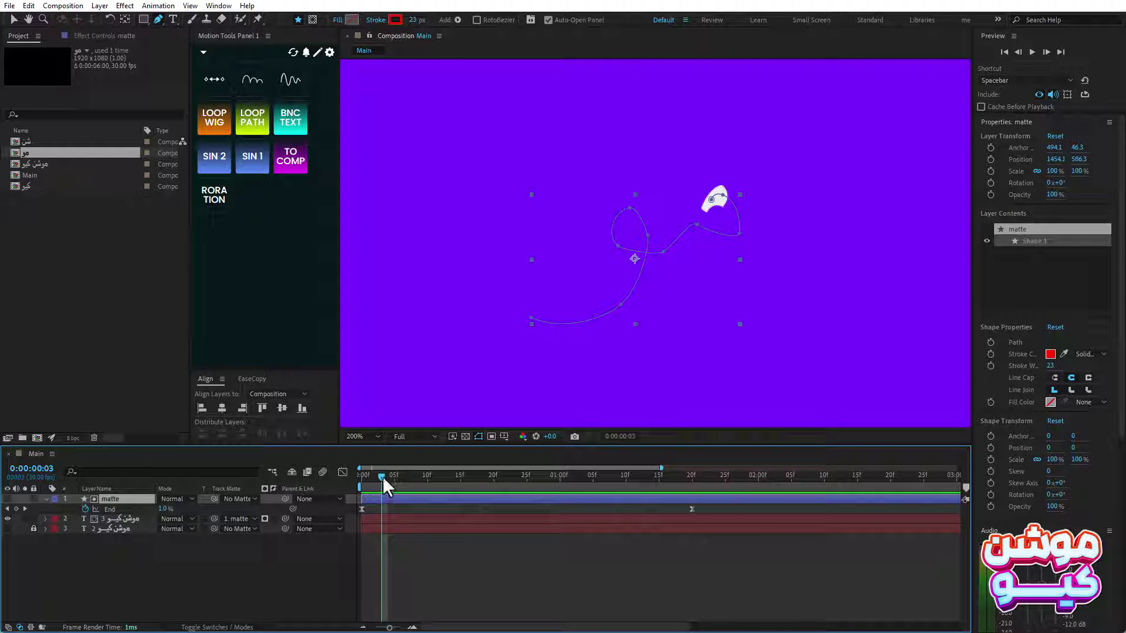
mouse_move(383, 476)
mouse_down()
mouse_move(413, 483)
mouse_move(388, 484)
mouse_up()
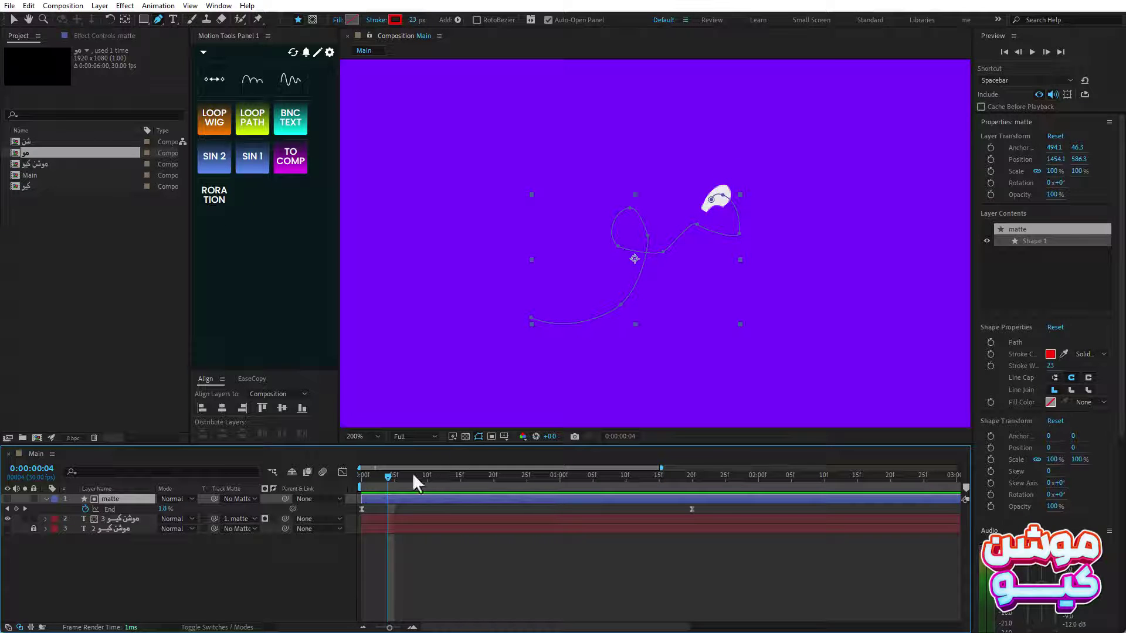
drag(394, 478, 381, 476)
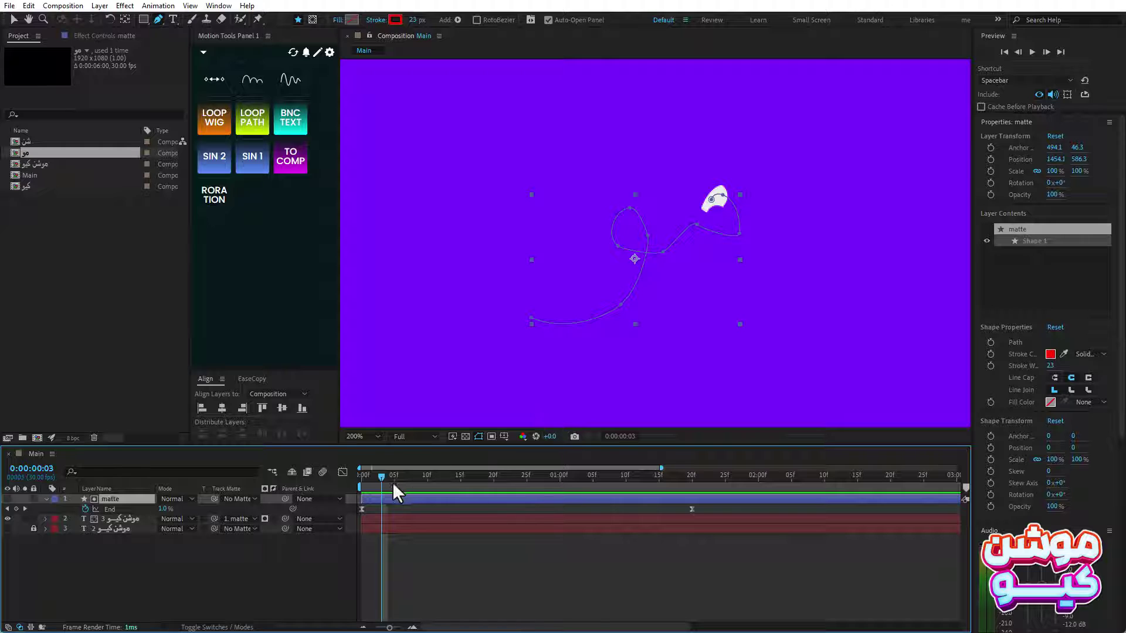
drag(381, 476, 428, 476)
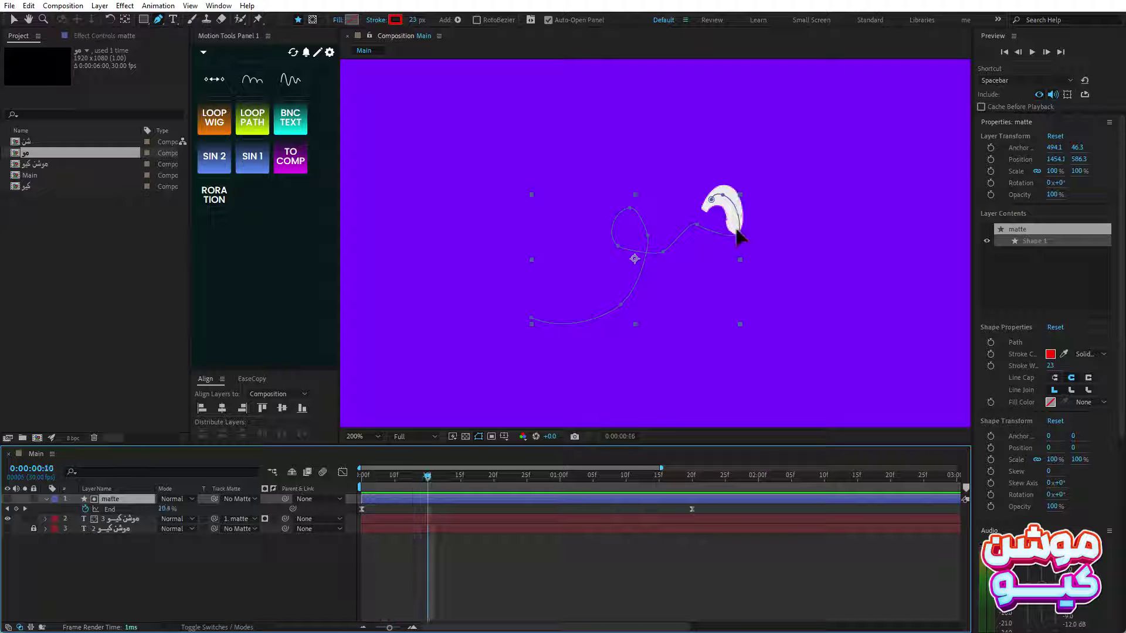
mouse_move(428, 476)
mouse_down()
mouse_move(486, 476)
mouse_move(375, 476)
mouse_move(387, 476)
mouse_up()
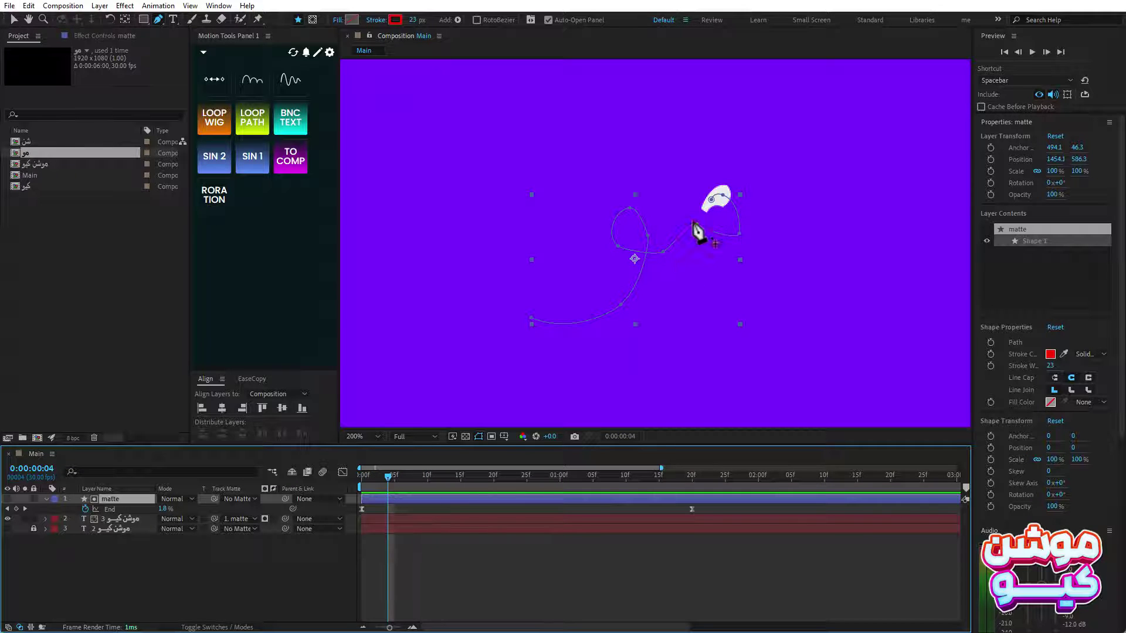
mouse_move(389, 475)
mouse_down()
mouse_move(464, 476)
mouse_move(387, 477)
mouse_up()
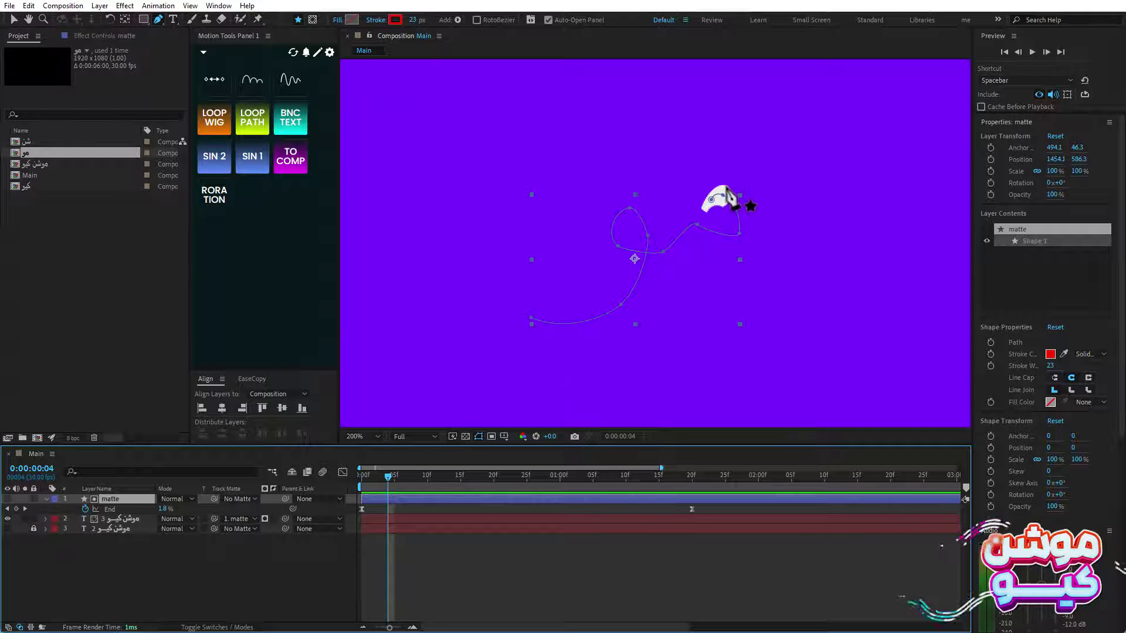
Step: Add End keyframes at frames 4, 15 and 26, then select all End keyframes
click(17, 508)
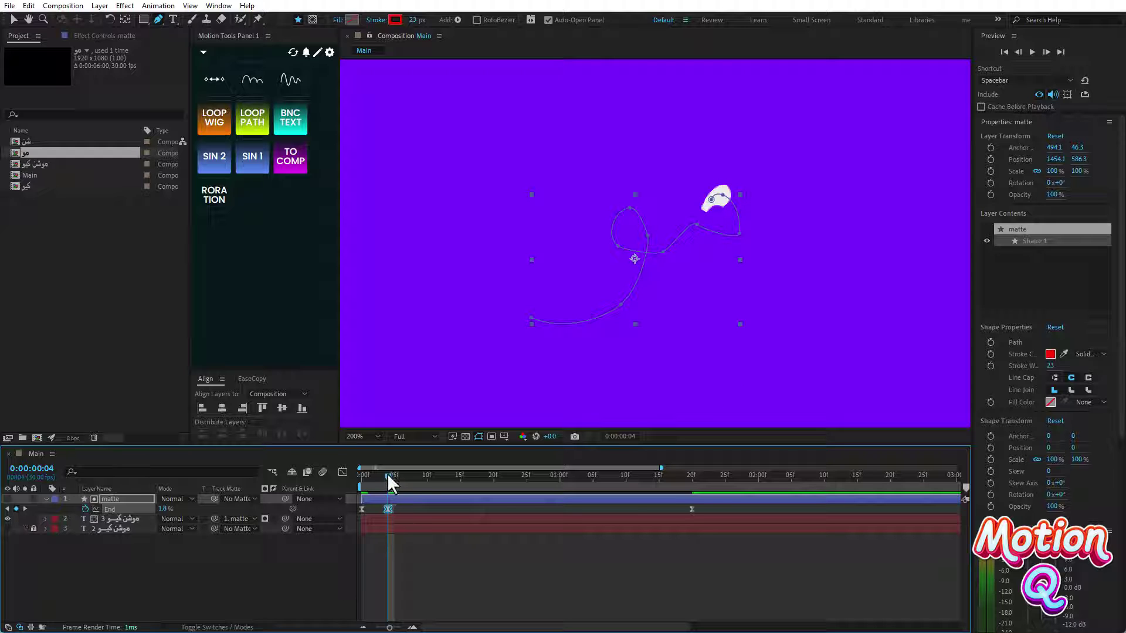
drag(386, 474, 461, 475)
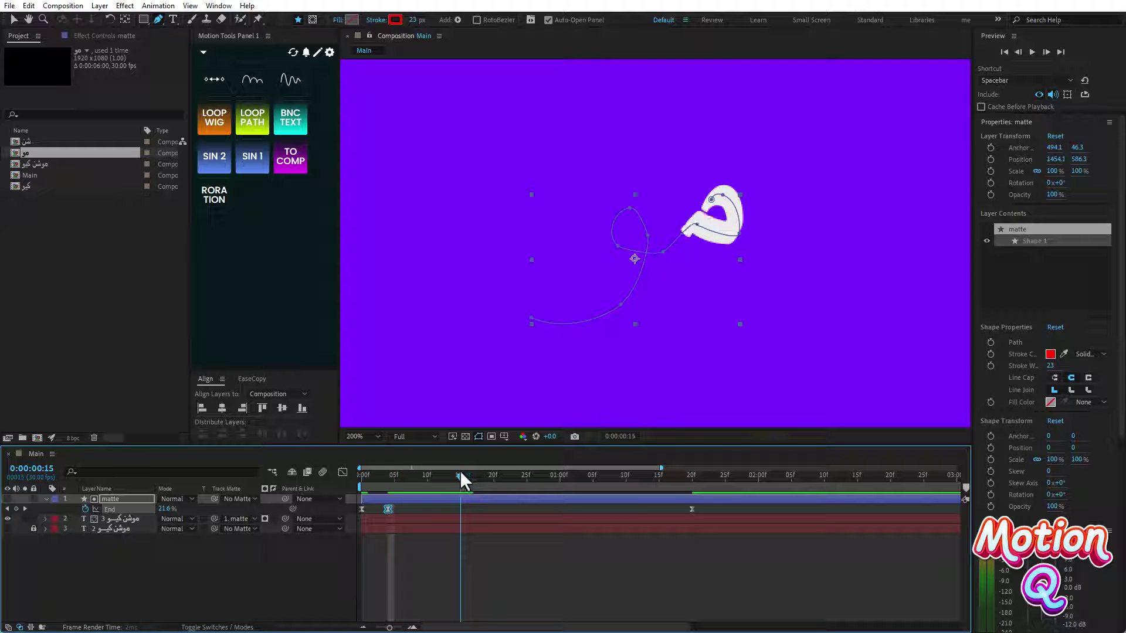
click(16, 508)
drag(460, 476, 525, 476)
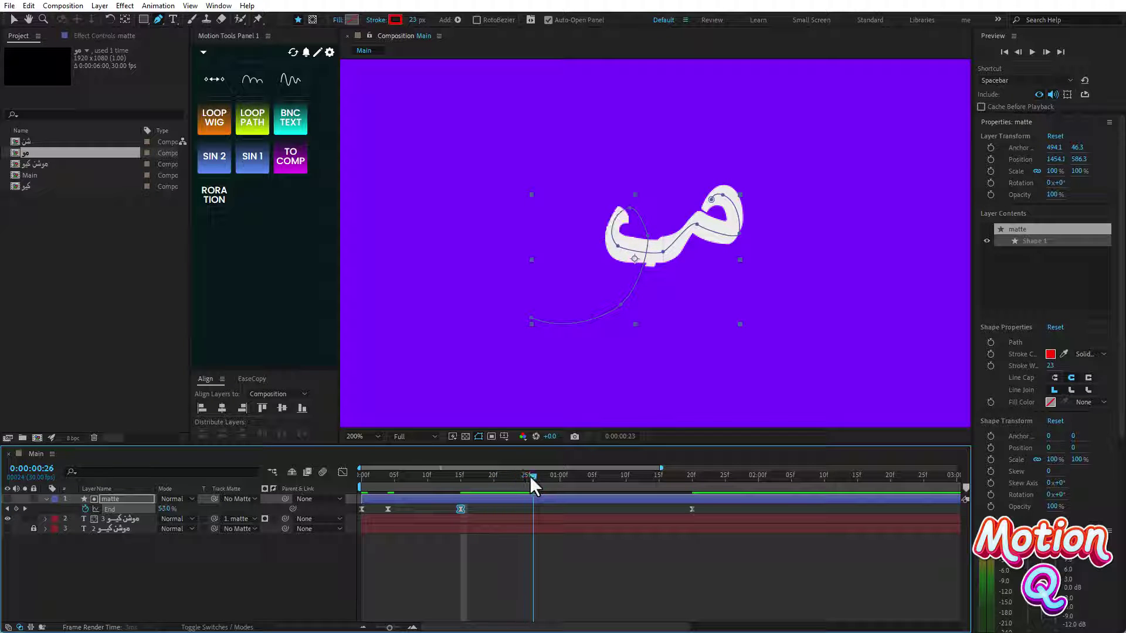
drag(525, 476, 533, 476)
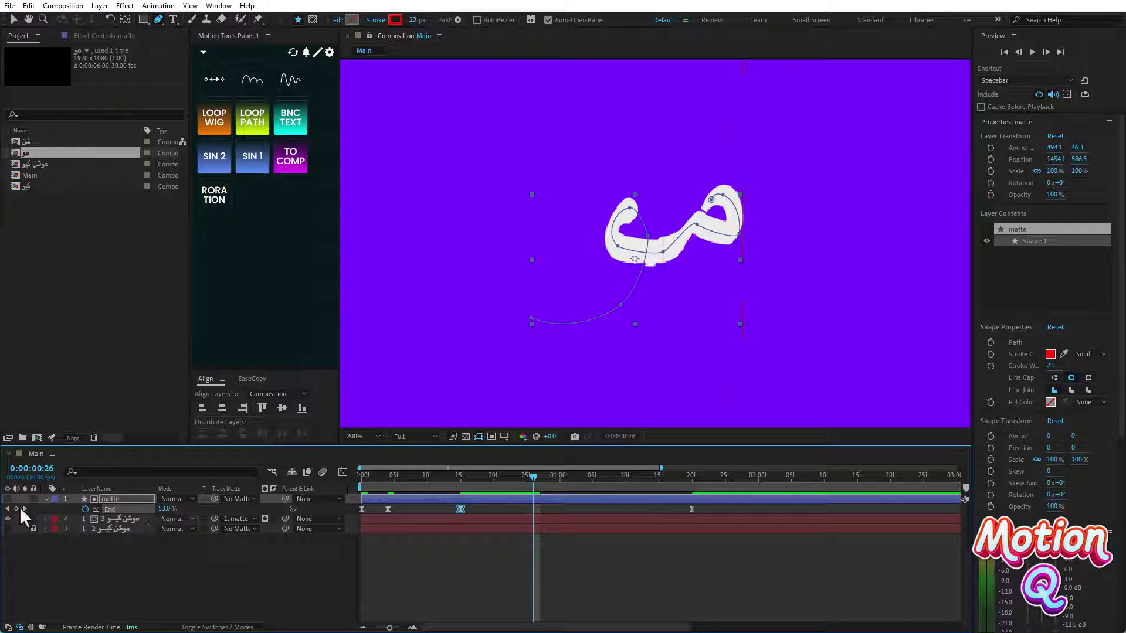
click(16, 508)
mouse_move(535, 478)
mouse_down()
mouse_move(572, 482)
mouse_move(516, 479)
mouse_up()
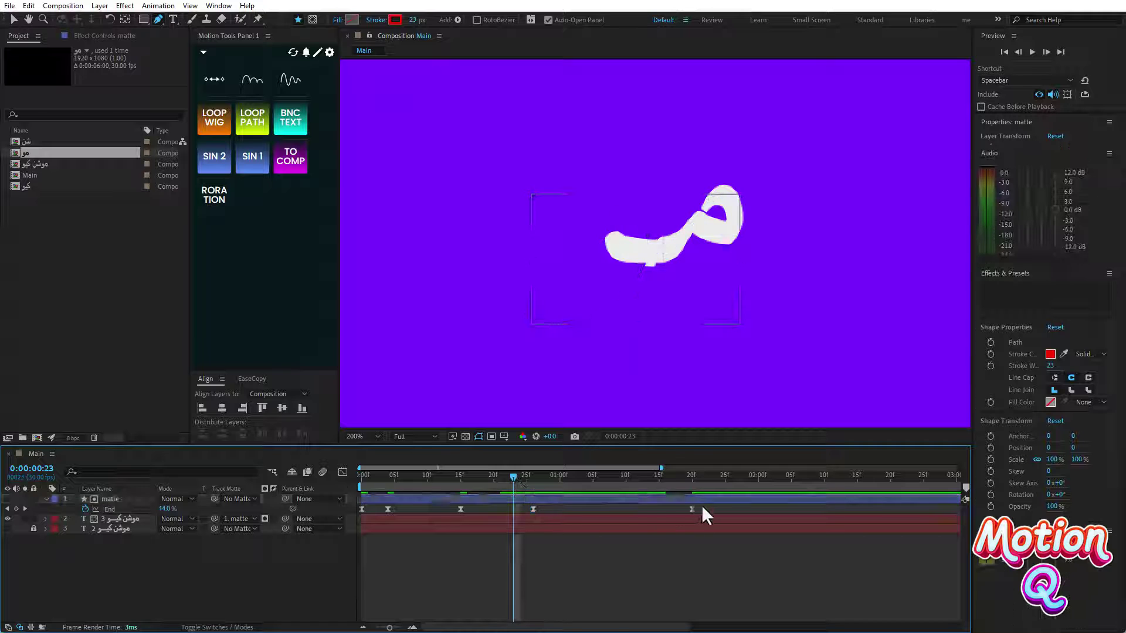
drag(701, 505, 353, 515)
Step: Apply Easy Ease to the selected End keyframes and show their speed graph
right_click(361, 510)
mouse_move(410, 501)
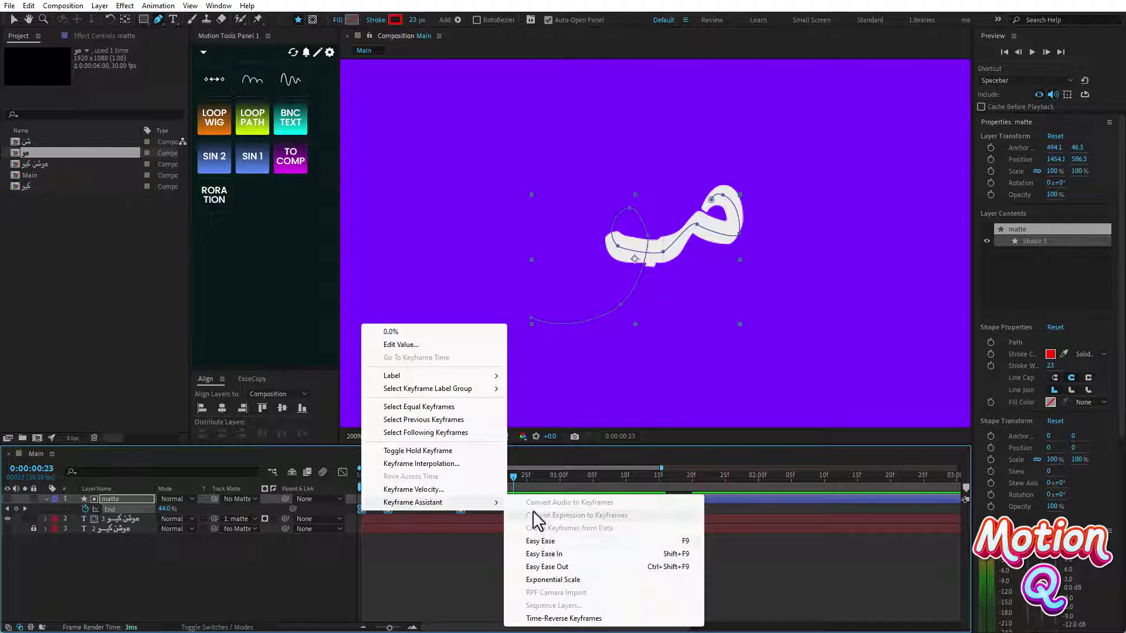
click(542, 540)
click(343, 472)
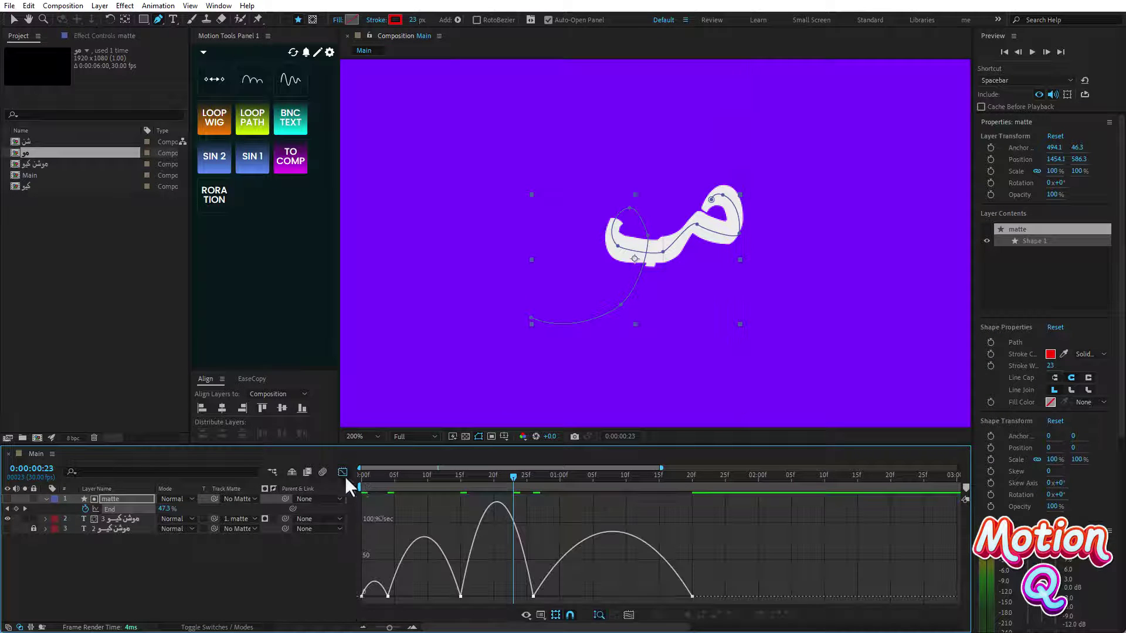
click(386, 477)
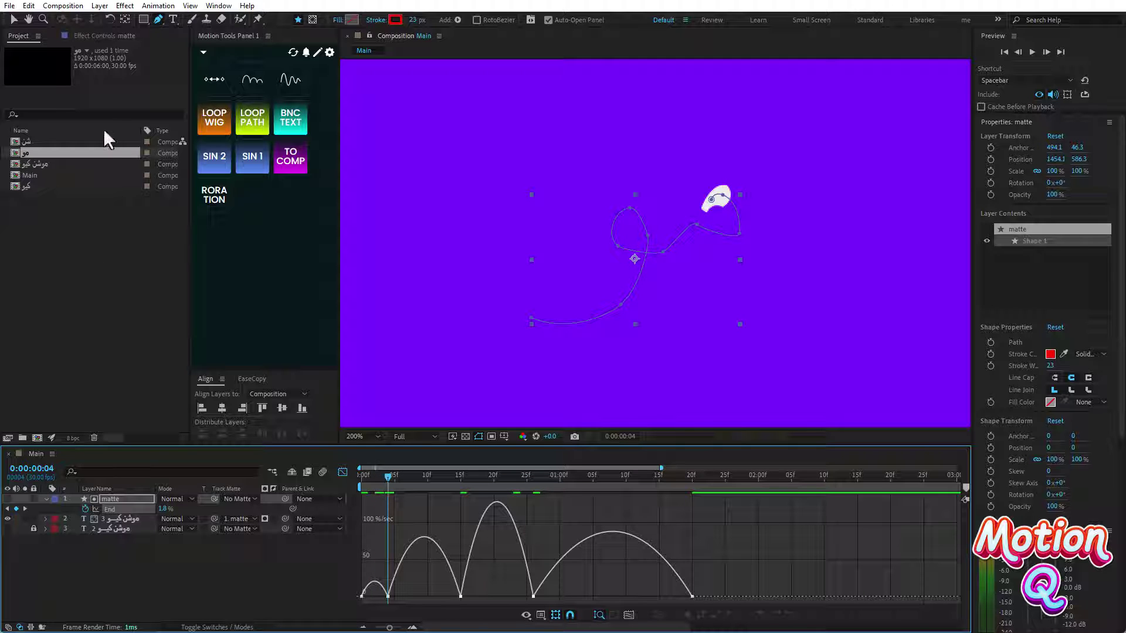
Step: Widen the ease influence at the frame 4, 15 and 26 keyframes in the speed graph
click(13, 17)
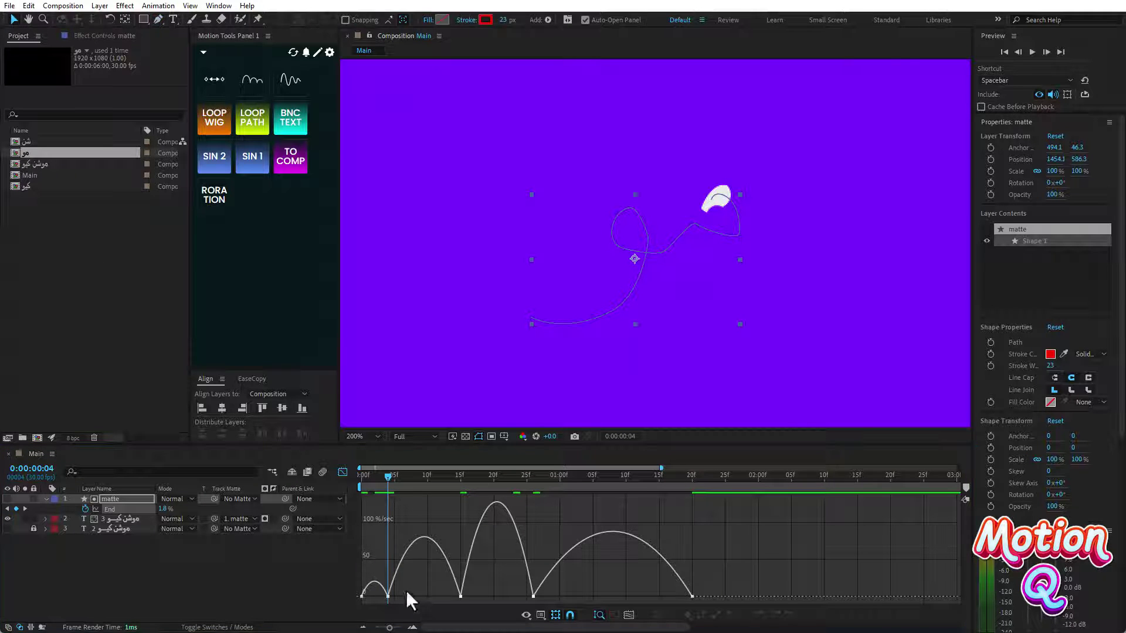
click(381, 599)
key(ctrl+a)
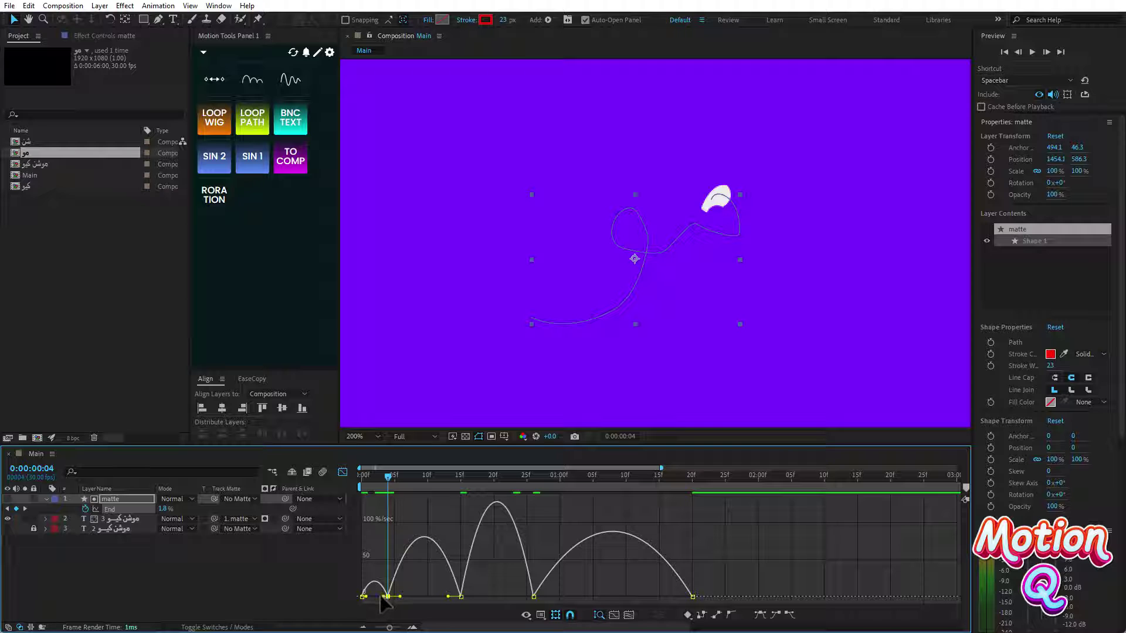
drag(383, 597, 405, 597)
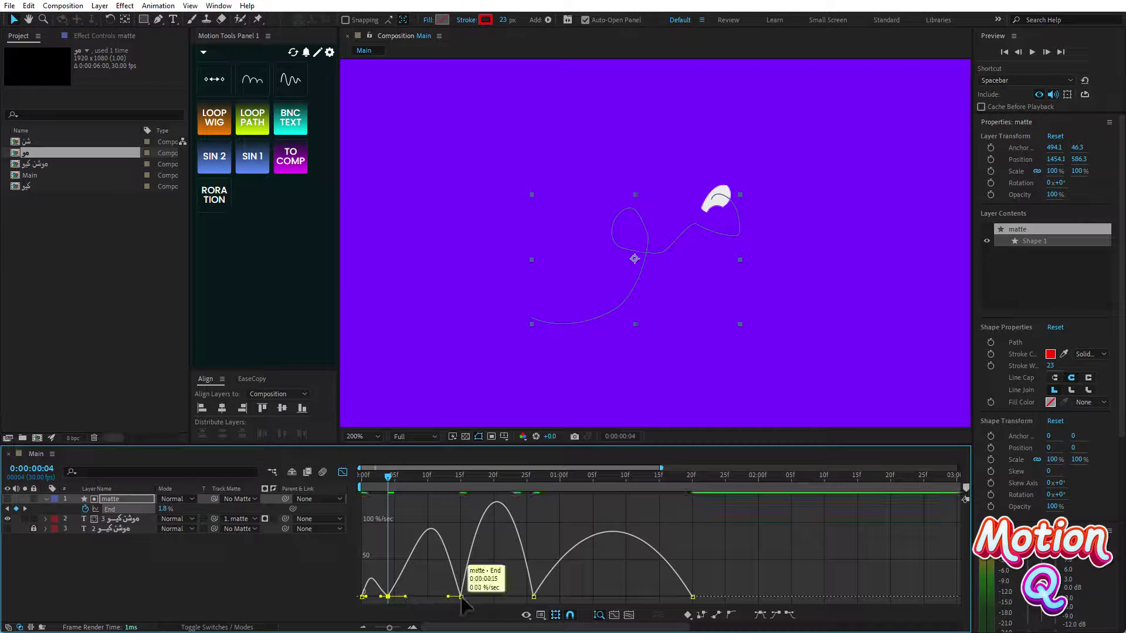
drag(448, 596, 570, 597)
click(531, 597)
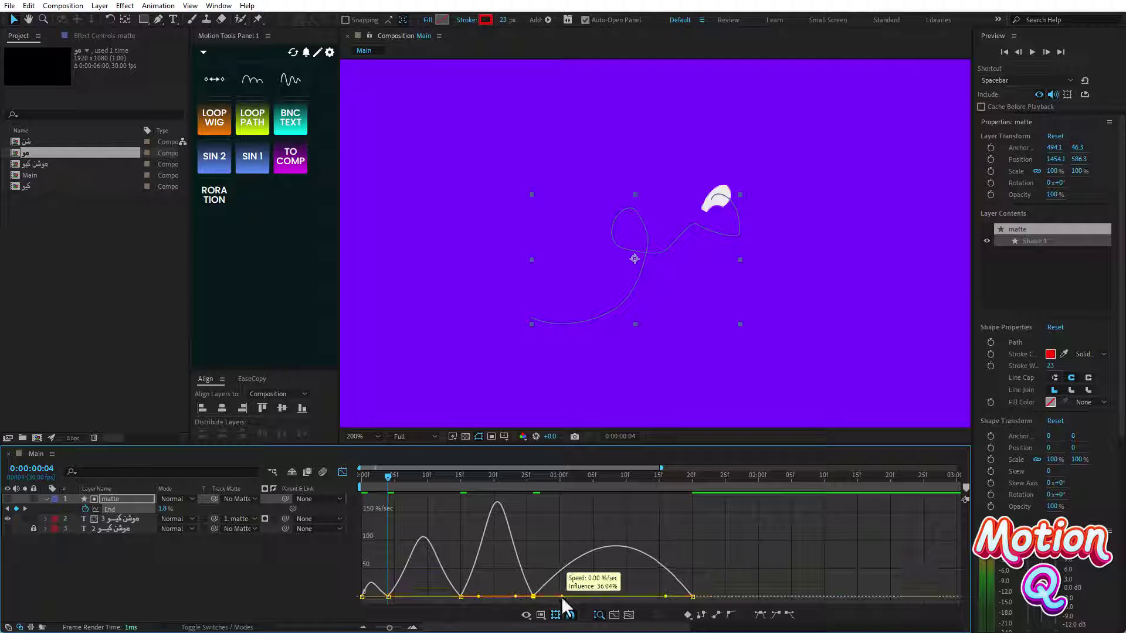
Step: Preview the write-on, then move the frame-26 End keyframe to frame 28
click(367, 477)
key(space)
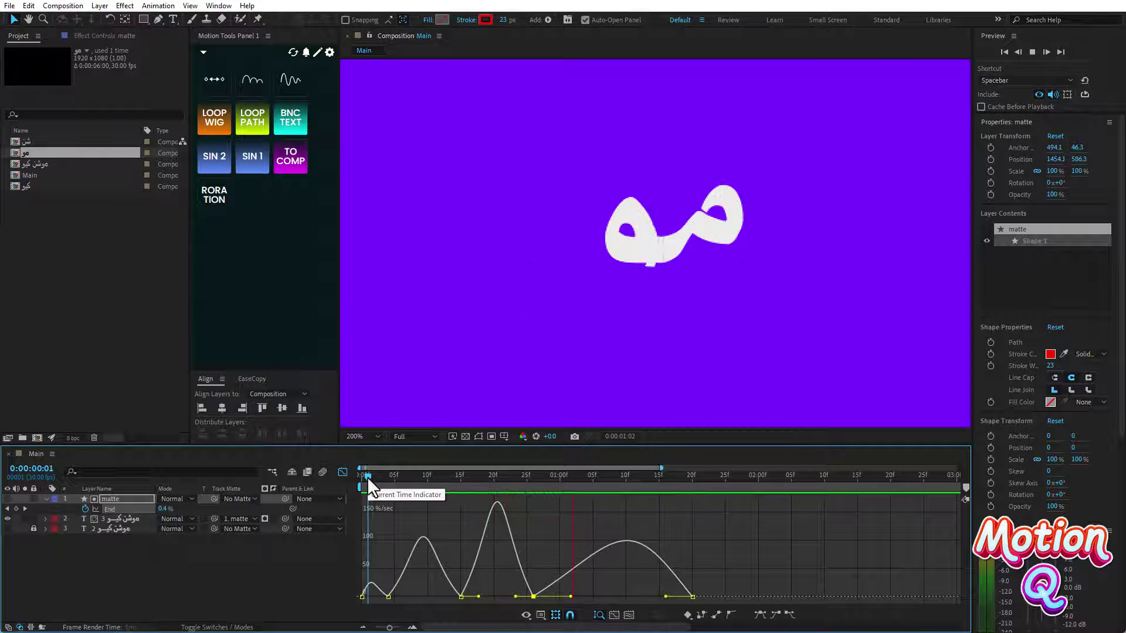
key(space)
drag(367, 477, 508, 488)
mouse_move(483, 511)
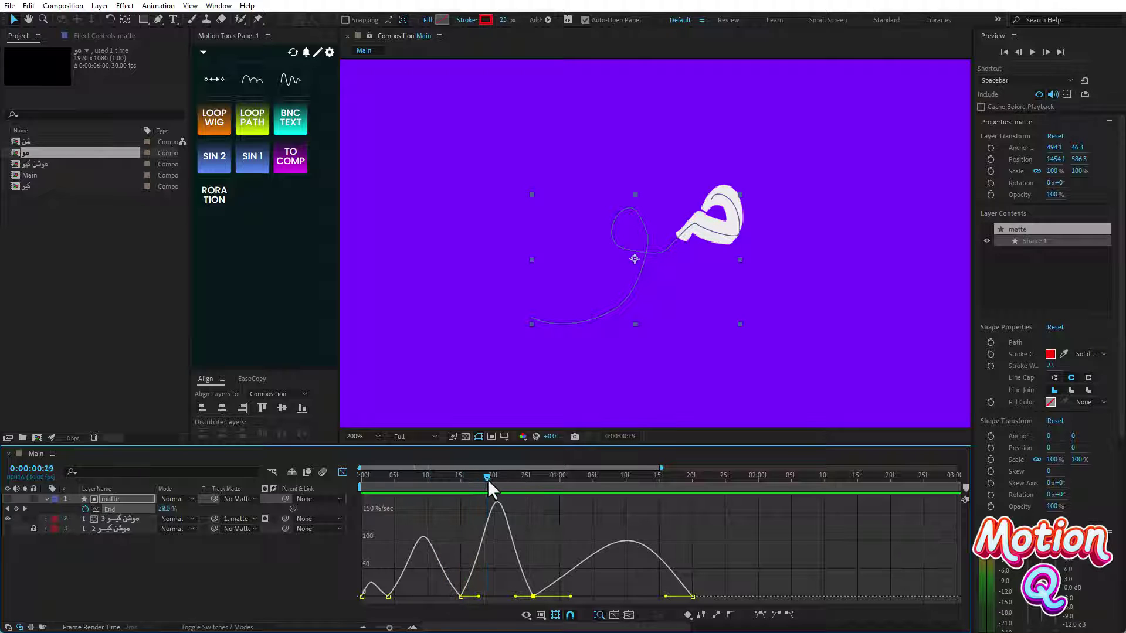
drag(507, 482, 532, 479)
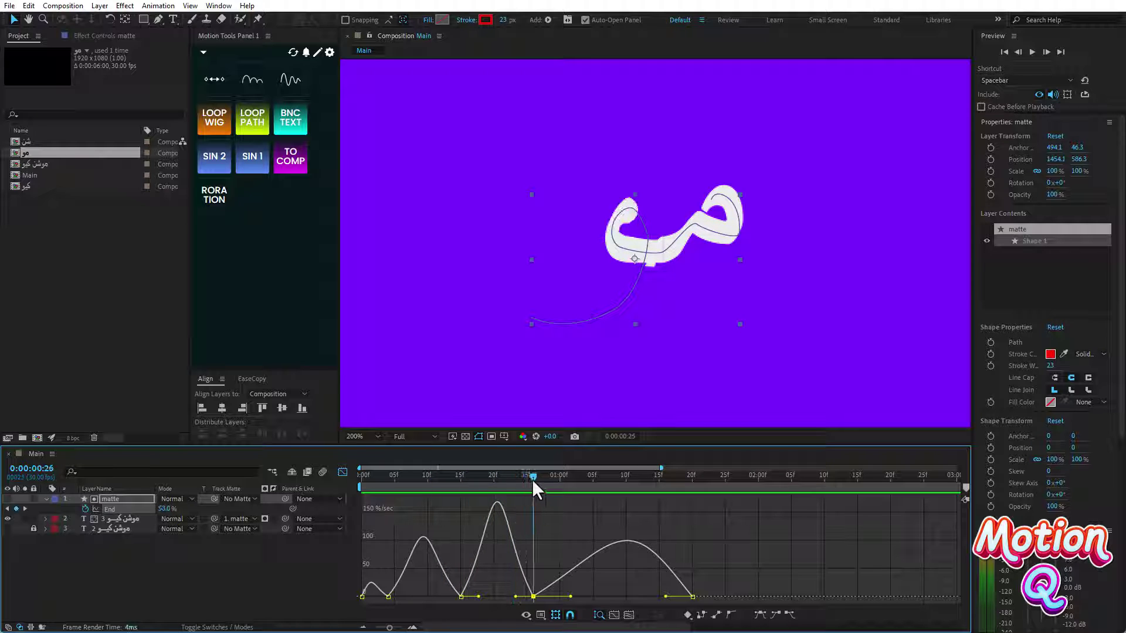
drag(534, 597, 540, 597)
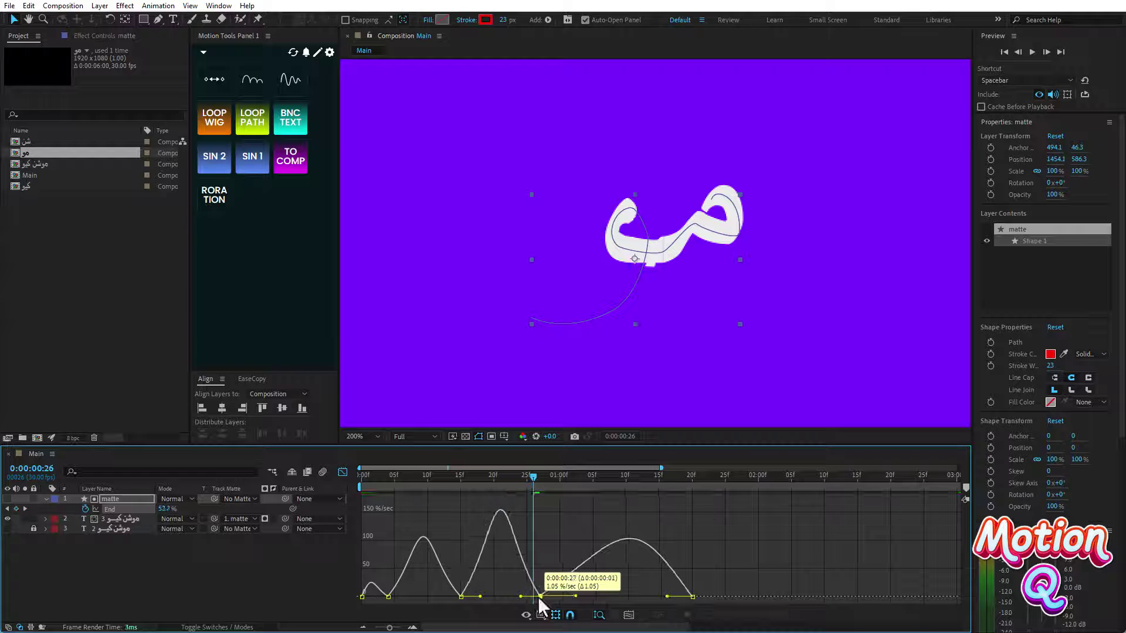
drag(539, 596, 547, 597)
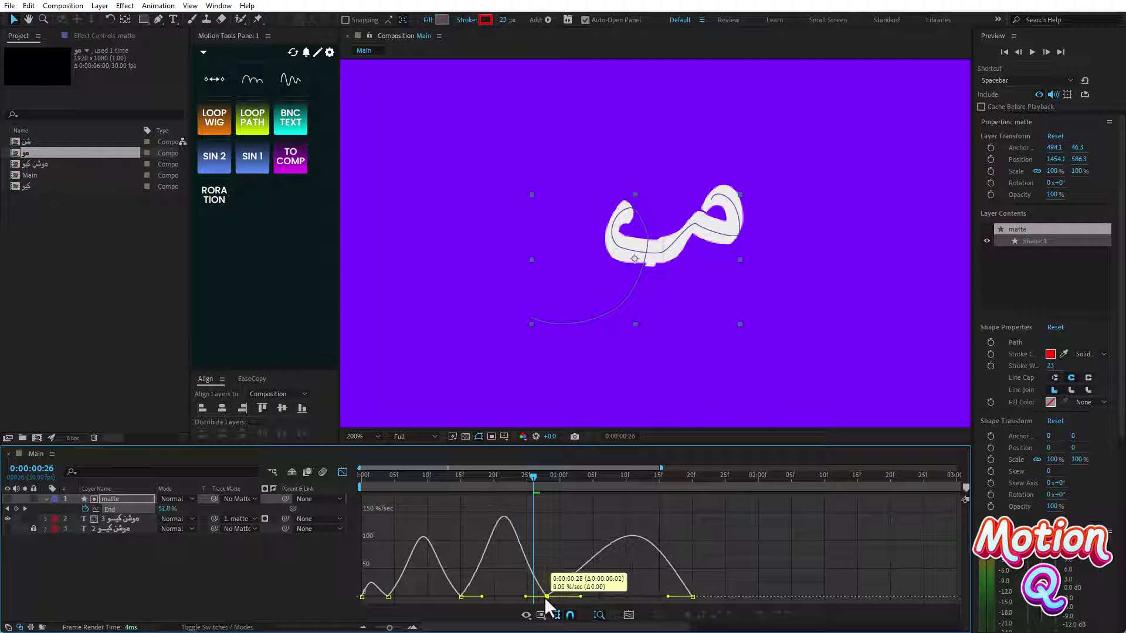
Step: Preview the reveal again, checking frames 23 and 28
click(362, 474)
key(space)
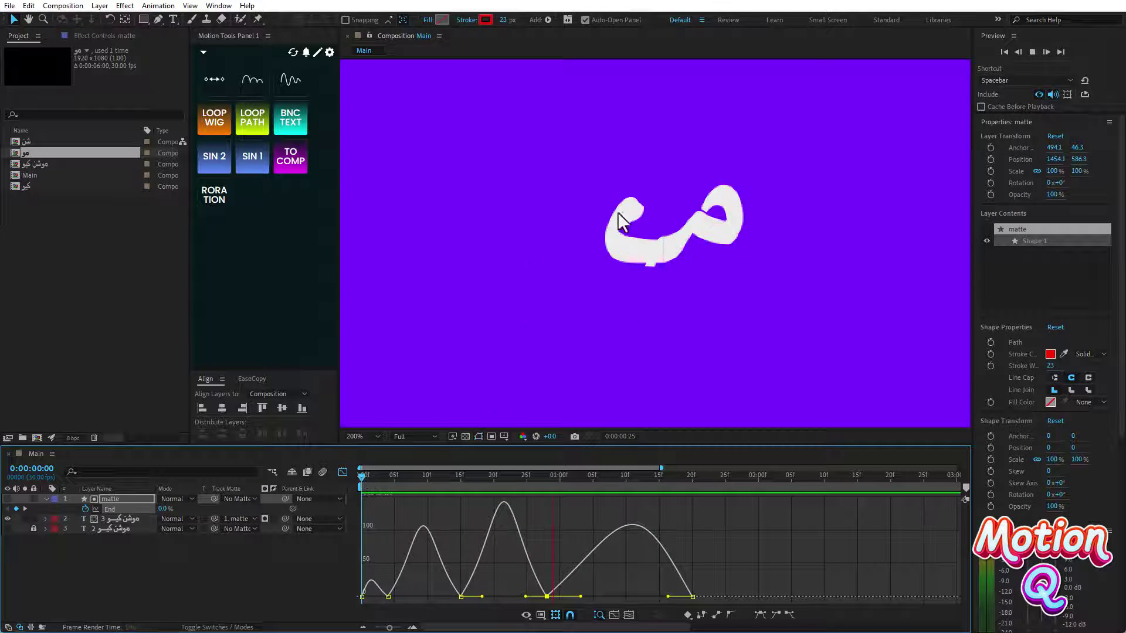
drag(363, 474, 512, 477)
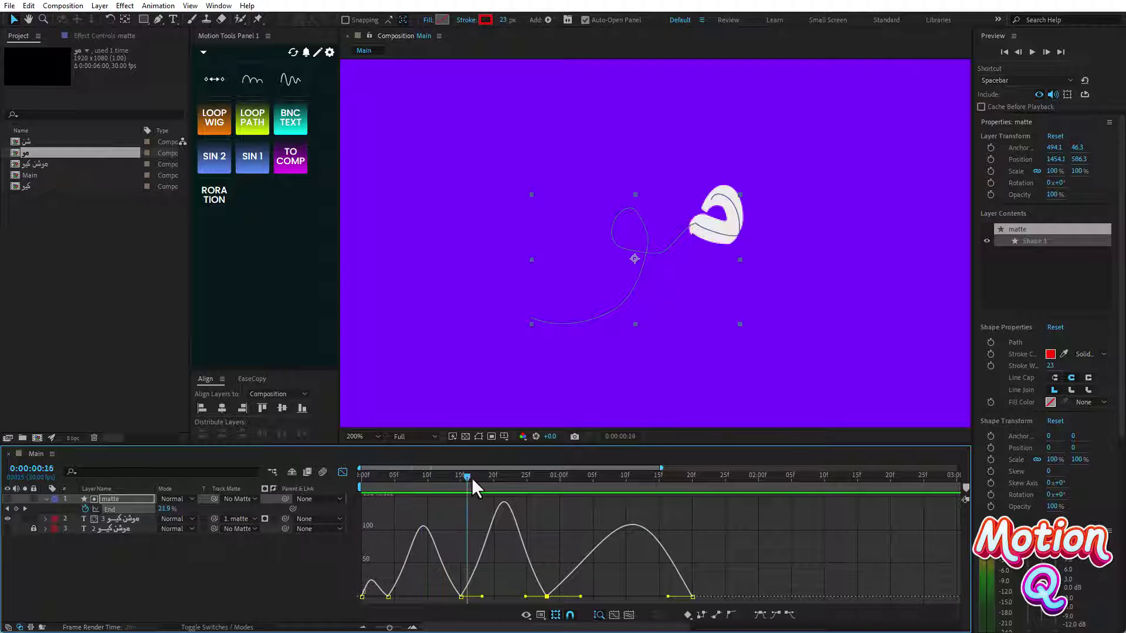
key(space)
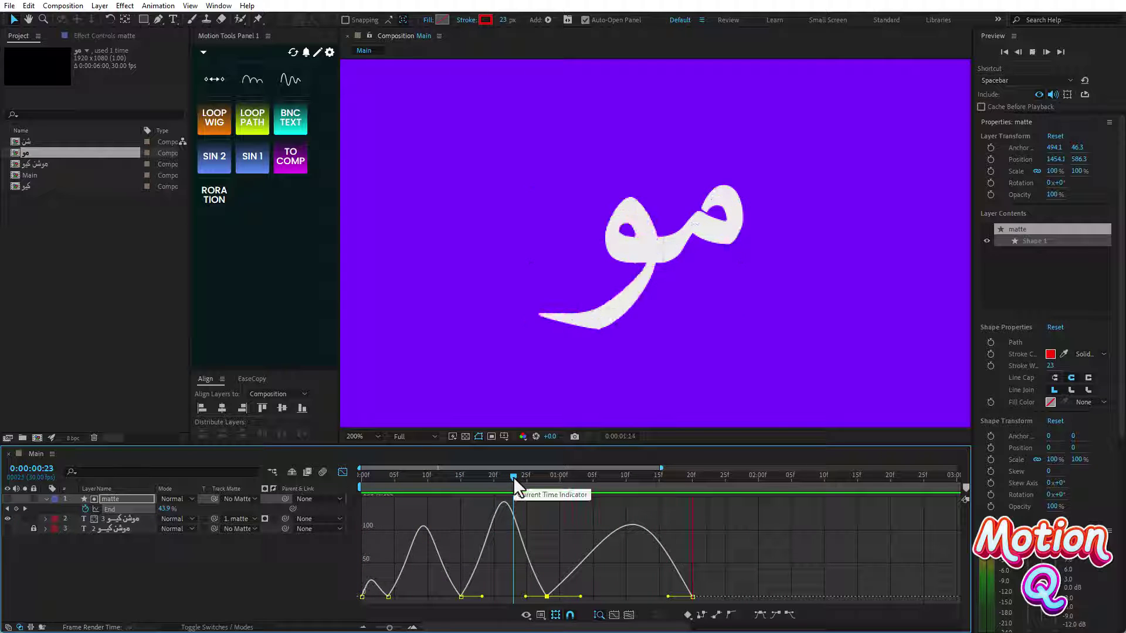
drag(513, 477, 545, 476)
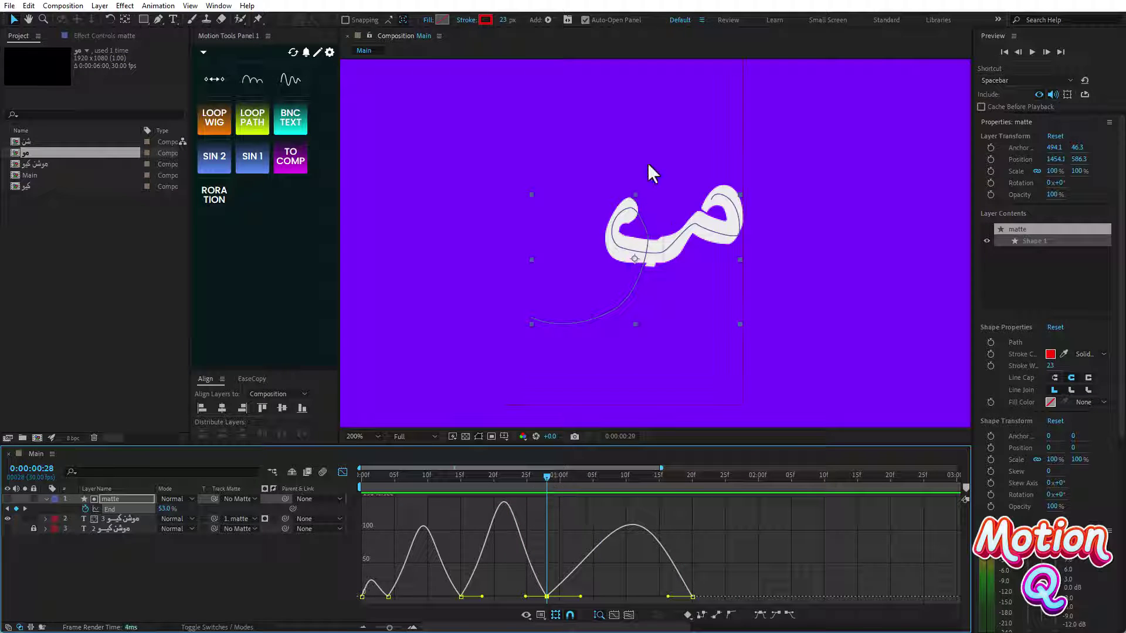
Step: Make the frame-28 End keyframe's velocity continuous and raise its speed
mouse_move(548, 598)
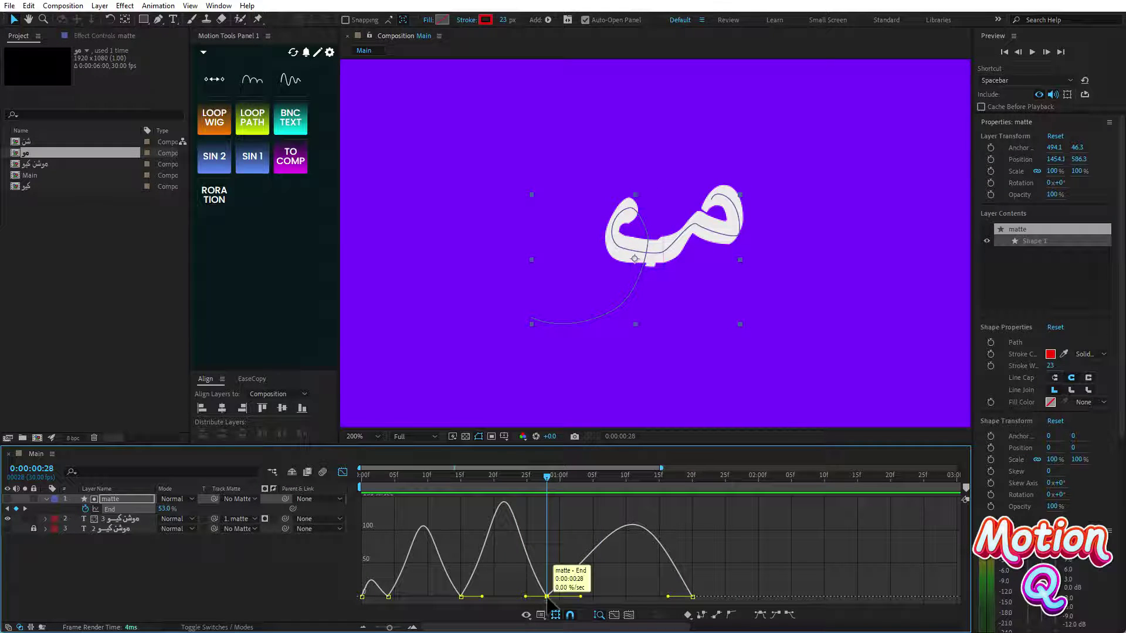
key(ctrl+shift+k)
click(385, 327)
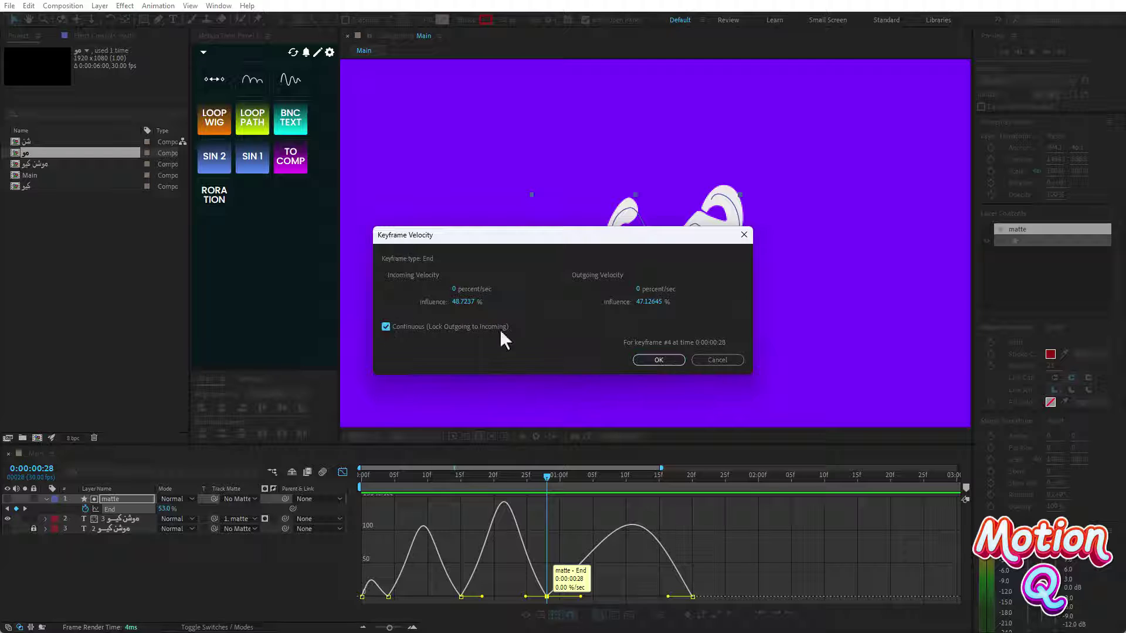
click(657, 360)
drag(548, 598, 550, 588)
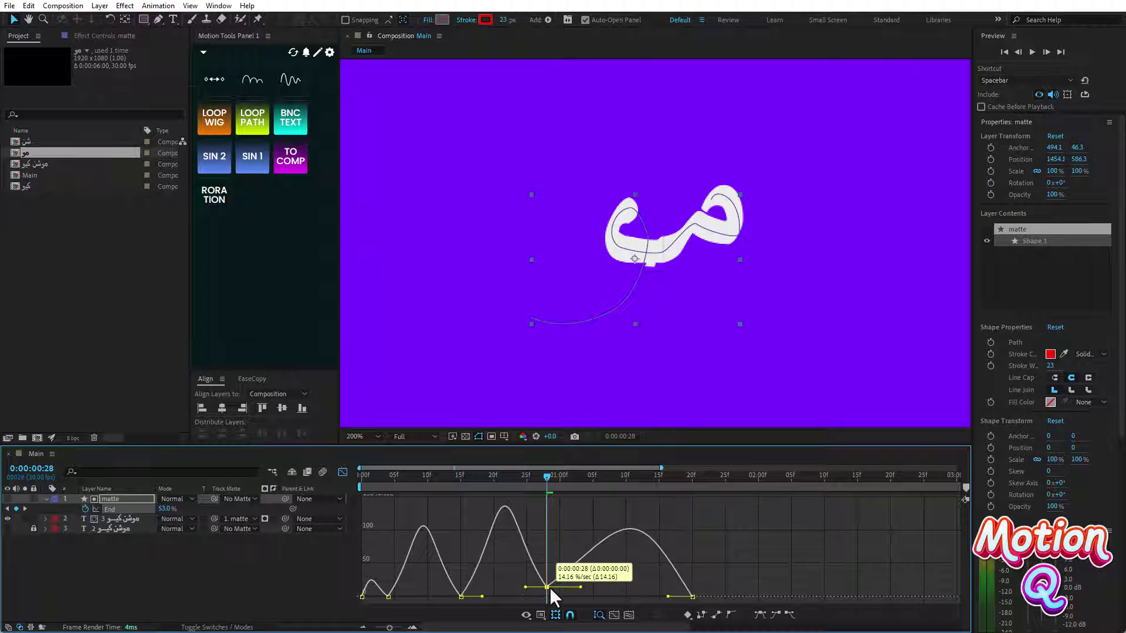
Step: Make the frame-15 and frame-4 keyframes continuous and lift their speeds above zero
double_click(461, 596)
click(396, 323)
click(648, 354)
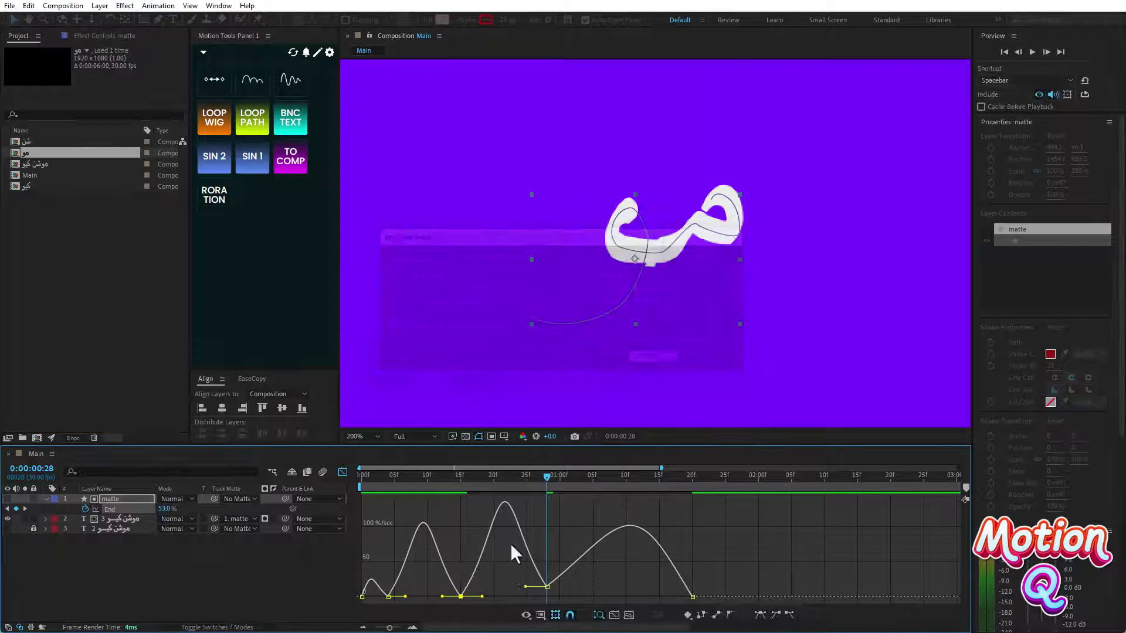
drag(462, 598, 462, 590)
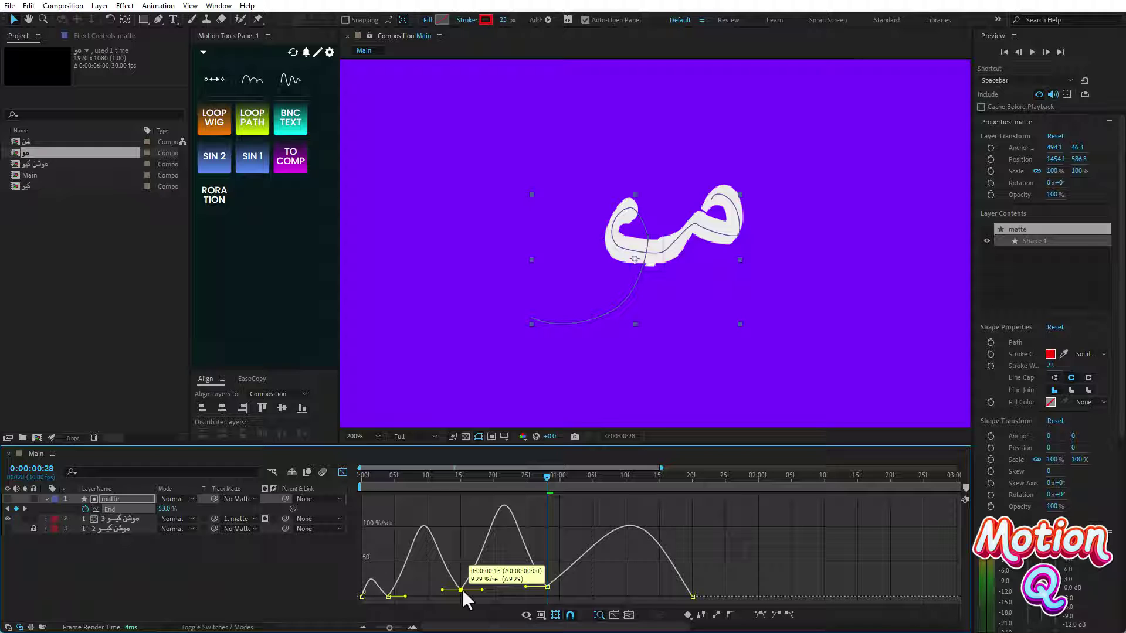
double_click(388, 596)
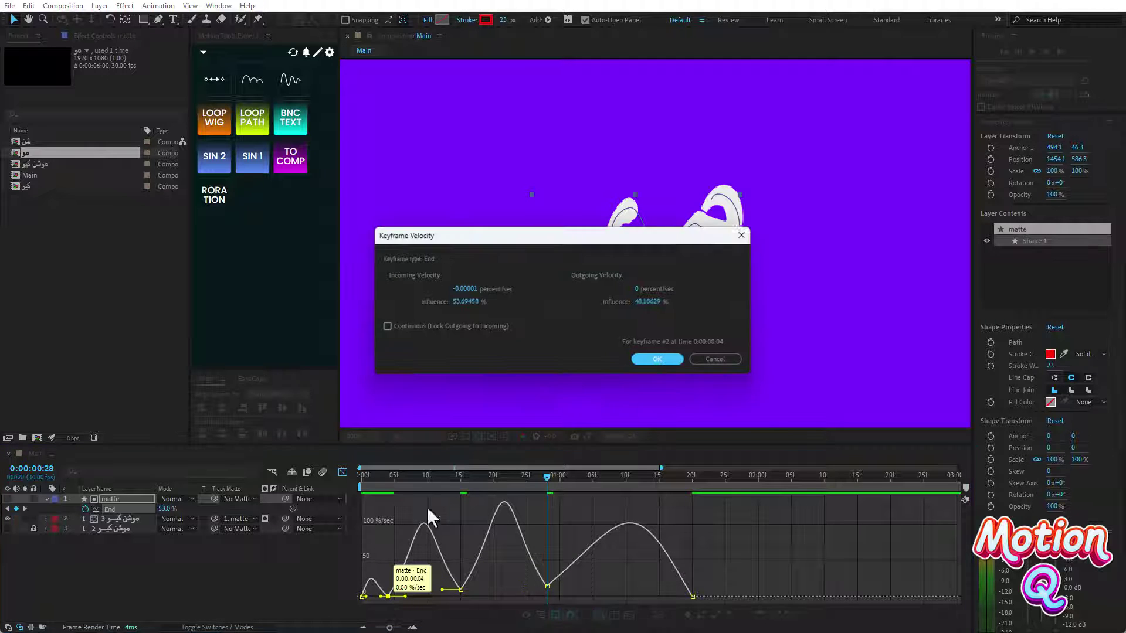
click(418, 329)
click(658, 361)
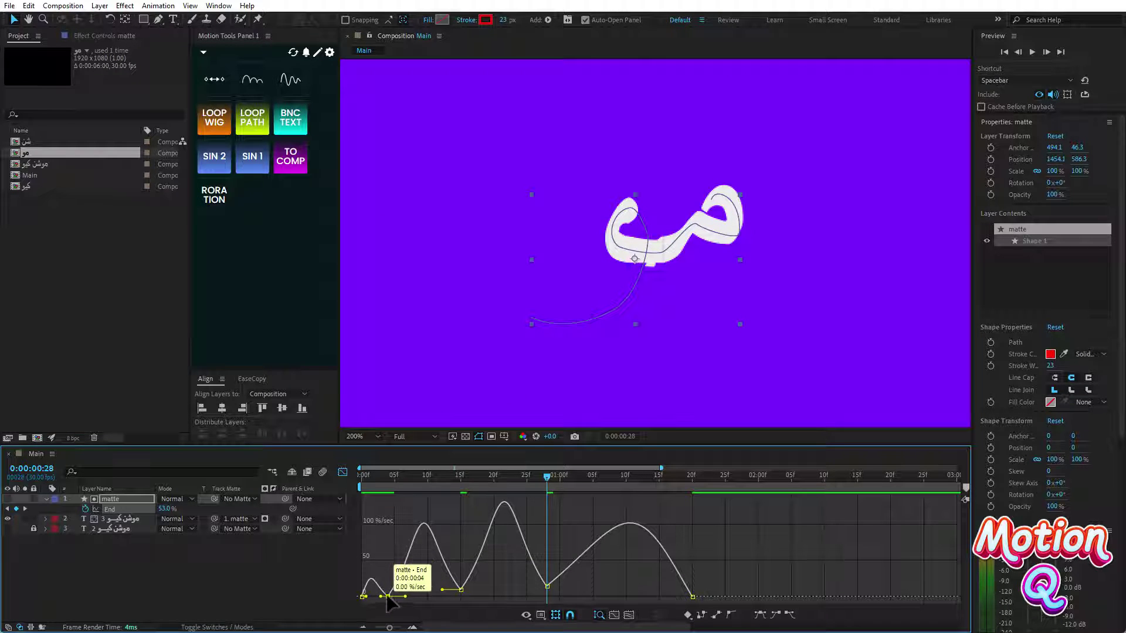
drag(387, 597, 387, 592)
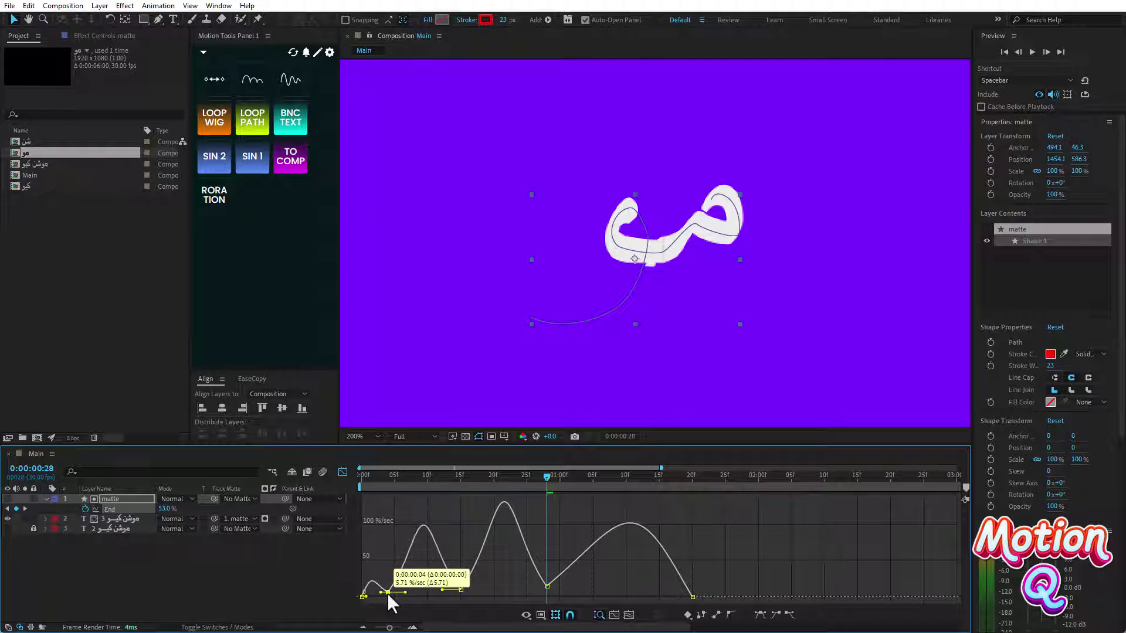
click(360, 476)
key(space)
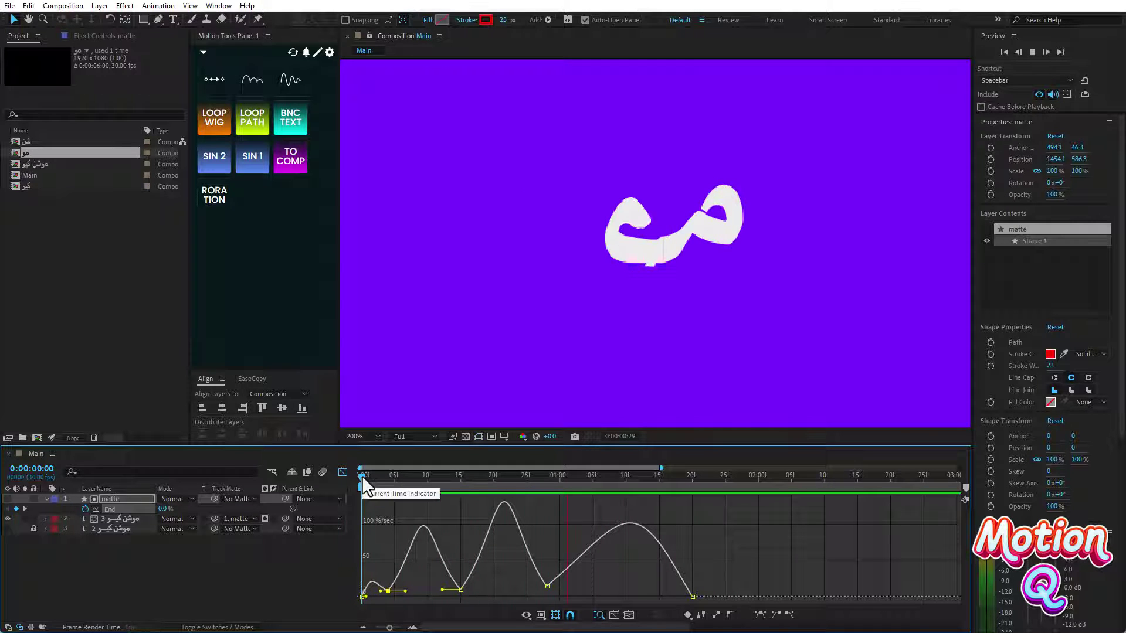
key(space)
scroll(708, 333, down, 1)
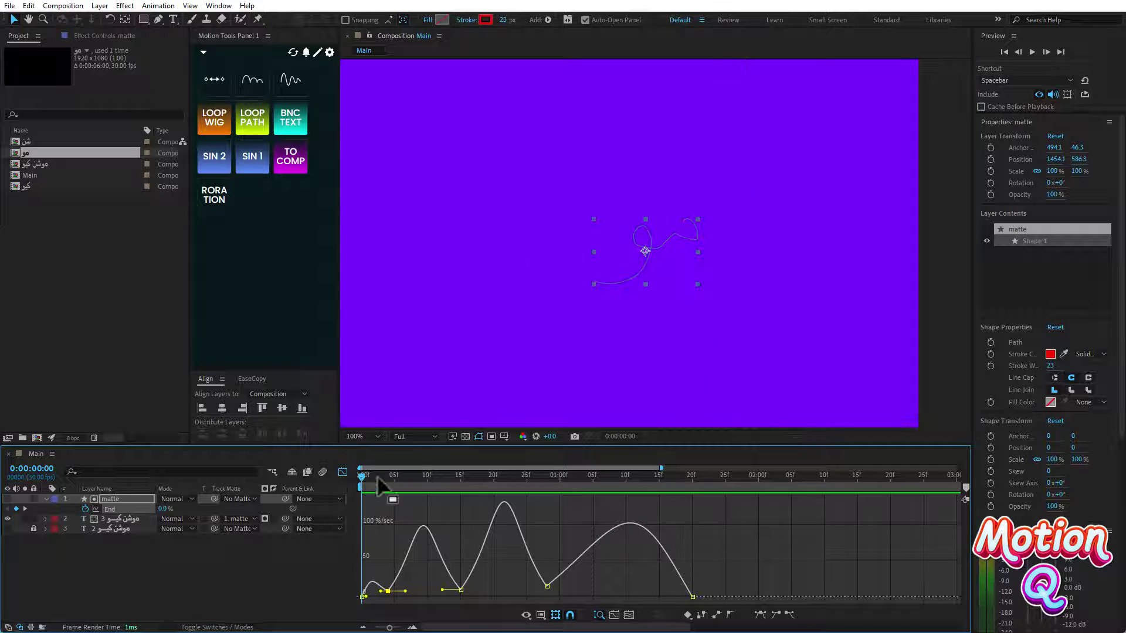
key(space)
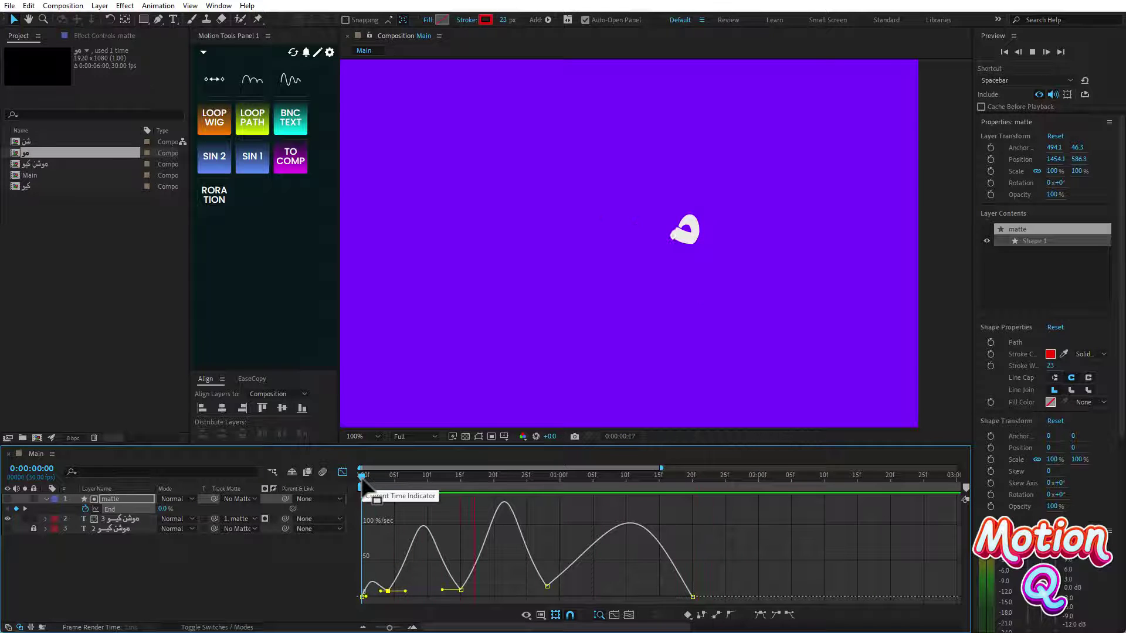
key(space)
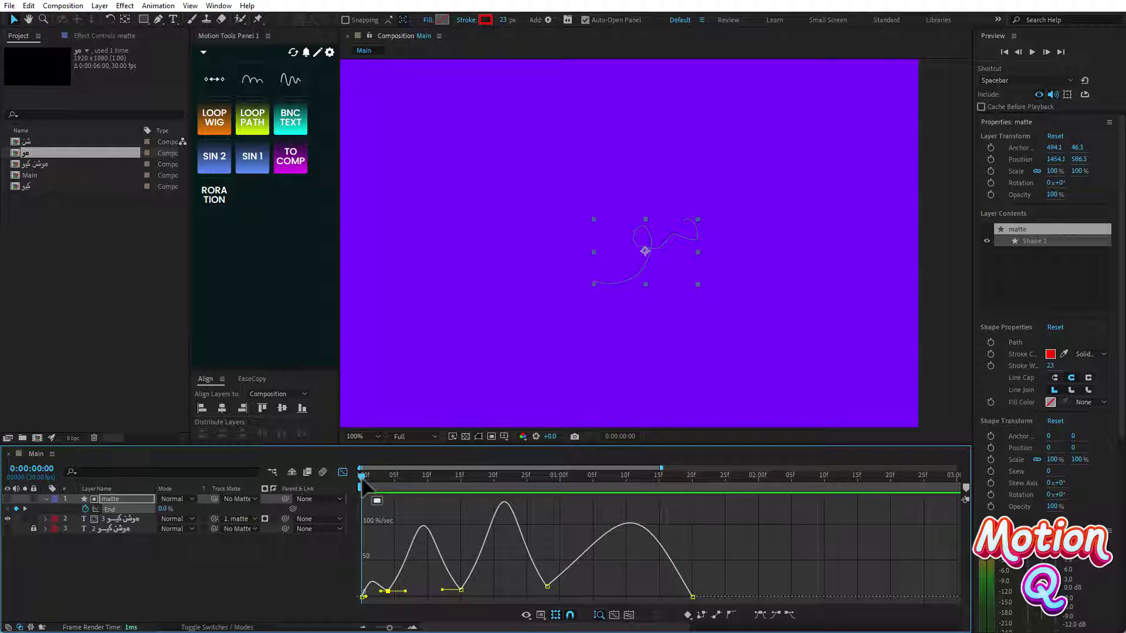
mouse_move(390, 479)
mouse_down()
mouse_move(528, 479)
mouse_move(512, 482)
mouse_up()
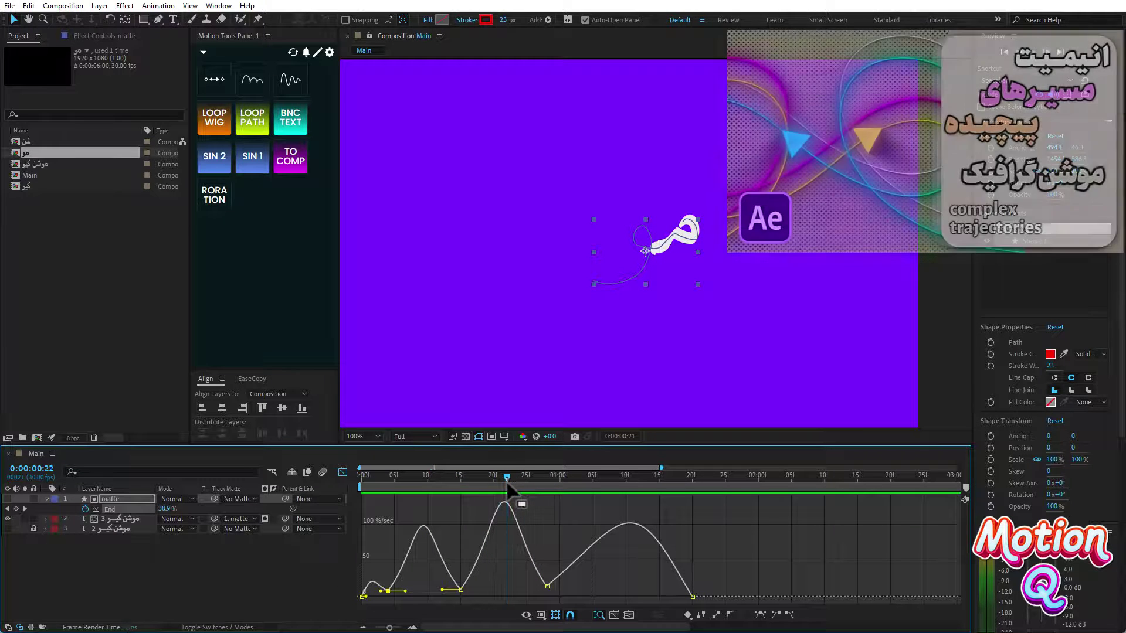
click(366, 479)
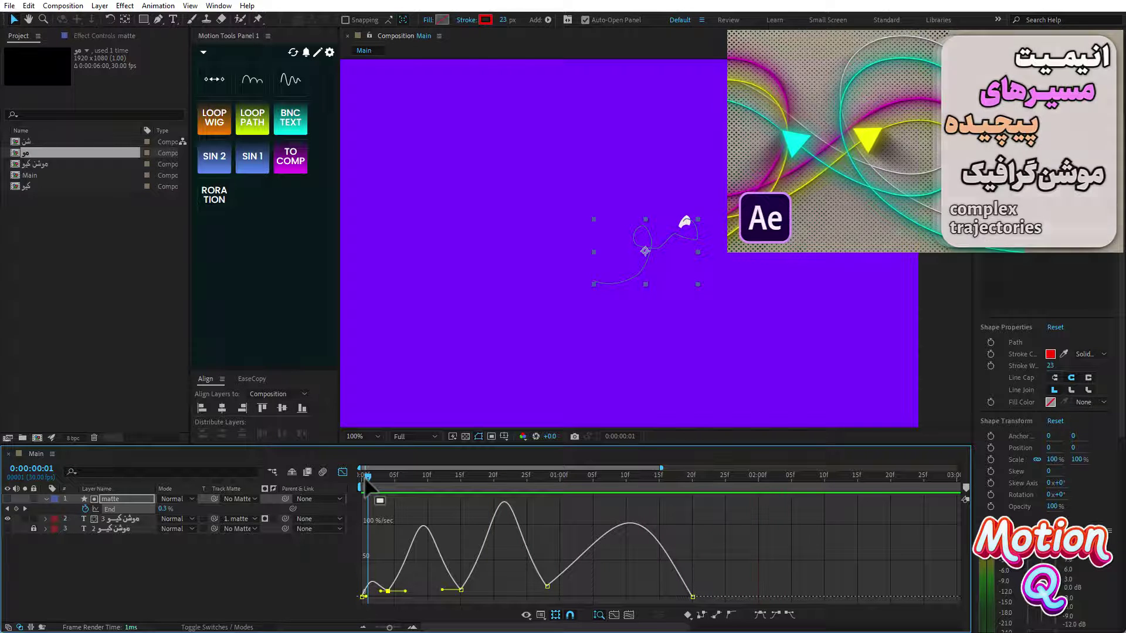
drag(366, 478, 712, 478)
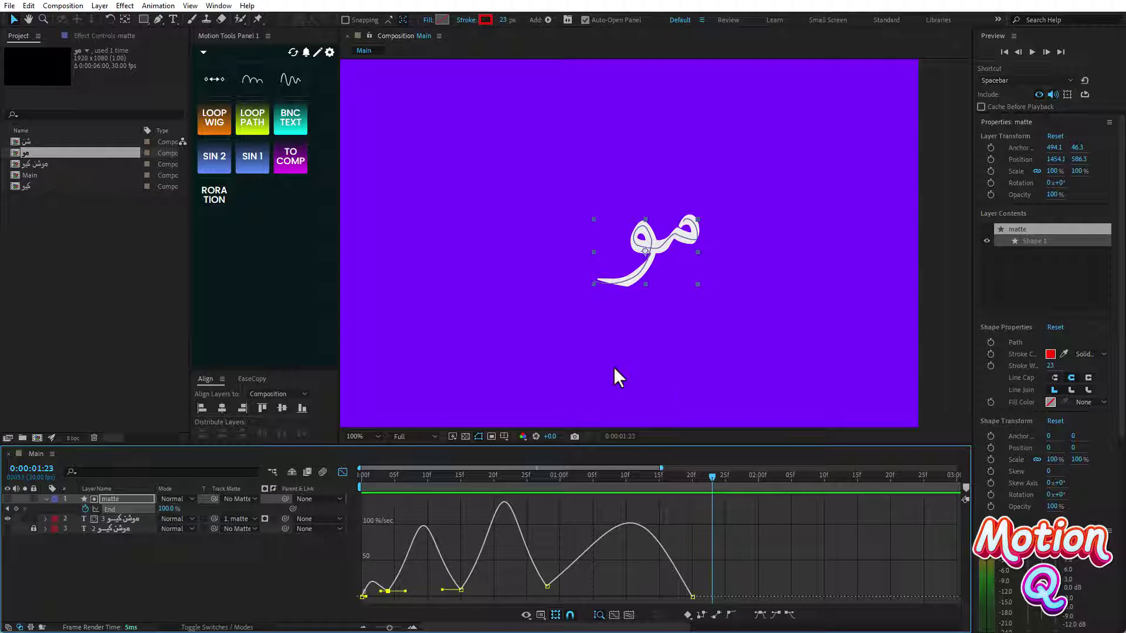
Step: Select the matte and title text layers and precompose them into a new comp named 'مو'
click(343, 470)
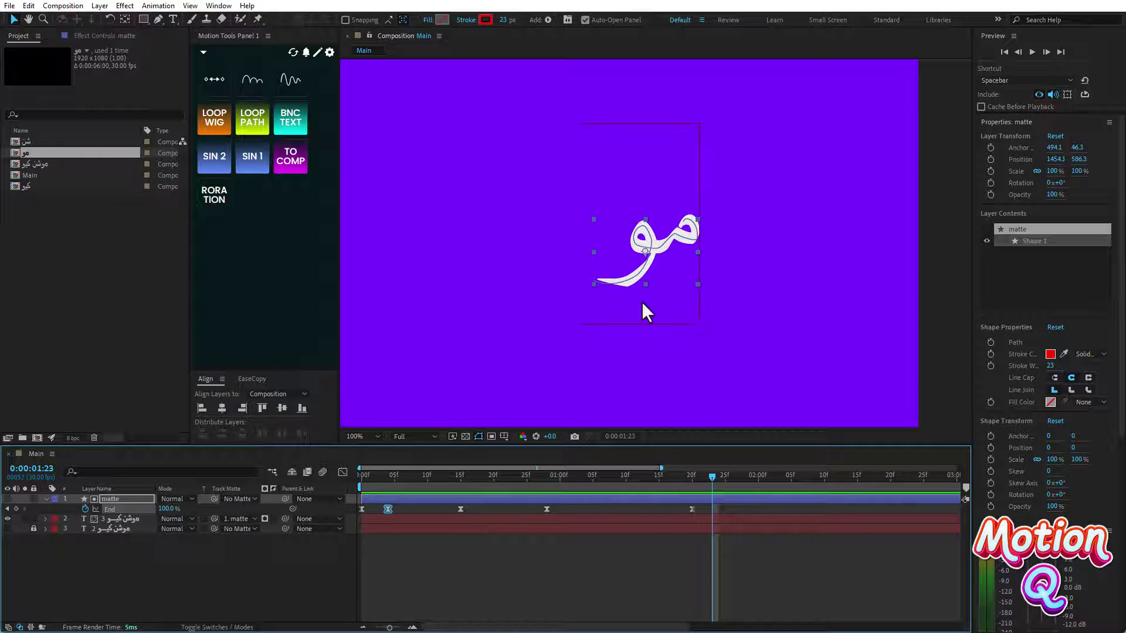
drag(465, 476, 533, 476)
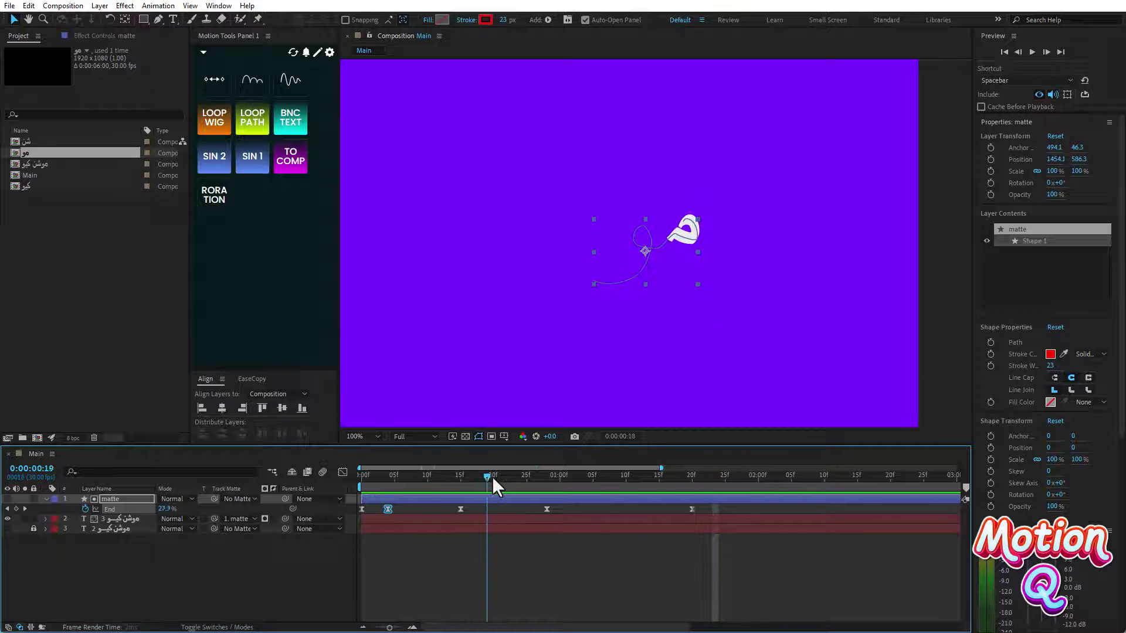
click(409, 499)
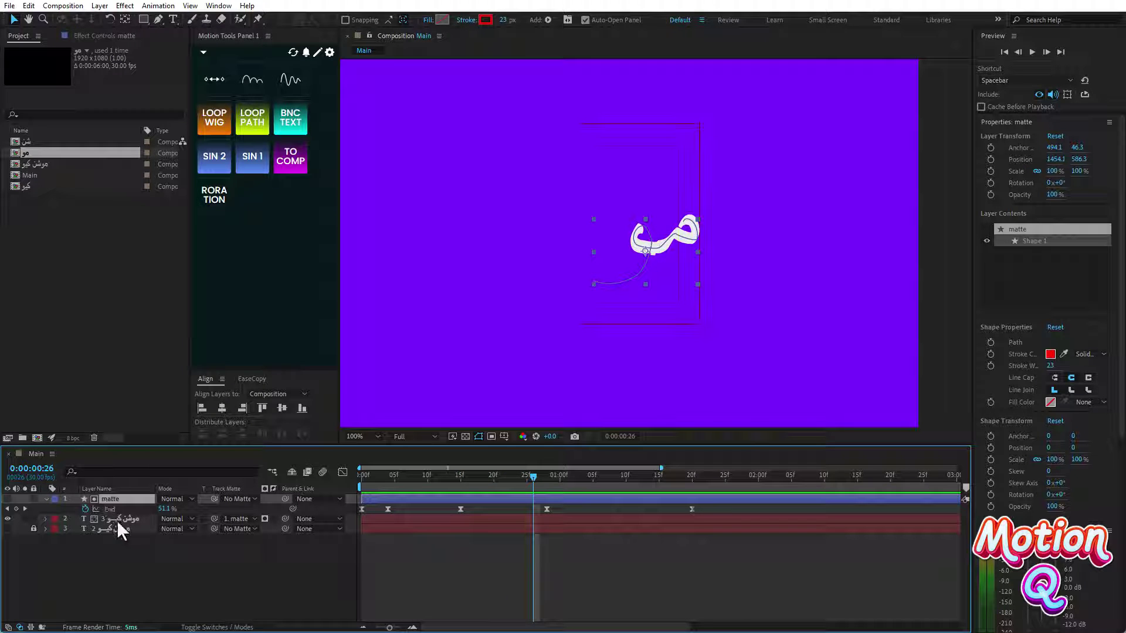
ctrl+click(125, 519)
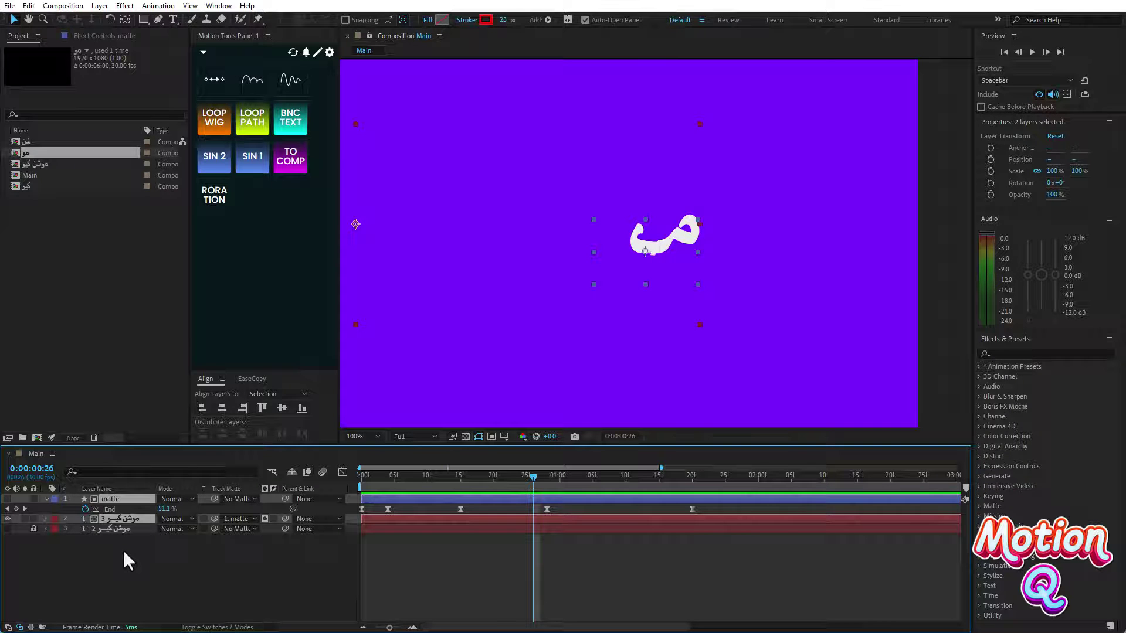
key(ctrl+shift+c)
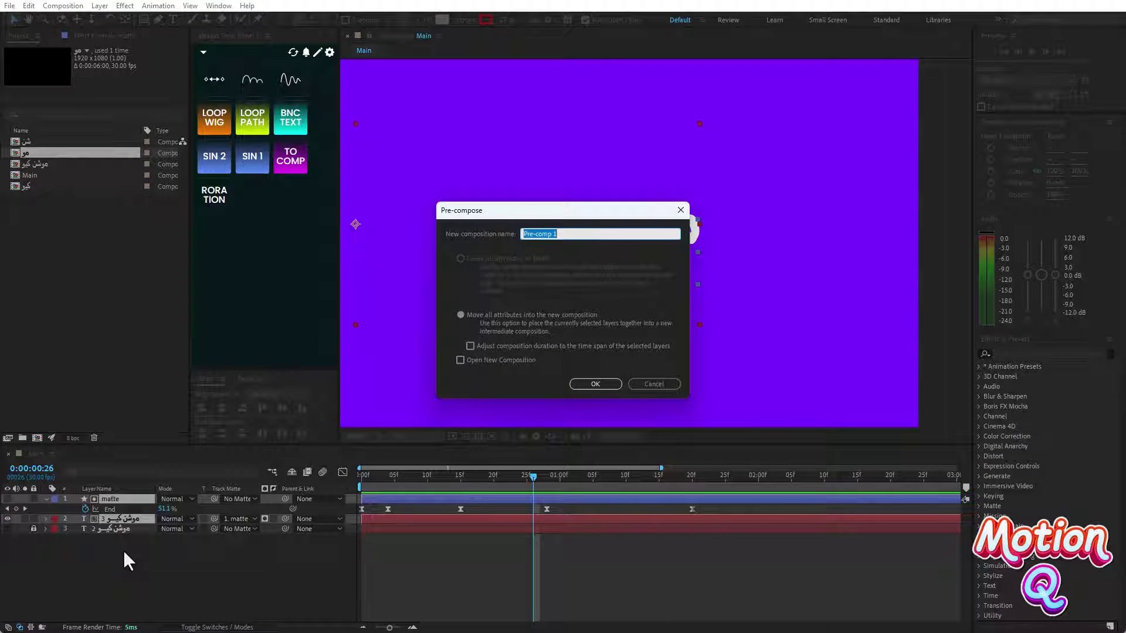
key(BackSpace)
text(مو)
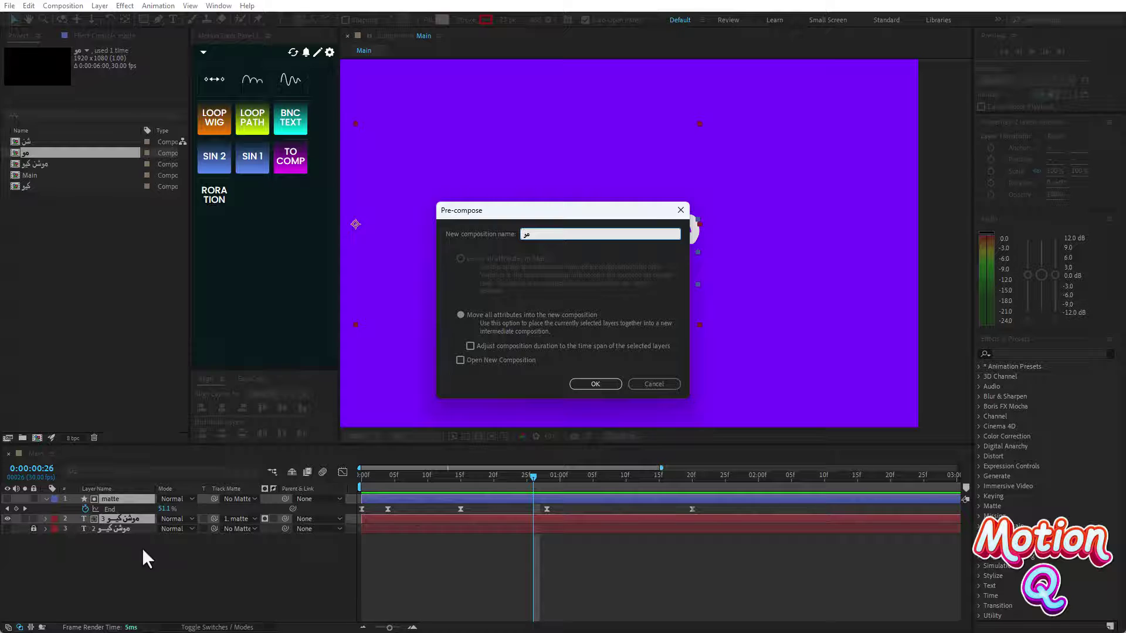
key(Return)
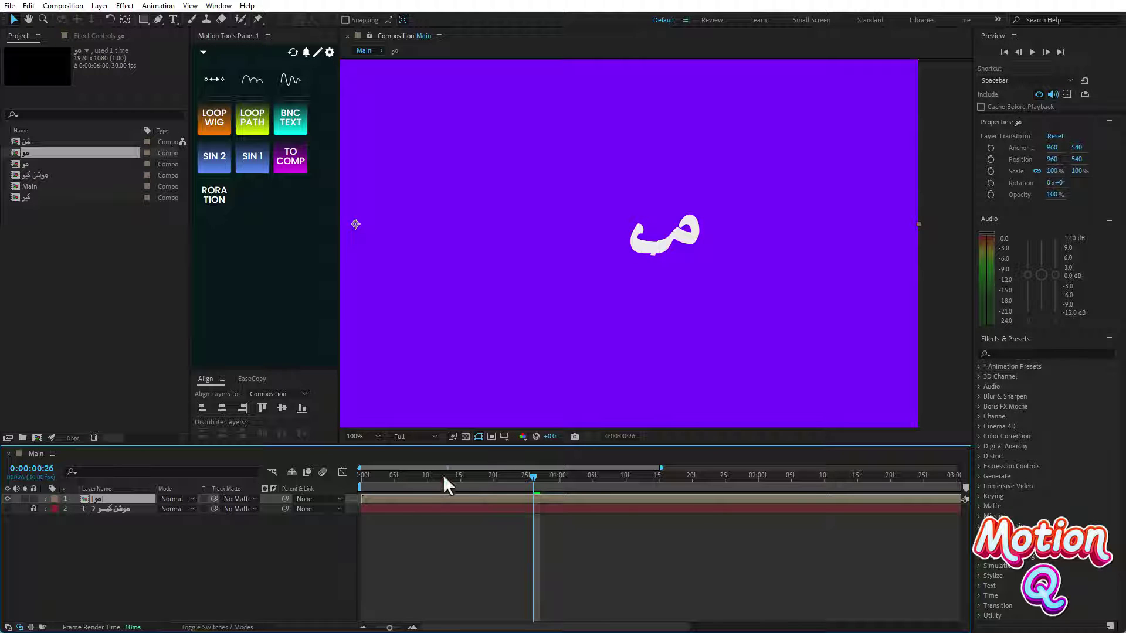
Step: Zoom in and draw a closed four-point Pen mask around the notch under the letter on the مو layer
drag(440, 474, 508, 472)
scroll(711, 248, up, 2)
scroll(713, 256, up, 1)
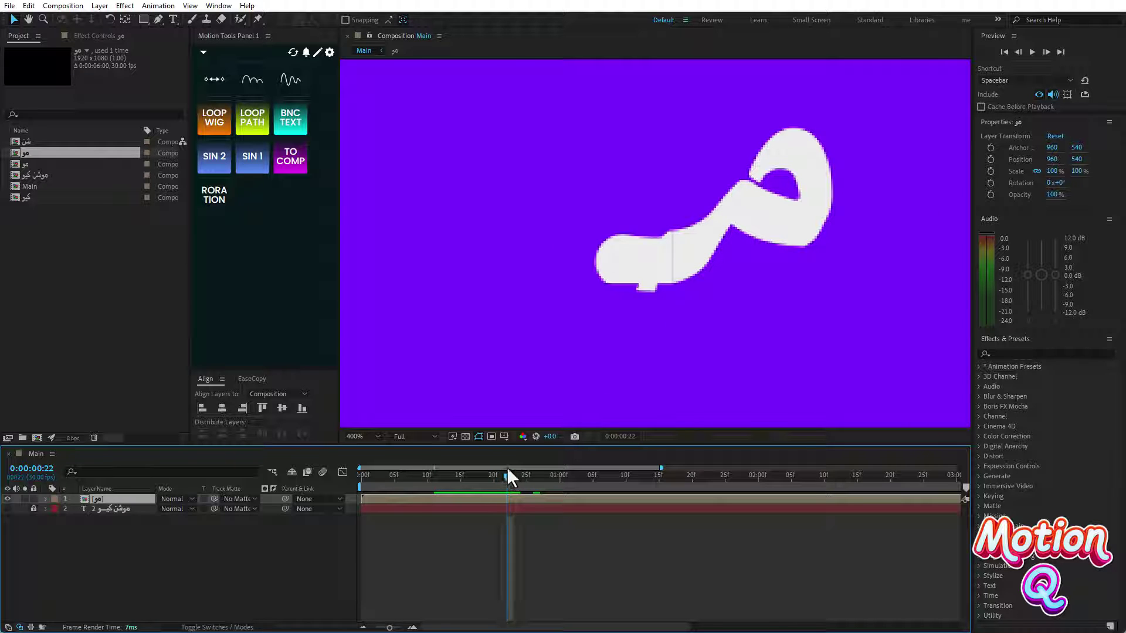
click(158, 19)
scroll(674, 293, up, 1)
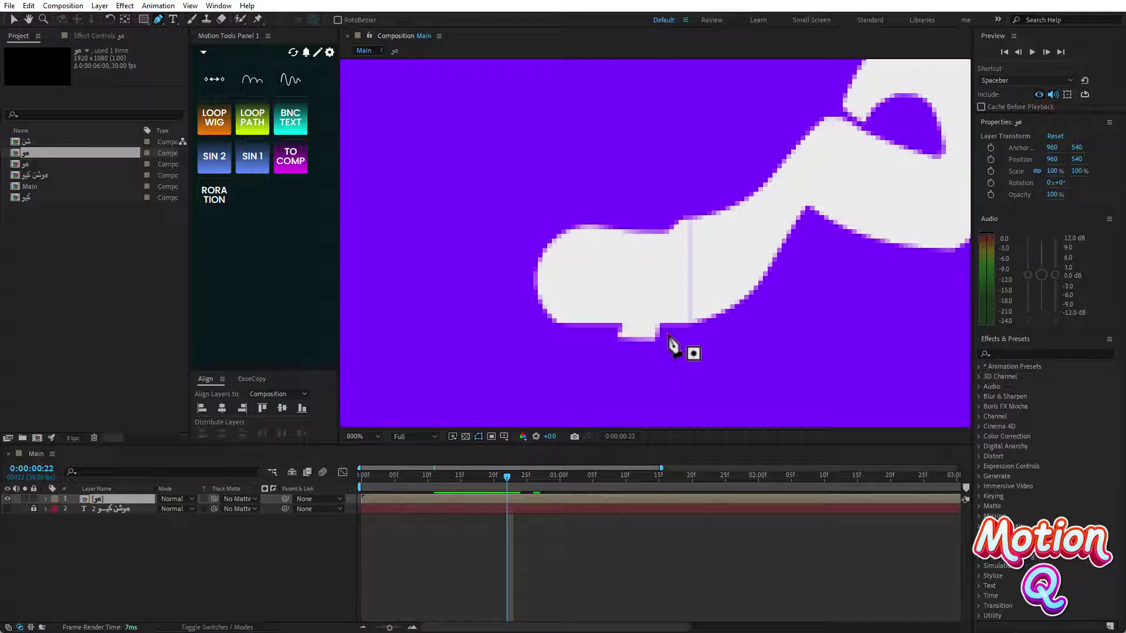
click(661, 326)
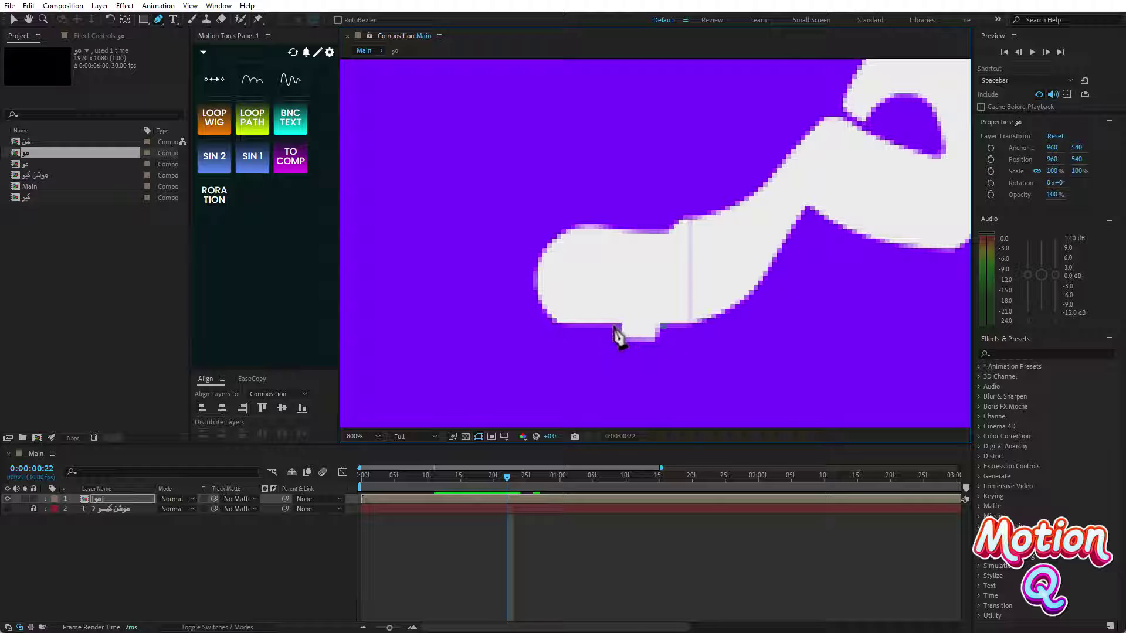
click(620, 326)
click(608, 347)
click(665, 350)
click(660, 326)
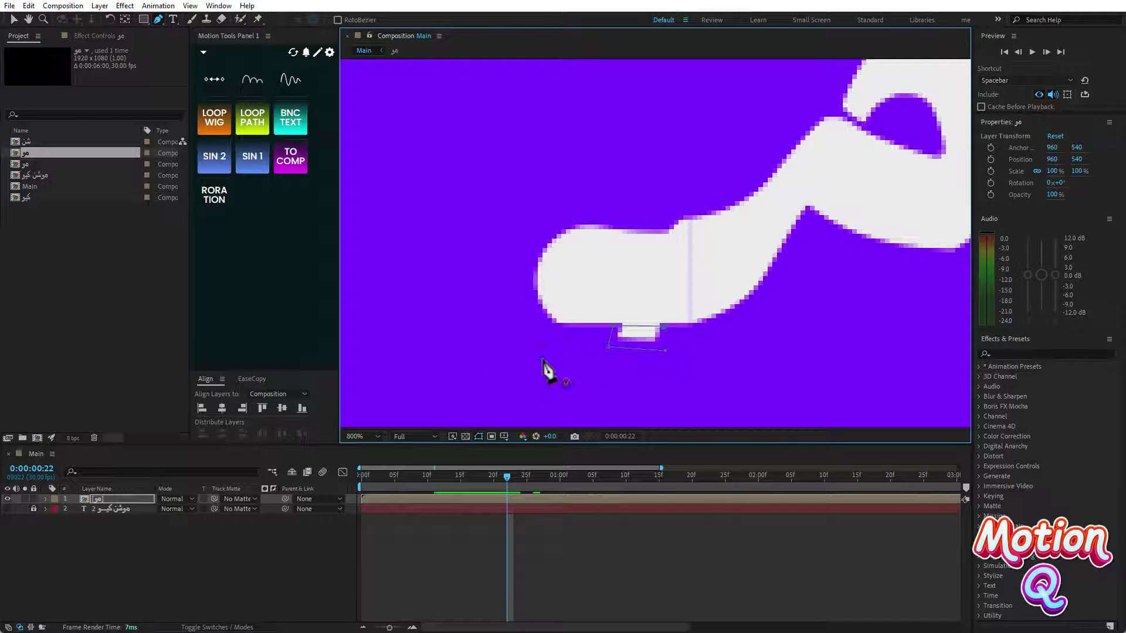
Step: Change Mask 1 on the مو layer from Add to Subtract mode
click(45, 499)
click(55, 510)
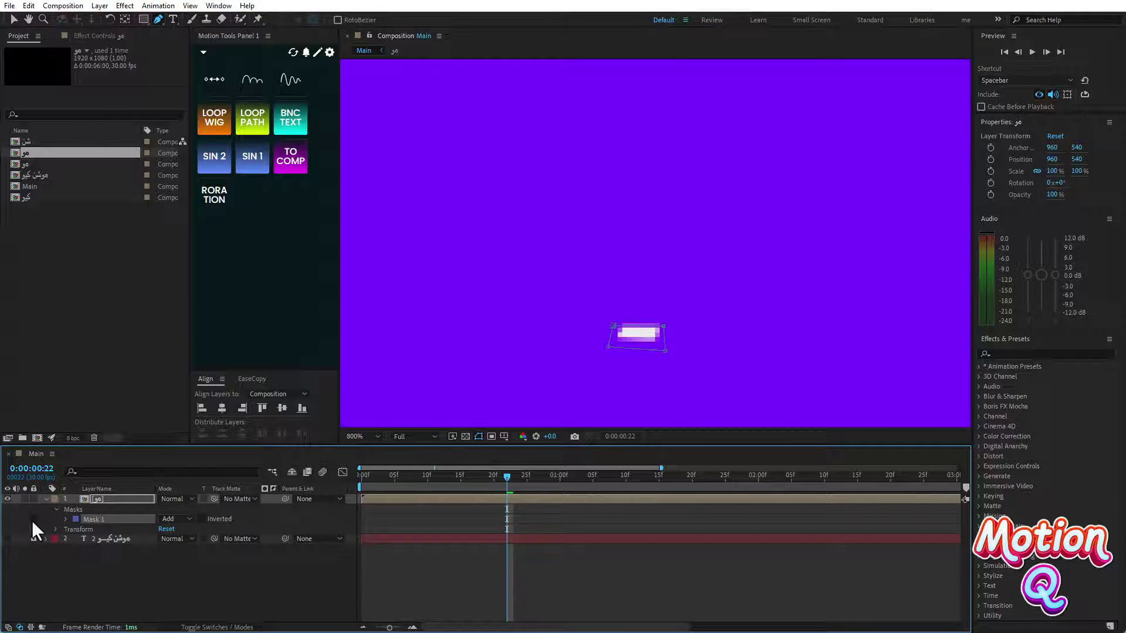
click(65, 519)
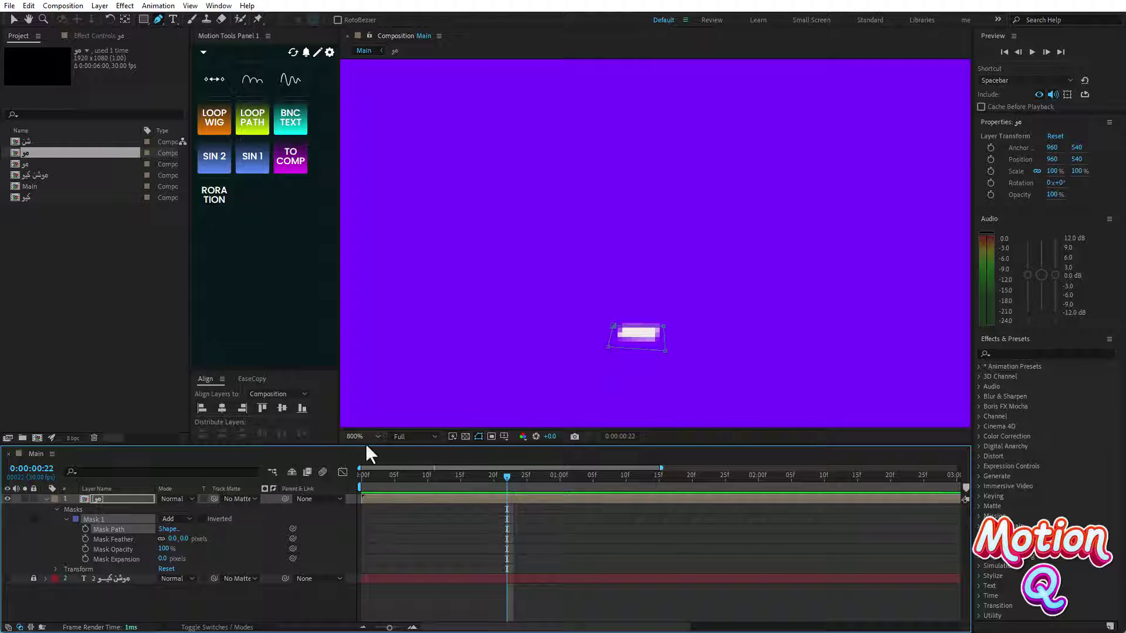
click(180, 522)
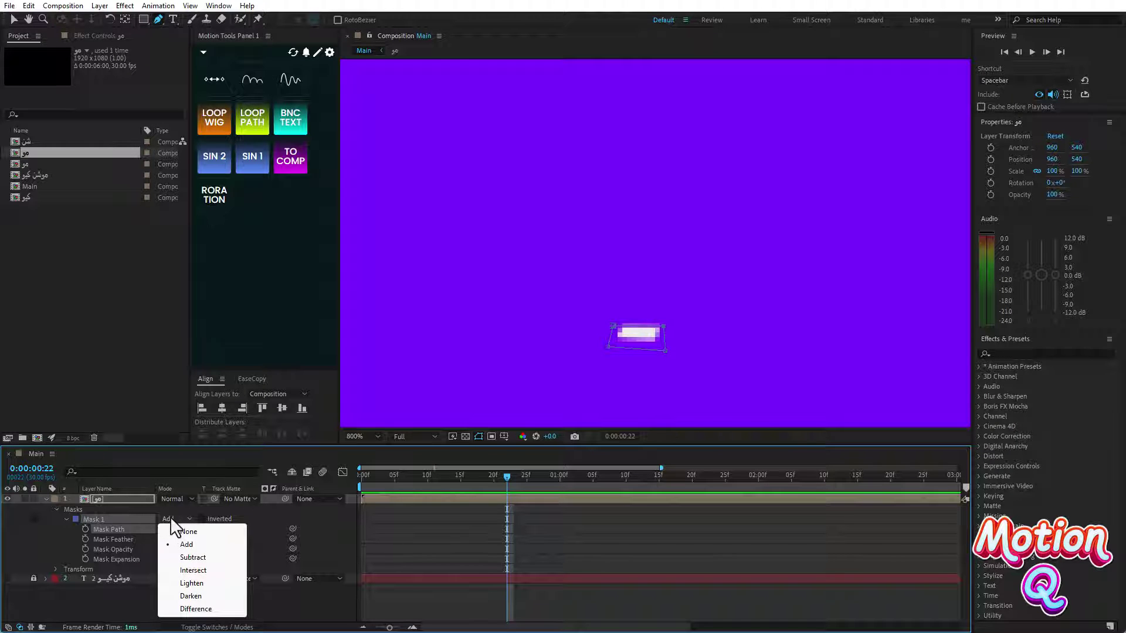
click(193, 557)
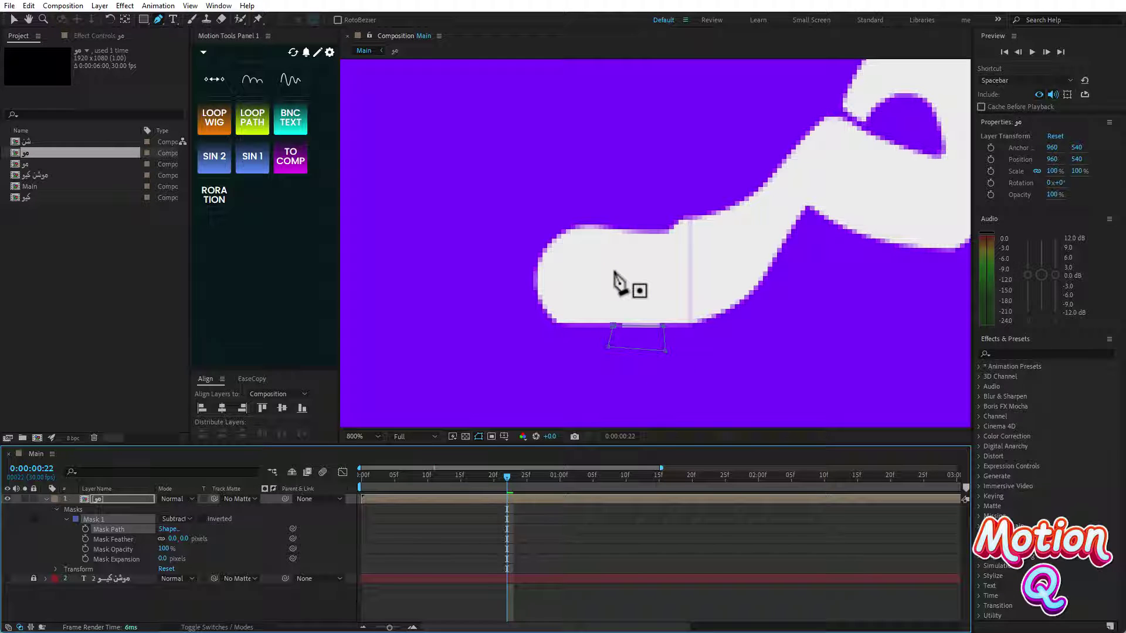
Step: Keyframe Mask 1's path at 0:00:00:22 and add a second Mask Path keyframe at 0:00:01:05
key(comma)
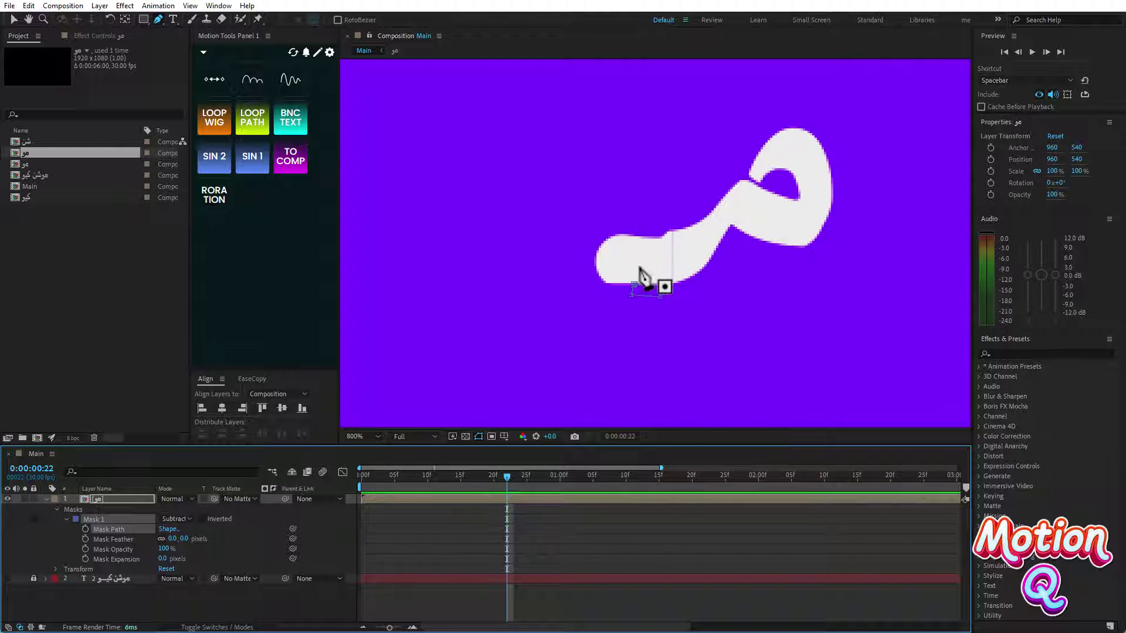
key(comma)
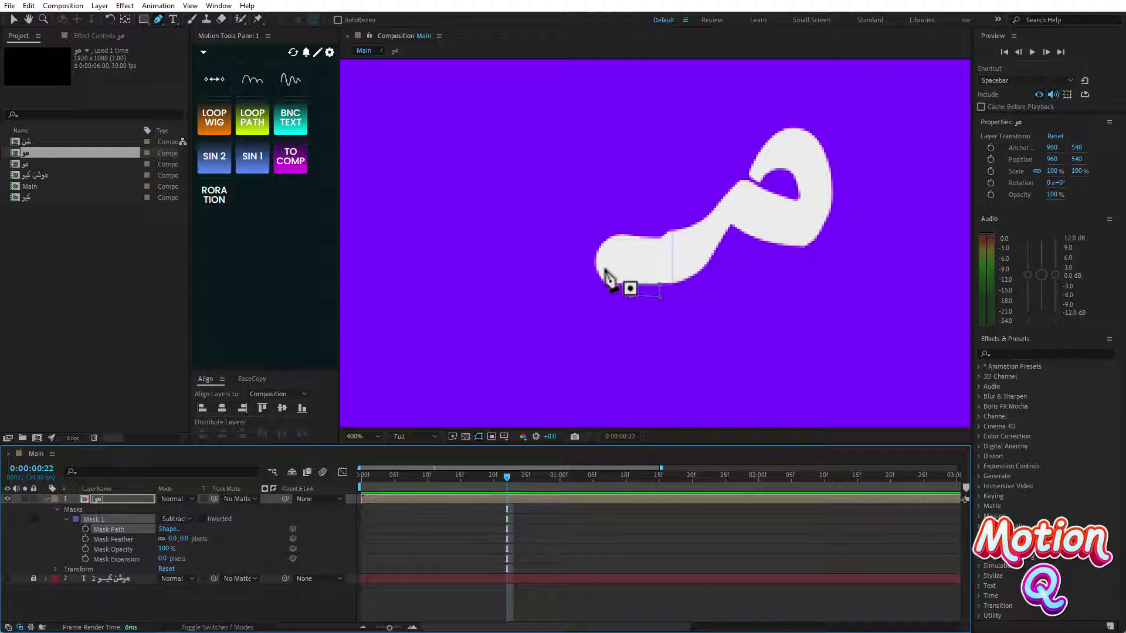
click(183, 519)
click(196, 558)
click(85, 529)
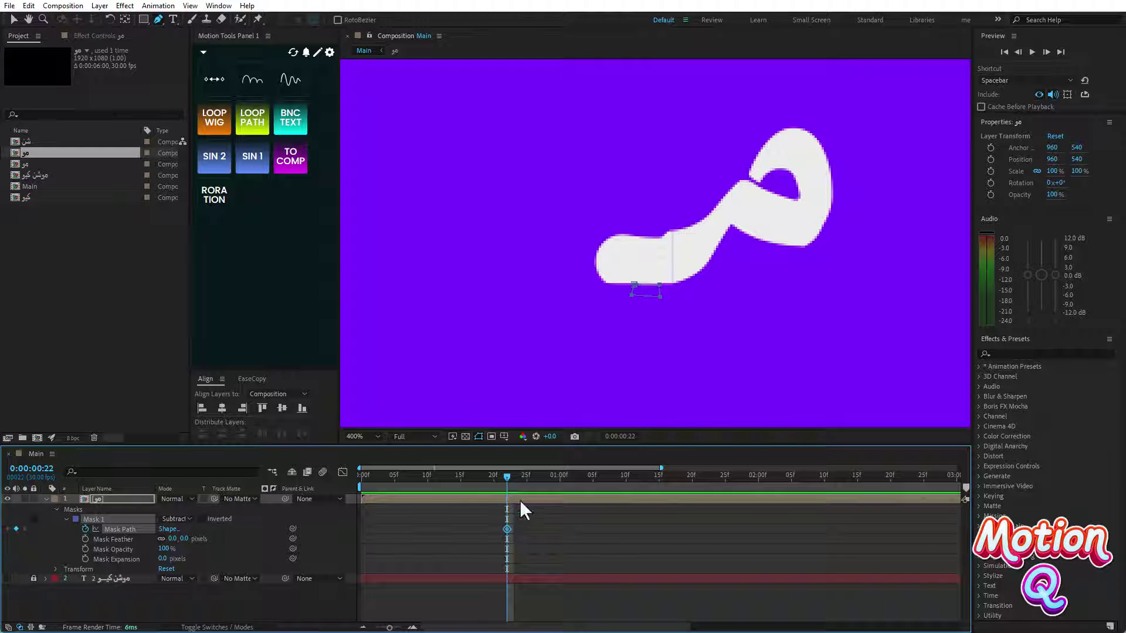
drag(505, 476, 586, 476)
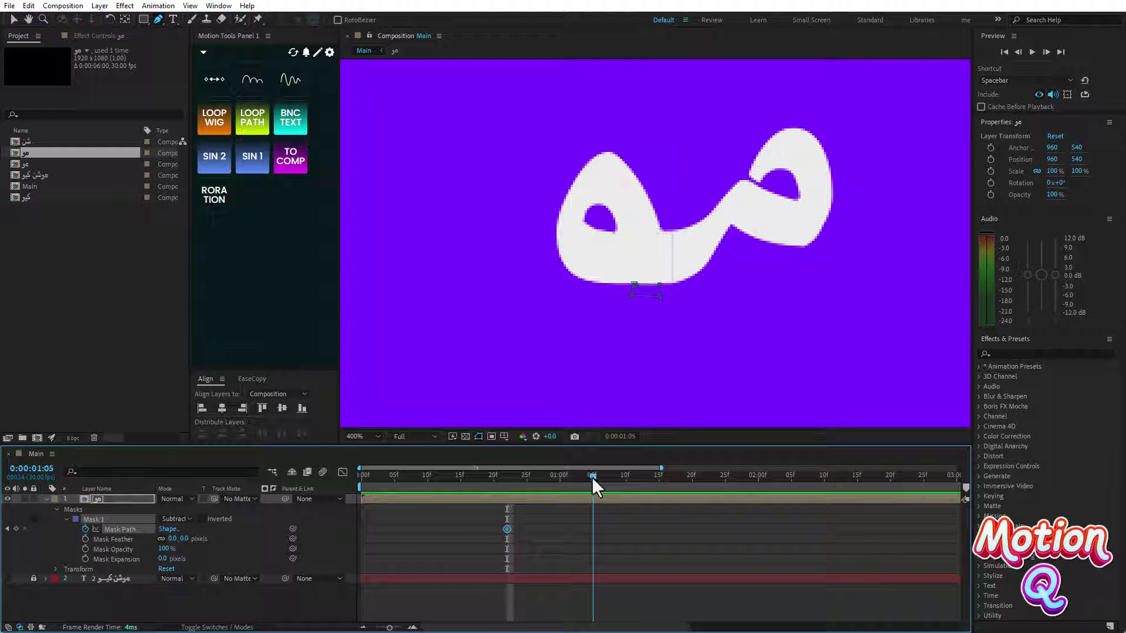
mouse_move(586, 477)
mouse_down()
mouse_move(618, 475)
mouse_move(598, 477)
mouse_up()
click(16, 527)
Step: Pull the mask points down below the letter and push the right point further out
key(period)
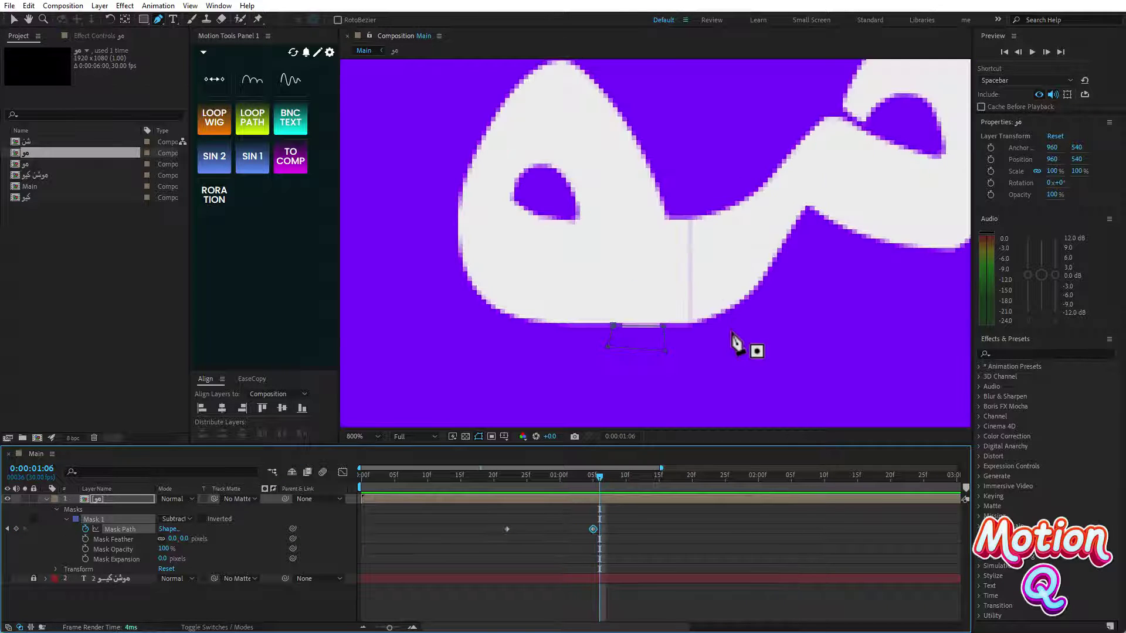
click(14, 20)
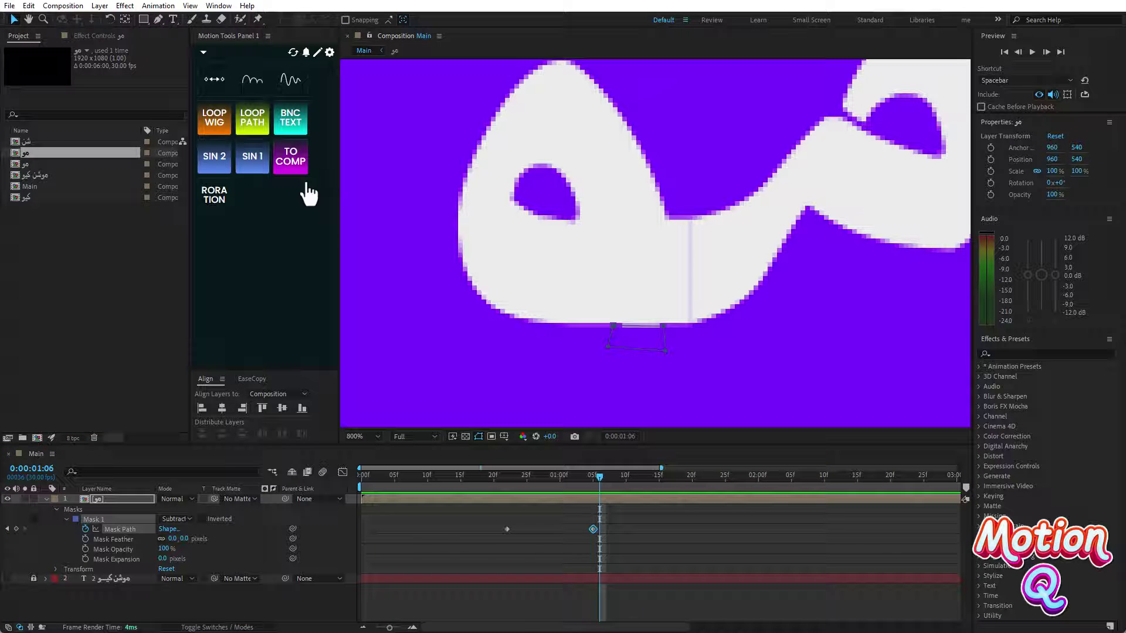
click(689, 319)
drag(612, 327, 606, 346)
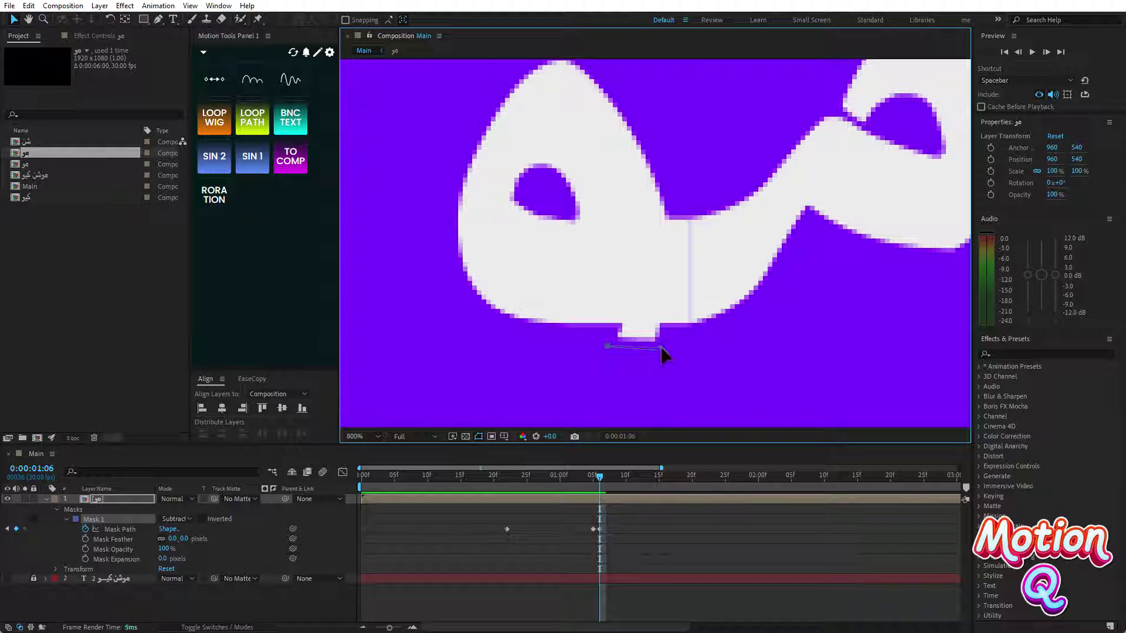
drag(657, 347, 665, 351)
Step: At 0:00:01:07, free-transform all mask points two nudges right, then preview the reveal
drag(600, 476, 605, 477)
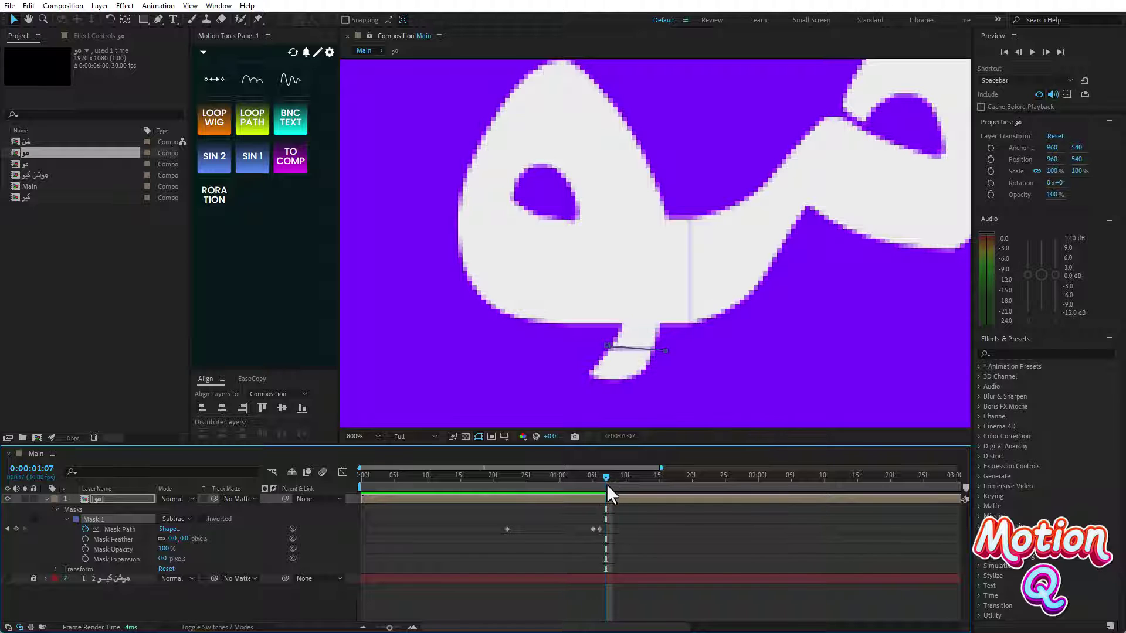
drag(697, 334, 563, 361)
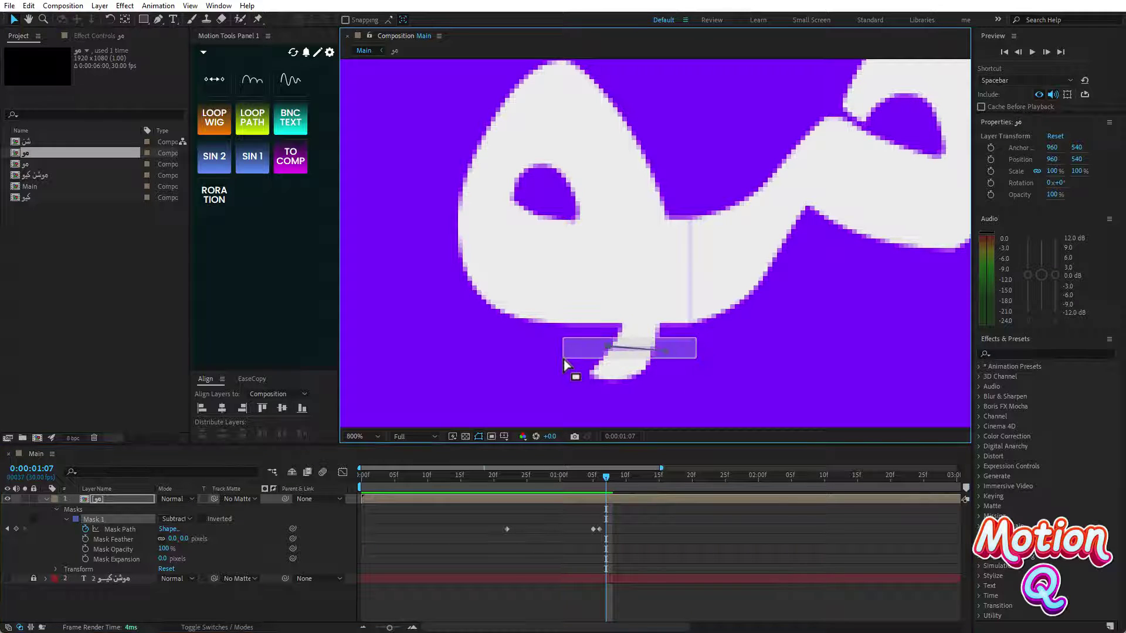
key(ctrl+t)
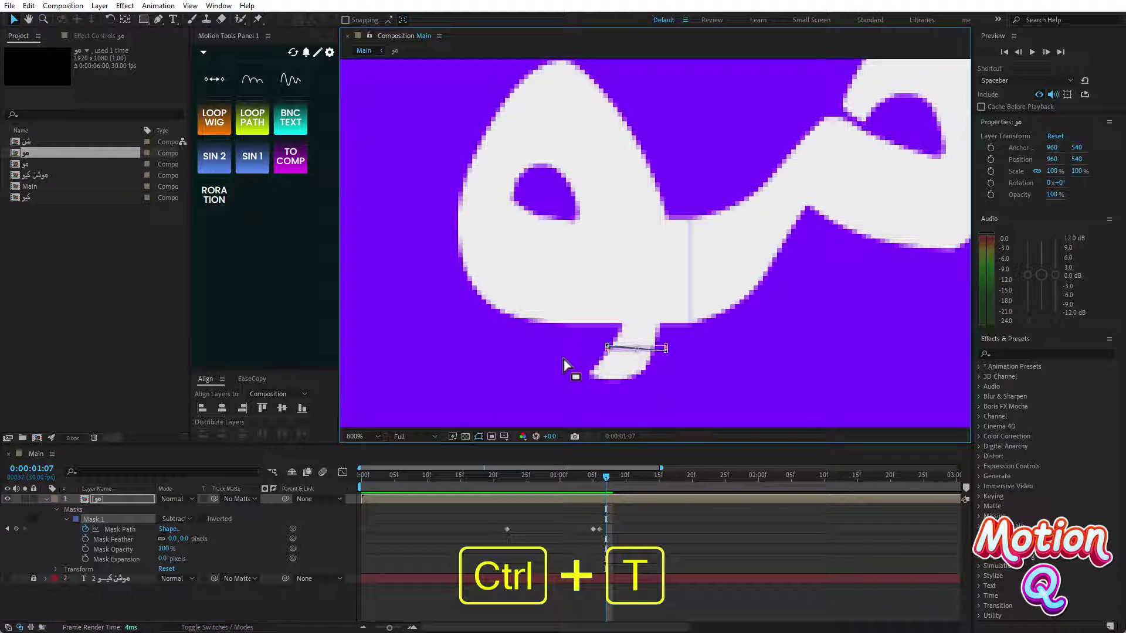
key(Right)
key(Right)
key(Right)
key(Right)
key(Right)
key(Right)
key(Right)
key(Right)
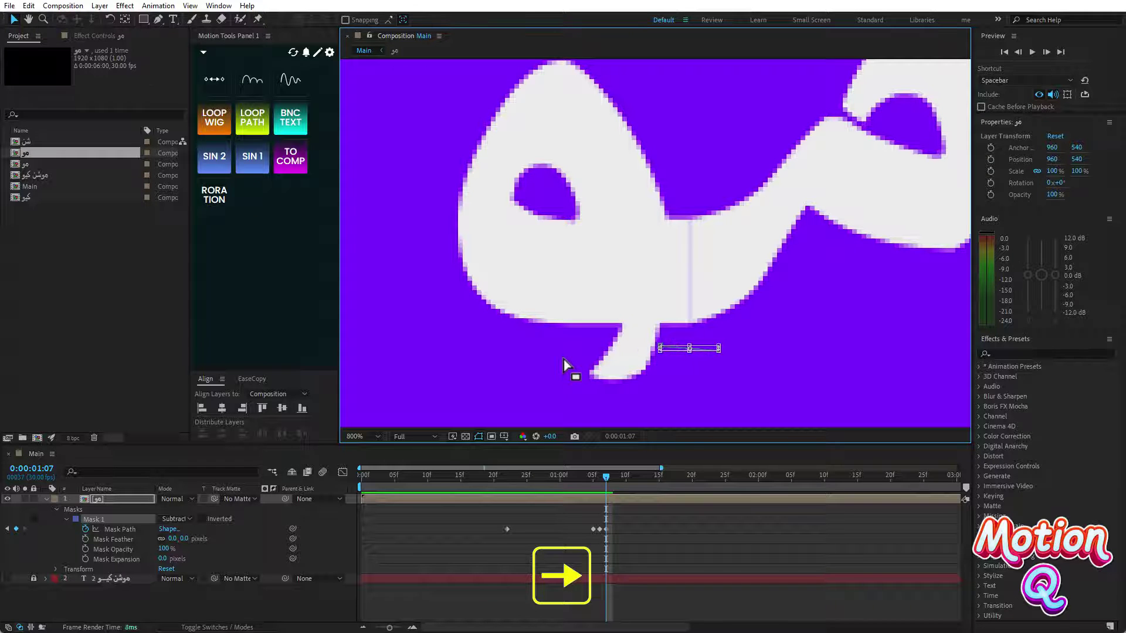
key(Right)
key(Right)
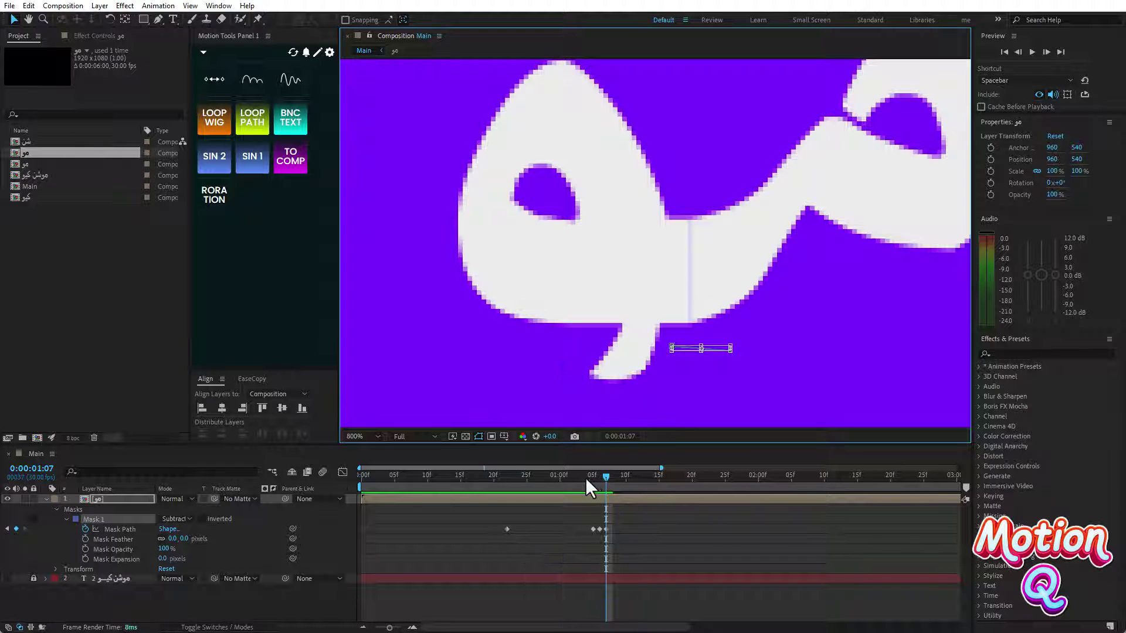
mouse_move(585, 477)
mouse_down()
mouse_move(561, 477)
mouse_move(611, 477)
mouse_up()
key(comma)
key(comma)
key(comma)
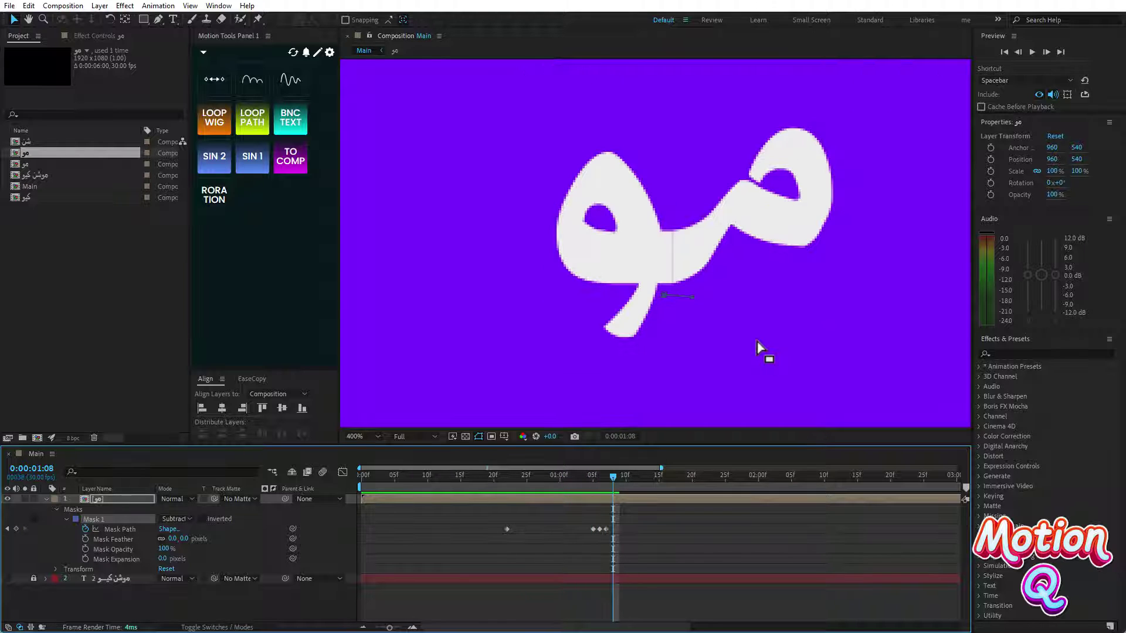
click(460, 476)
key(space)
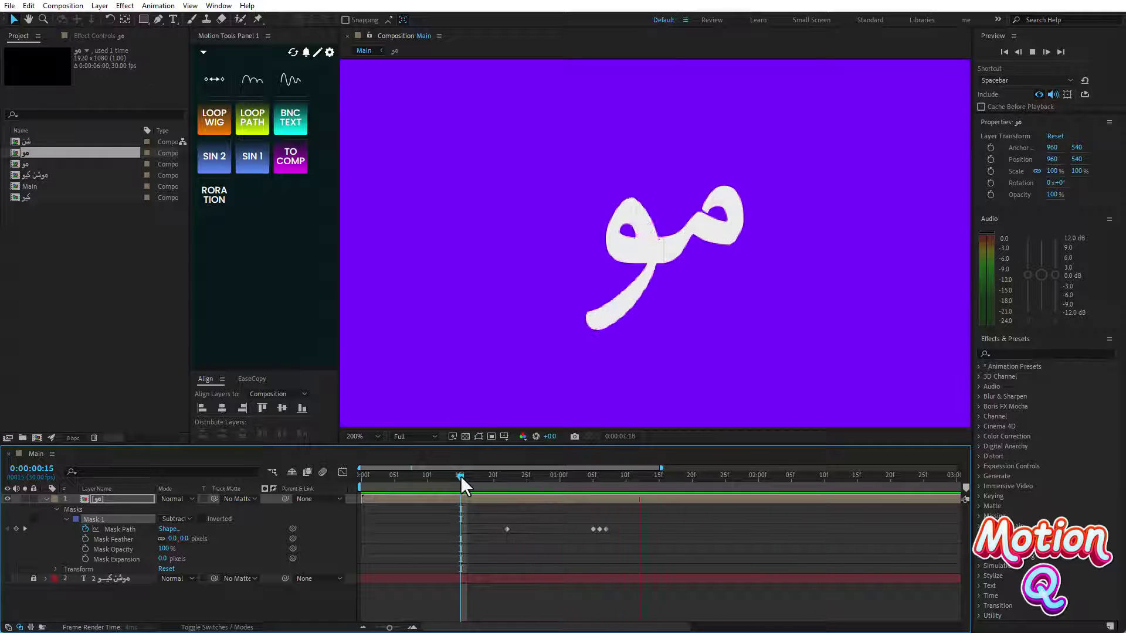
Step: At 0:00:01:02, raise the mask's top-left and top-right corners onto the letter's lower edge
key(space)
drag(560, 481, 573, 477)
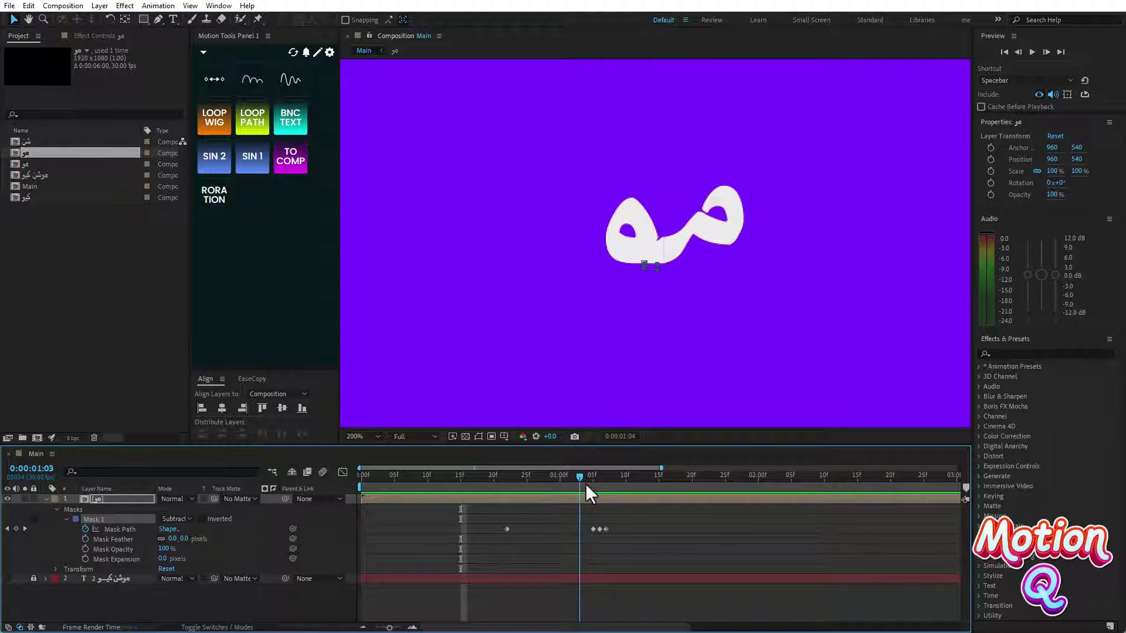
scroll(671, 272, up, 1)
scroll(679, 279, up, 2)
scroll(678, 279, up, 1)
key(h)
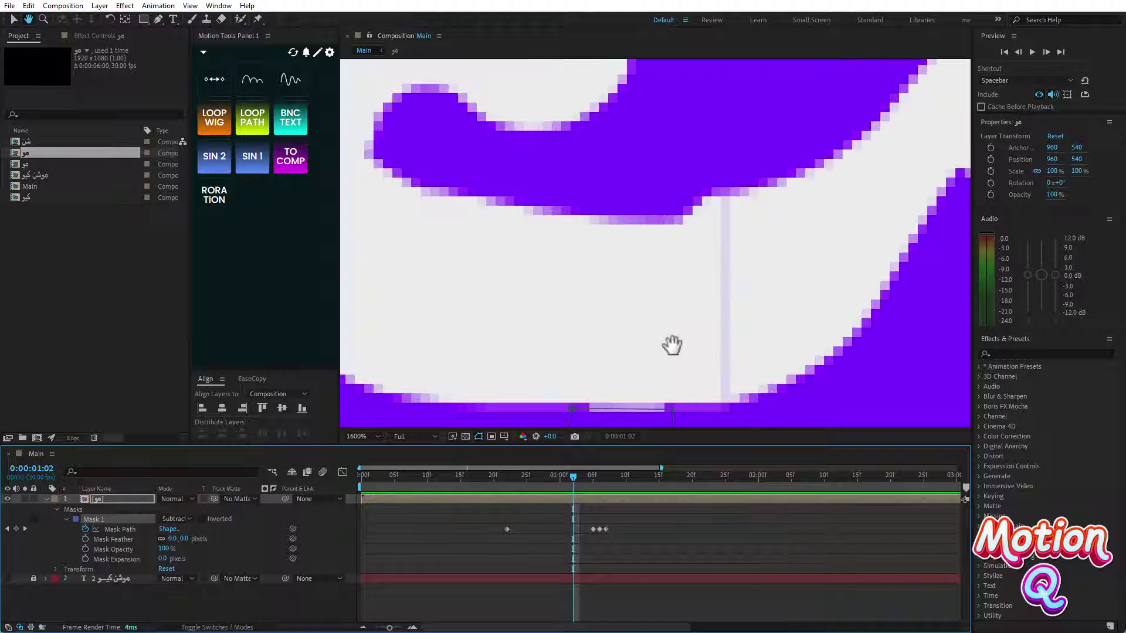
drag(671, 345, 708, 225)
key(v)
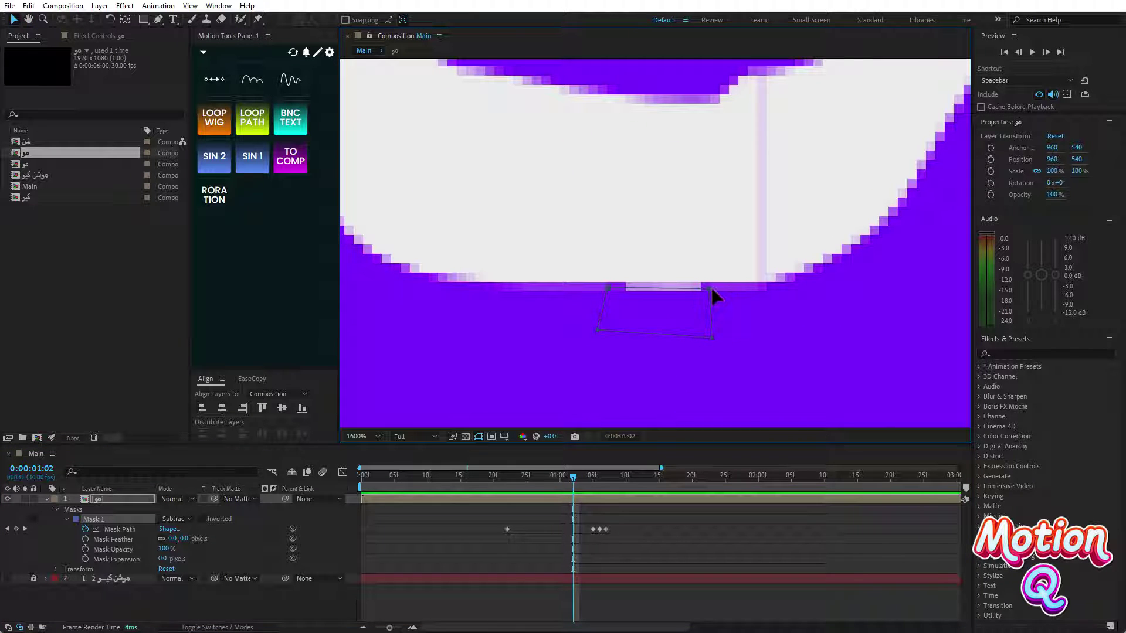
drag(711, 287, 712, 283)
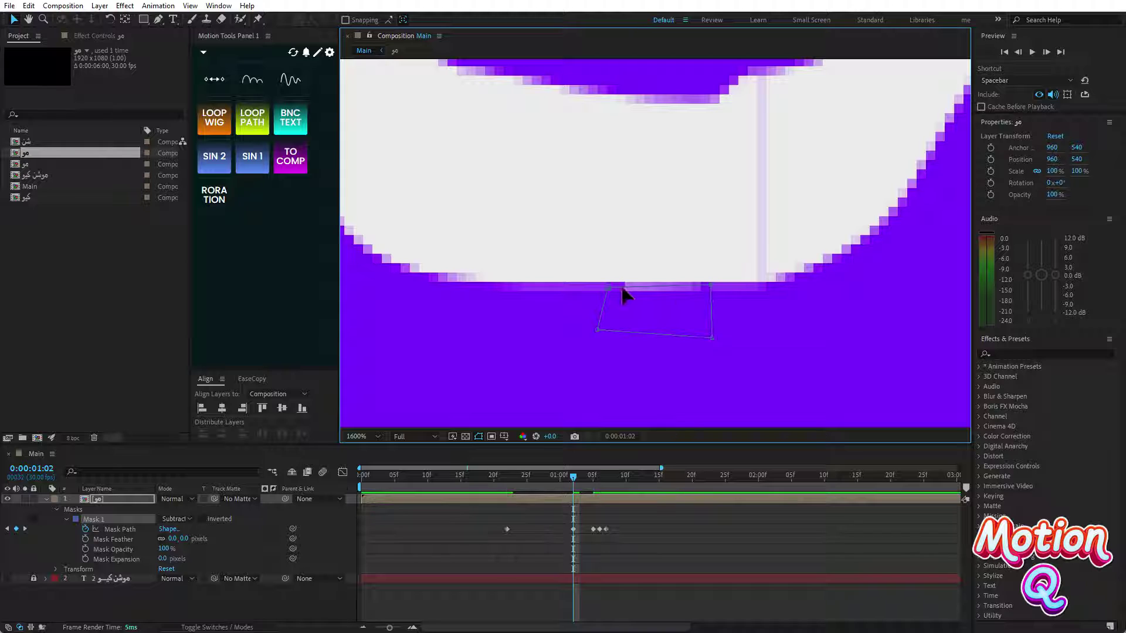
drag(608, 288, 611, 282)
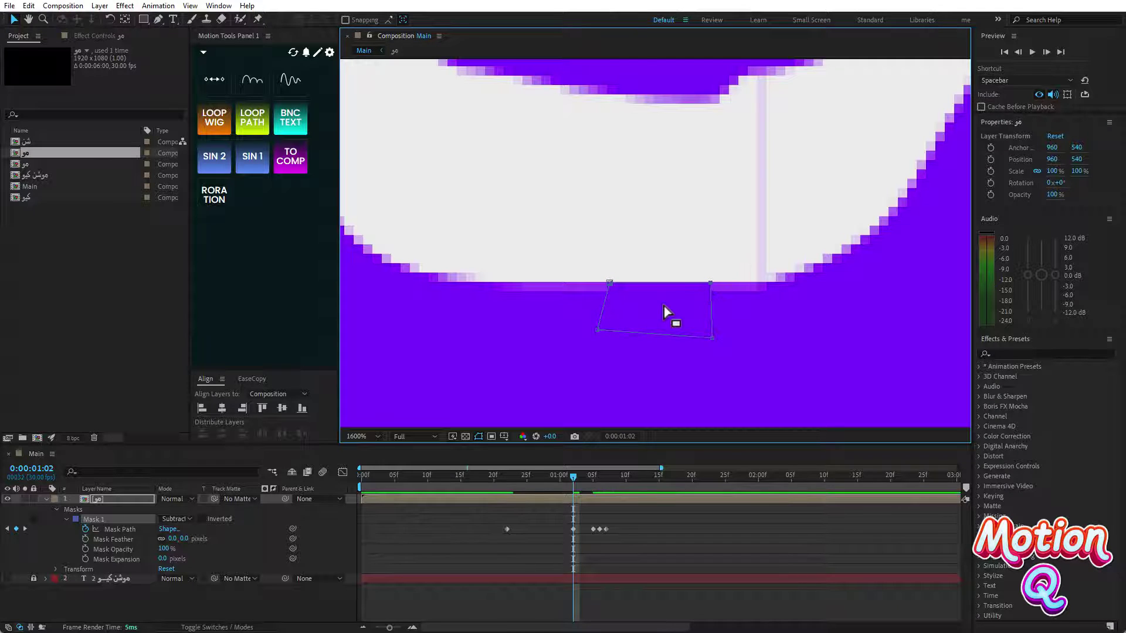
Step: Copy the 1:02 Mask Path keyframe and paste it at 0:00:01:05
key(comma)
drag(572, 476, 574, 476)
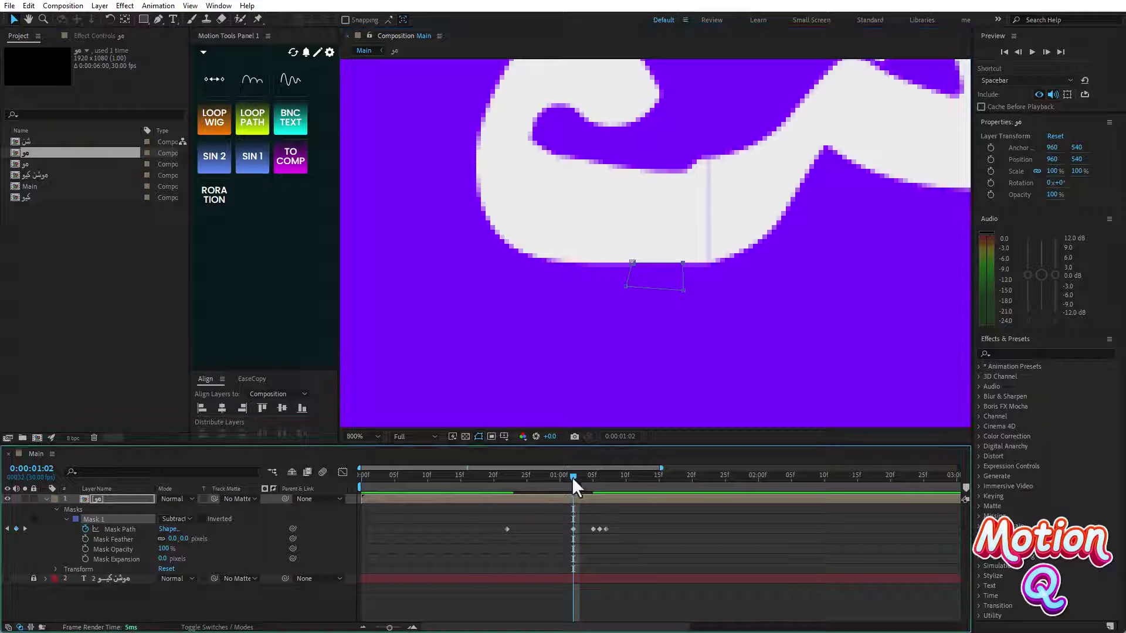
click(573, 529)
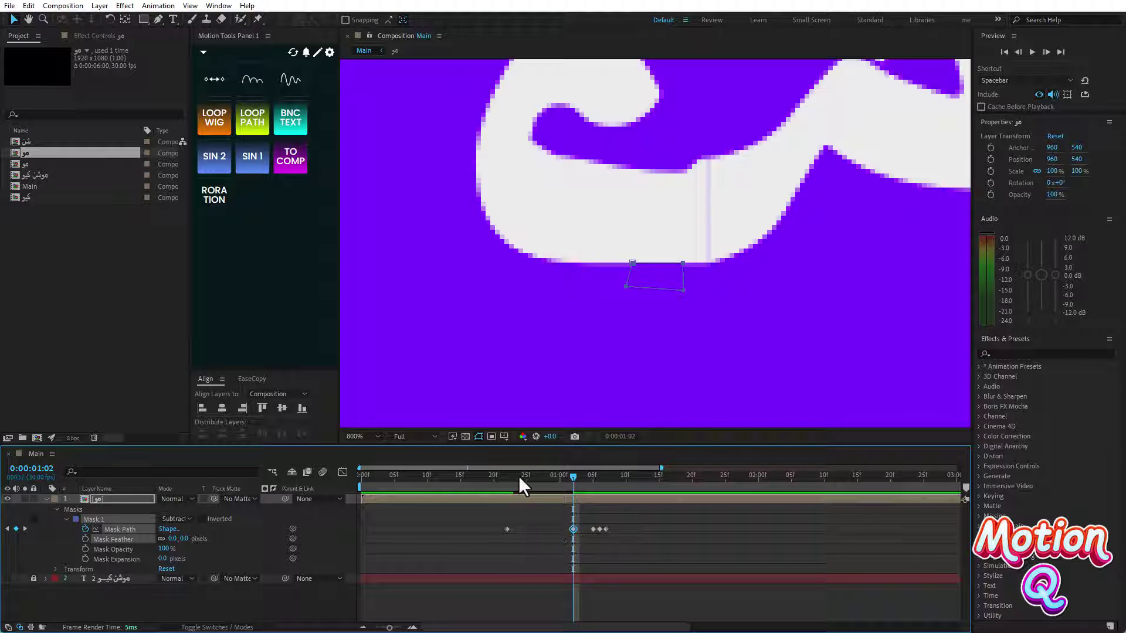
mouse_move(519, 477)
mouse_down()
mouse_move(508, 476)
mouse_move(593, 476)
mouse_up()
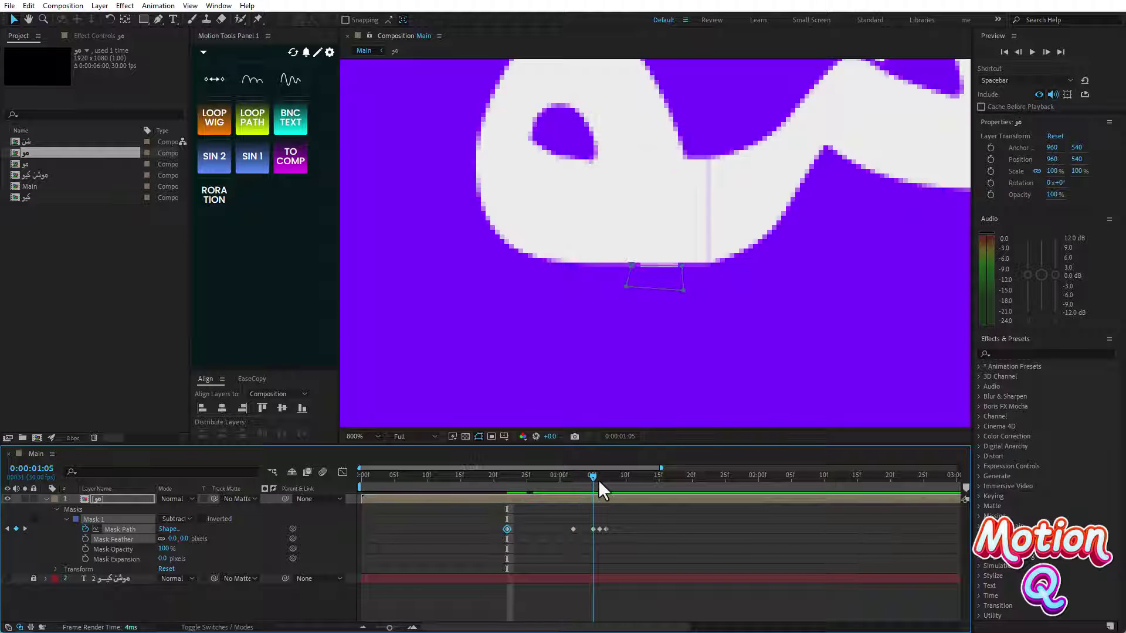
click(573, 529)
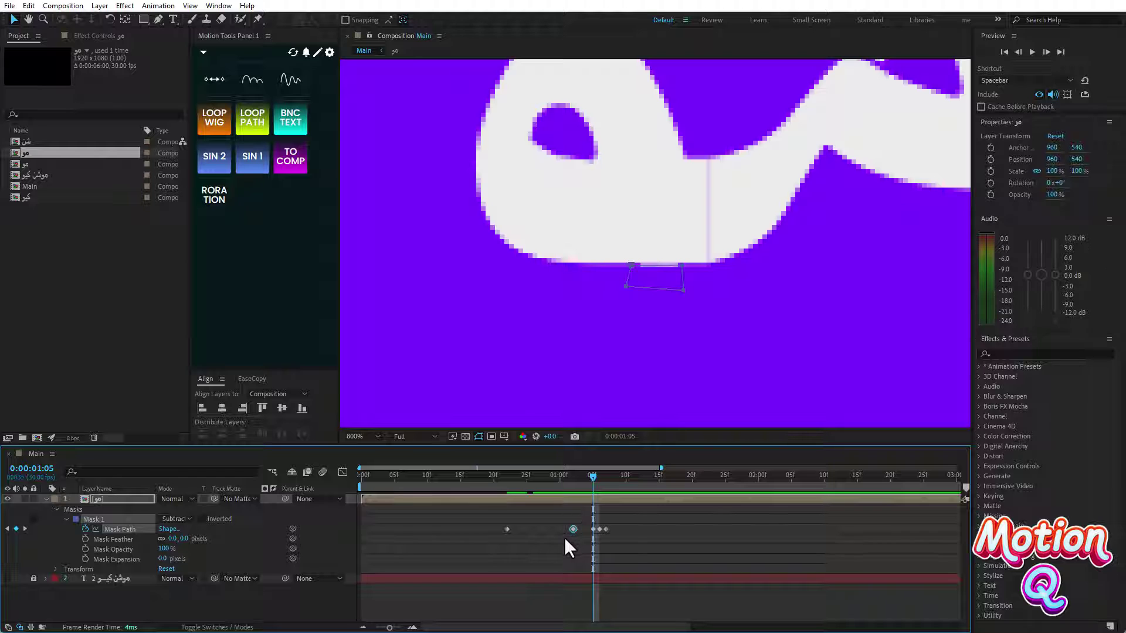
key(ctrl+c)
key(ctrl+v)
drag(594, 476, 605, 476)
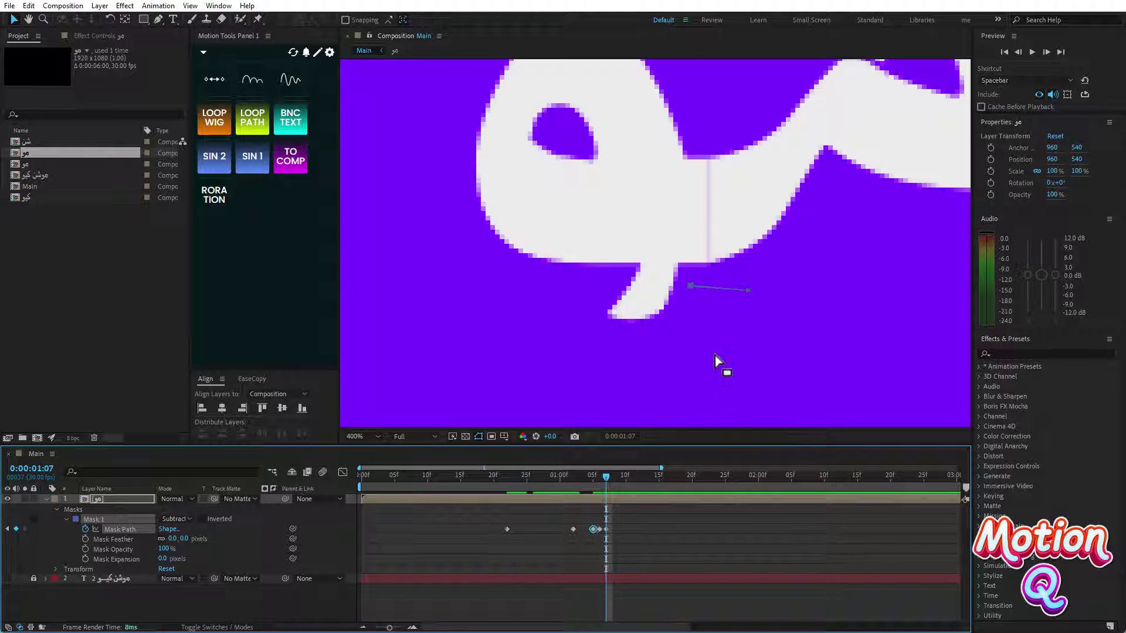
scroll(719, 364, down, 1)
click(445, 480)
key(space)
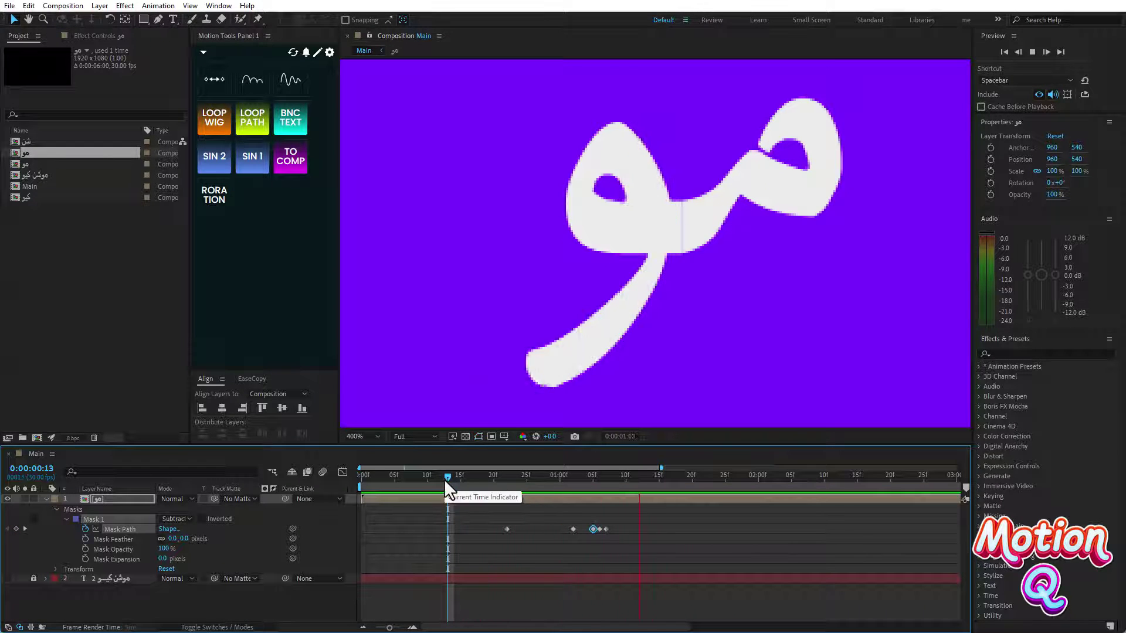
scroll(628, 382, down, 2)
click(364, 477)
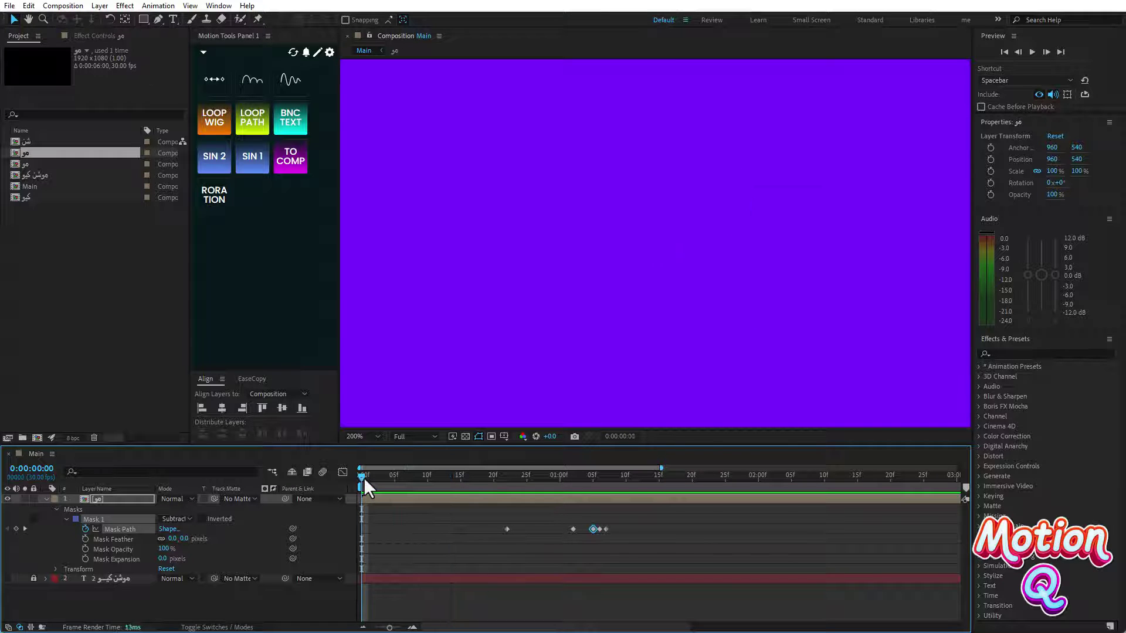
key(space)
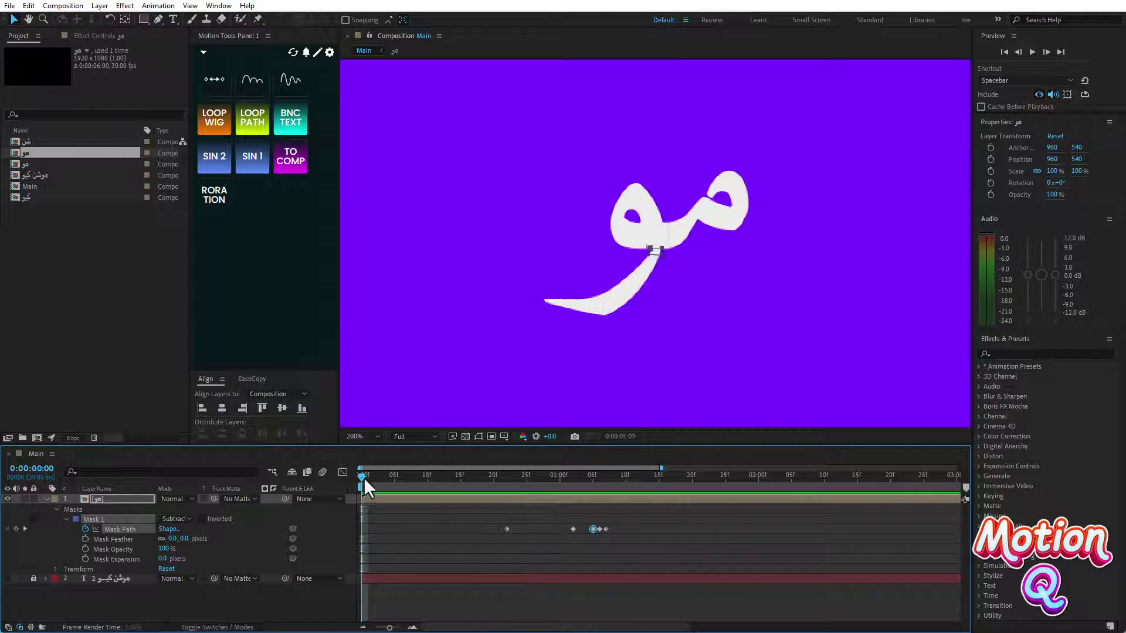
Step: Unlock the title text layer, duplicate it with Ctrl+D, and make the copy visible
drag(364, 478, 712, 477)
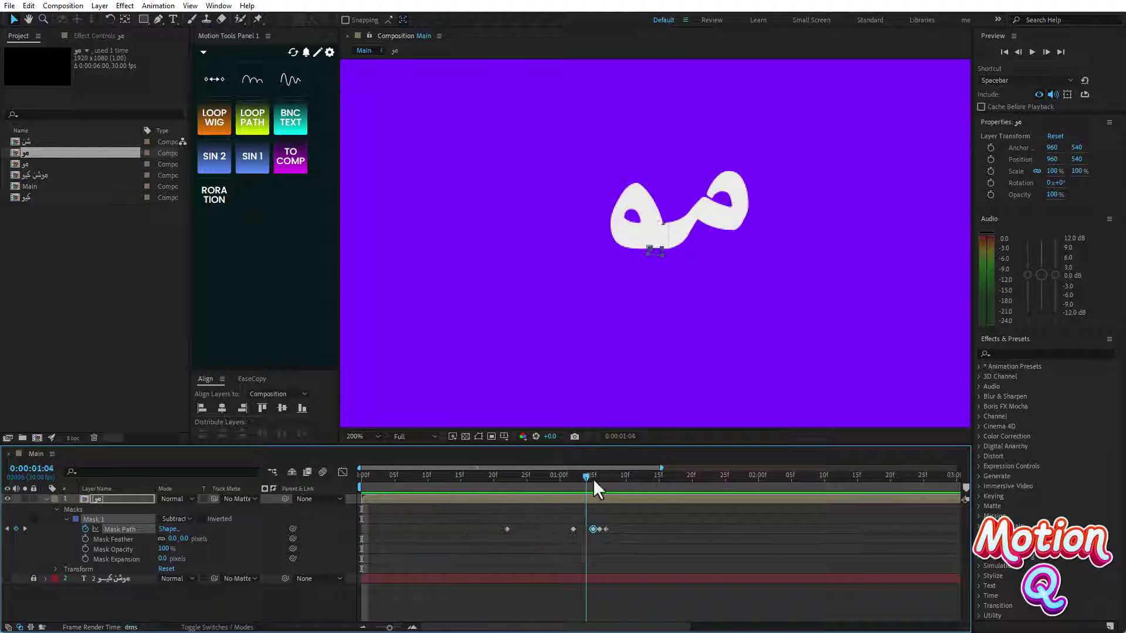
click(46, 499)
click(91, 557)
click(33, 508)
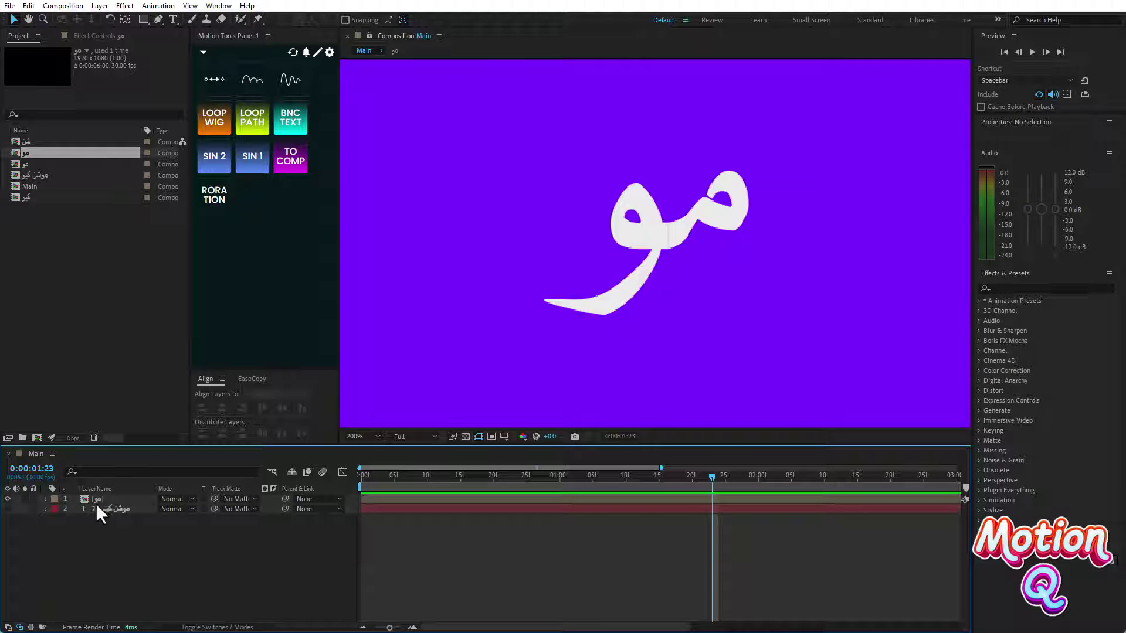
click(98, 508)
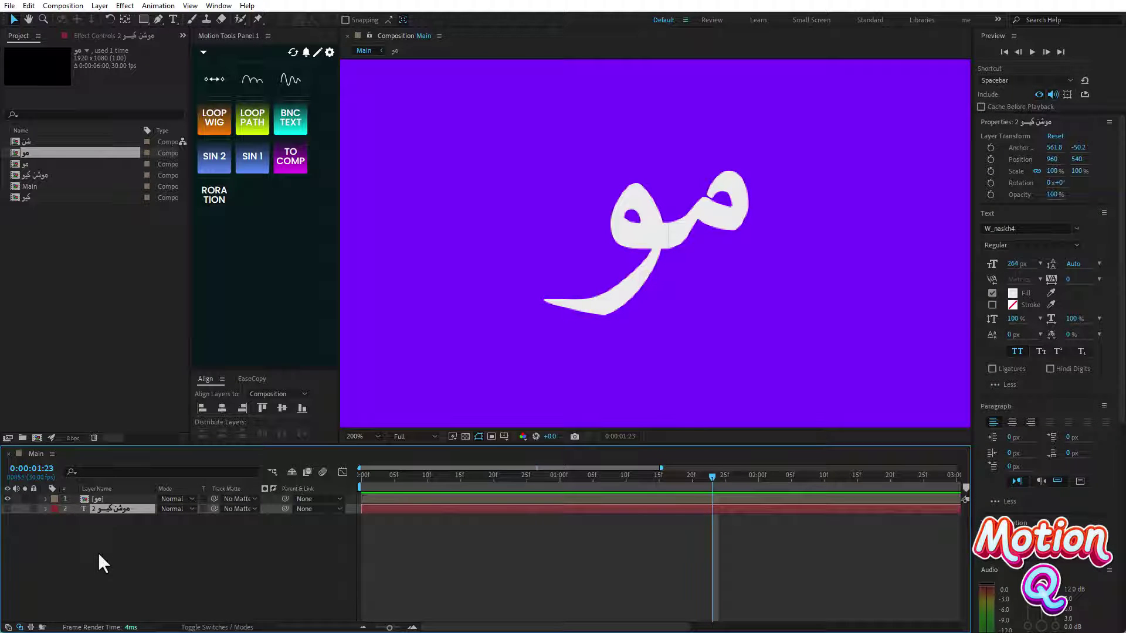
key(ctrl+d)
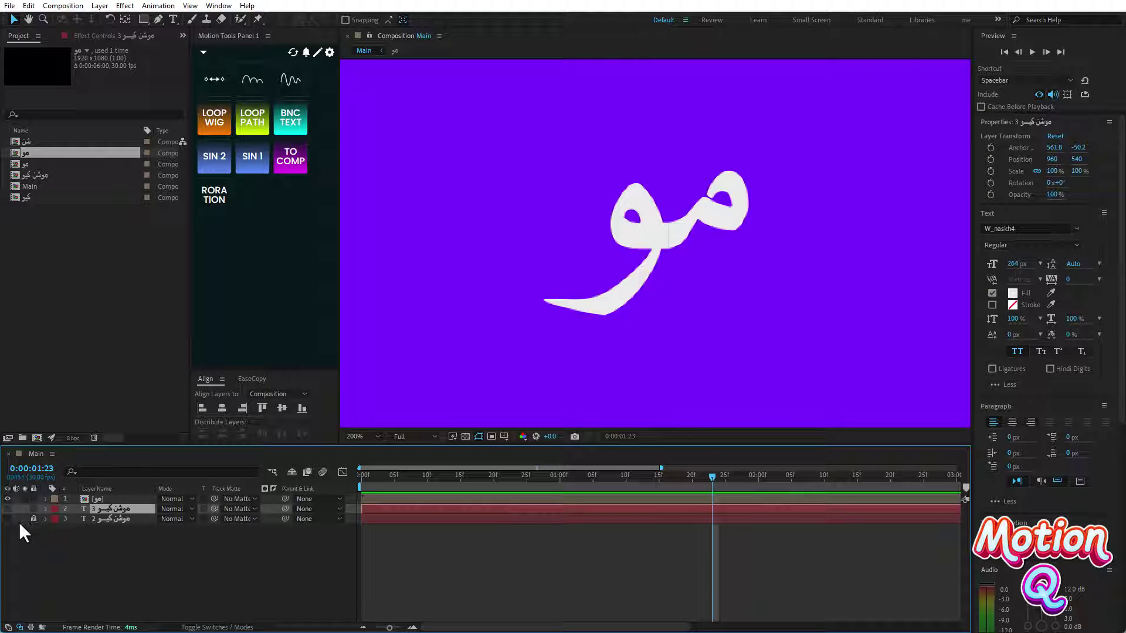
click(7, 509)
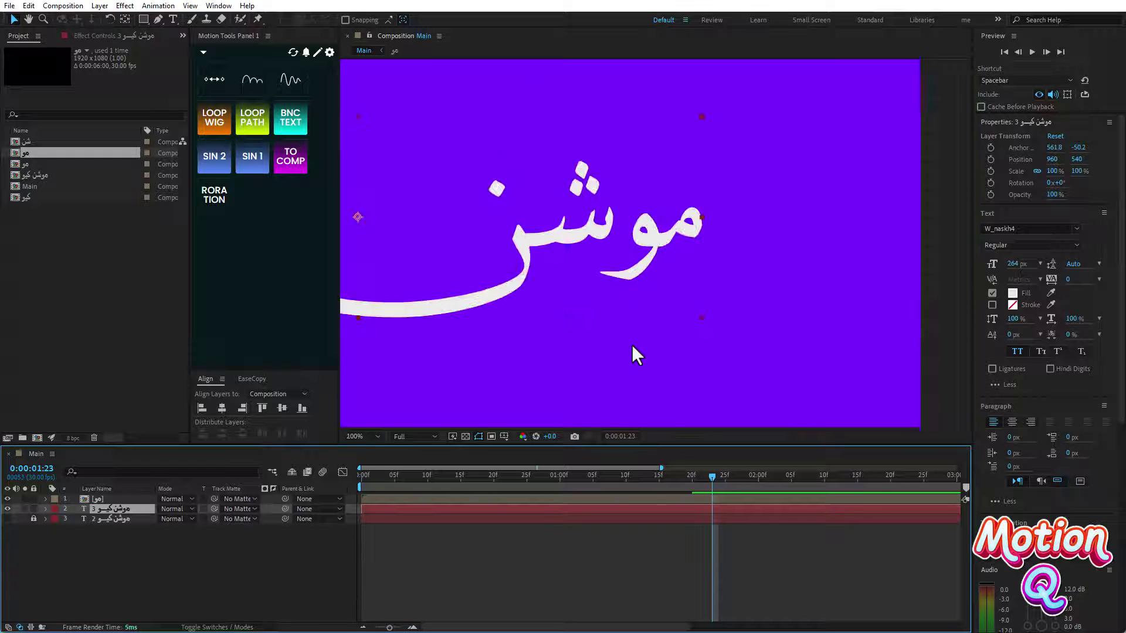
mouse_move(610, 382)
mouse_down()
mouse_move(823, 336)
mouse_move(733, 307)
mouse_up()
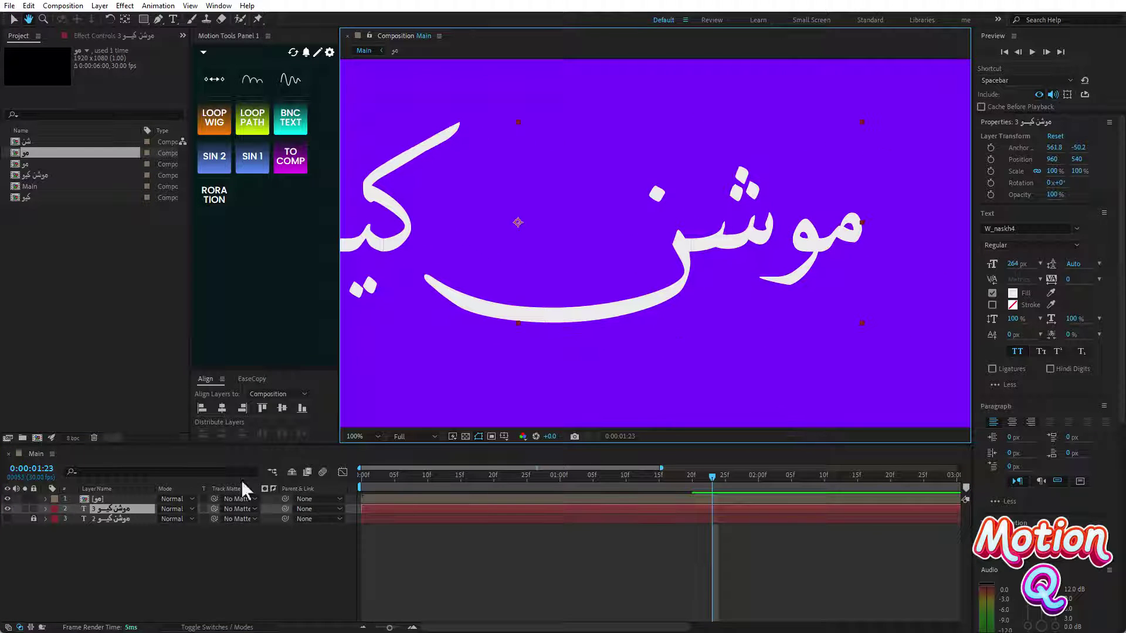
Step: Pen-trace a red 27 px stroke path over the ش letter and along its base
click(98, 483)
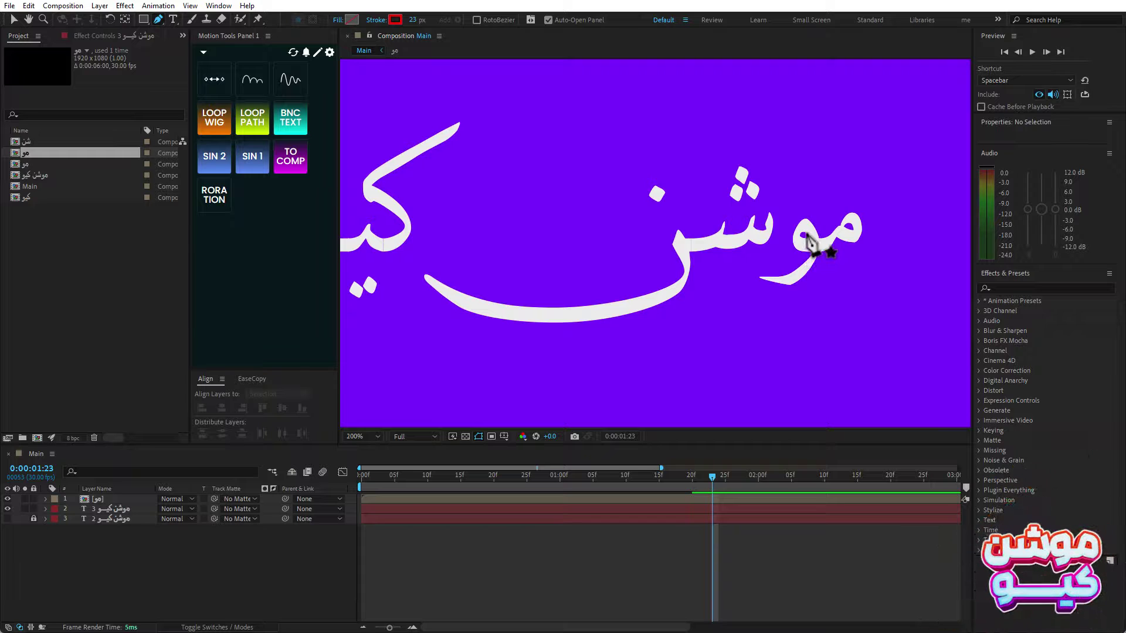
scroll(829, 238, up, 2)
drag(859, 231, 745, 276)
key(g)
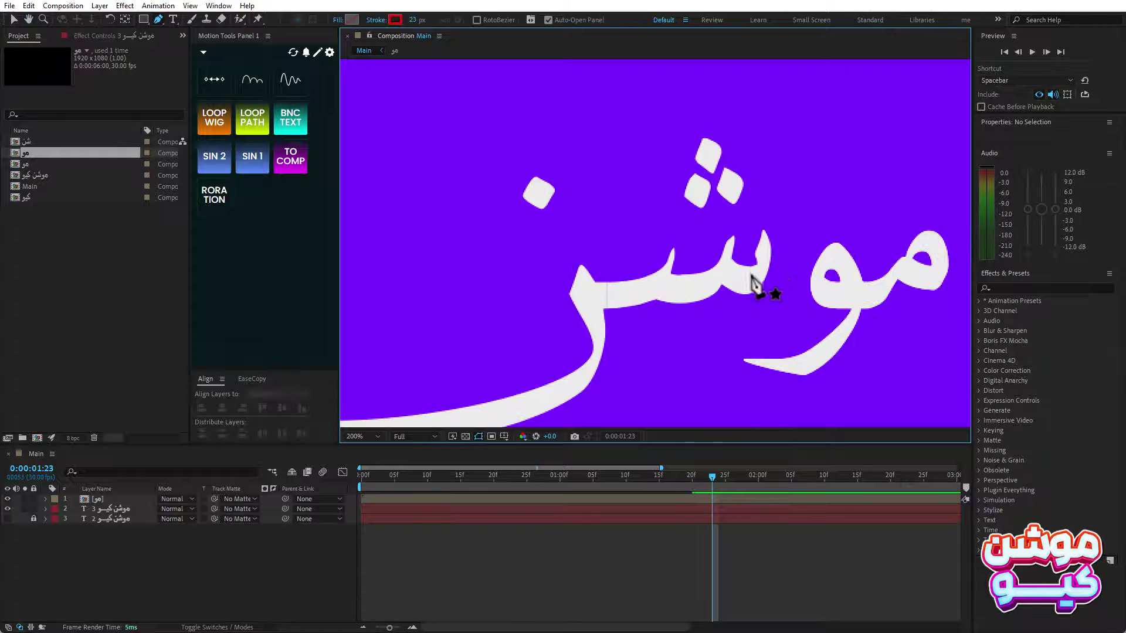
click(762, 239)
click(743, 284)
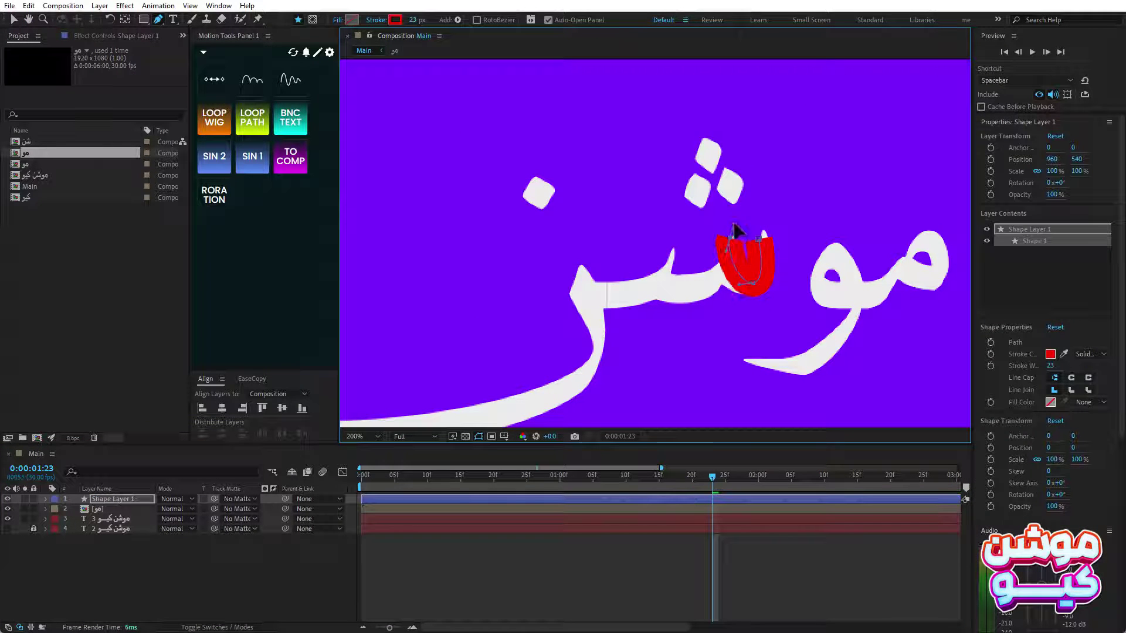
mouse_move(730, 240)
mouse_down()
mouse_move(717, 296)
mouse_move(666, 293)
mouse_up()
drag(678, 237, 695, 162)
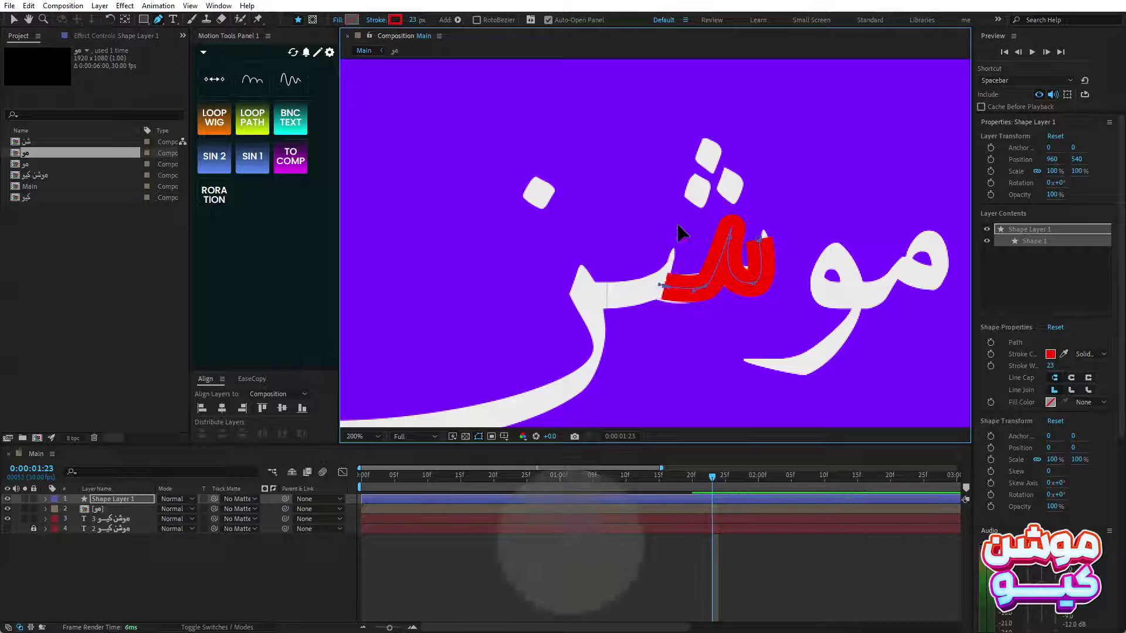
click(645, 291)
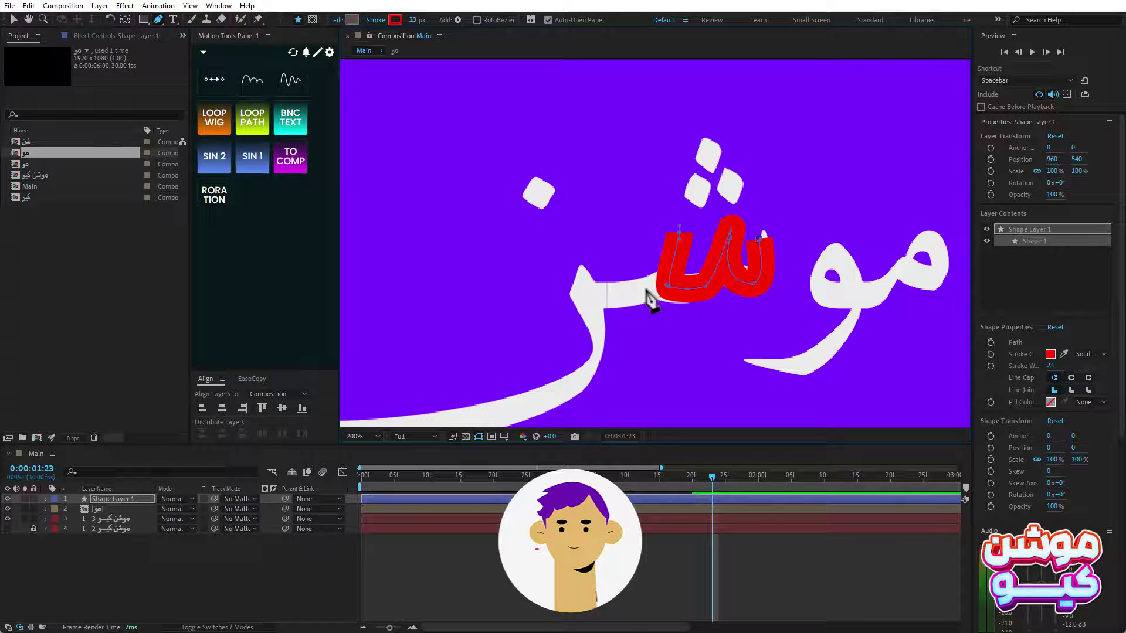
click(589, 296)
Step: Extend the stroke path along the long swash to its tip and give it Round line caps
drag(571, 281, 792, 247)
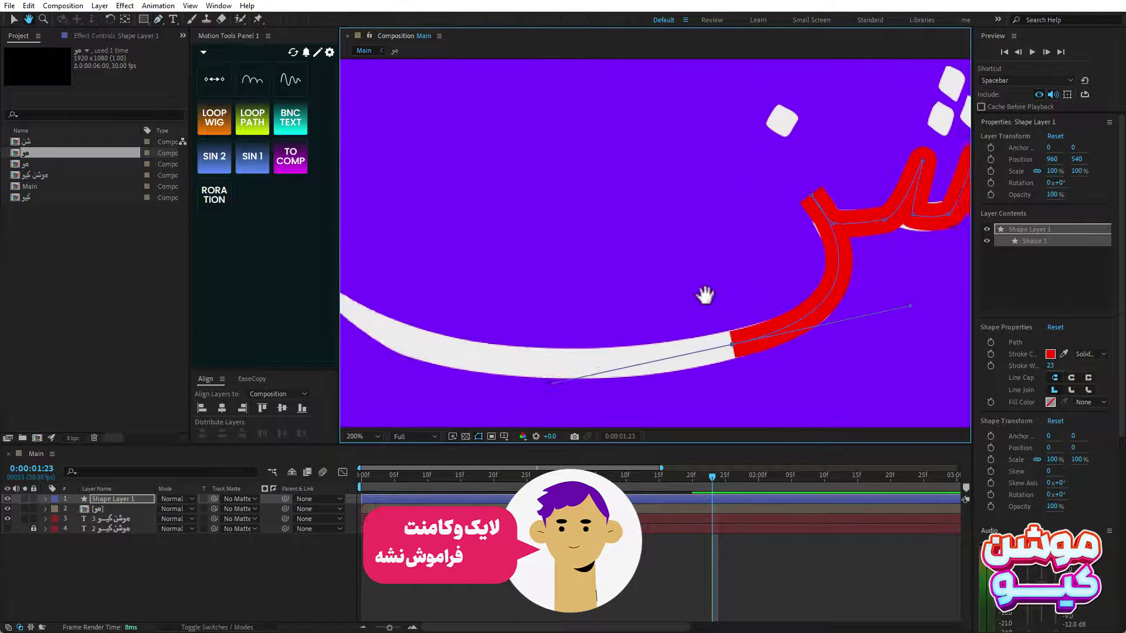
drag(850, 355, 671, 393)
click(544, 359)
click(425, 285)
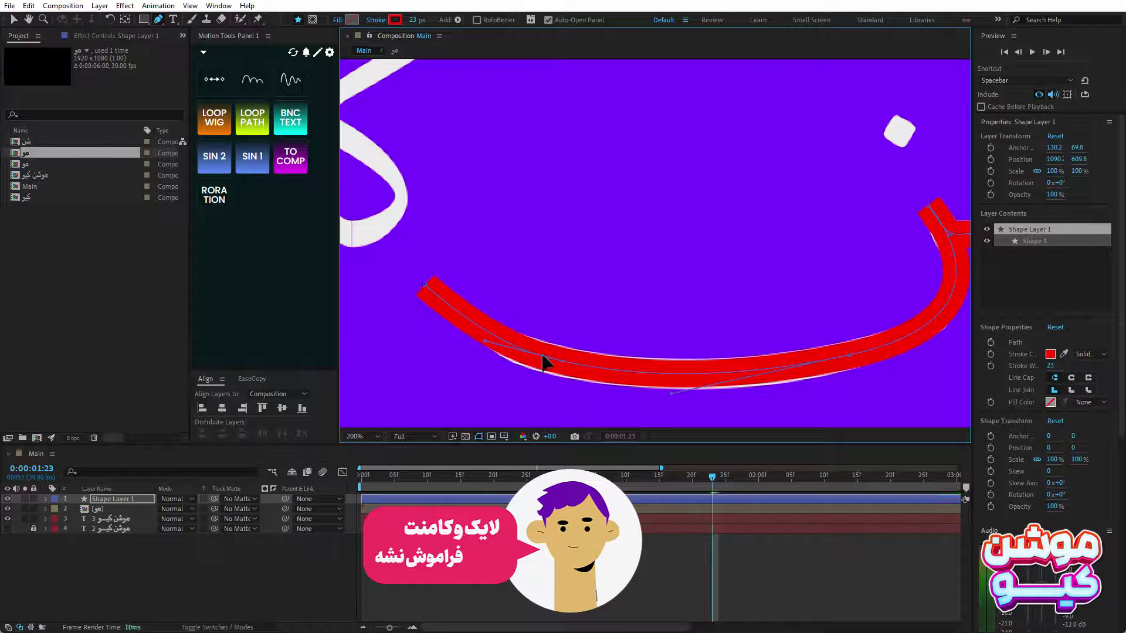
drag(850, 362, 557, 444)
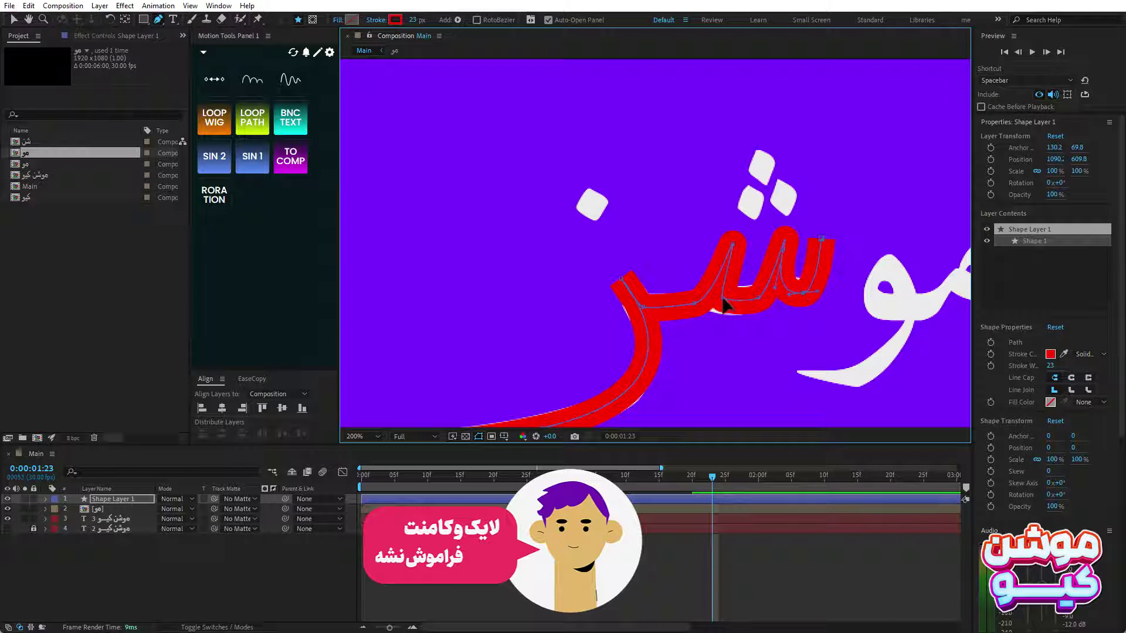
key(comma)
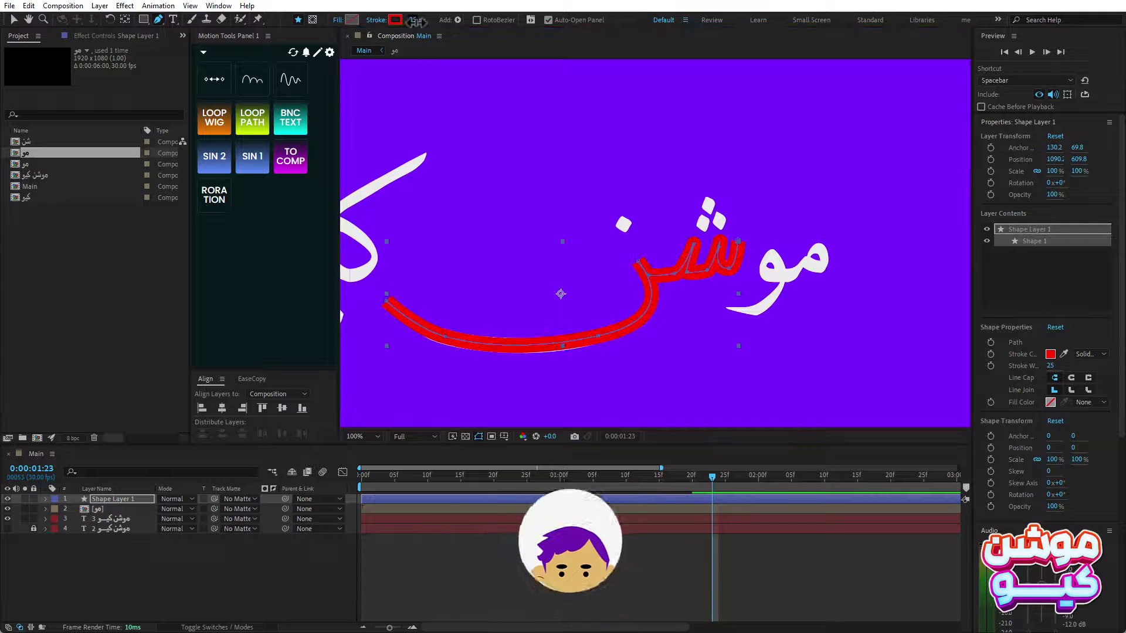
click(446, 343)
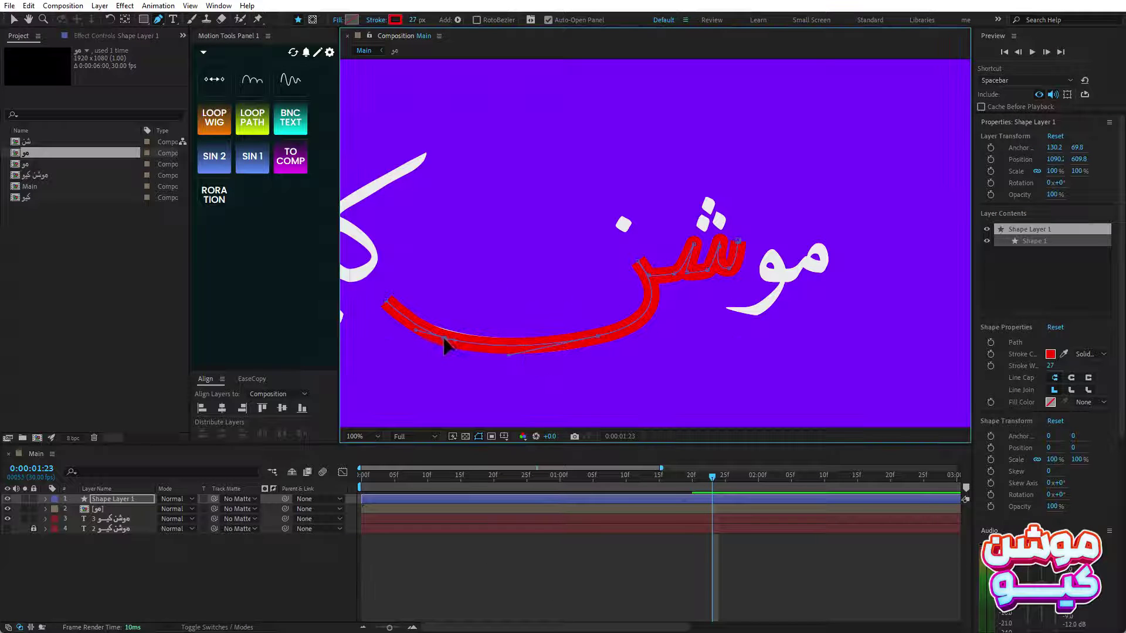
click(598, 336)
click(1071, 377)
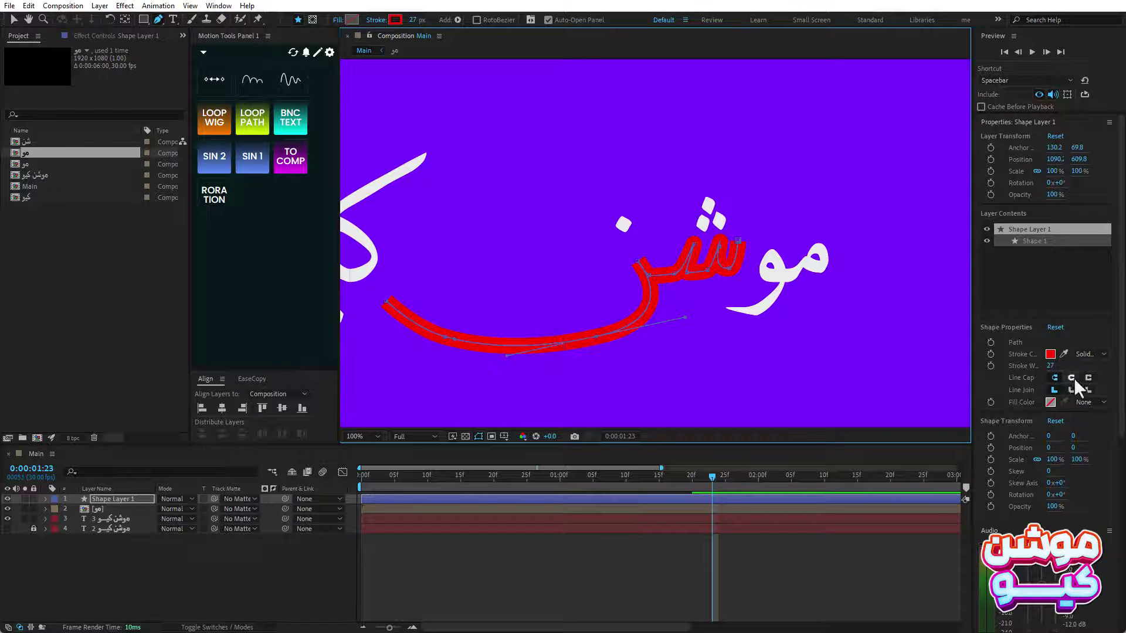
click(118, 499)
key(Return)
Step: Name the shape layer 'matte', move it to layer 2, and add Trim Paths
text(نشفmatte)
key(Return)
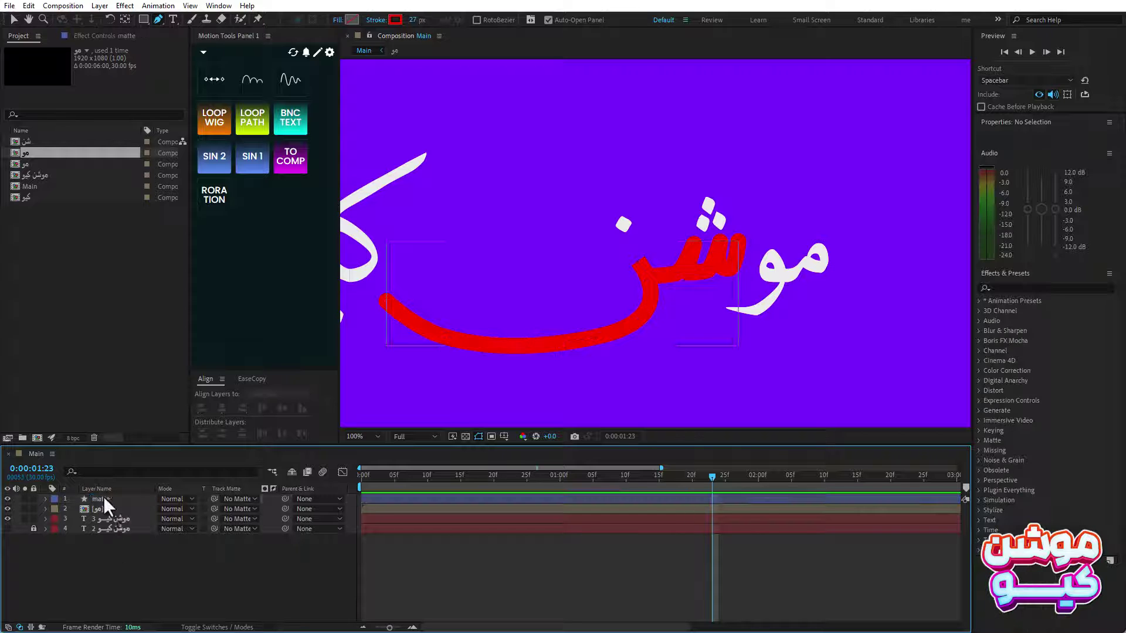
drag(103, 499, 103, 513)
click(46, 509)
click(57, 519)
key(Home)
click(272, 519)
Step: Keyframe Trim Paths End from 0% at 0s to 100% at 0:00:01:20 with Easy Ease
click(305, 455)
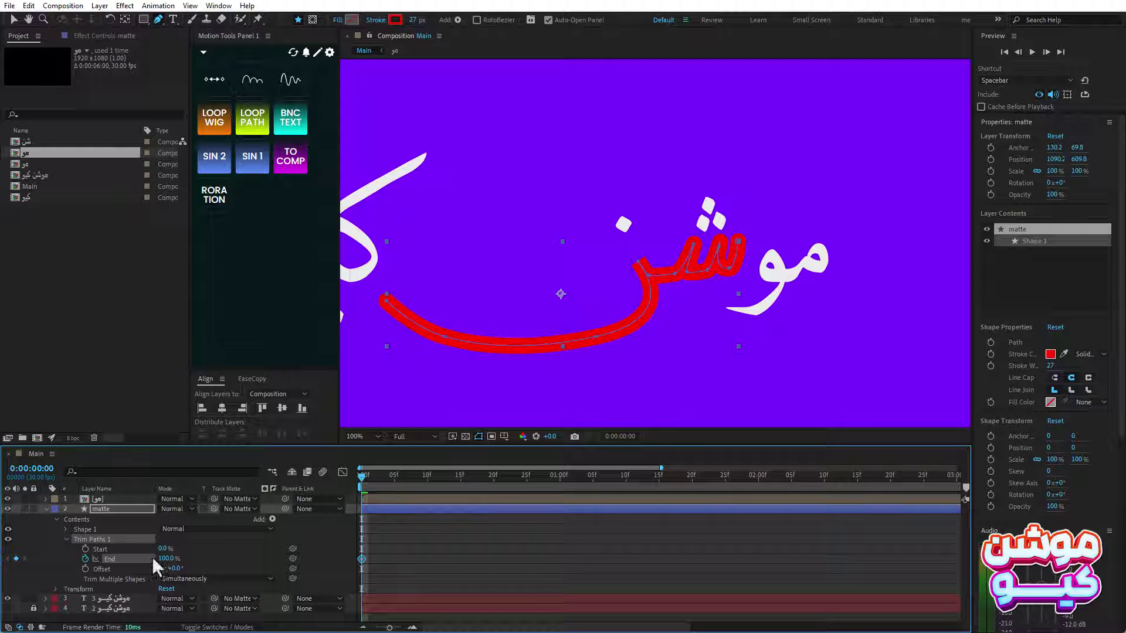
drag(160, 558, 47, 554)
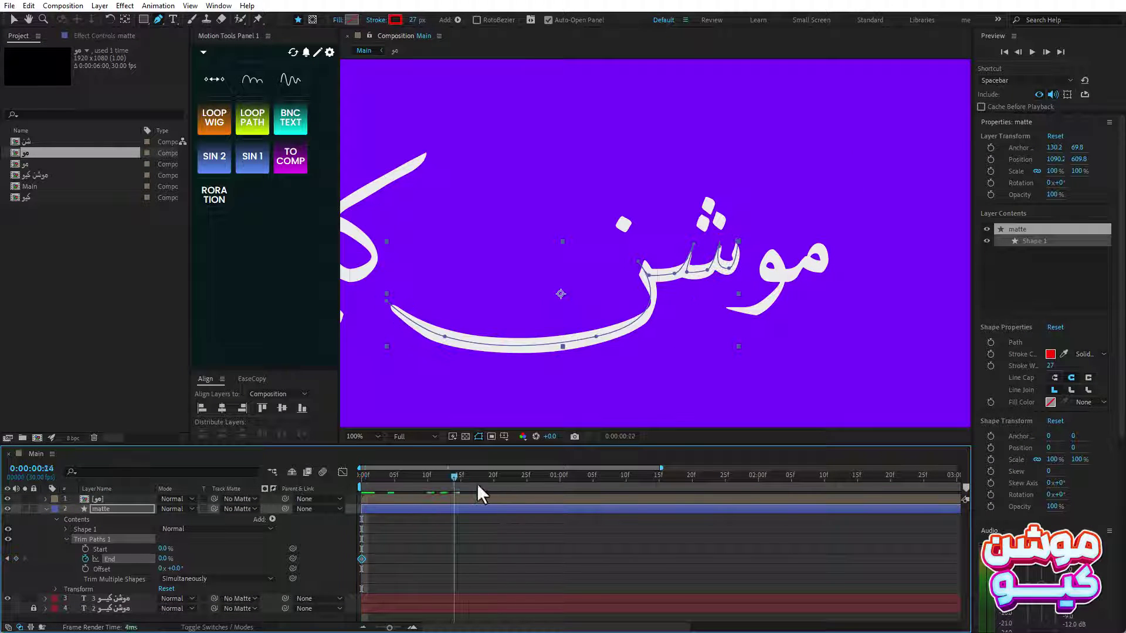
click(694, 482)
drag(161, 558, 200, 558)
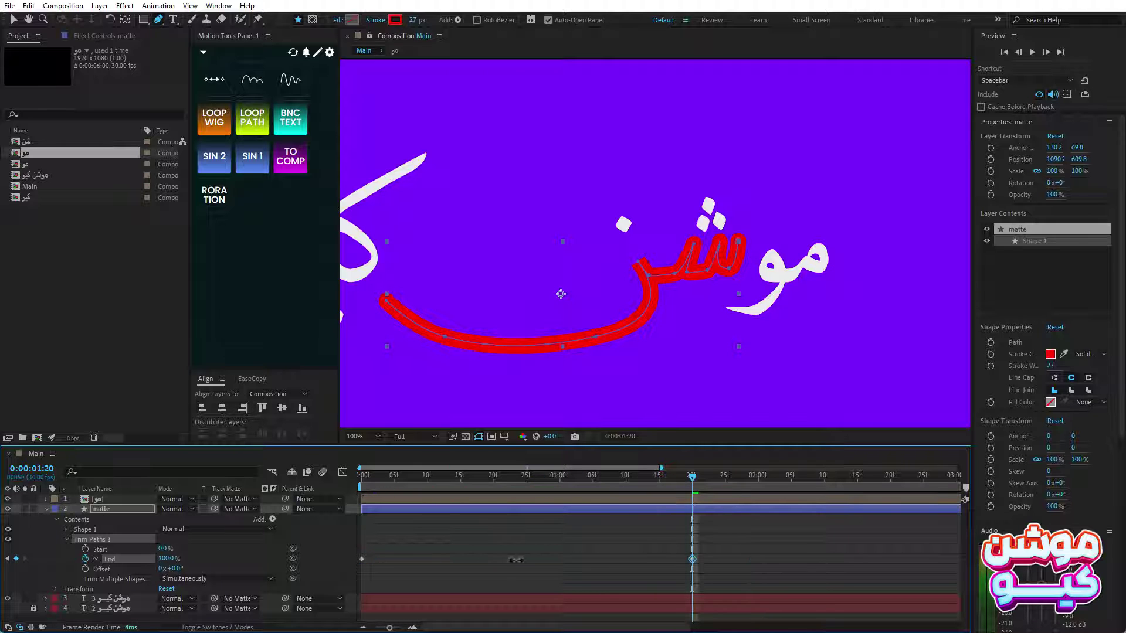
drag(730, 545, 362, 564)
right_click(361, 558)
click(527, 545)
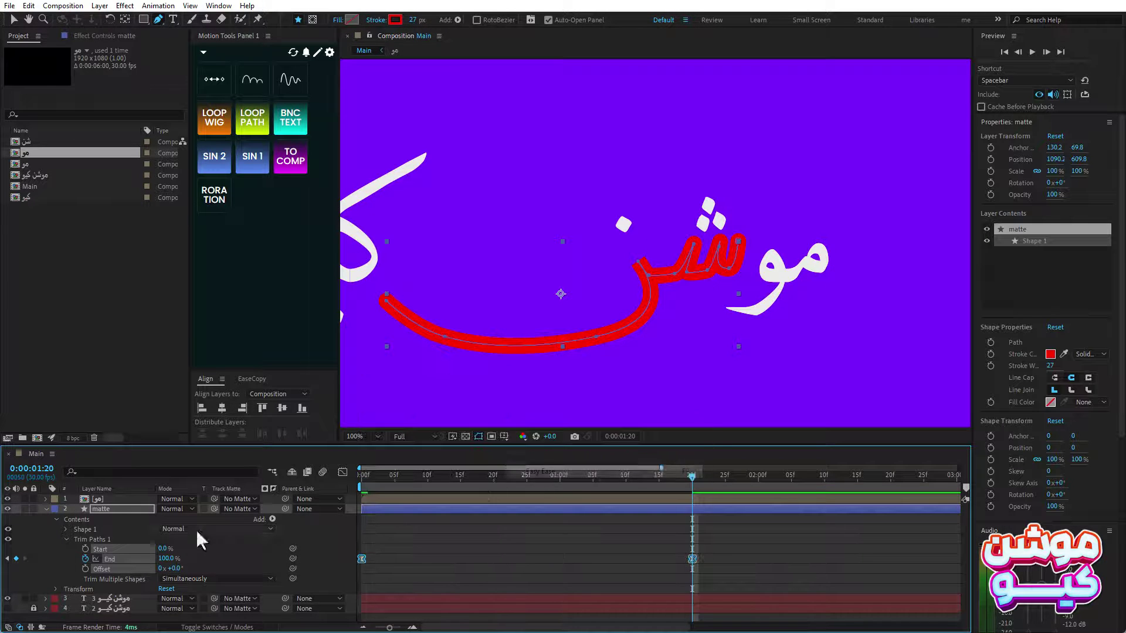
key(u)
Step: Set the title text layer's Track Matte to the matte layer and scrub through the reveal
click(101, 519)
drag(214, 519, 104, 510)
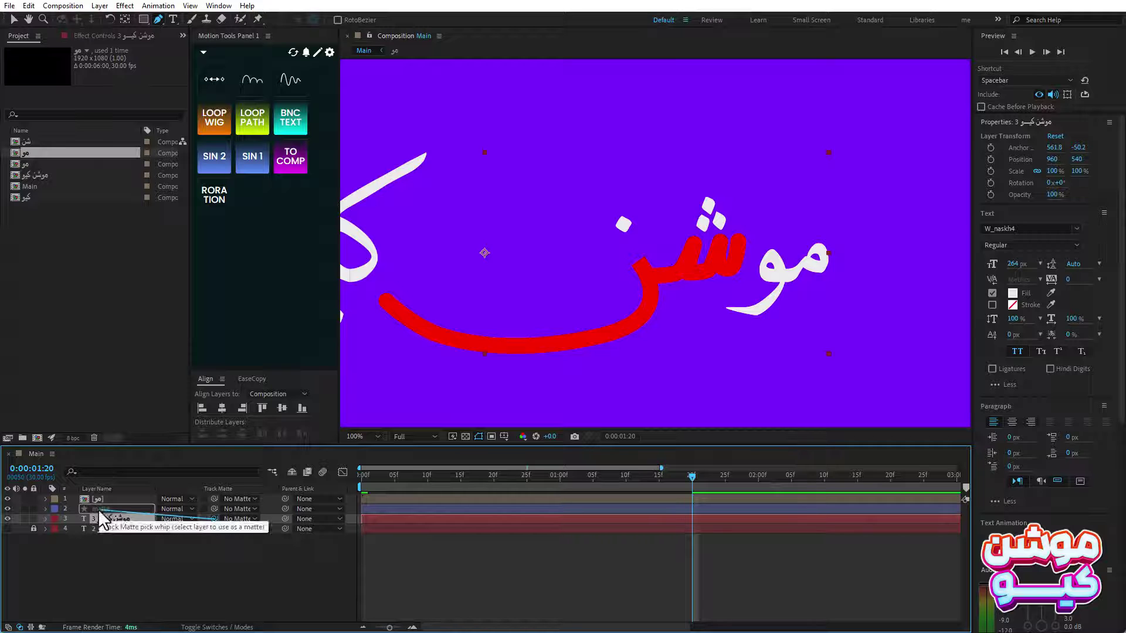
click(382, 476)
drag(382, 484, 500, 484)
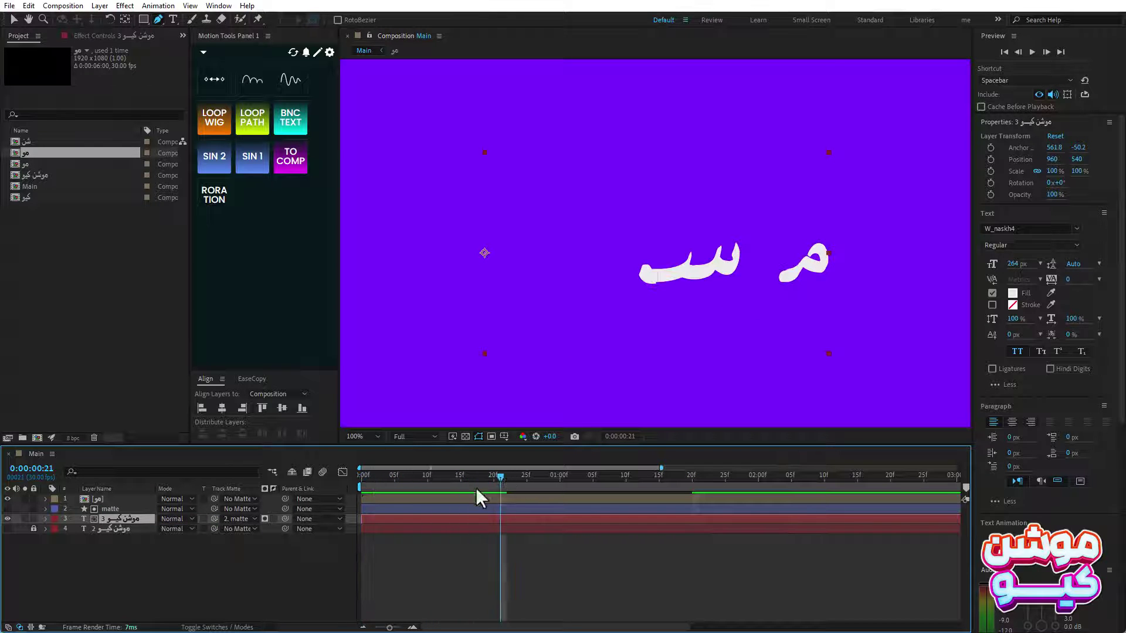
click(111, 509)
scroll(651, 246, up, 1)
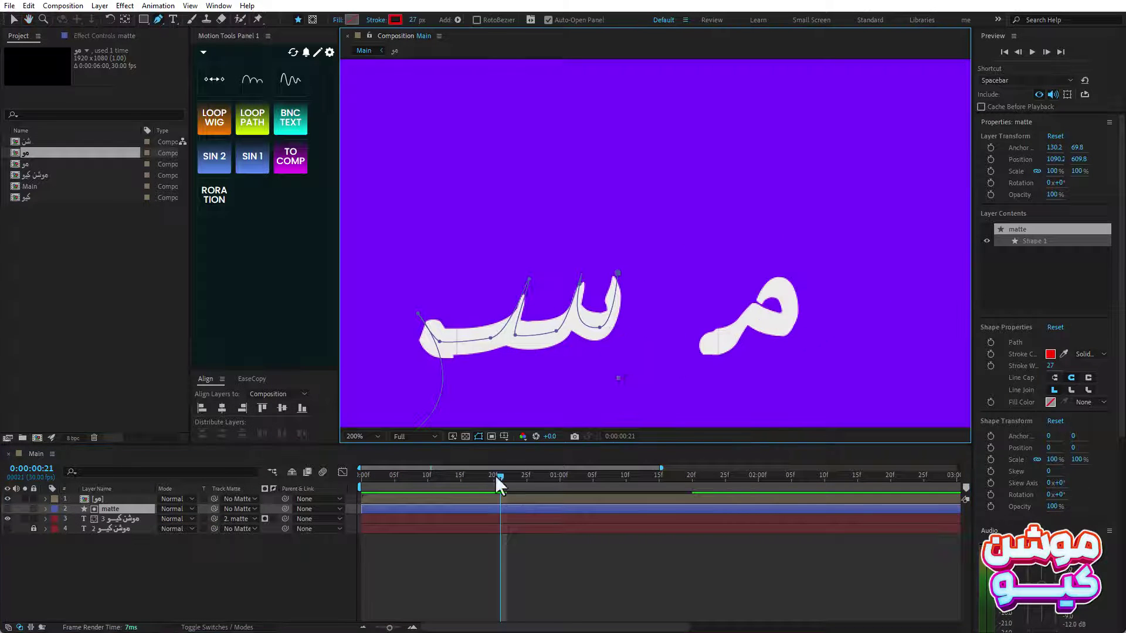
Step: Reshape the matte path around the second letter at early frames and add a point near frame 21
mouse_move(498, 476)
mouse_down()
mouse_move(401, 477)
mouse_move(421, 476)
mouse_up()
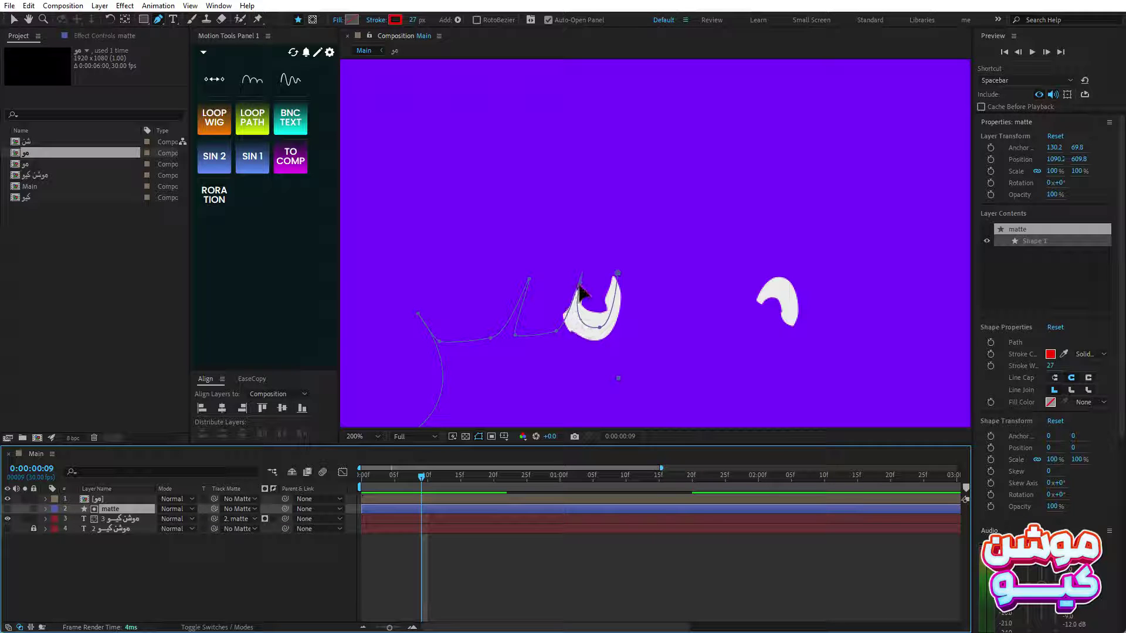
drag(580, 288, 590, 276)
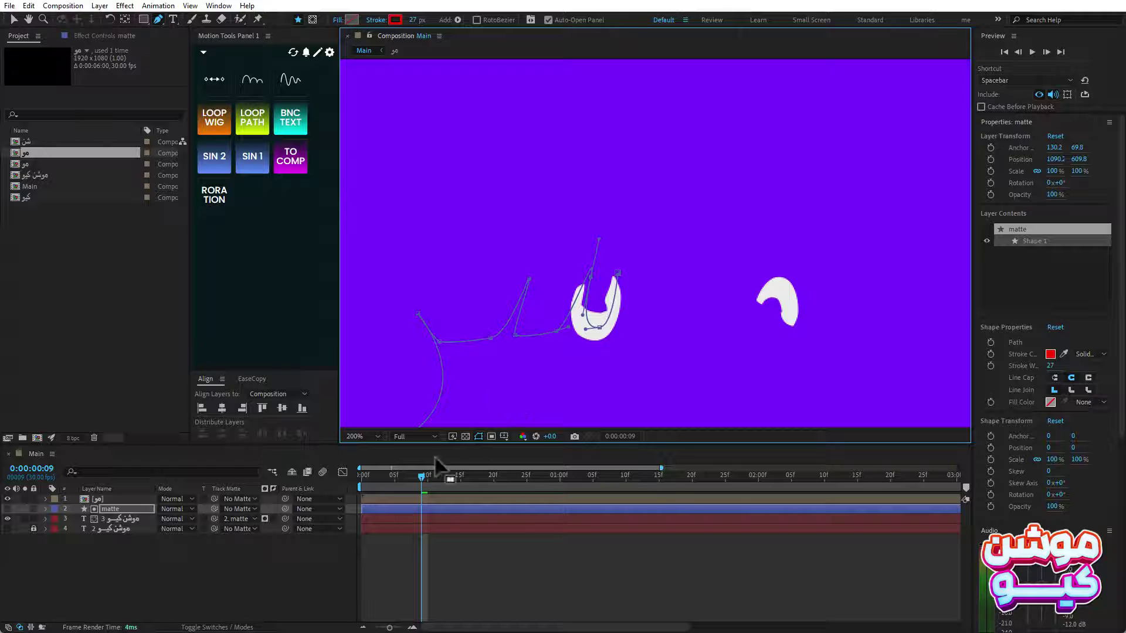
drag(421, 473, 465, 474)
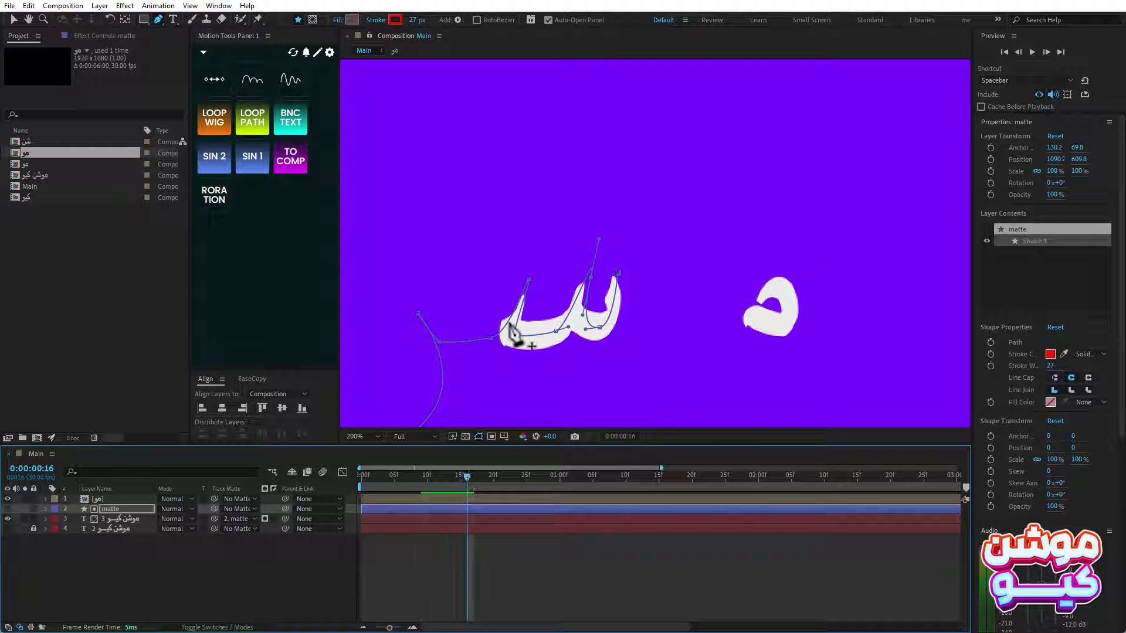
drag(529, 280, 535, 270)
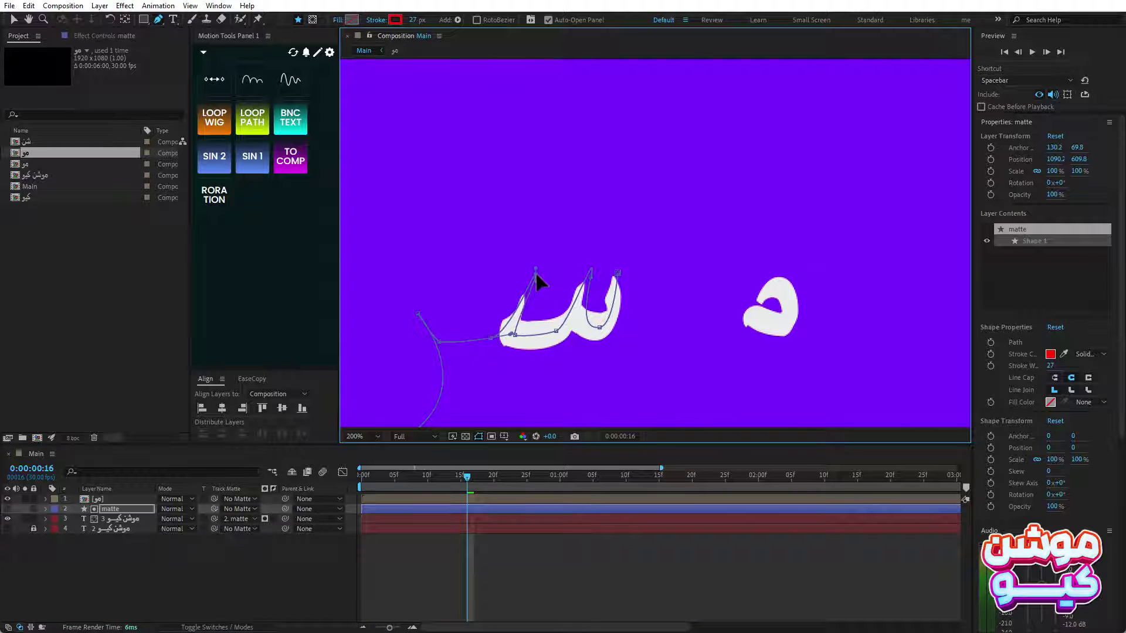
drag(514, 334, 518, 332)
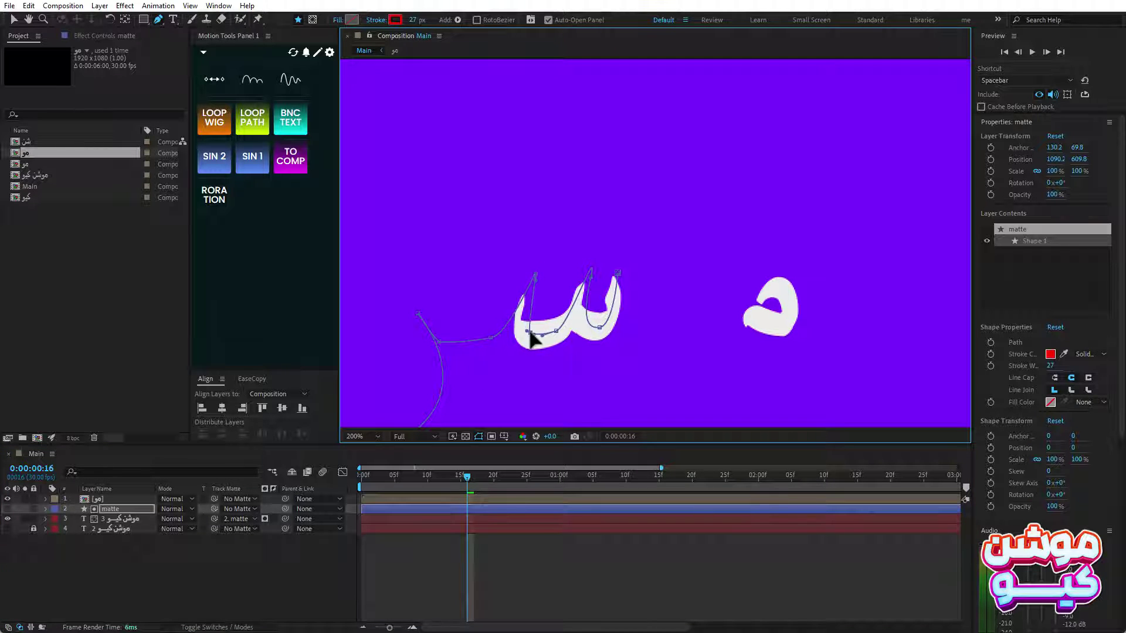
drag(466, 477, 497, 472)
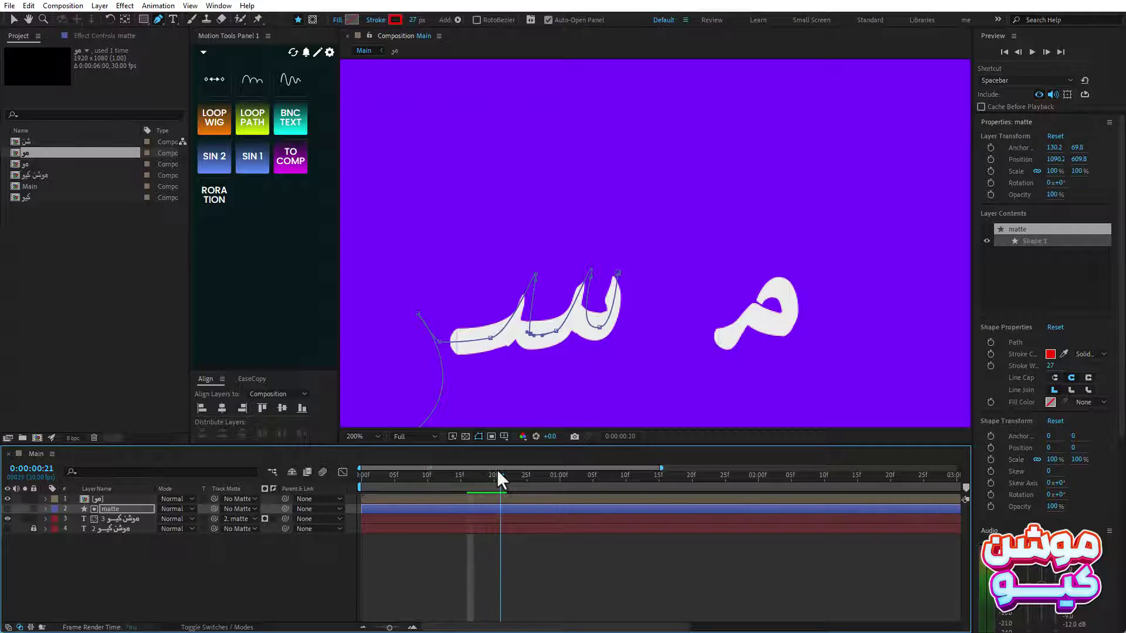
click(491, 339)
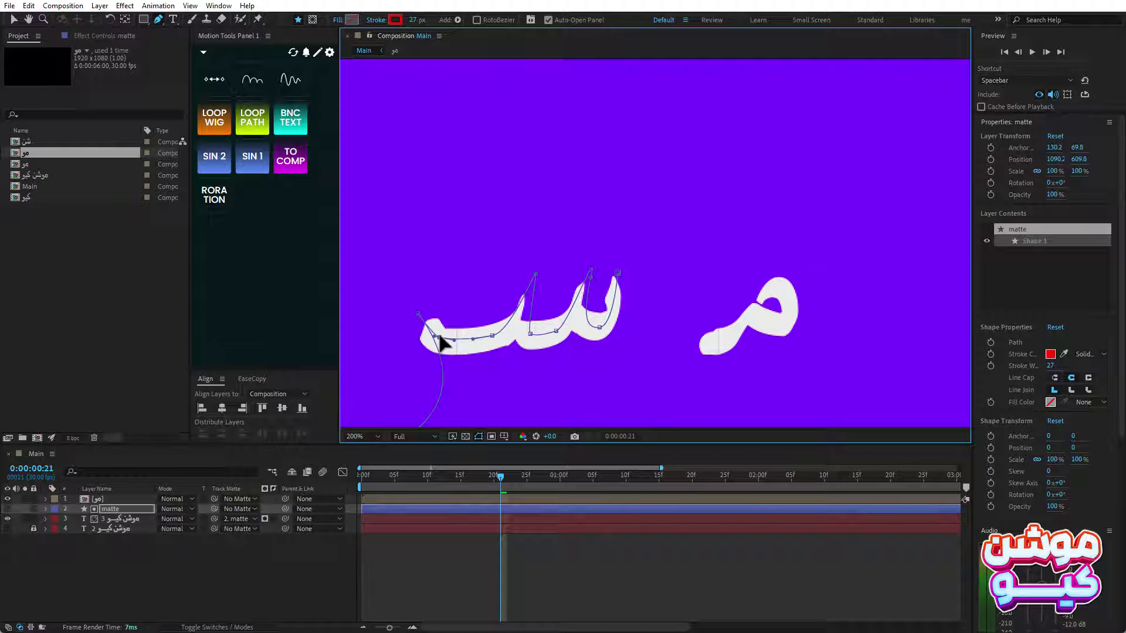
Step: Around frames 23–24, remove surplus matte points and nudge the path's start point up-left
drag(501, 476, 520, 476)
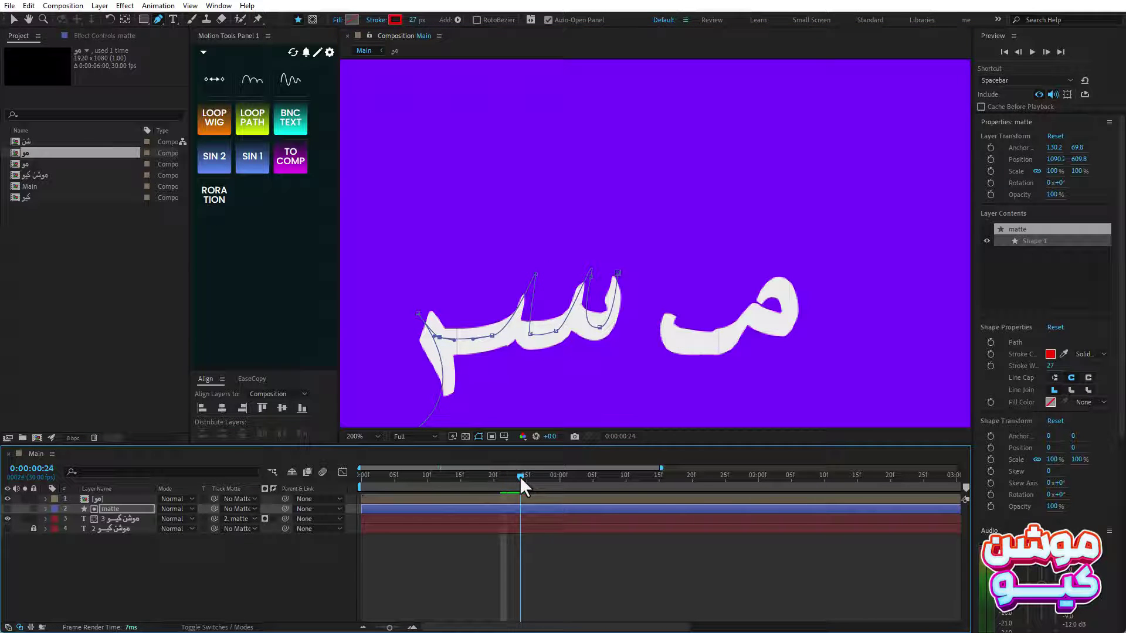
drag(494, 388, 657, 391)
drag(519, 478, 507, 476)
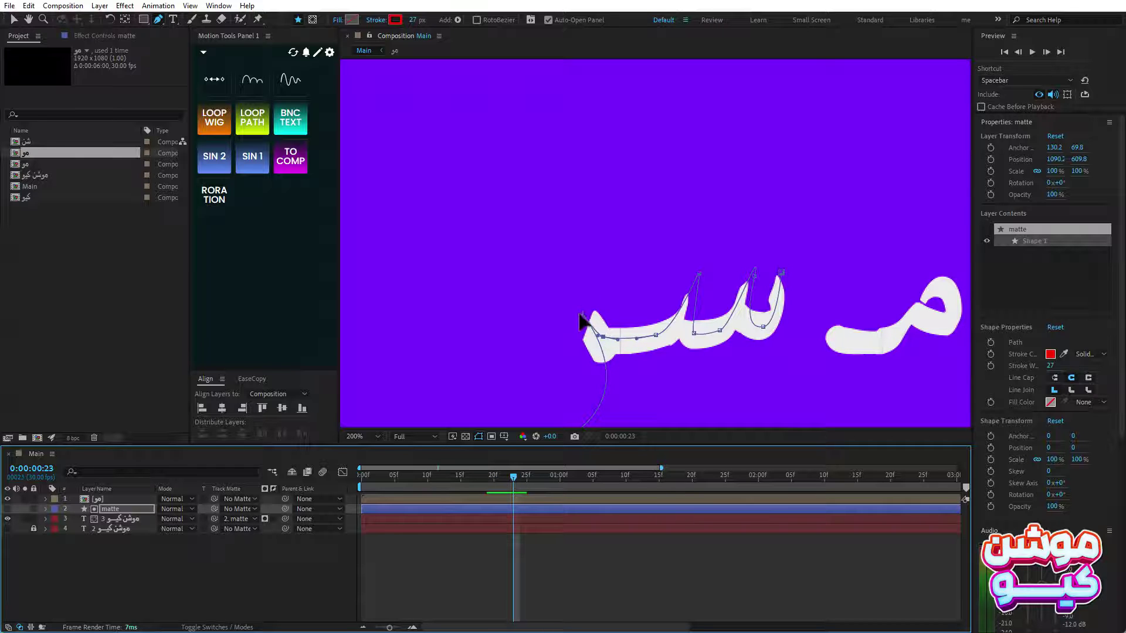
key(ctrl+z)
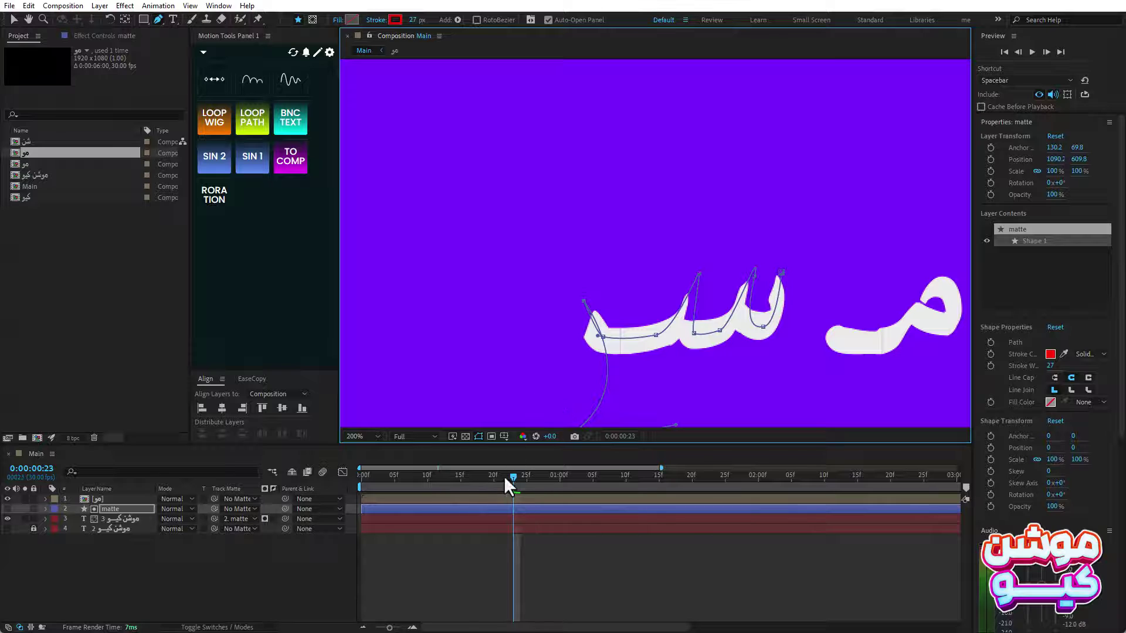
drag(504, 476, 554, 472)
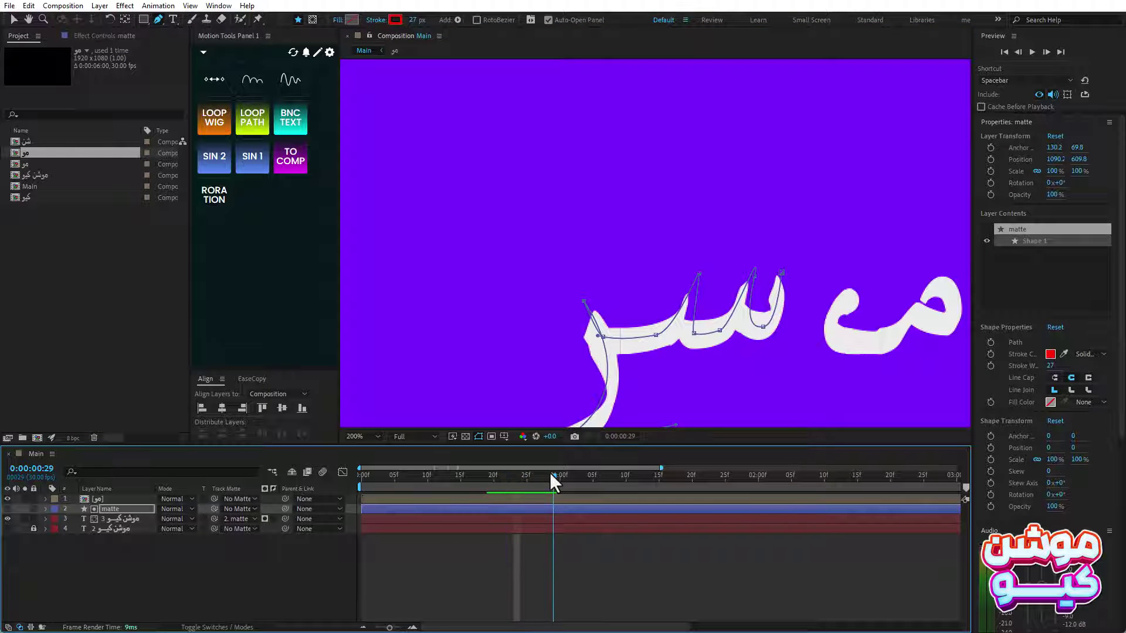
click(582, 303)
drag(583, 303, 580, 301)
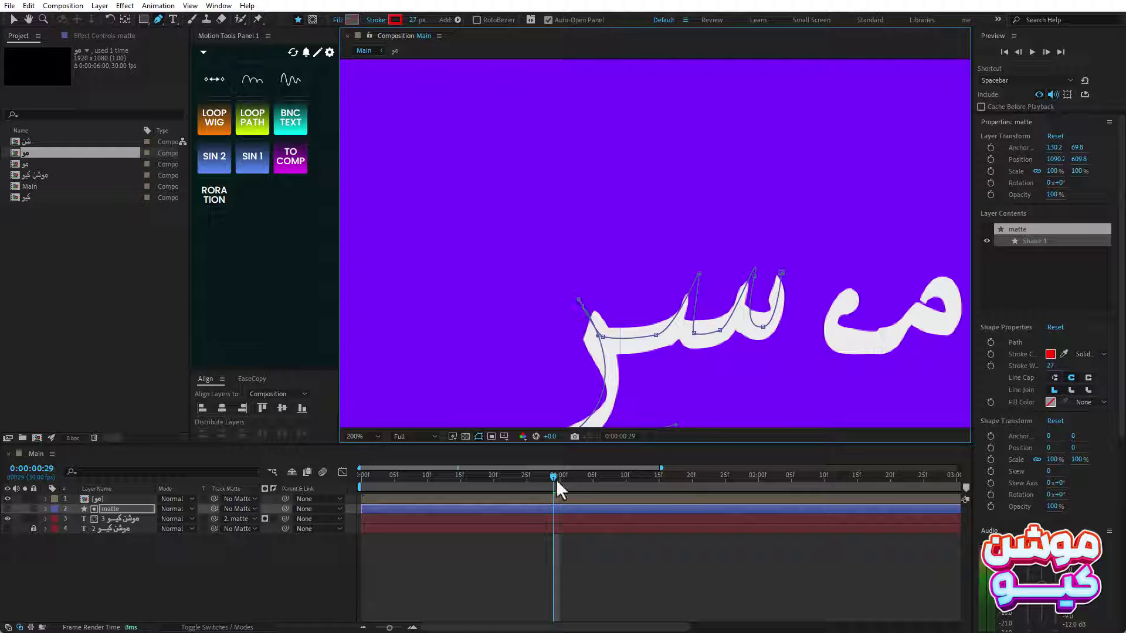
mouse_move(553, 476)
mouse_down()
mouse_move(364, 472)
mouse_move(525, 476)
mouse_up()
Step: Play back and scrub through the existing write-on reveal
scroll(567, 414, down, 2)
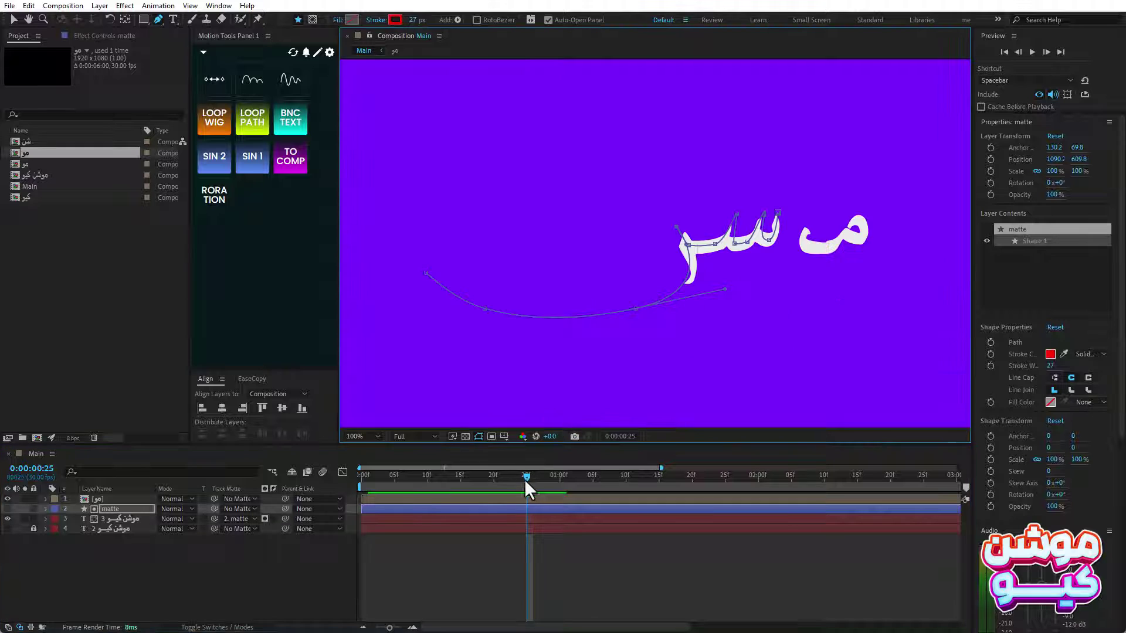
key(space)
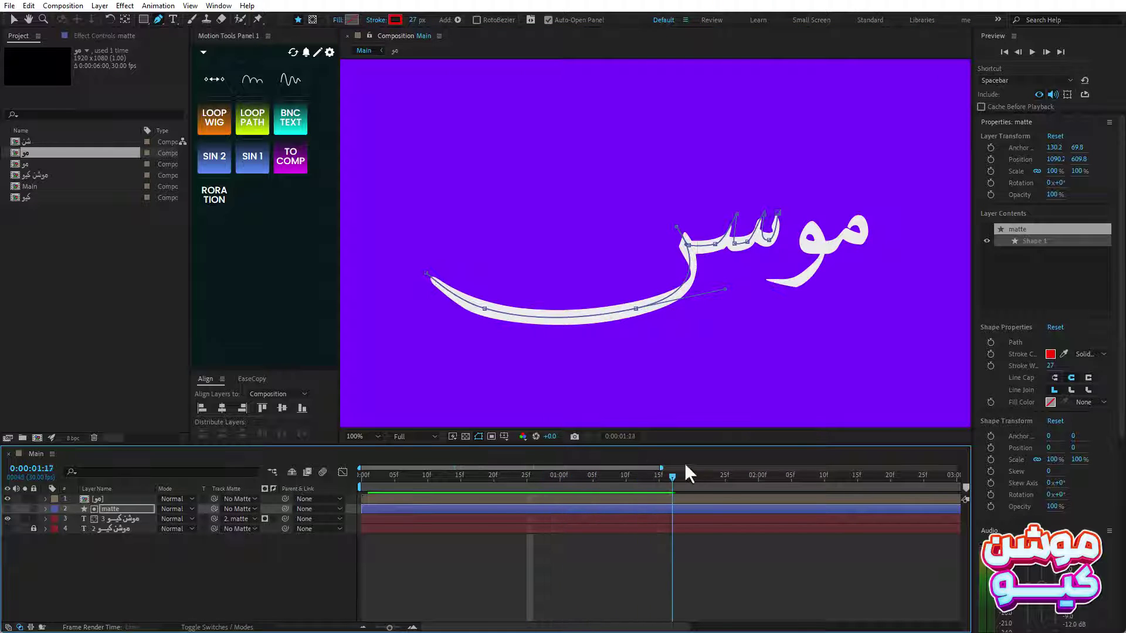
drag(686, 466, 362, 463)
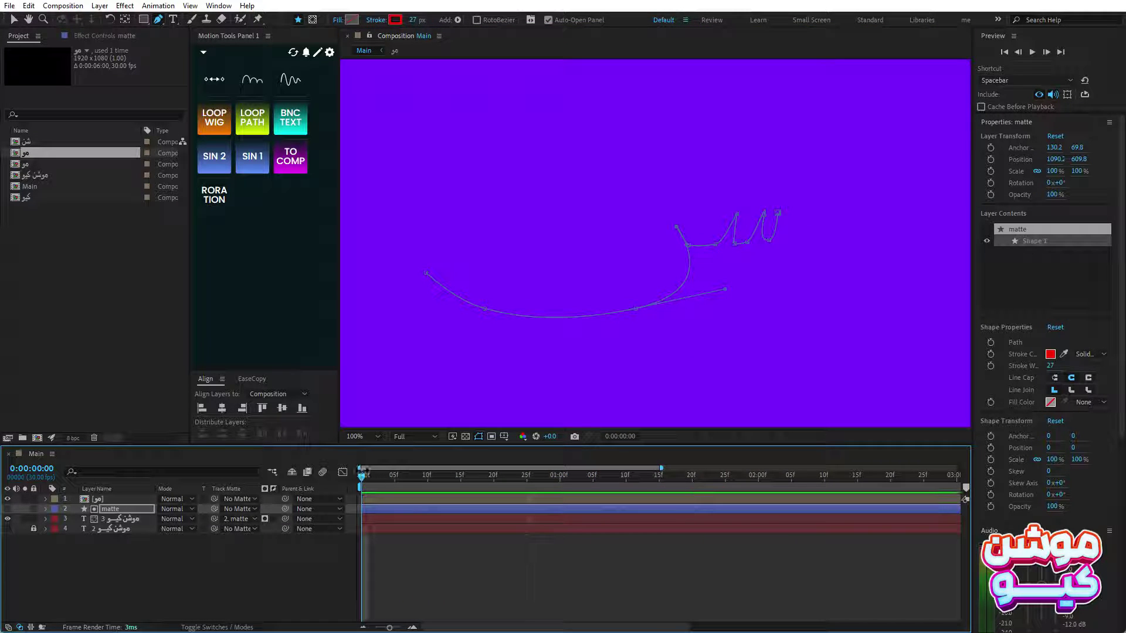
key(space)
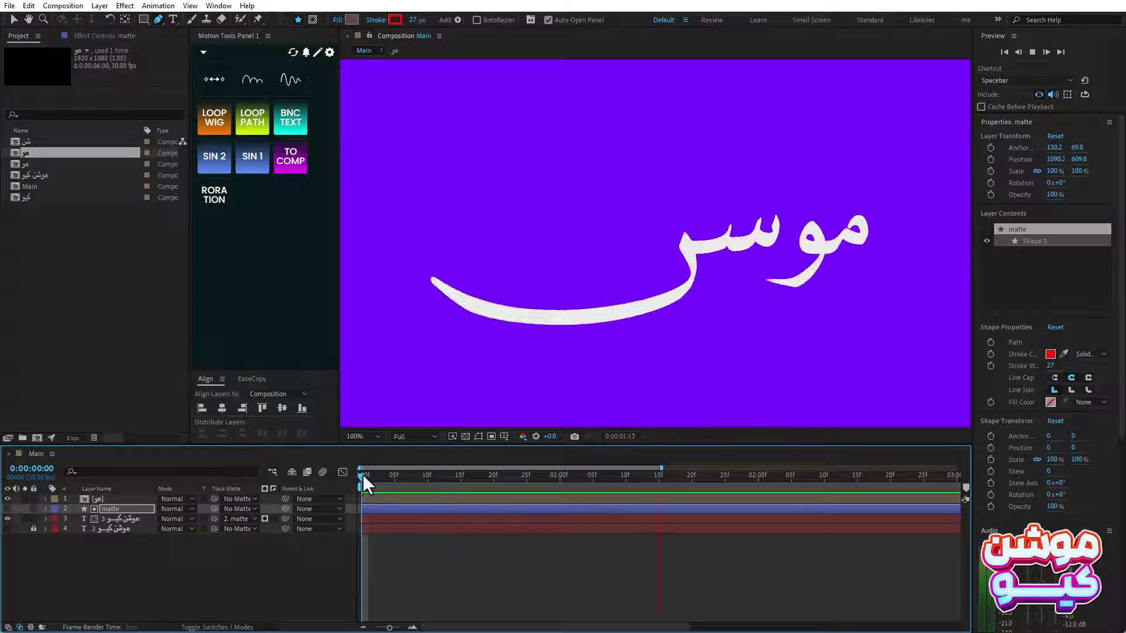
drag(363, 474, 606, 473)
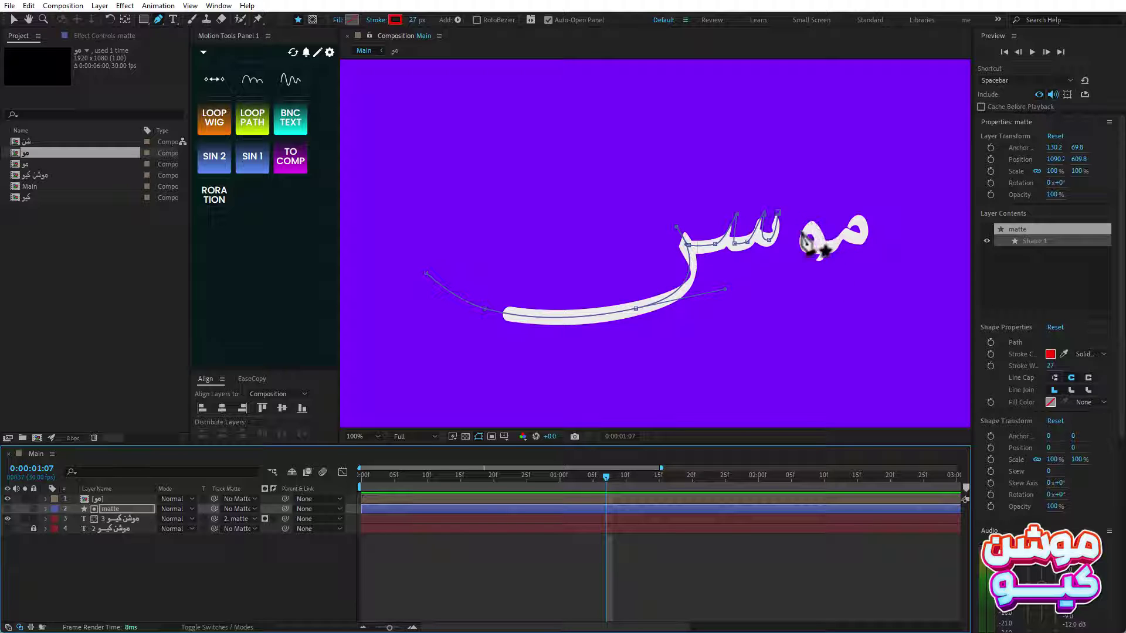
mouse_move(604, 476)
mouse_down()
mouse_move(588, 462)
mouse_move(363, 476)
mouse_up()
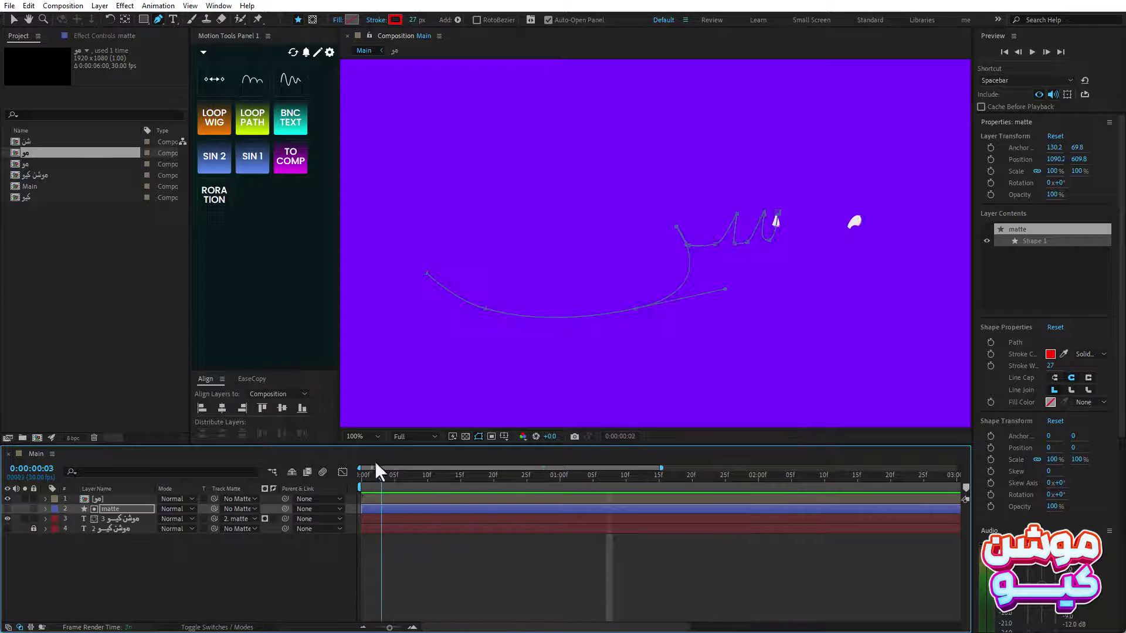
key(space)
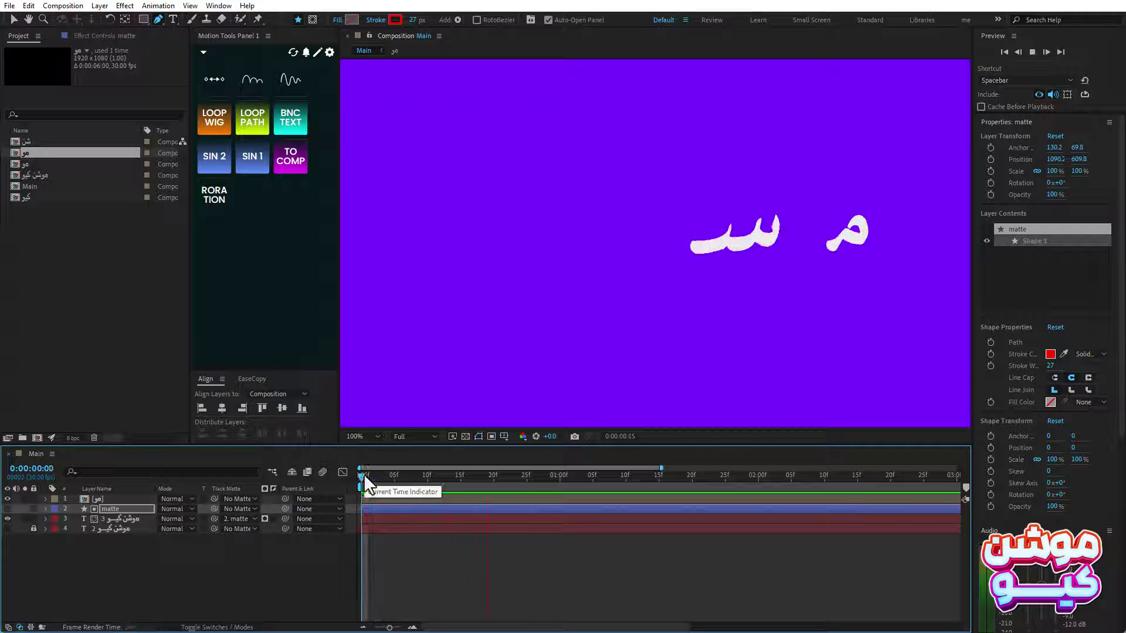
drag(363, 474, 513, 474)
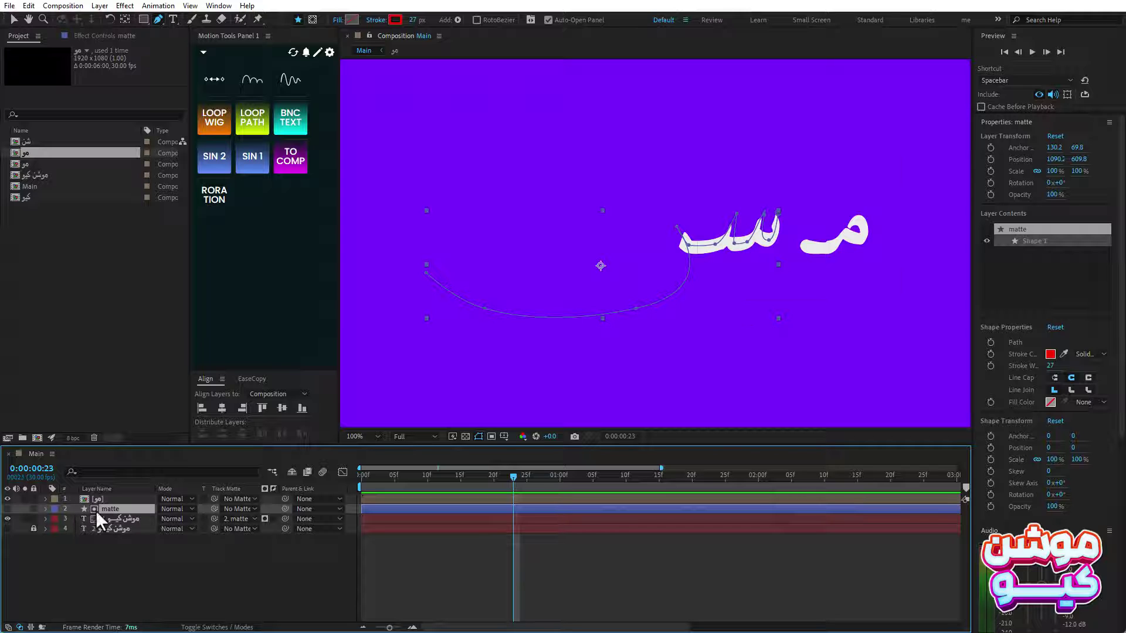
Step: Keyframe the matte's End at frames 10, 17 and 23, reaching 100% at 1:20
key(u)
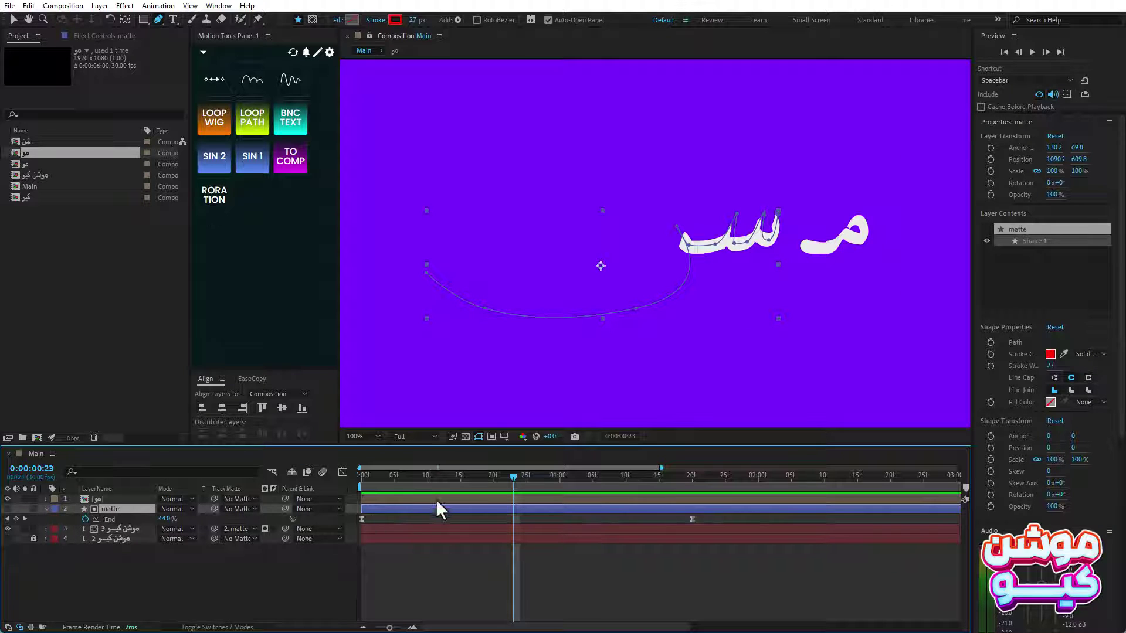
drag(387, 477, 393, 477)
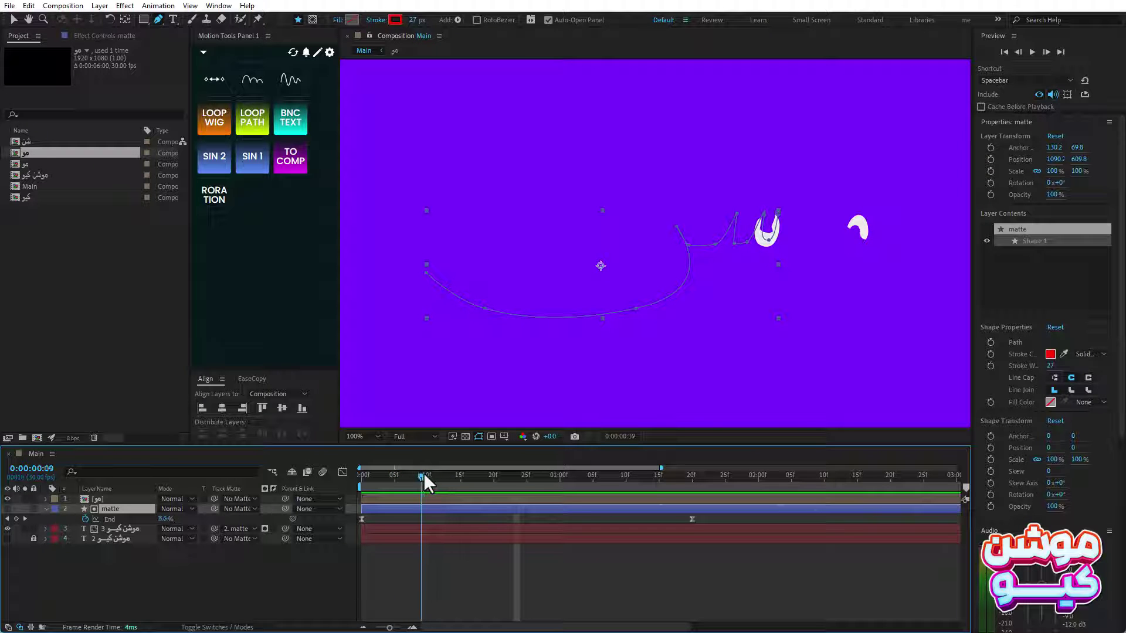
click(16, 518)
click(473, 476)
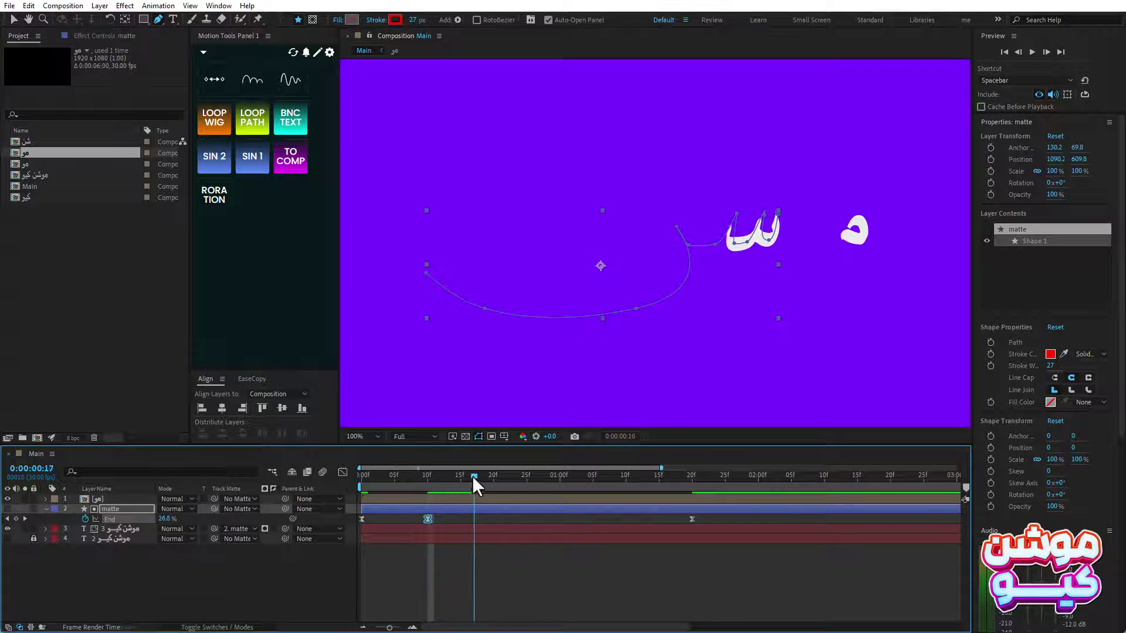
click(512, 476)
click(16, 518)
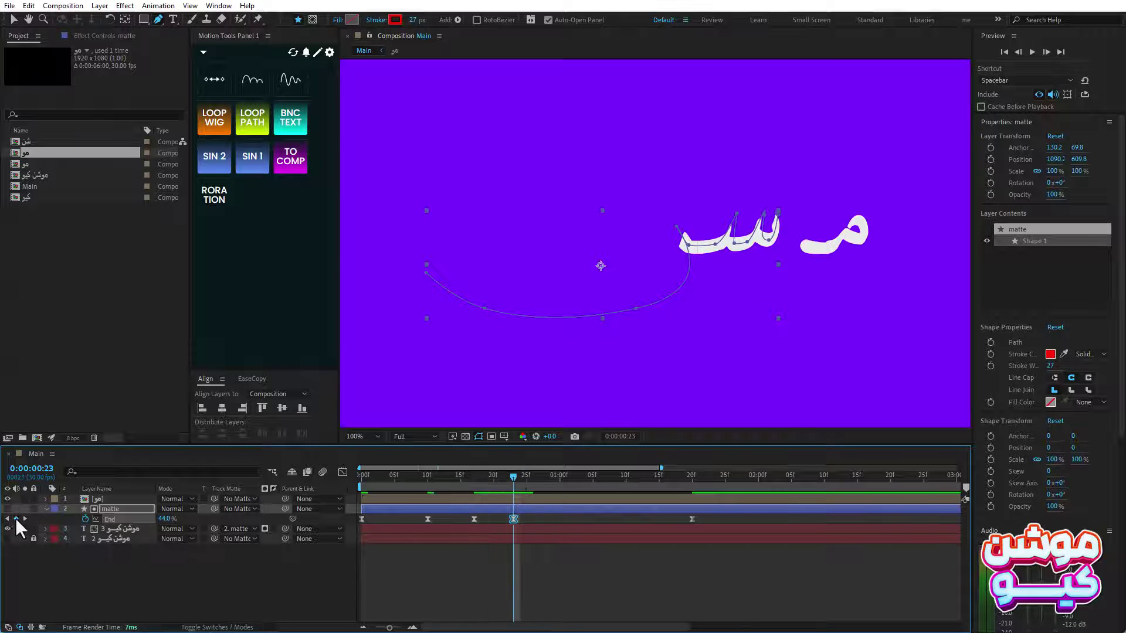
click(592, 476)
click(691, 477)
Step: Apply Easy Ease to all End keyframes and show the End speed graph
drag(702, 523, 358, 522)
right_click(358, 521)
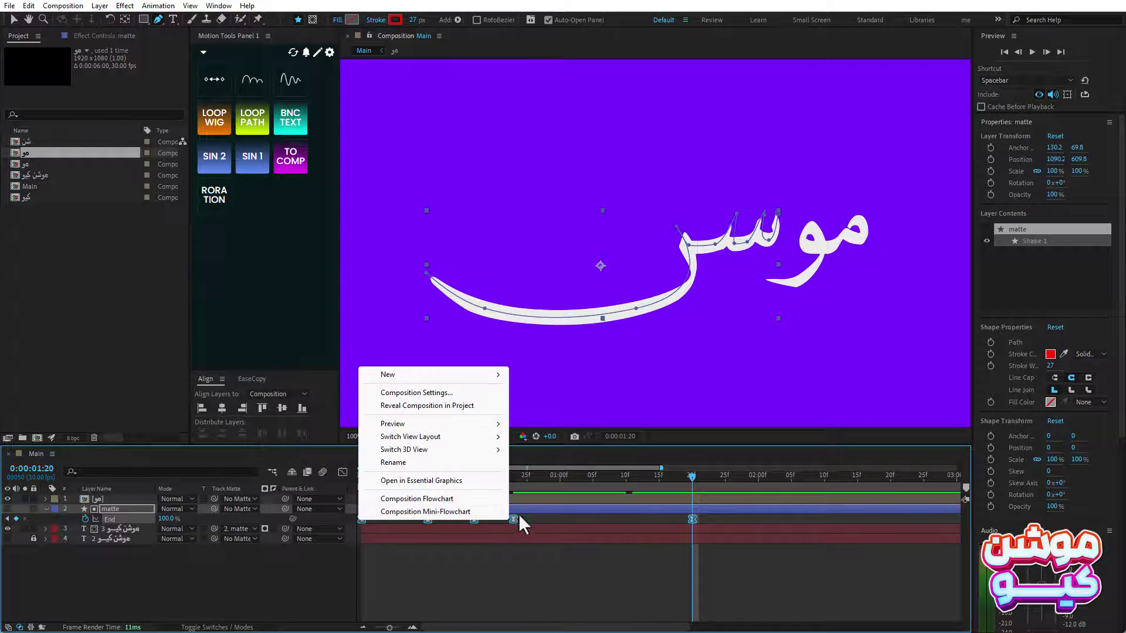
right_click(513, 519)
key(Escape)
click(343, 472)
Step: Sharpen the End speed peaks and retime the second and final keyframes, previewing the reveal
key(v)
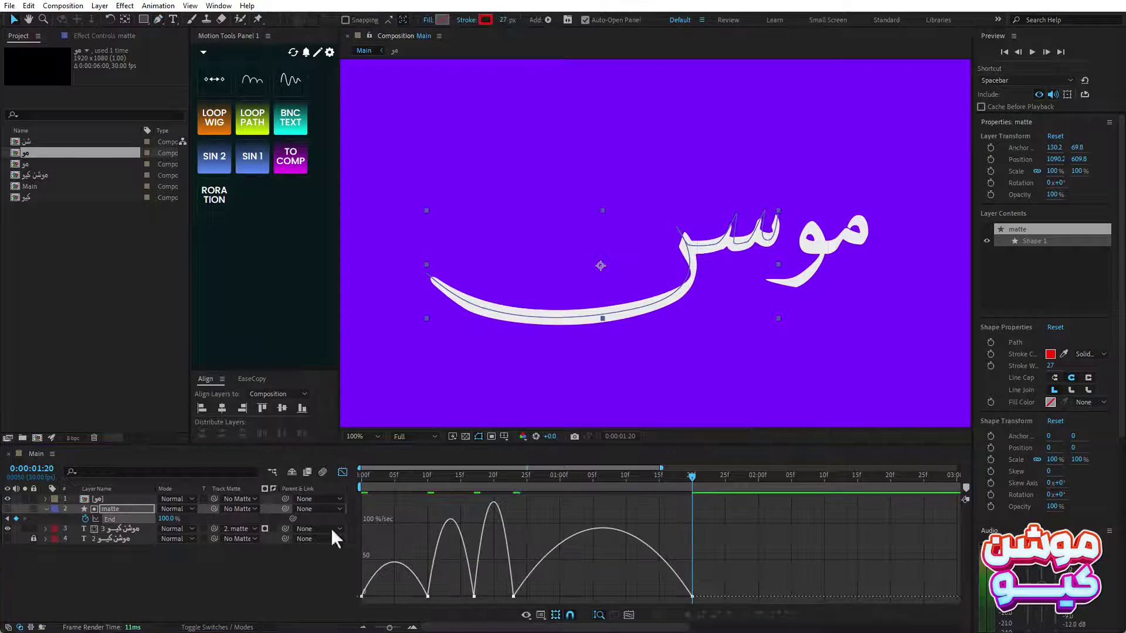
click(427, 596)
drag(435, 596, 557, 596)
click(513, 596)
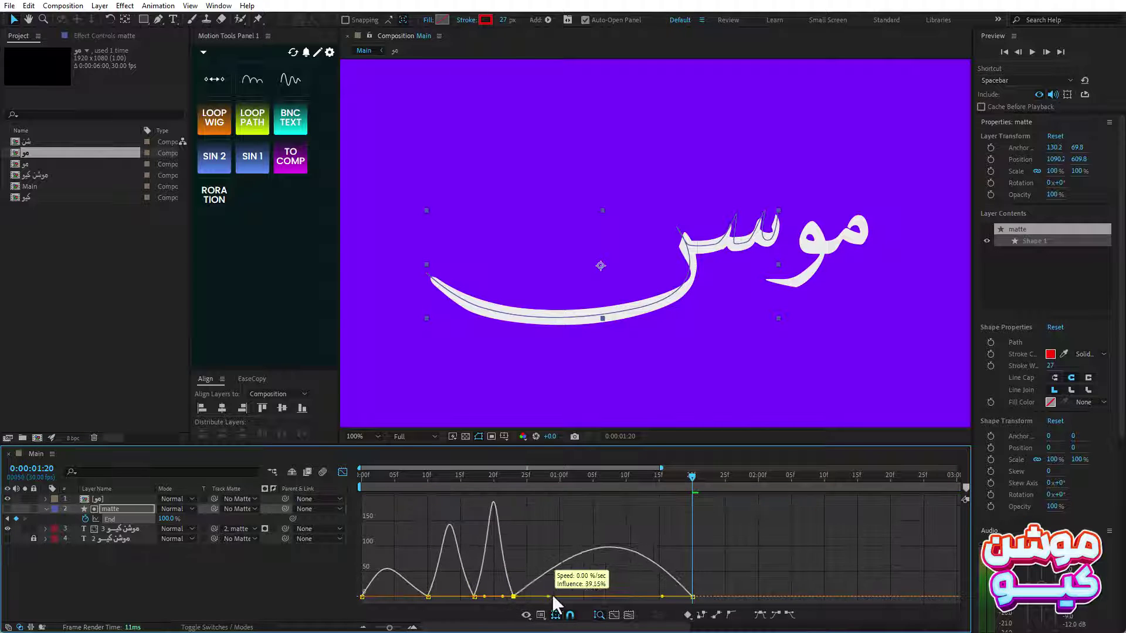
click(363, 476)
key(space)
drag(428, 596, 421, 596)
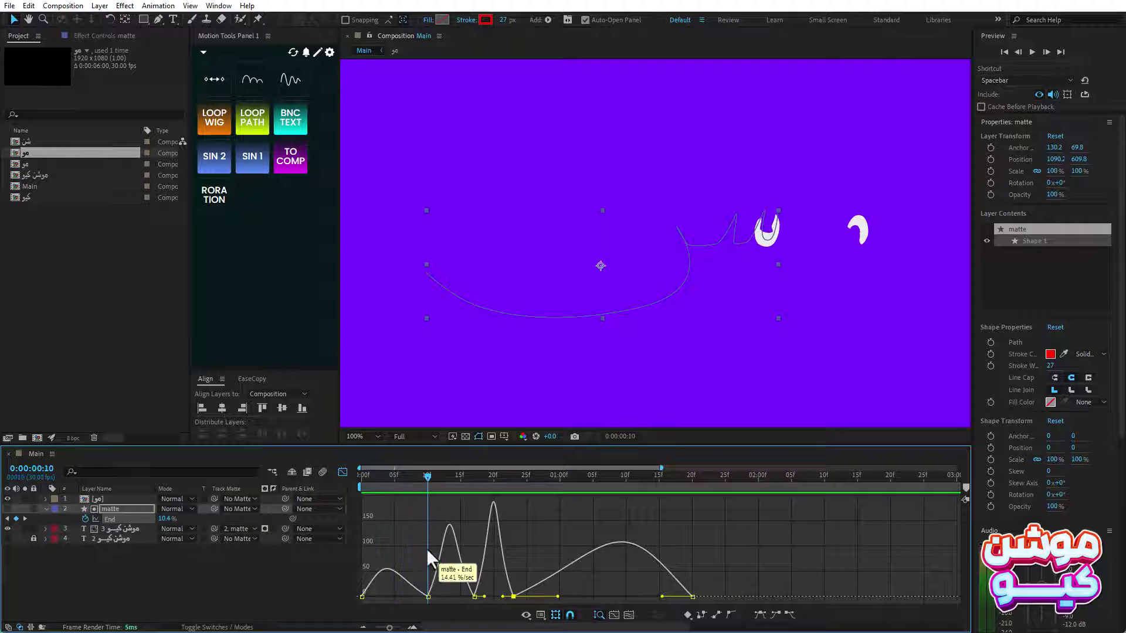
drag(514, 596, 541, 597)
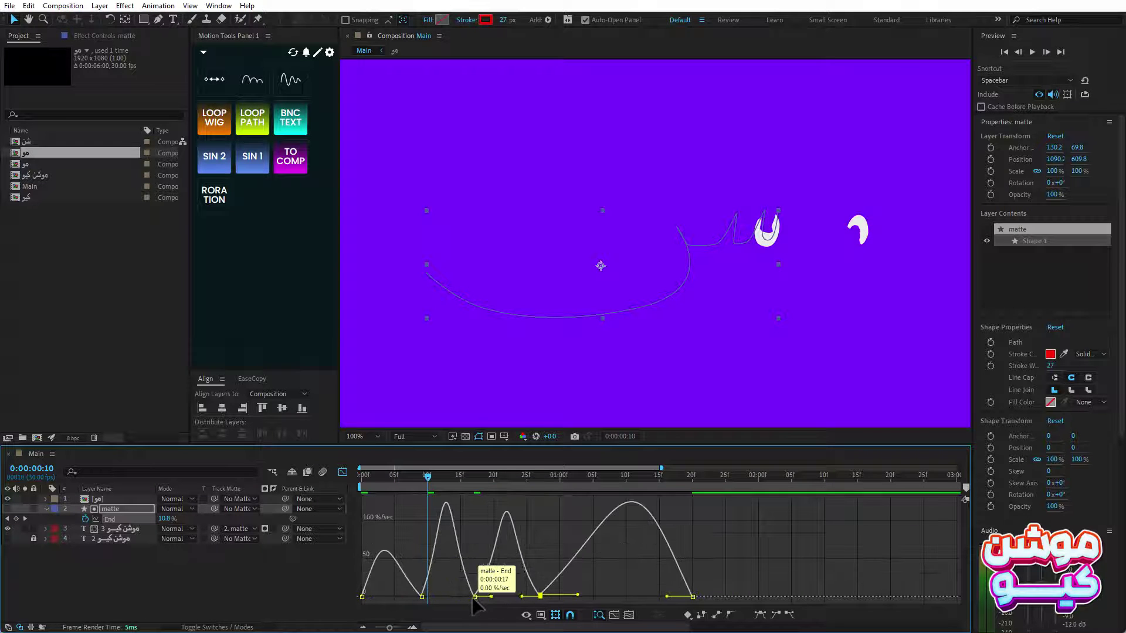
click(366, 476)
Step: Set Keyframe Velocity on the End keys at frames 9, 18 and the next stage, keeping about 10 %/sec
drag(366, 478, 473, 476)
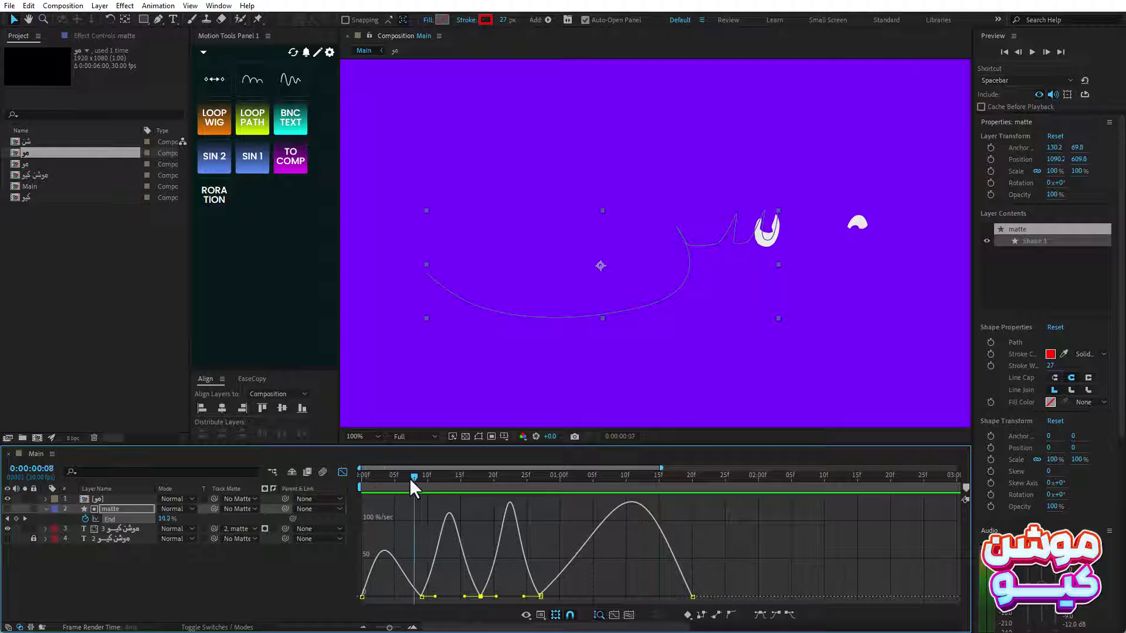
click(421, 596)
key(ctrl+shift+k)
click(645, 359)
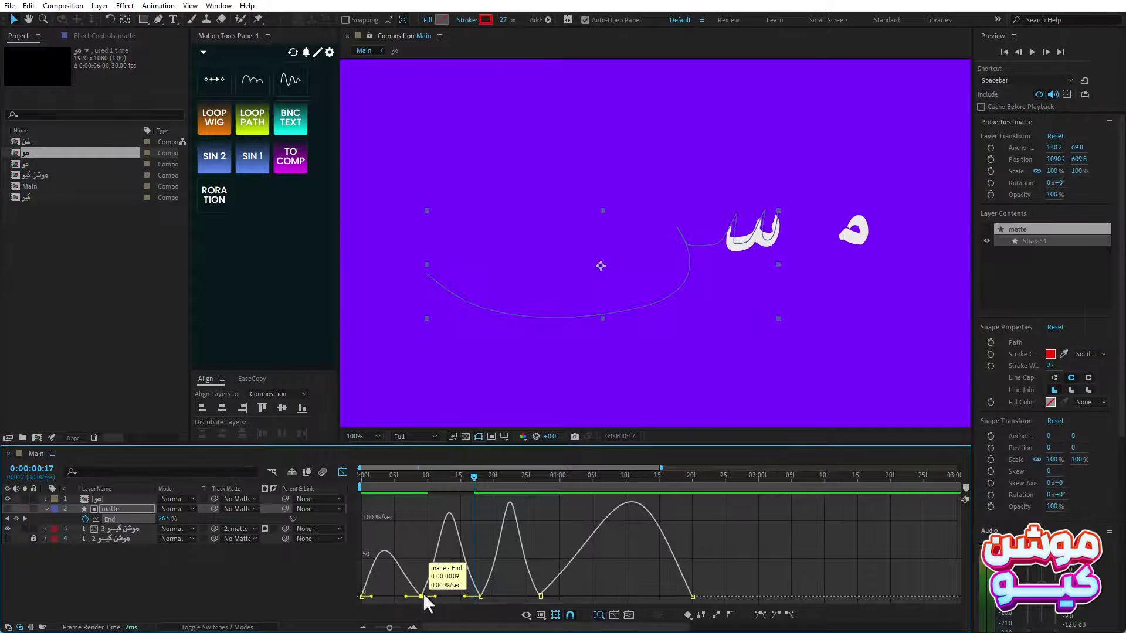
click(481, 596)
key(ctrl+shift+k)
key(Return)
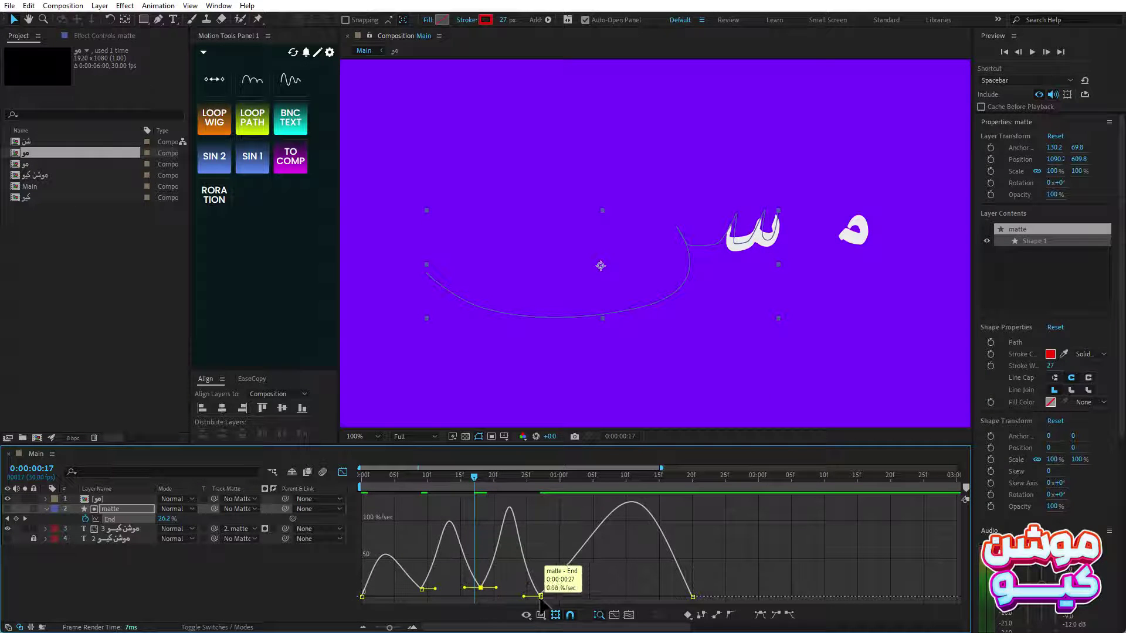
click(540, 597)
key(ctrl+shift+k)
key(Return)
drag(540, 596, 546, 588)
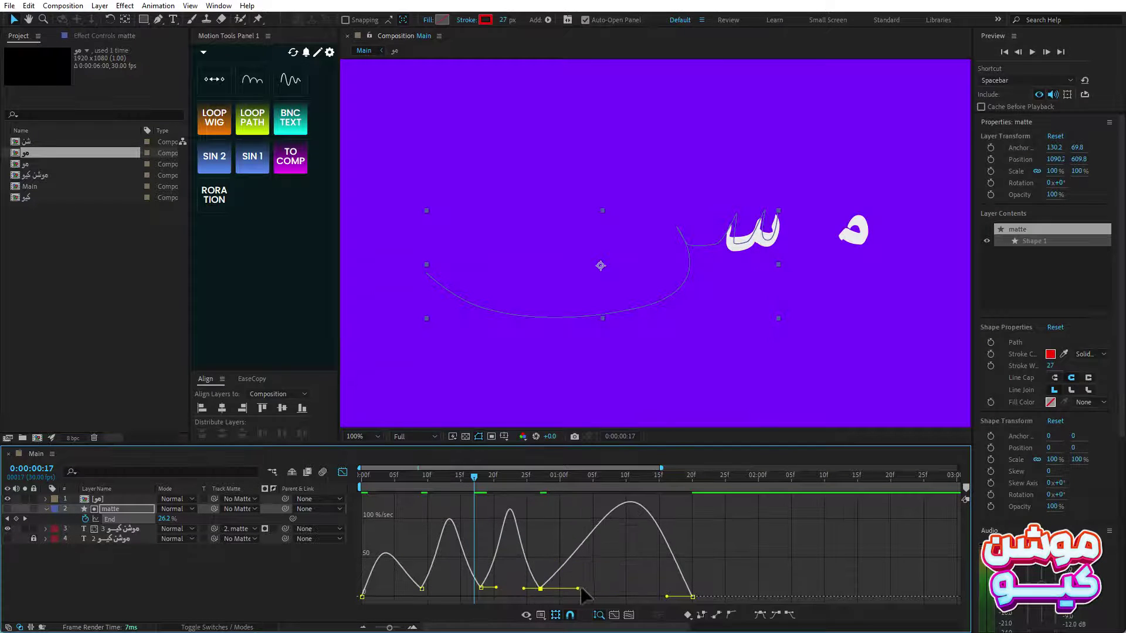
Step: Move the last End keyframe earlier and raise the middle keyframe speeds, previewing, then close the Graph Editor
click(364, 475)
key(space)
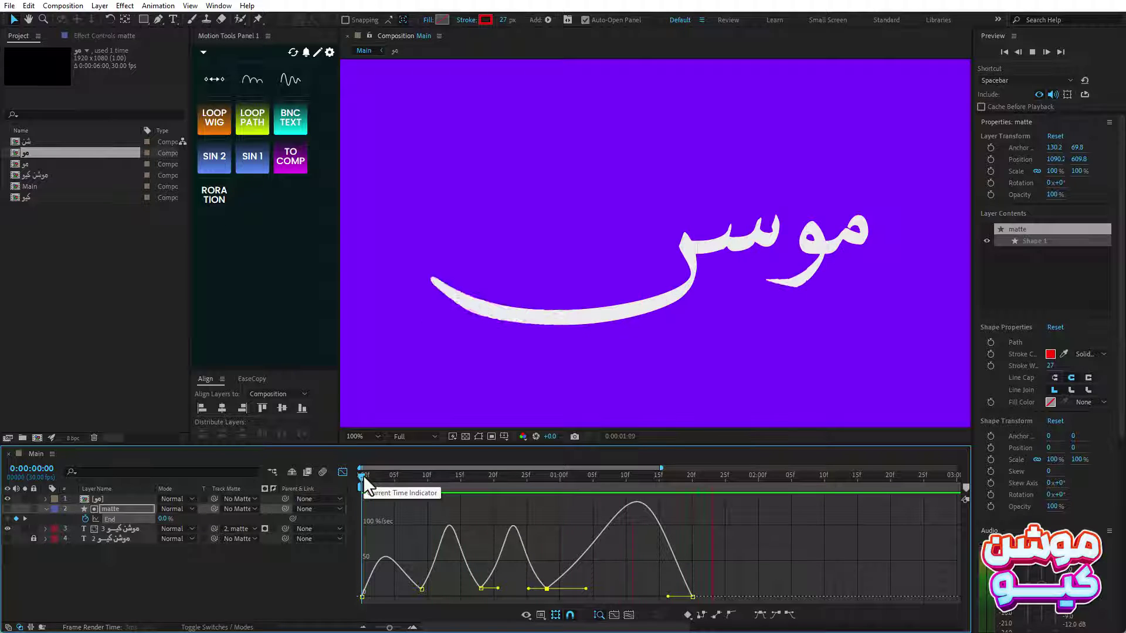
drag(693, 596, 669, 596)
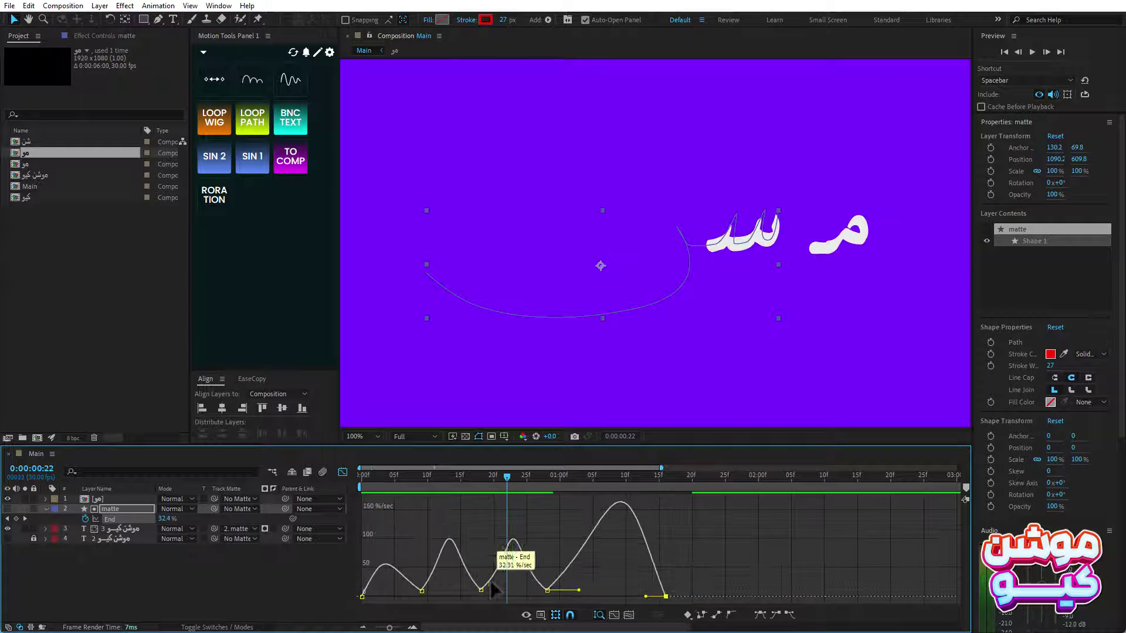
drag(545, 588, 552, 589)
click(364, 479)
key(space)
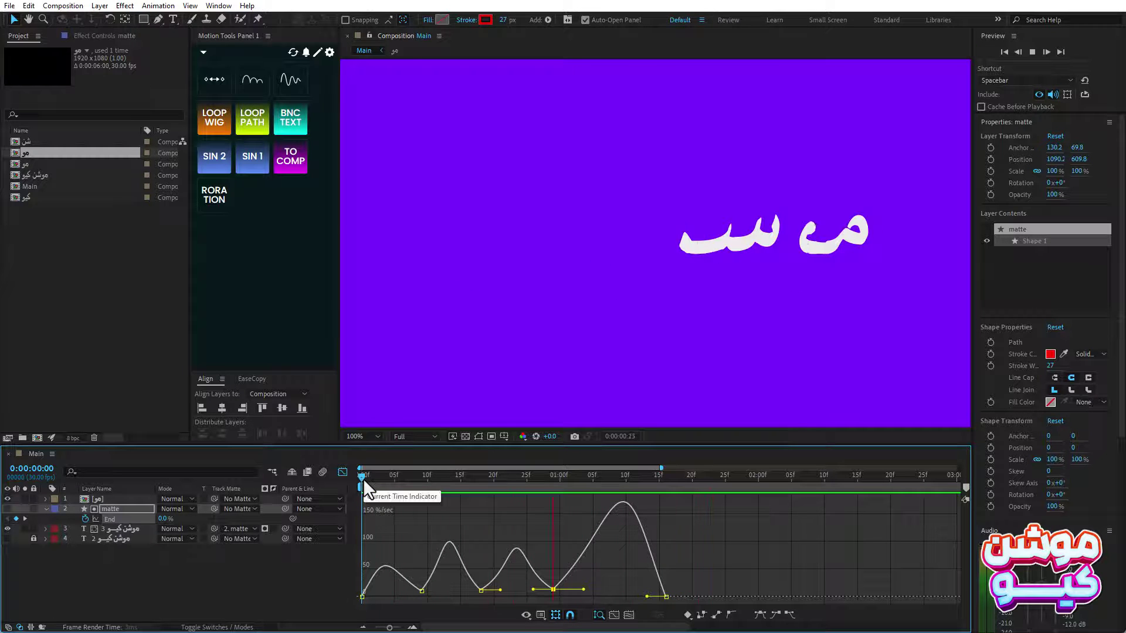
click(389, 479)
drag(389, 478, 547, 478)
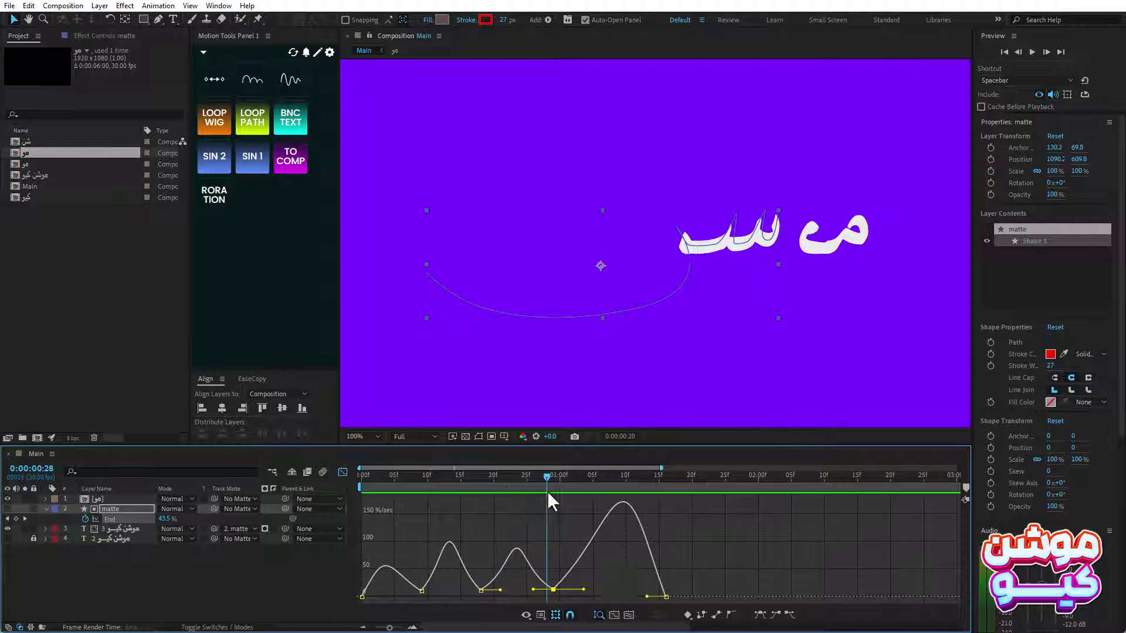
drag(553, 589, 553, 583)
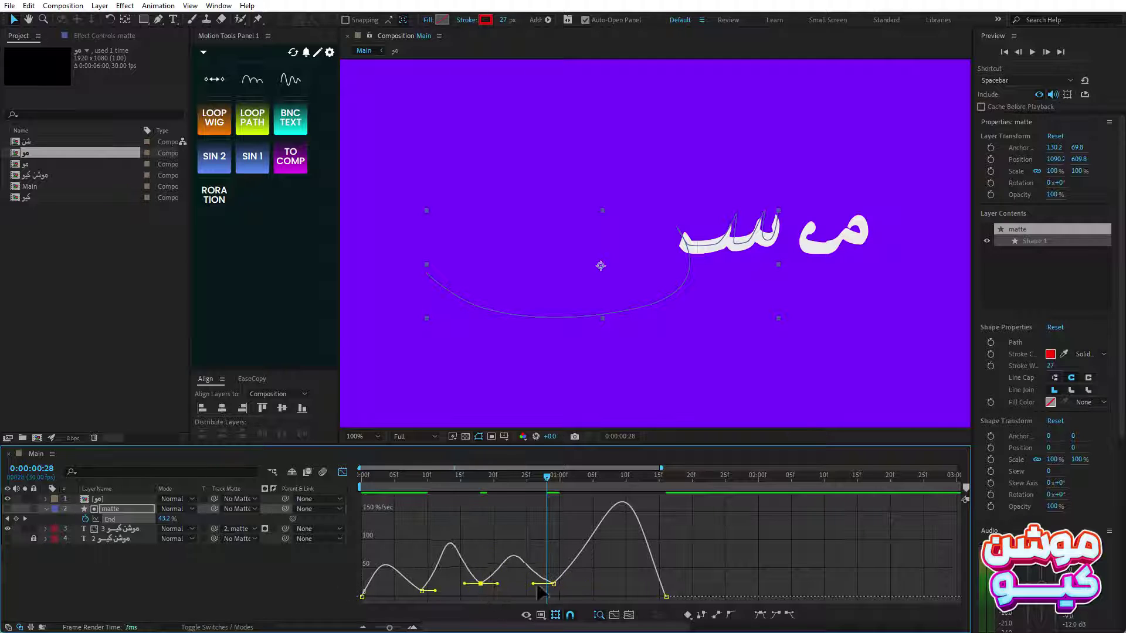
drag(480, 590, 432, 587)
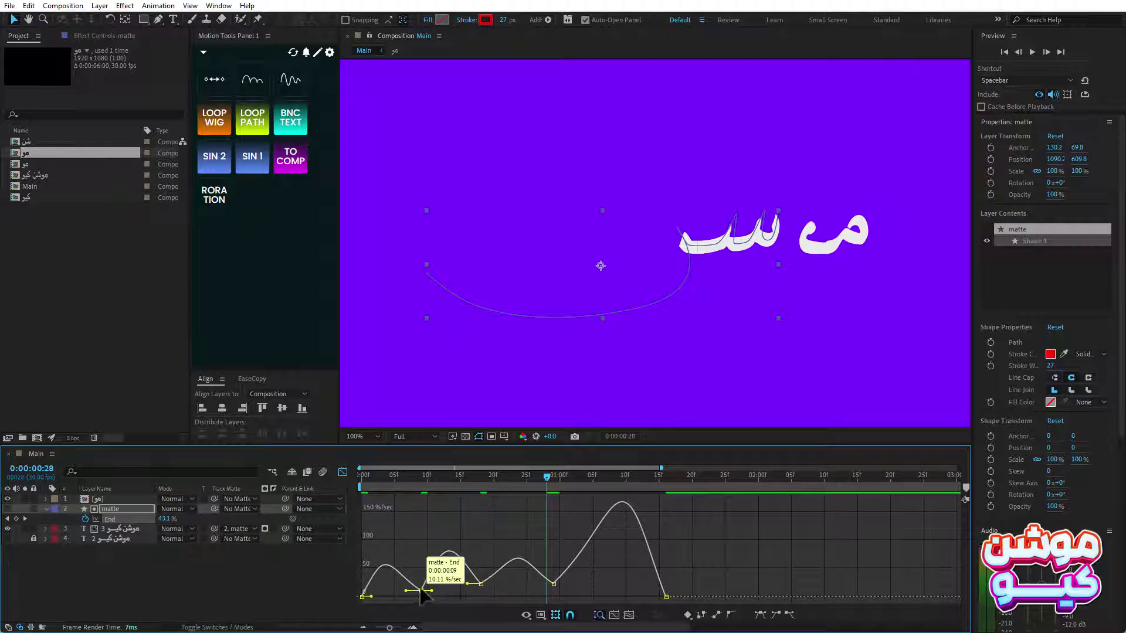
click(362, 476)
key(space)
key(shift+F3)
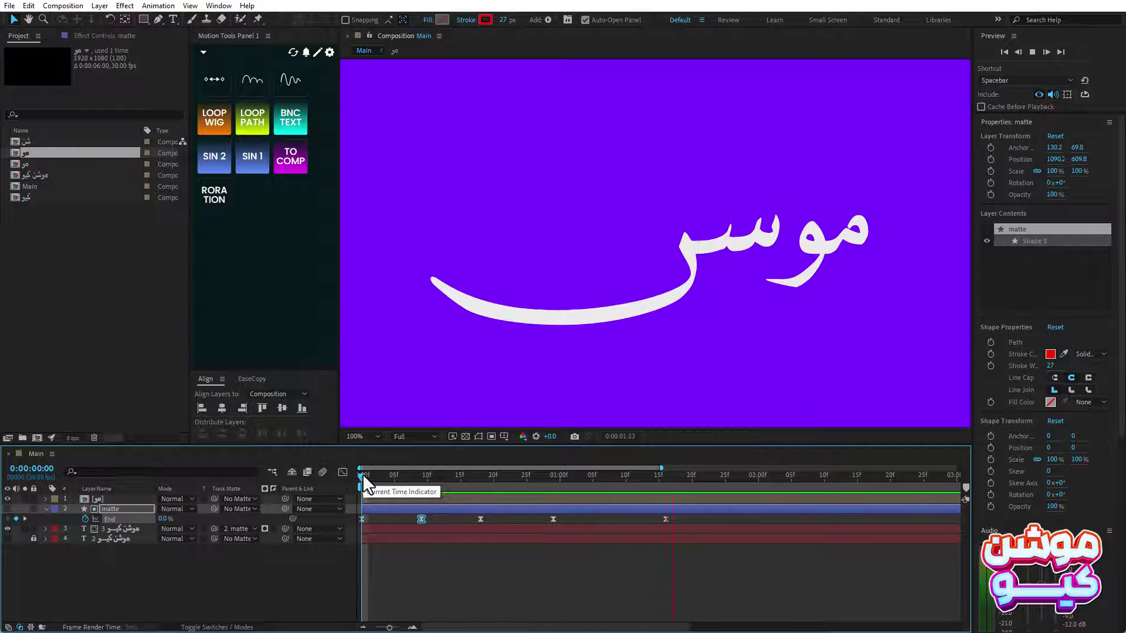
click(381, 475)
drag(397, 483, 687, 255)
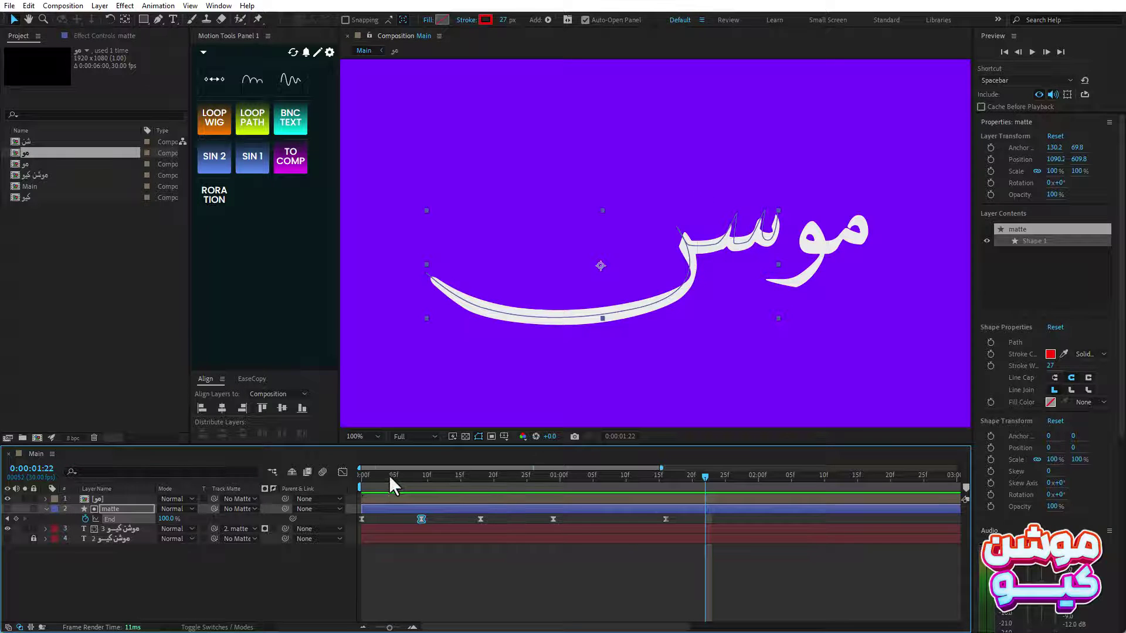
drag(390, 476, 725, 477)
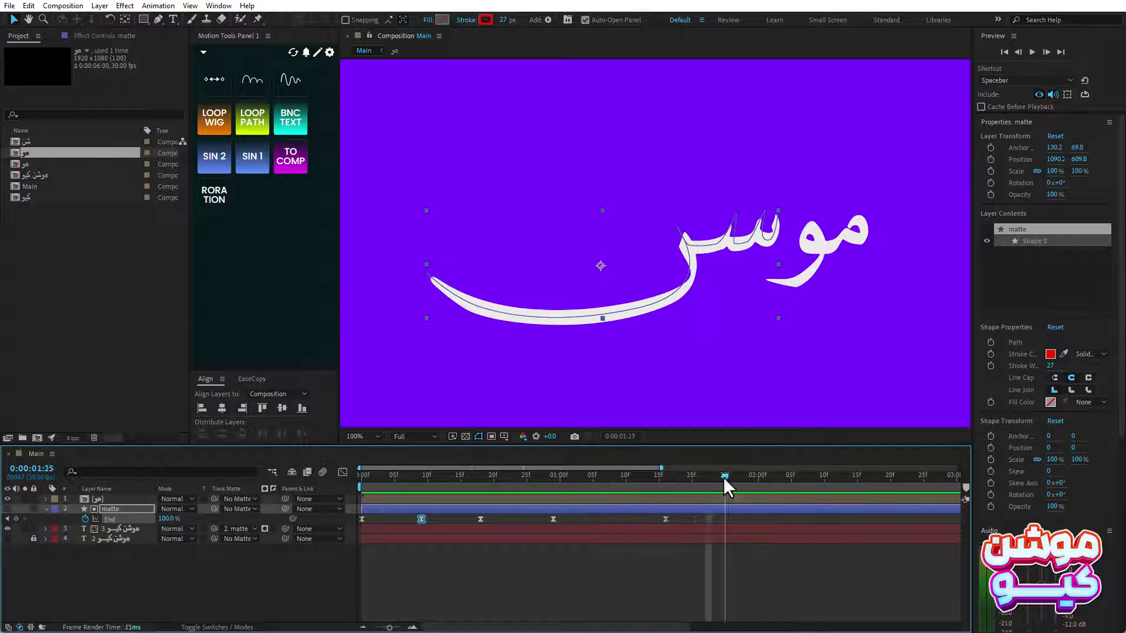
key(Return)
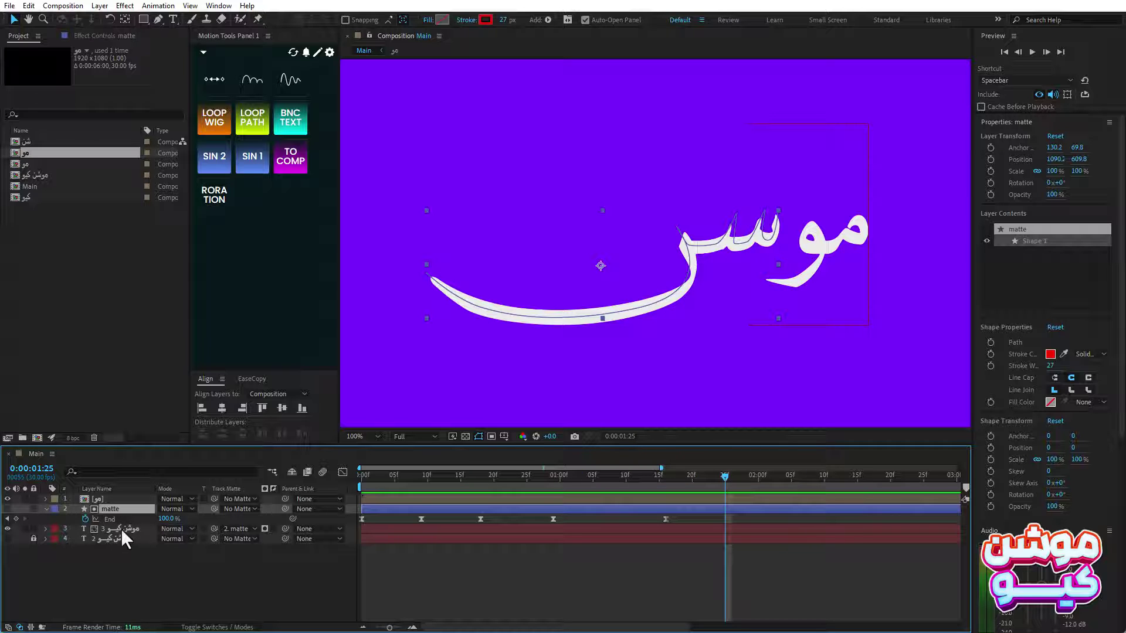
Step: Pre-compose the matte and text layers into a precomp named 'ش'
ctrl+click(121, 529)
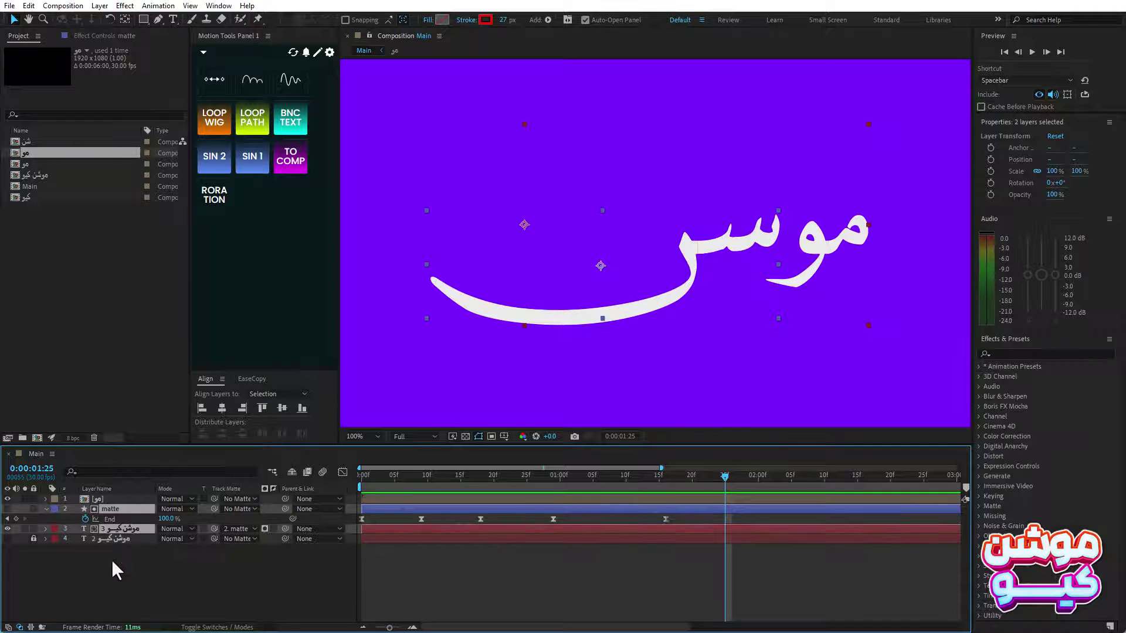
key(ctrl+shift+c)
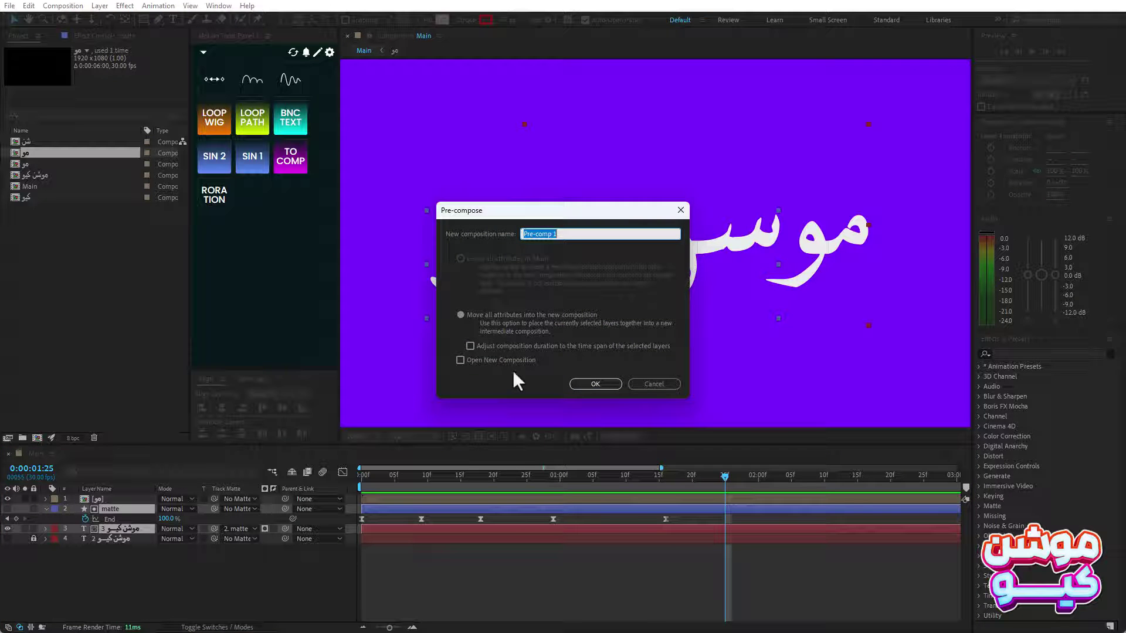
text(ش)
key(Return)
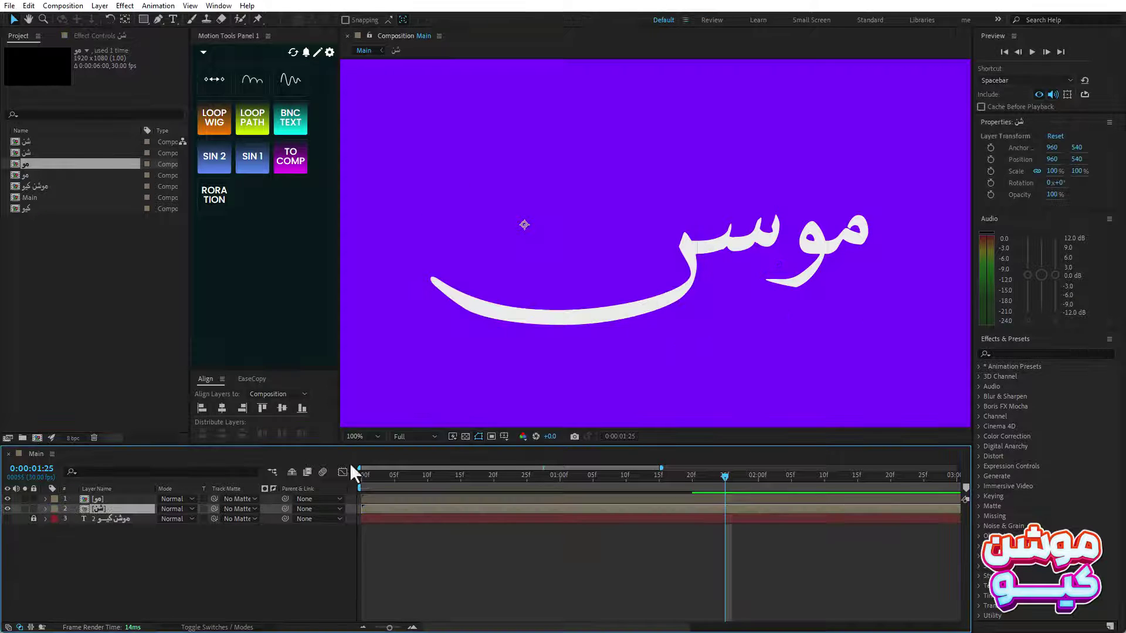
drag(367, 472, 679, 472)
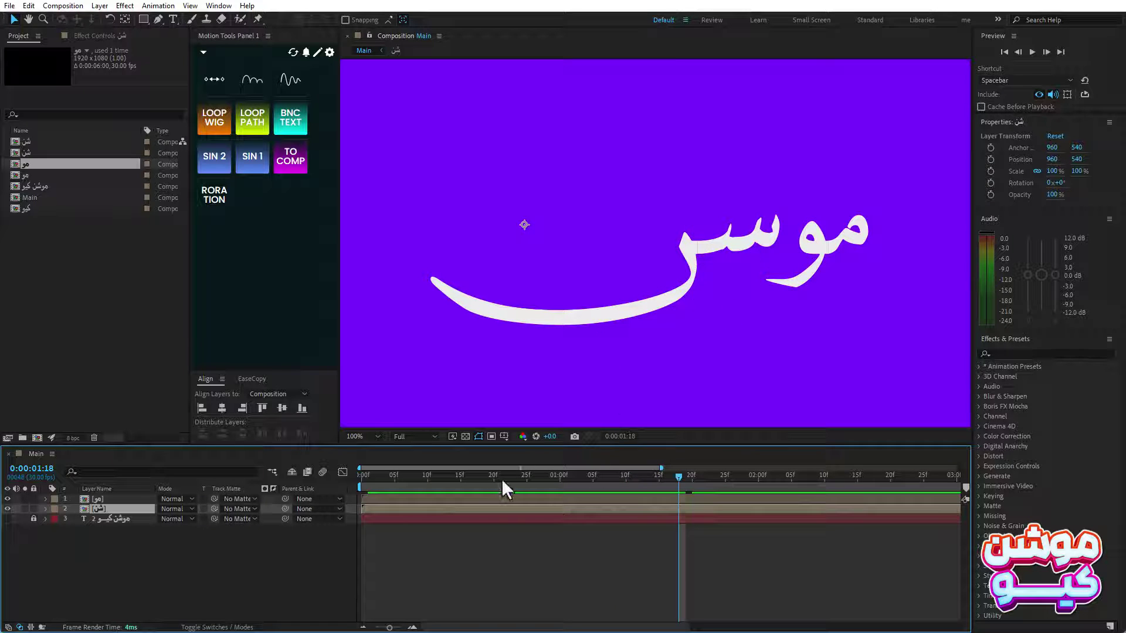
drag(490, 476, 553, 477)
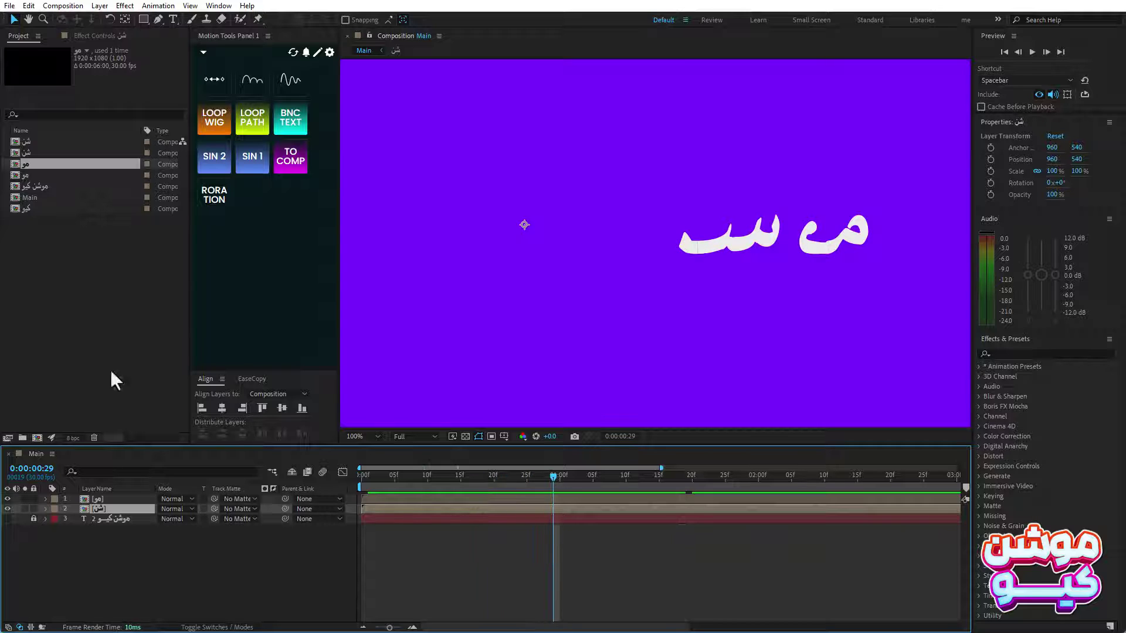
Step: Search 'bend' in Effects & Presets and apply CC Bend It to the 'ش' precomp
click(998, 353)
text(ذ)
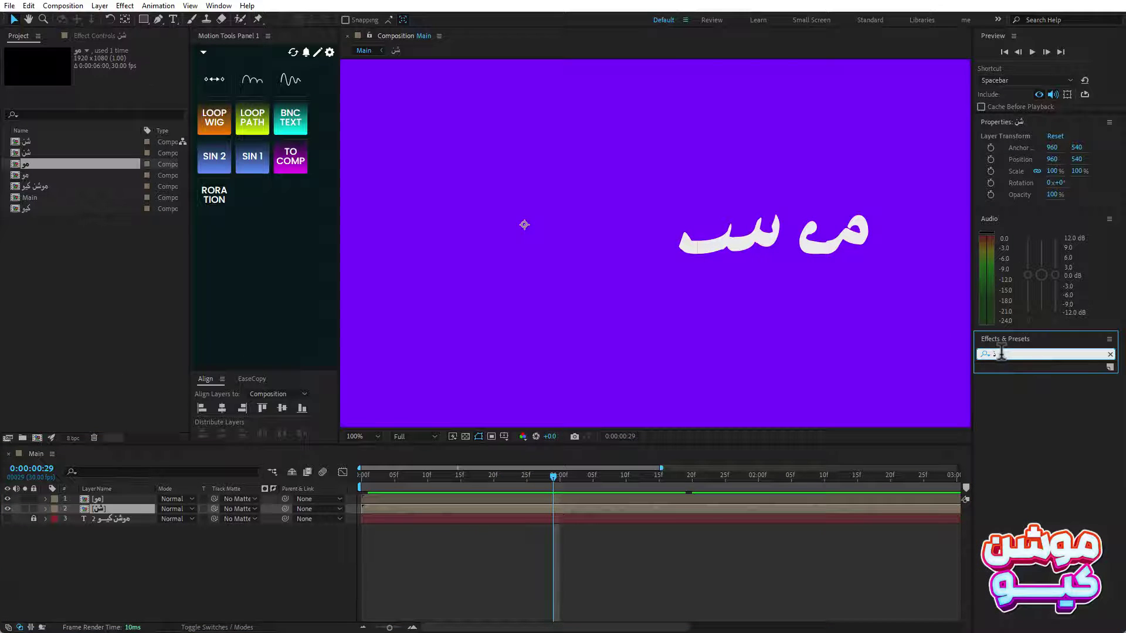
key(BackSpace)
text(bend)
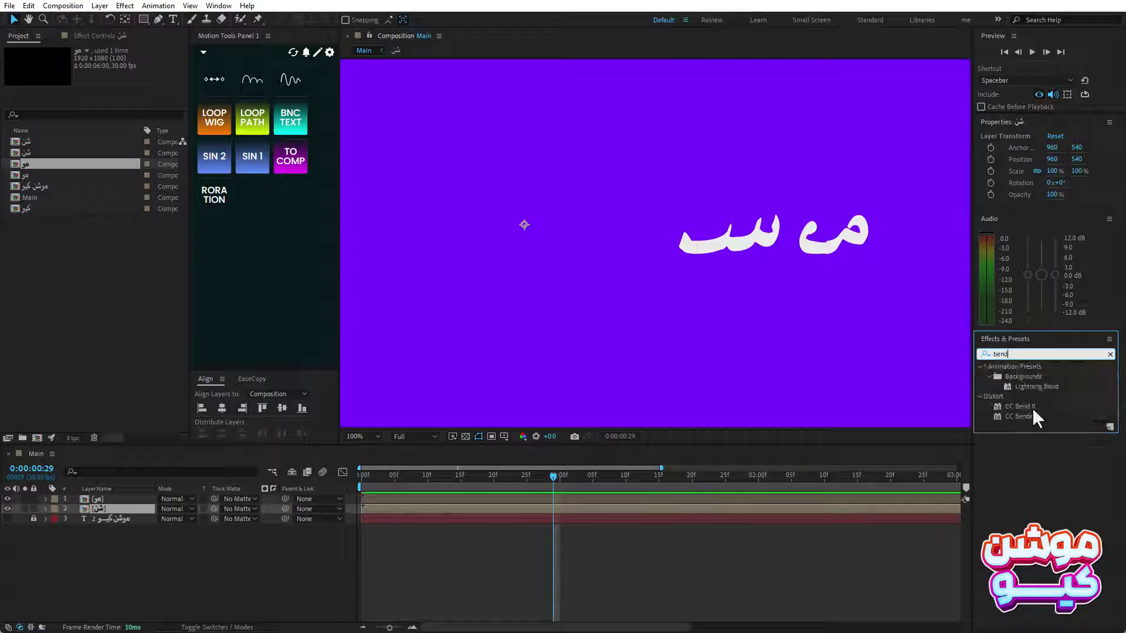
drag(1031, 407, 122, 509)
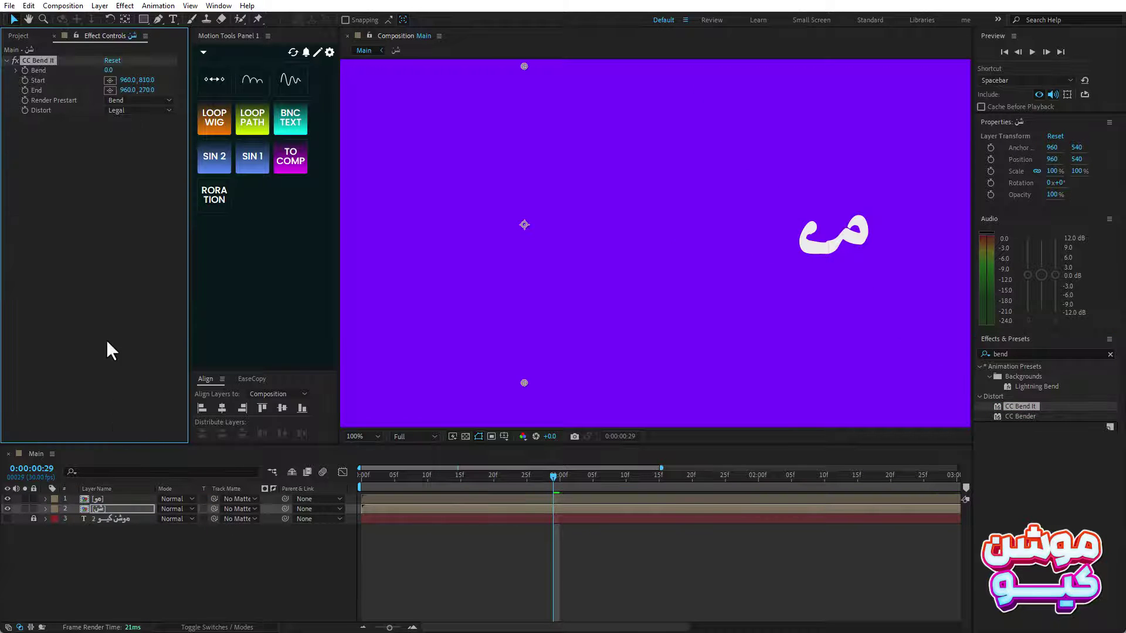
Step: Drag CC Bend It's End to 796, 695 and Start to 1254, 528 on the letter stroke
mouse_move(551, 476)
mouse_down()
mouse_move(692, 476)
mouse_move(661, 476)
mouse_up()
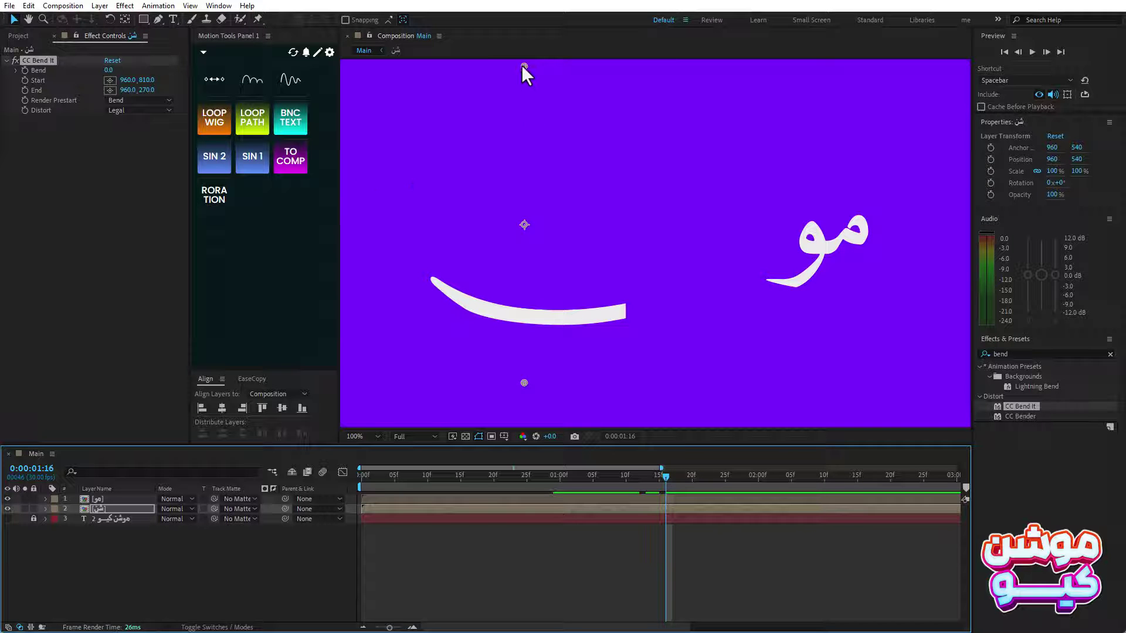
mouse_move(523, 66)
mouse_down()
mouse_move(663, 223)
mouse_move(455, 346)
mouse_up()
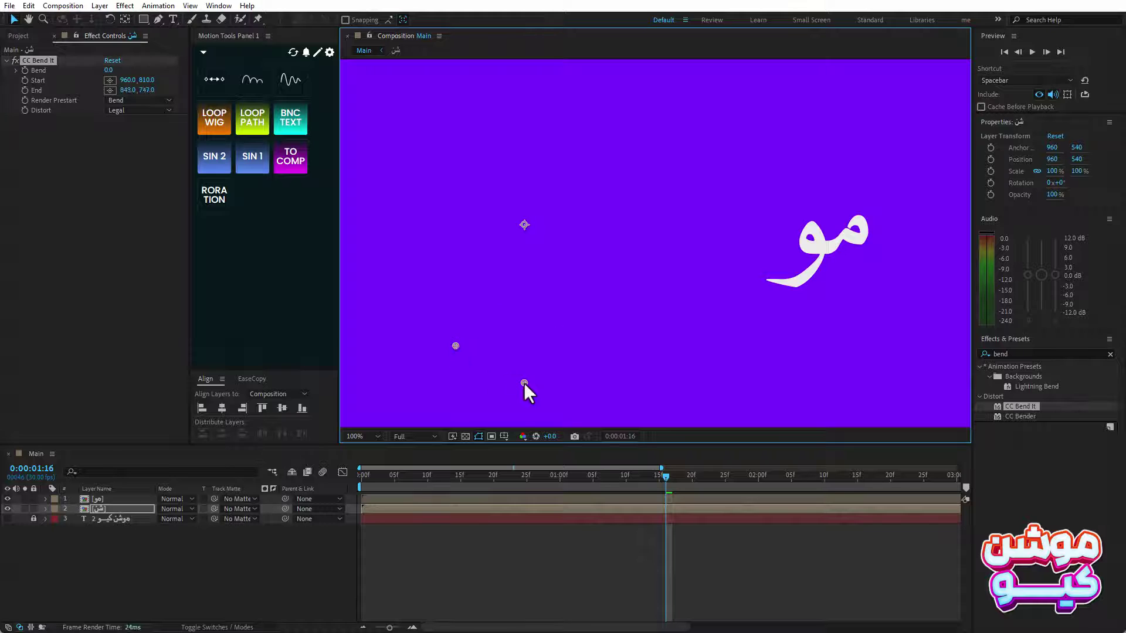
mouse_move(525, 383)
mouse_down()
mouse_move(695, 206)
mouse_move(689, 215)
mouse_up()
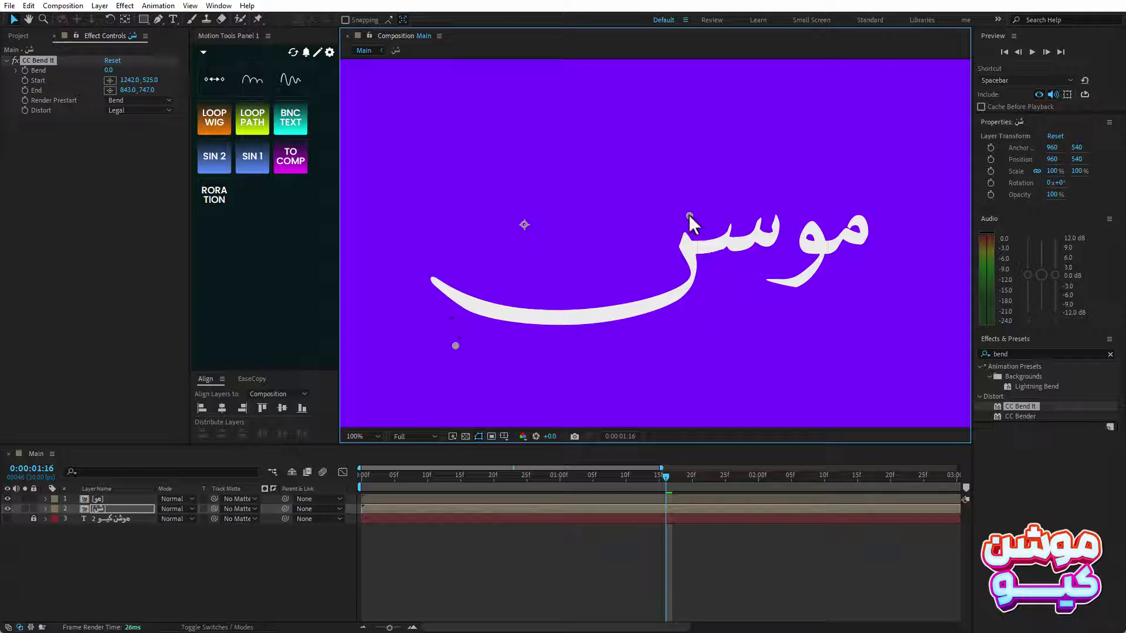
drag(690, 216, 685, 221)
drag(697, 216, 697, 215)
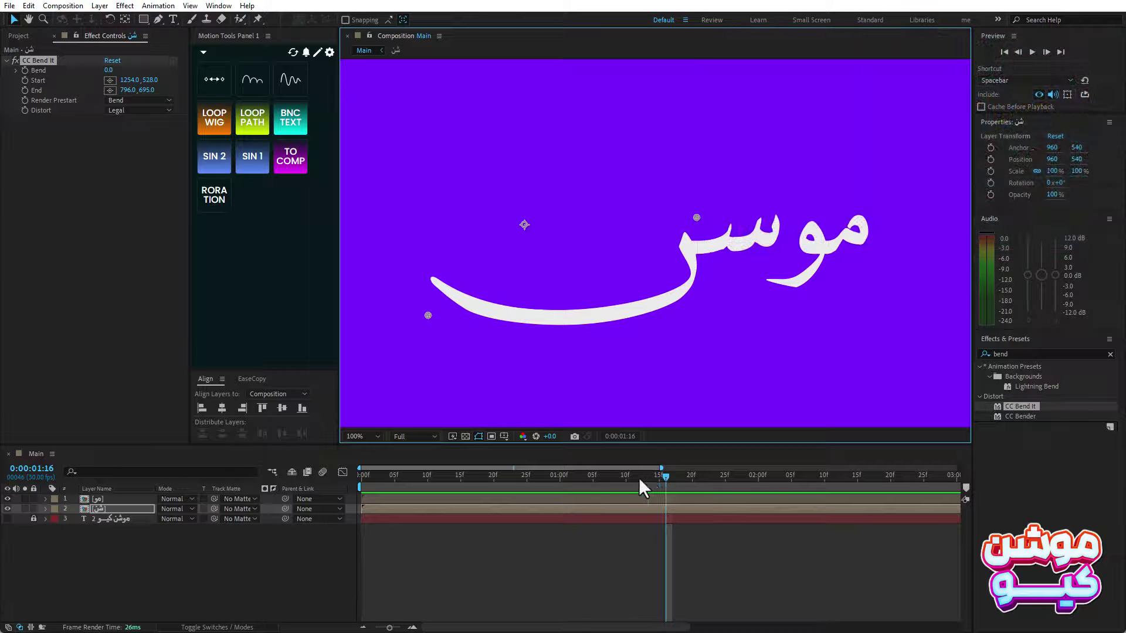
Step: Drag the CC Bend It Start point around the swash until it reads 1252, 545
drag(640, 479, 669, 481)
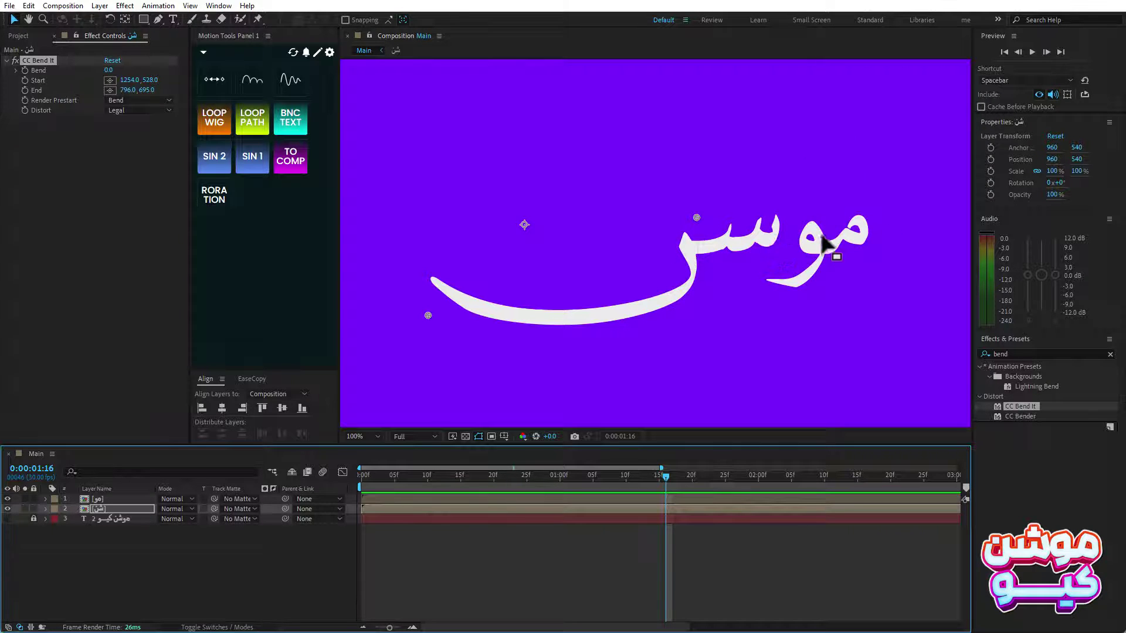
drag(696, 217, 625, 171)
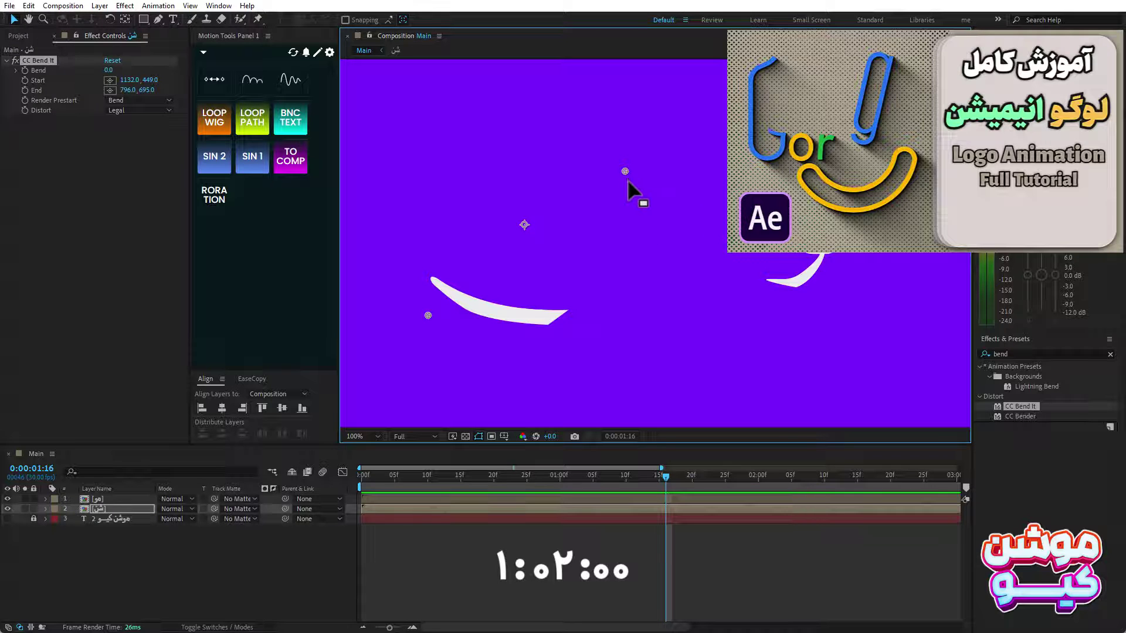
drag(625, 171, 670, 226)
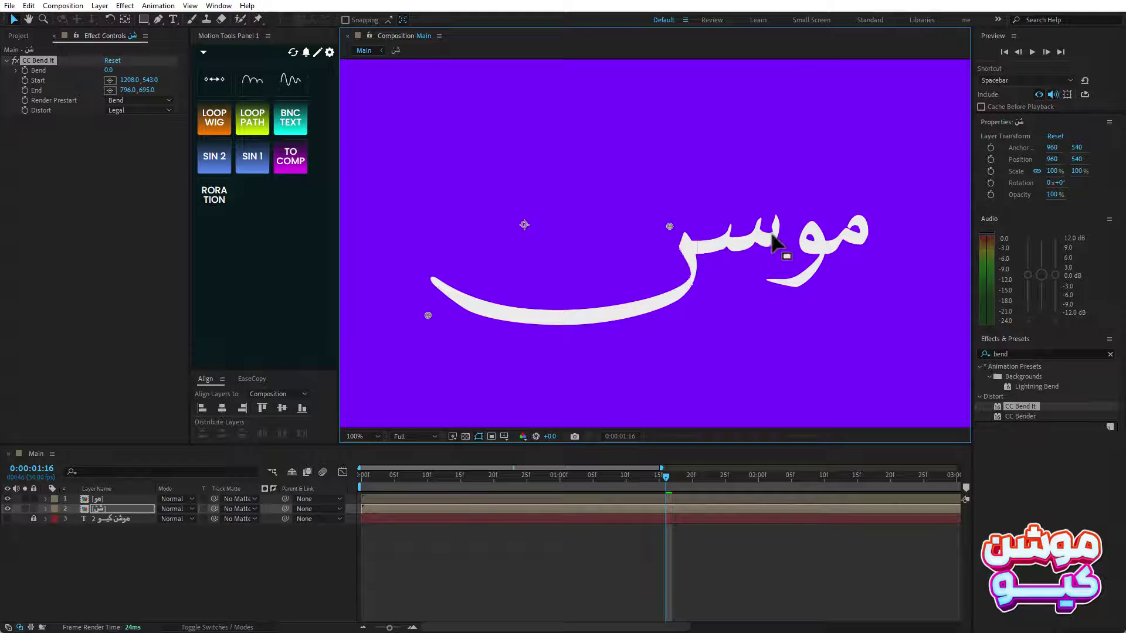
drag(673, 232, 696, 228)
scroll(737, 213, down, 2)
scroll(746, 217, up, 2)
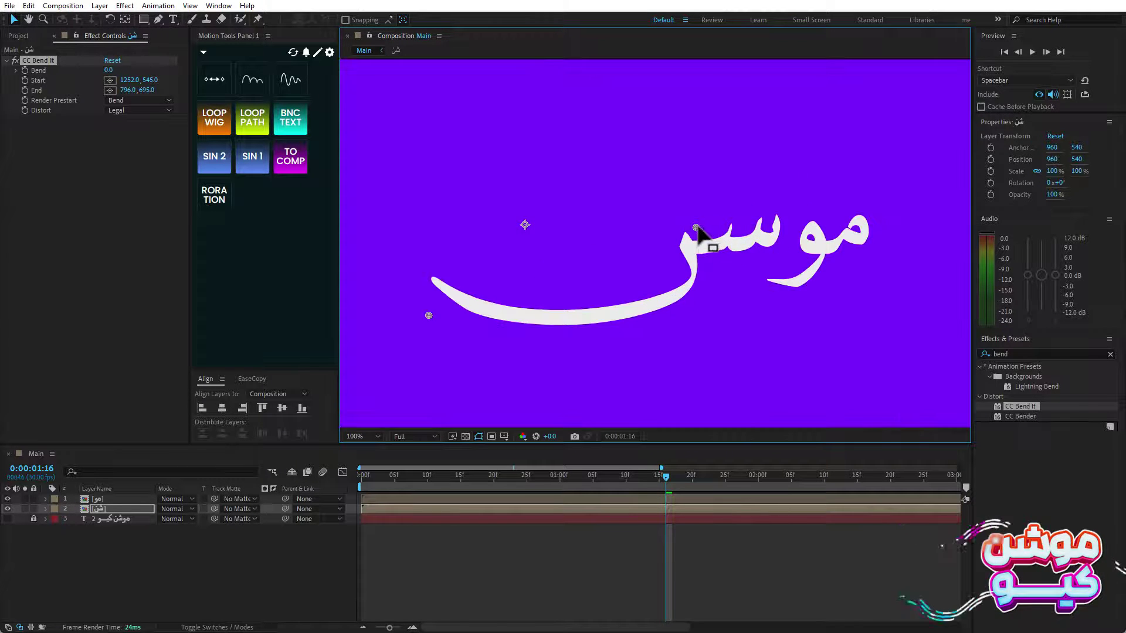
drag(696, 228, 586, 221)
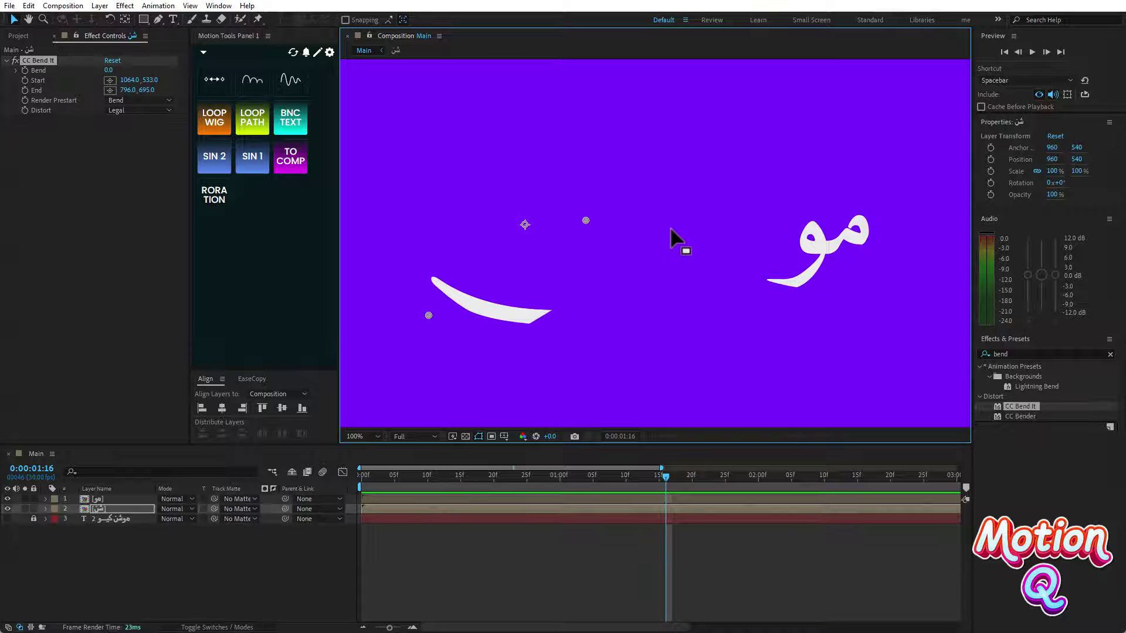
mouse_move(586, 221)
mouse_down()
mouse_move(686, 245)
mouse_move(693, 226)
mouse_up()
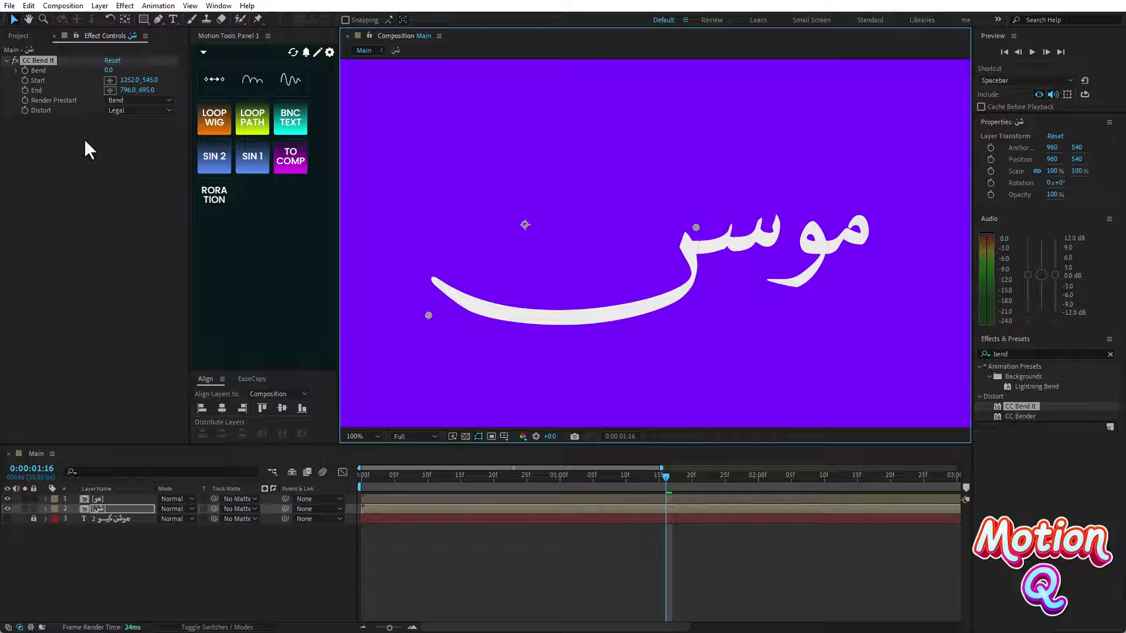
Step: Set CC Bend It's Bend to -28 and Render Prestart to Static
drag(112, 69, 95, 70)
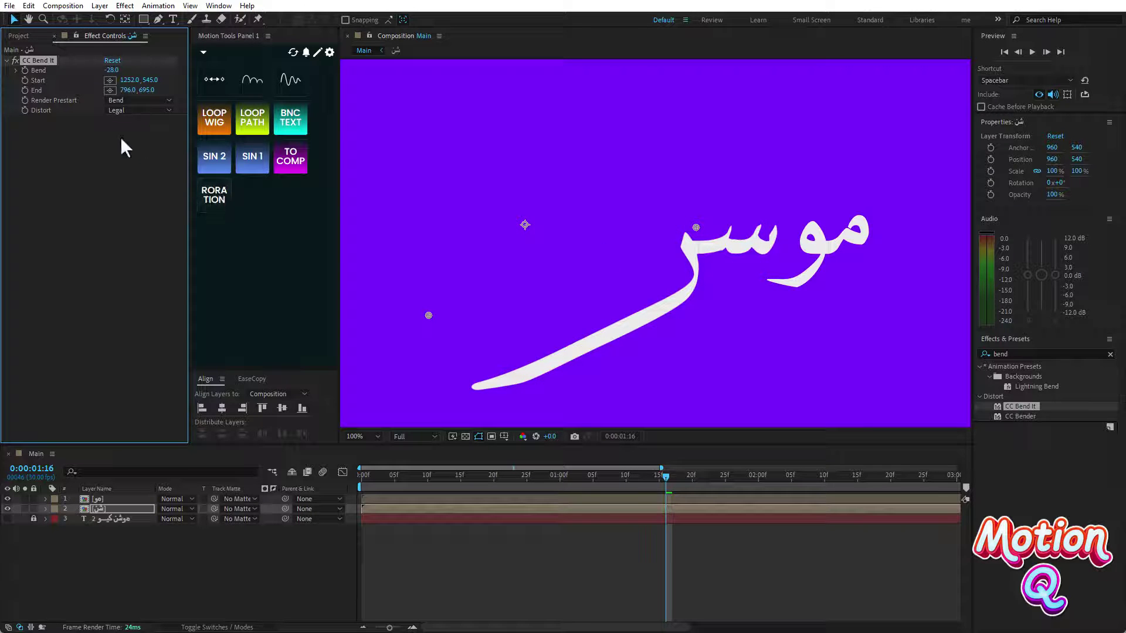
click(121, 100)
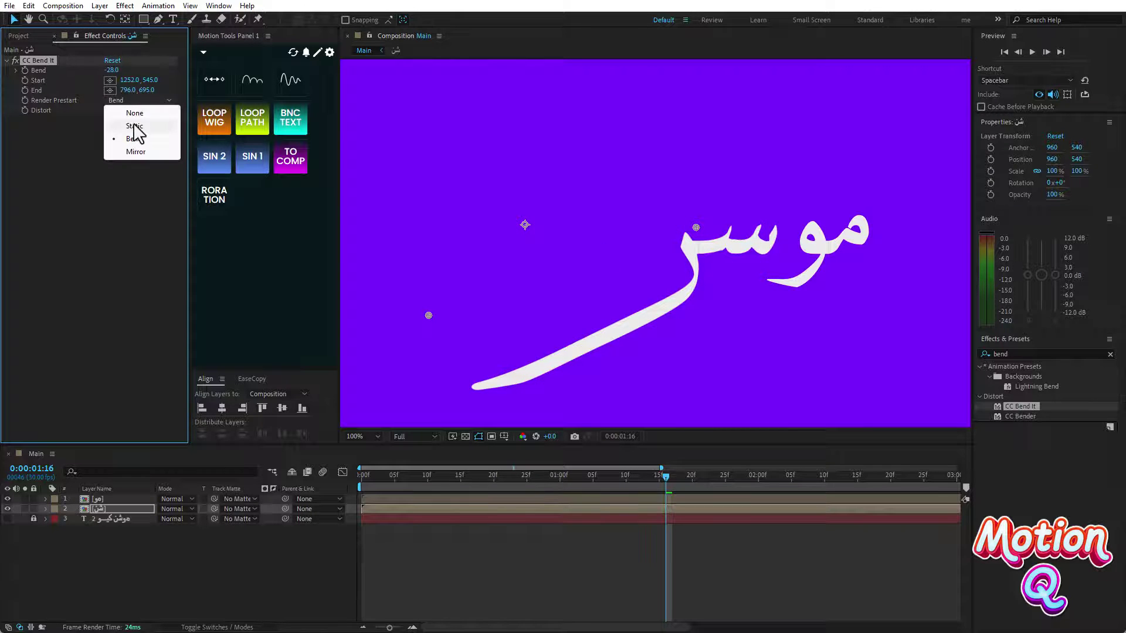
click(126, 125)
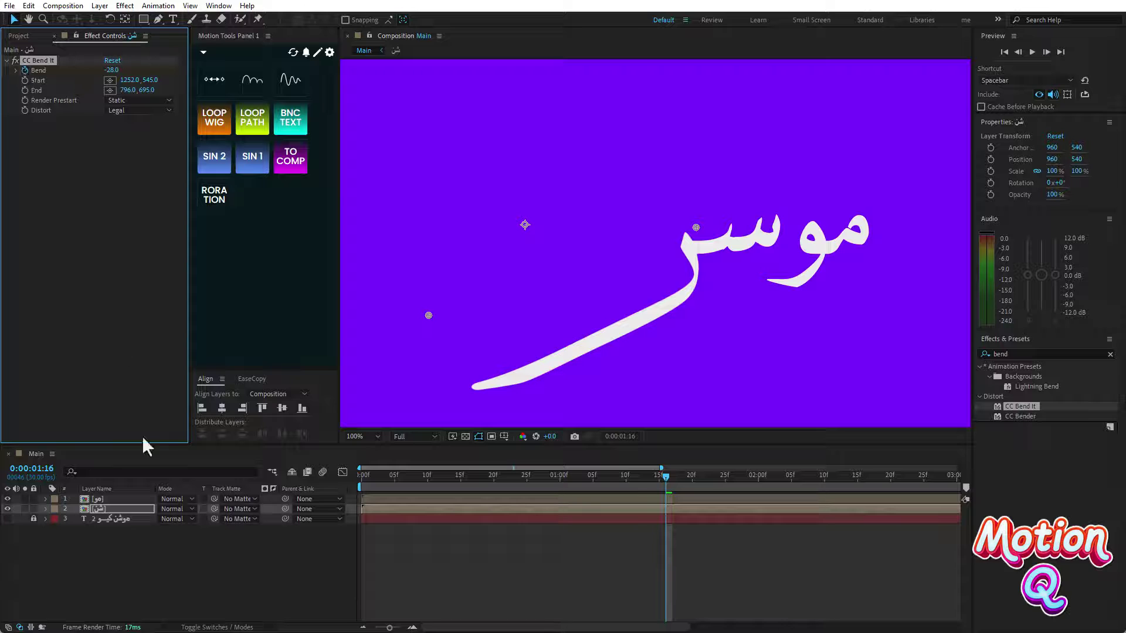
Step: Keyframe Bend from -28.0 at 1:05 to 0.0 at 1:16 and preview the bend
click(100, 510)
key(u)
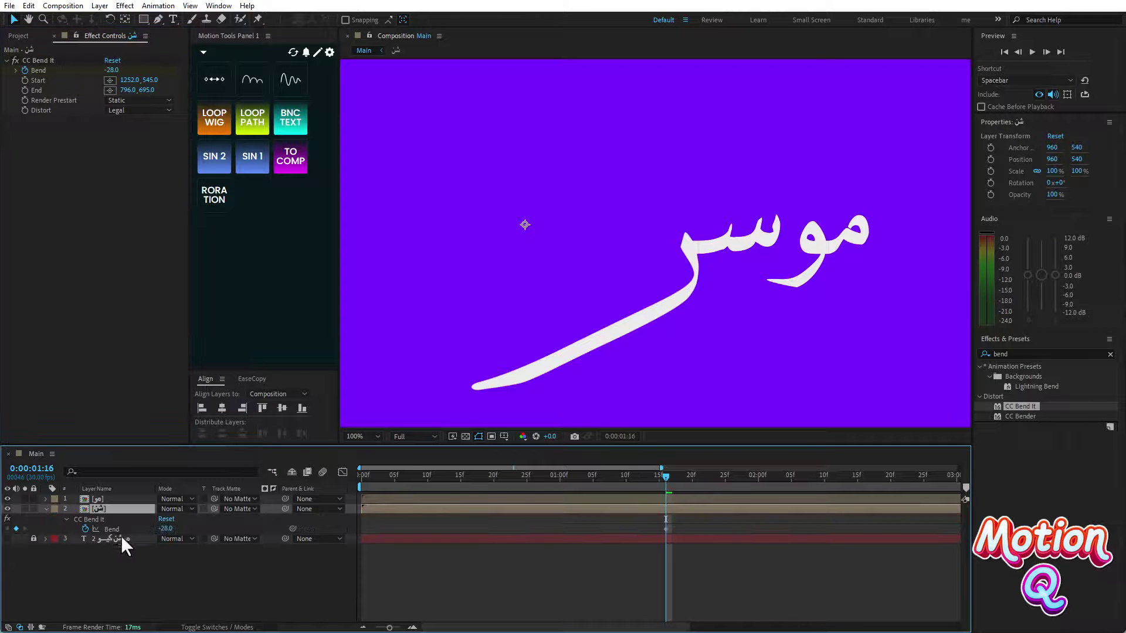
drag(664, 529, 599, 530)
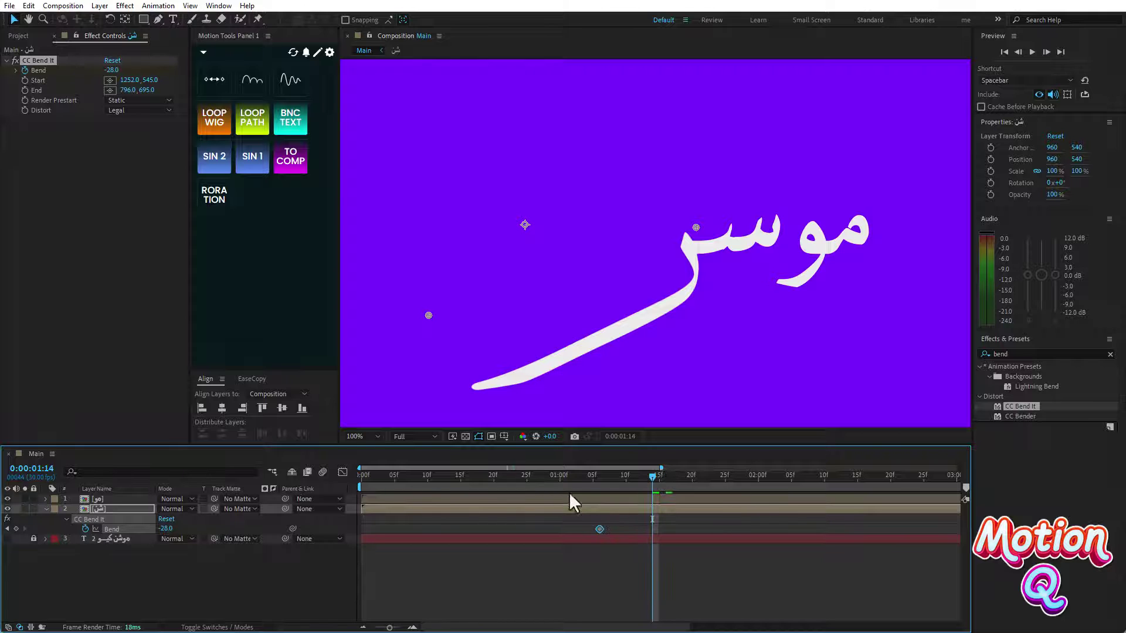
drag(569, 480, 662, 480)
click(113, 71)
text(0)
key(Return)
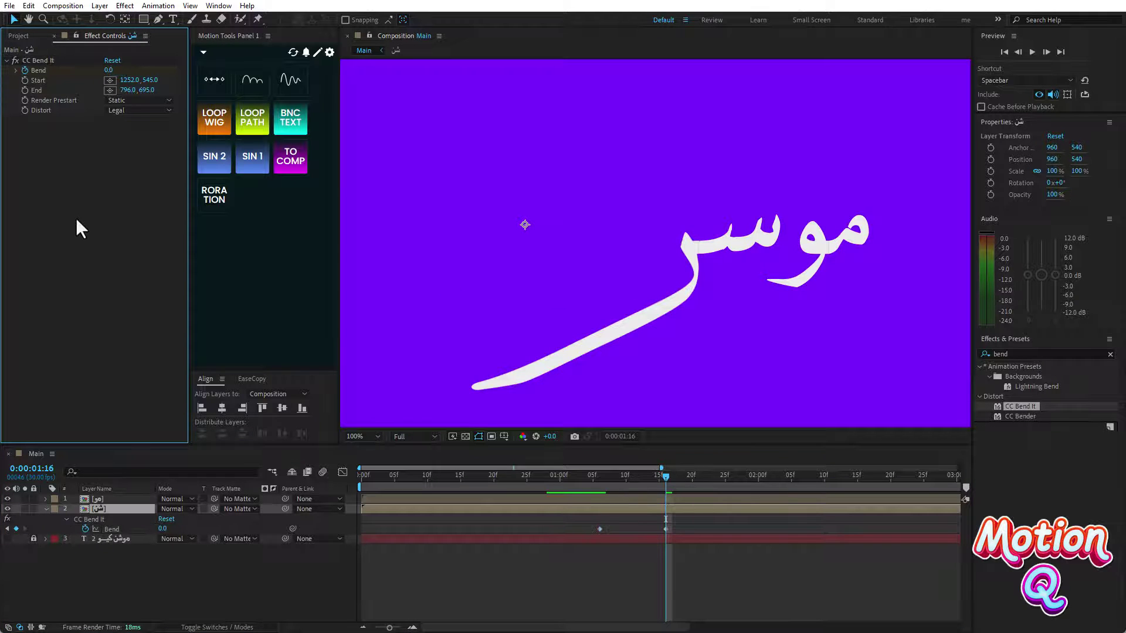
click(539, 476)
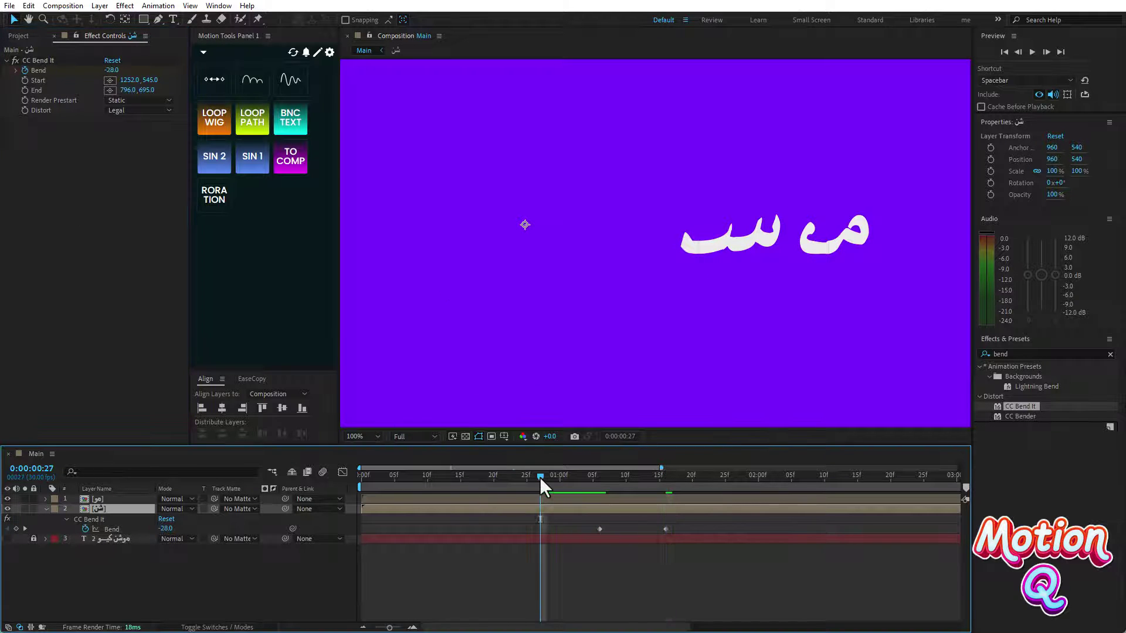
key(space)
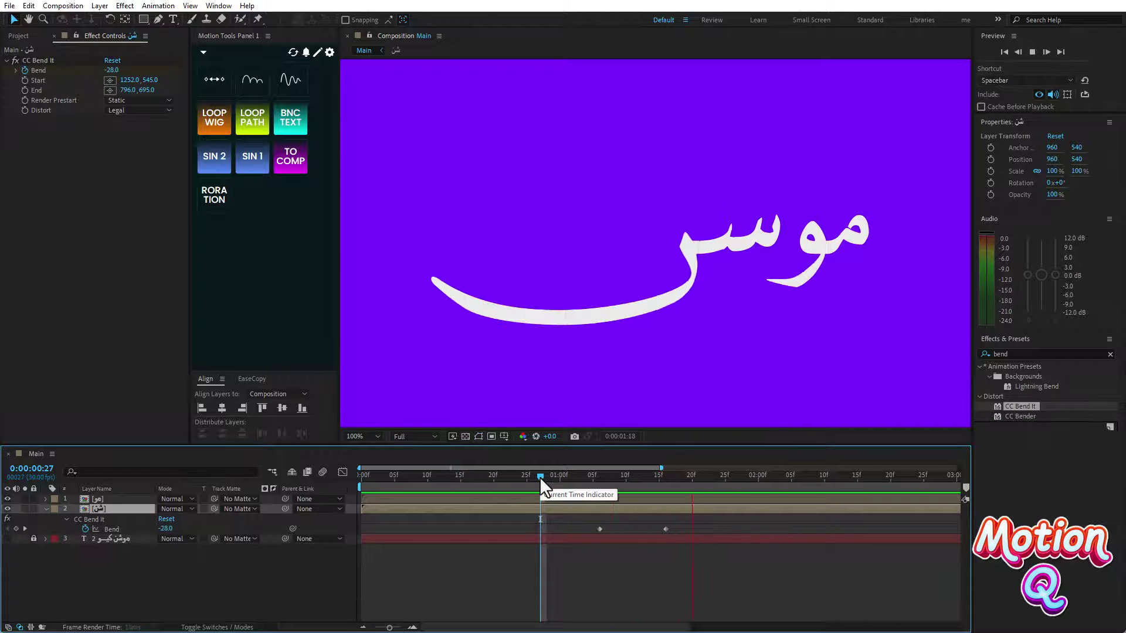
click(567, 477)
drag(568, 478, 593, 478)
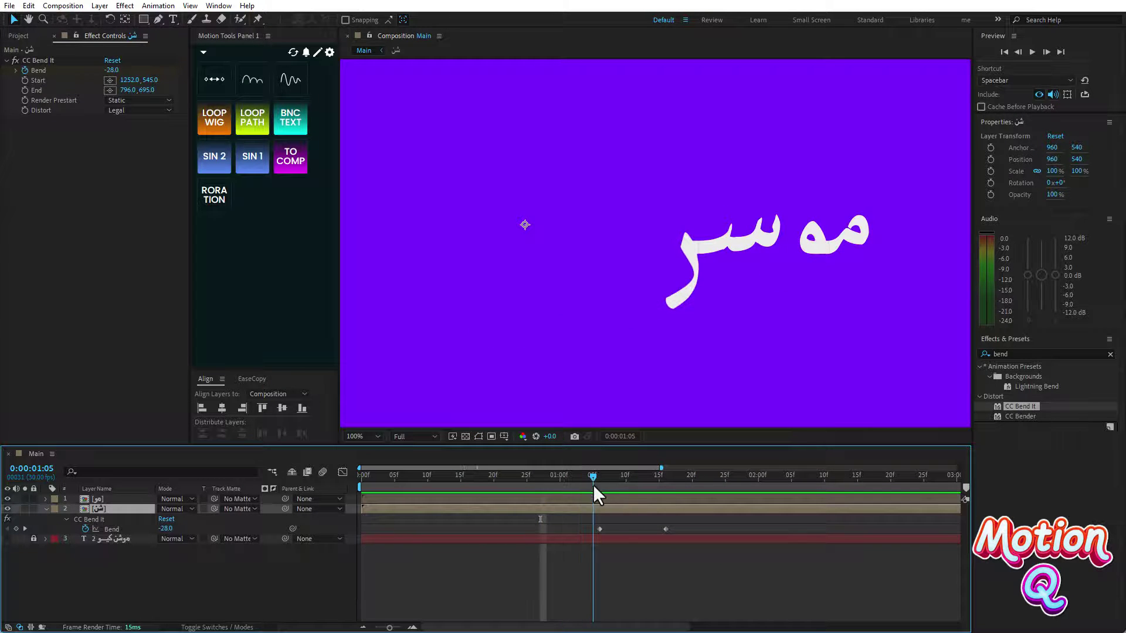
click(599, 529)
Step: Easy-ease the Bend keyframes and add an Elastic Controller to the Bend animation
right_click(599, 529)
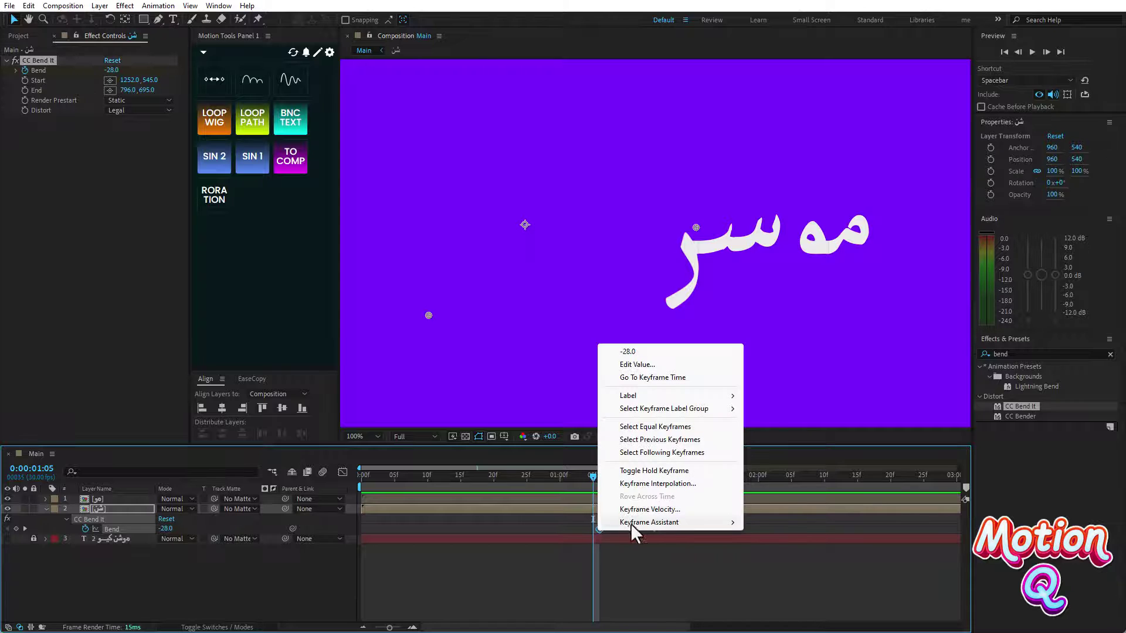
mouse_move(719, 522)
click(776, 442)
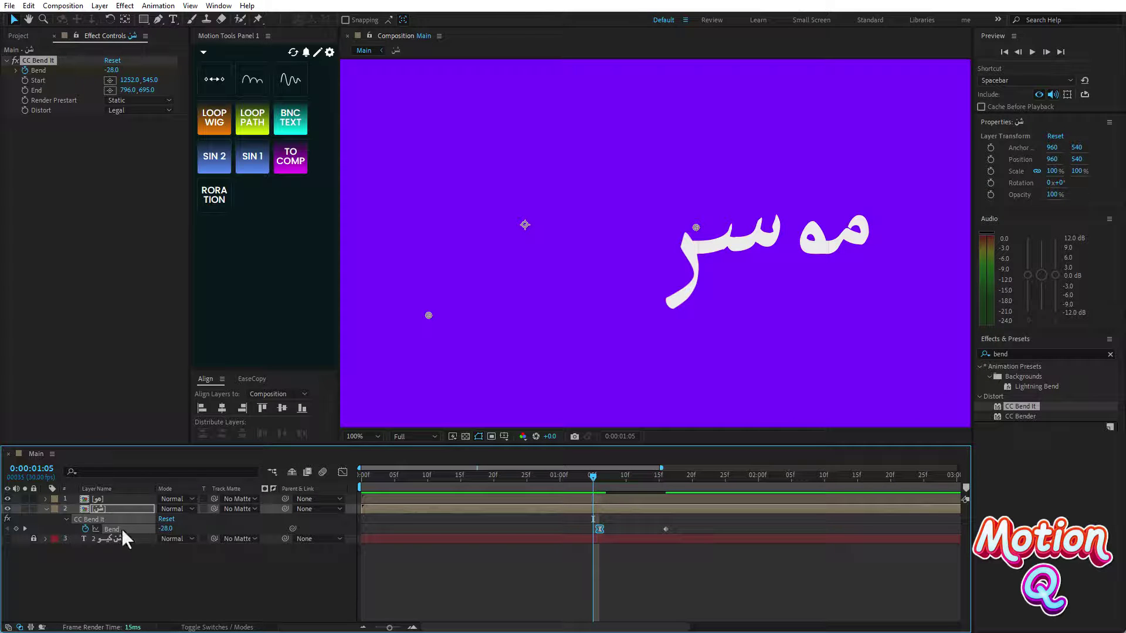
click(53, 529)
click(106, 528)
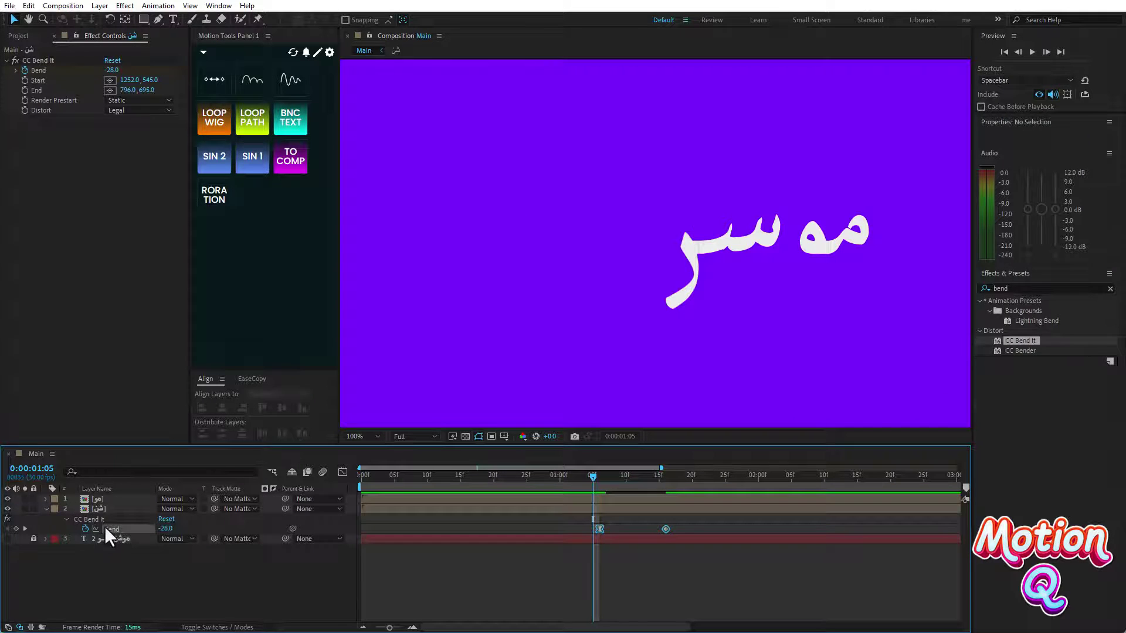
click(282, 129)
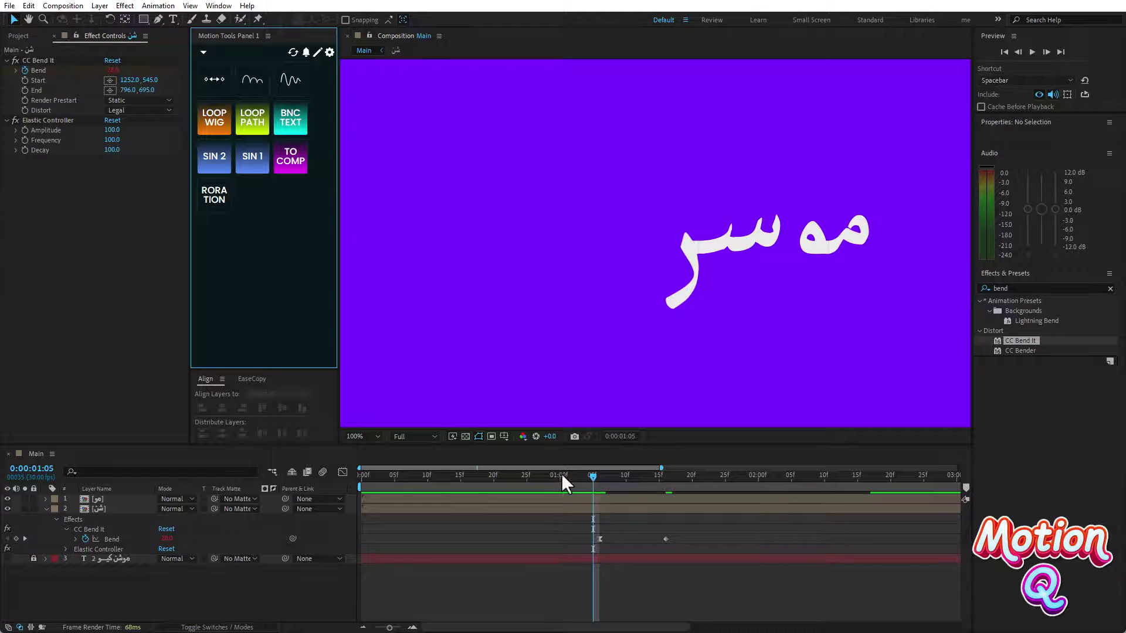
Step: Preview the elastic bend from 0:26 and from the start, zooming the timeline out
drag(562, 476, 547, 475)
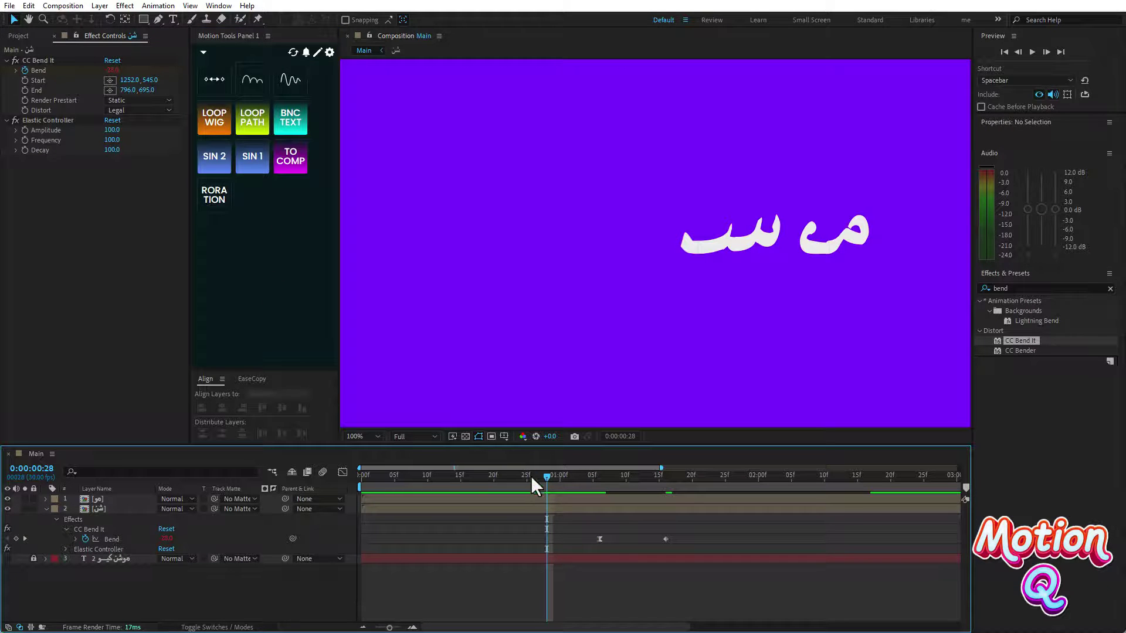
click(532, 476)
key(space)
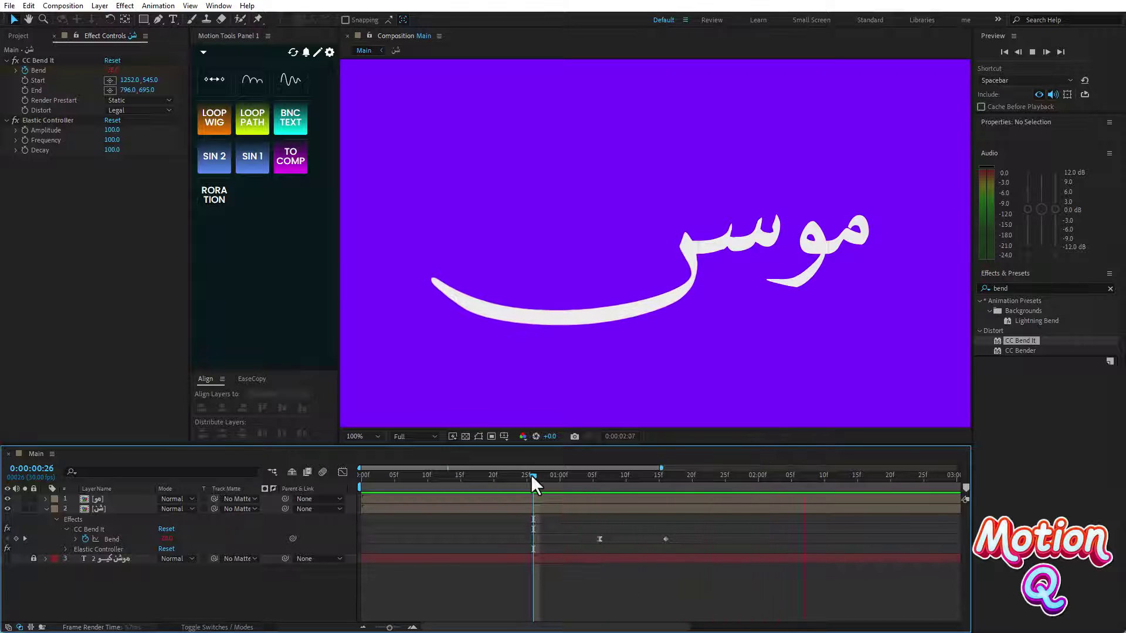
key(space)
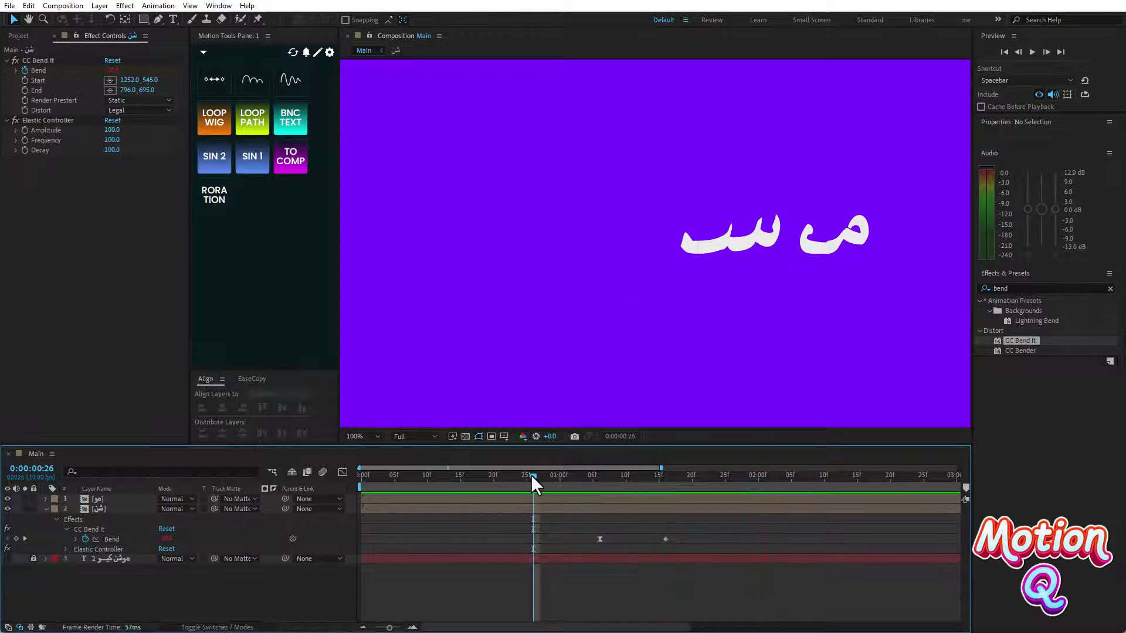
key(space)
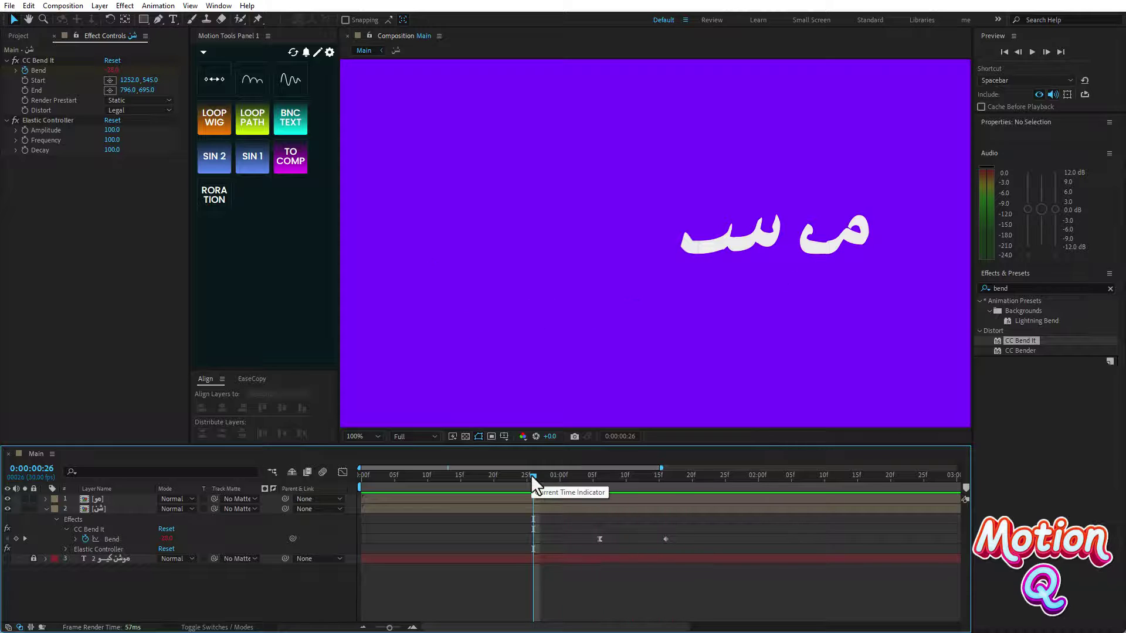
key(minus)
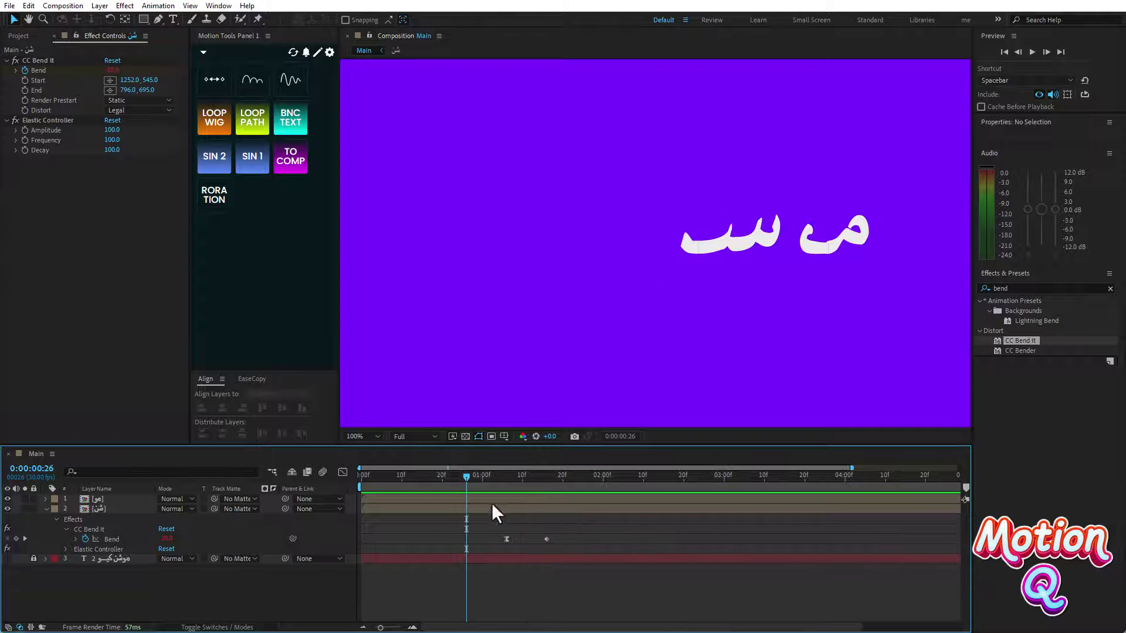
click(374, 476)
key(space)
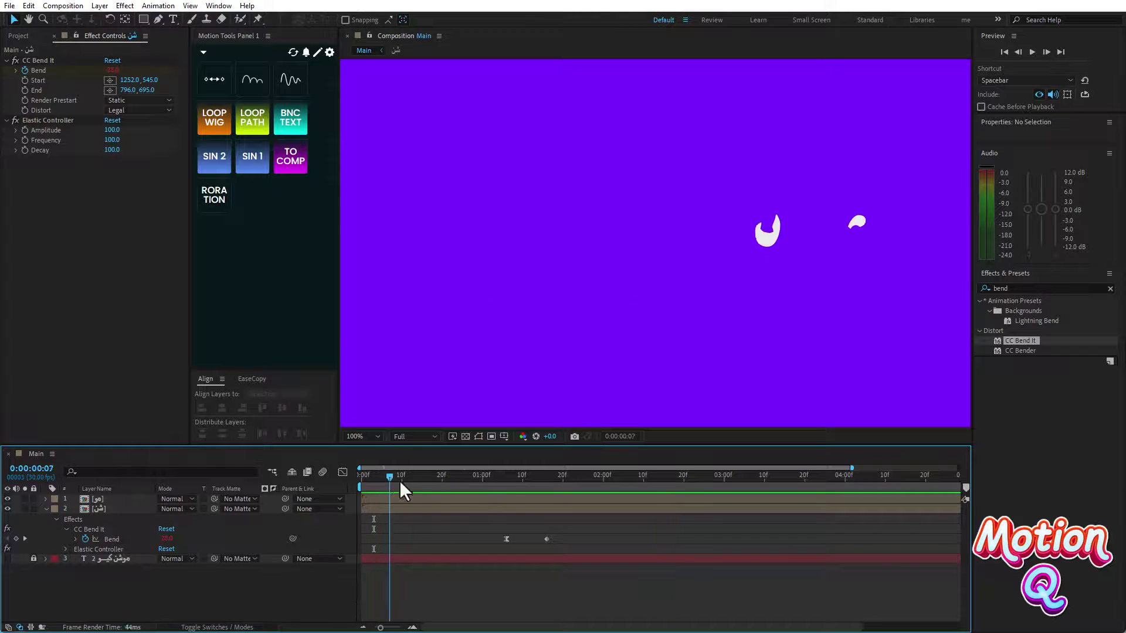
key(space)
drag(560, 496, 647, 499)
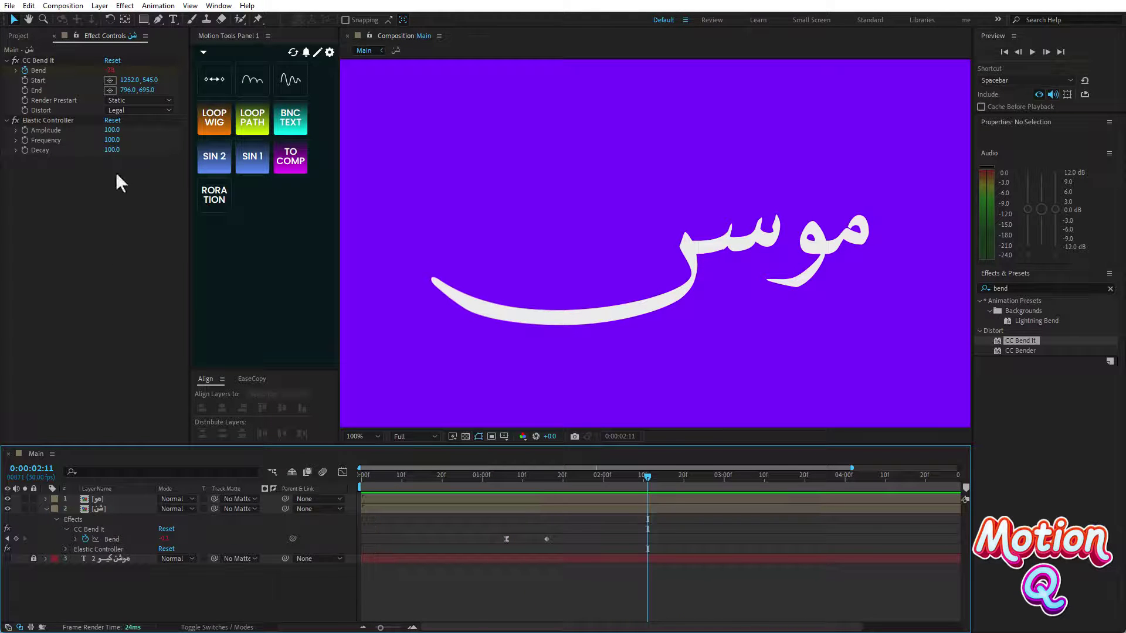
Step: Lower the Elastic Controller Decay to 50 and preview the result
click(112, 150)
text(50)
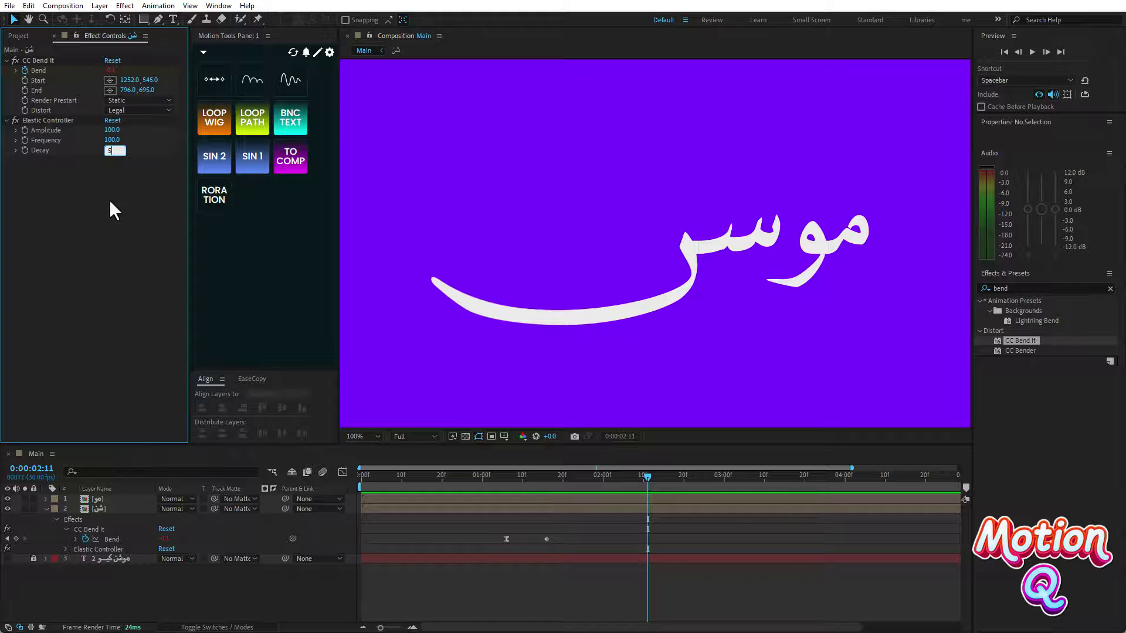
key(Return)
click(446, 472)
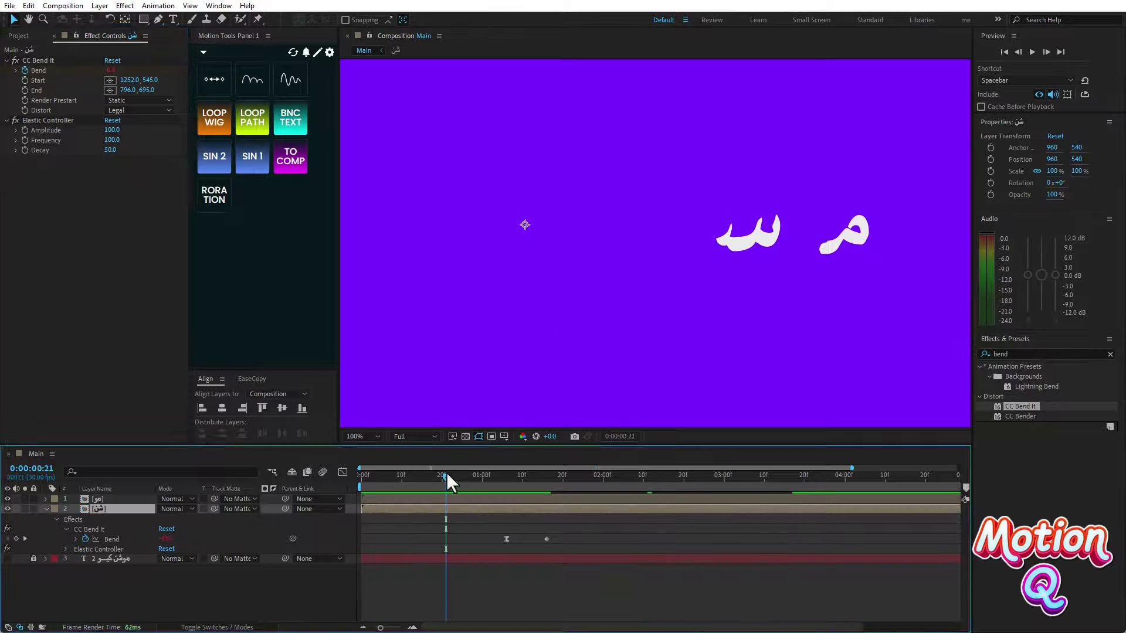
key(space)
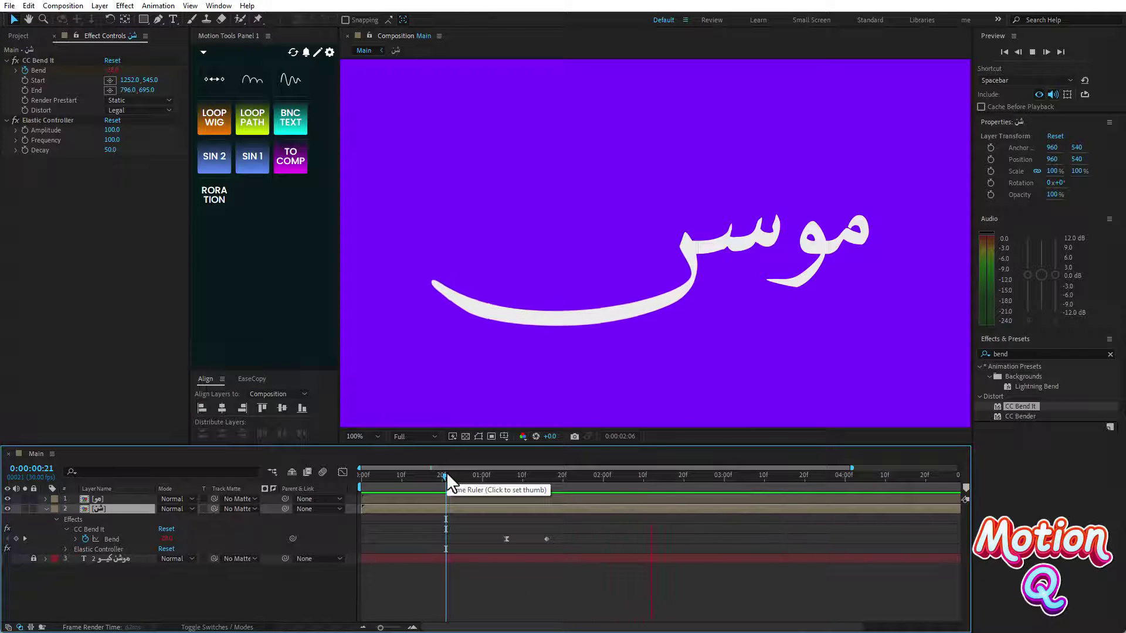
drag(445, 472, 536, 481)
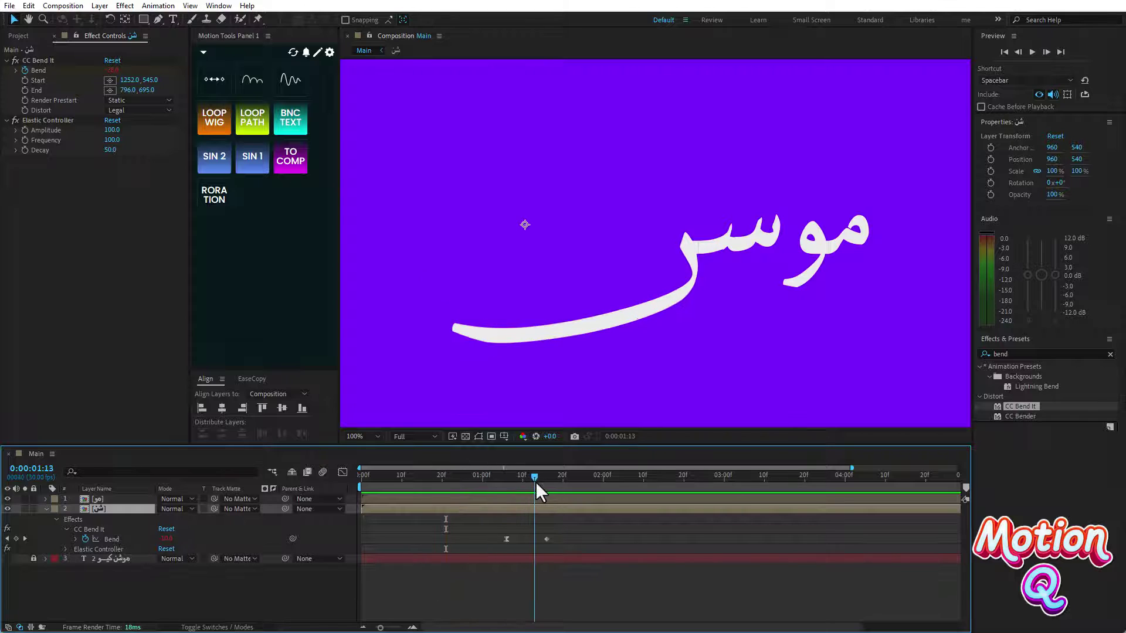
Step: Collapse the swash layer and slide it to start at the current time, near 1:02
click(45, 509)
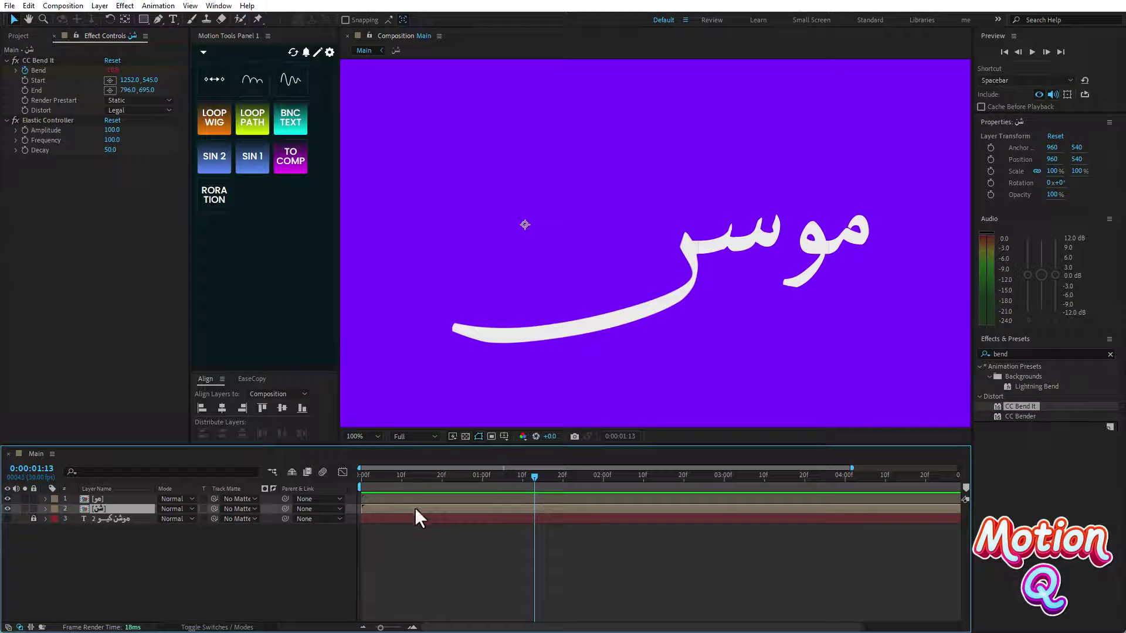
drag(414, 508, 545, 506)
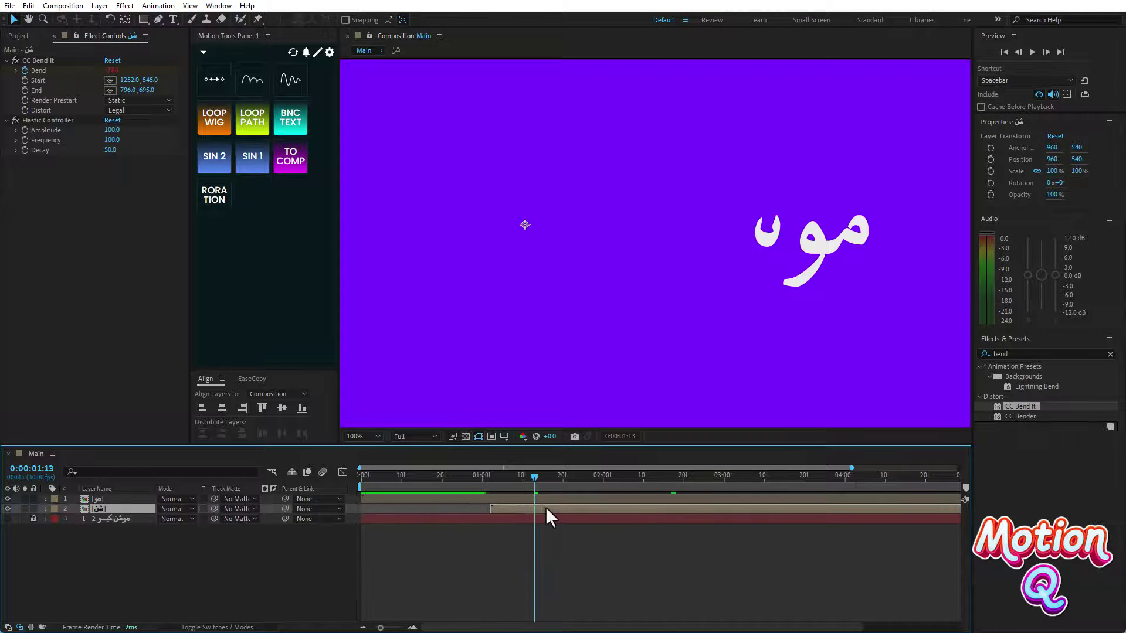
drag(563, 507, 589, 507)
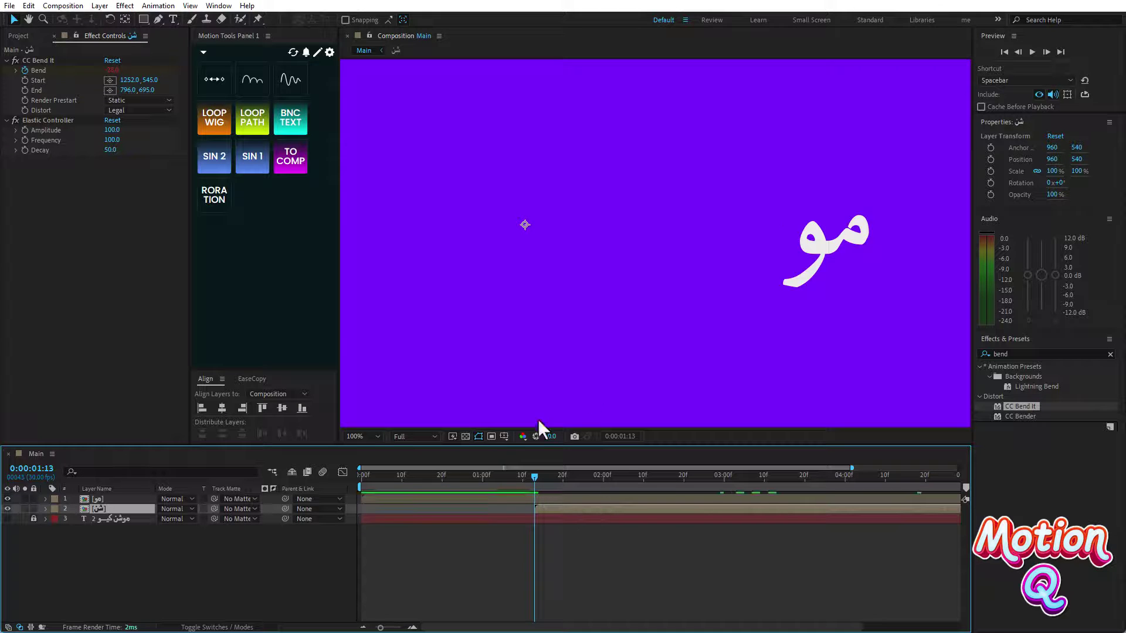
Step: Preview the reveal from near the start and show the full comp duration
click(384, 474)
key(space)
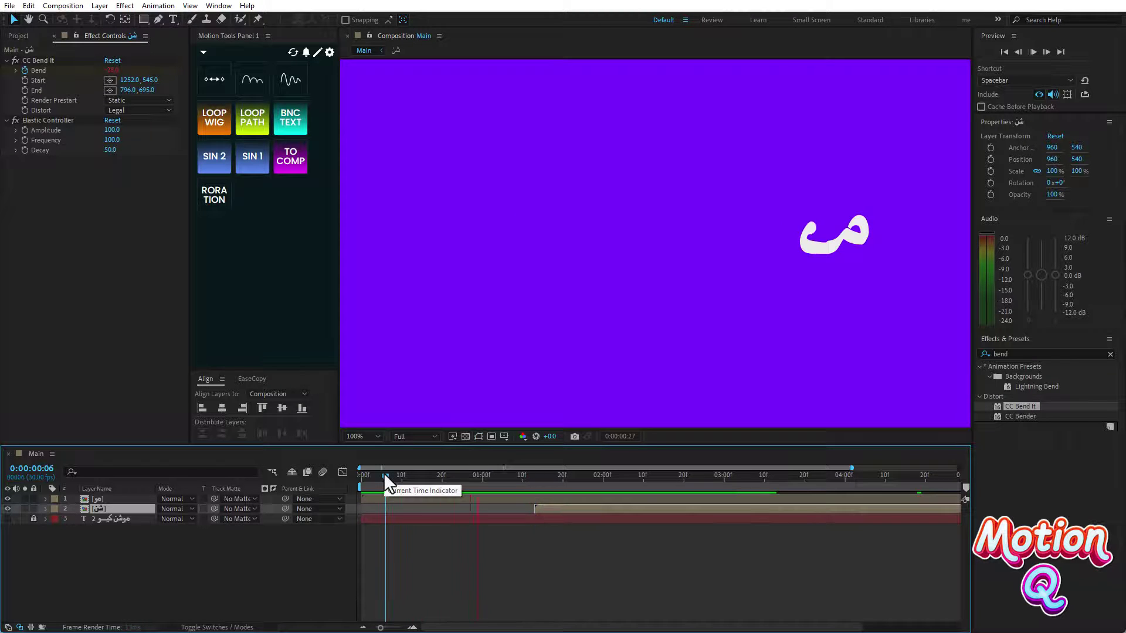
key(space)
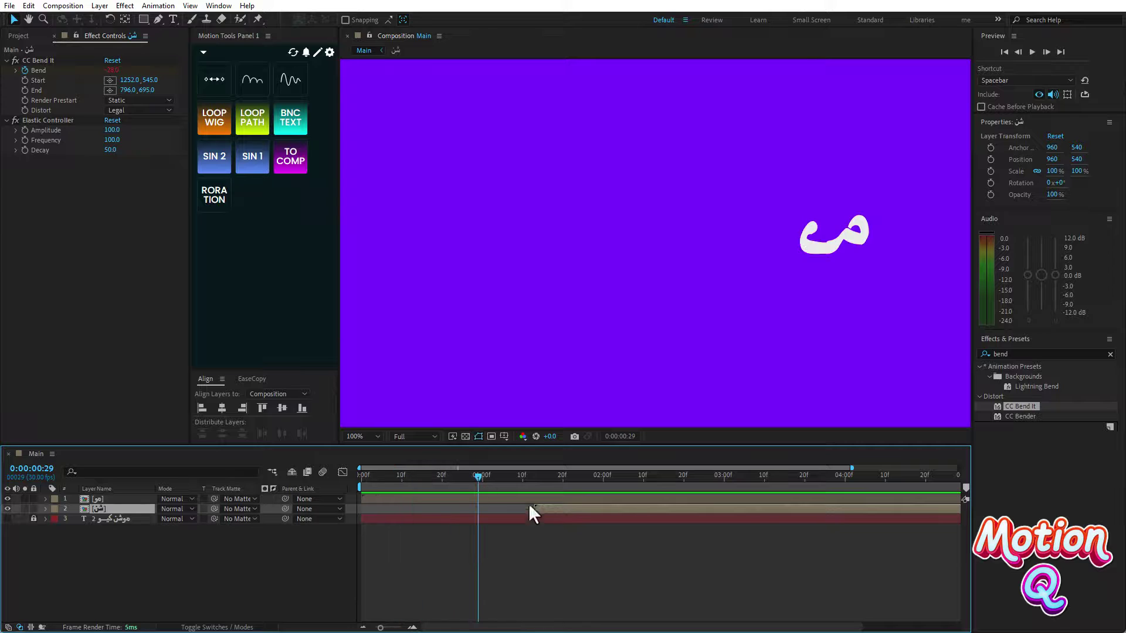
key(space)
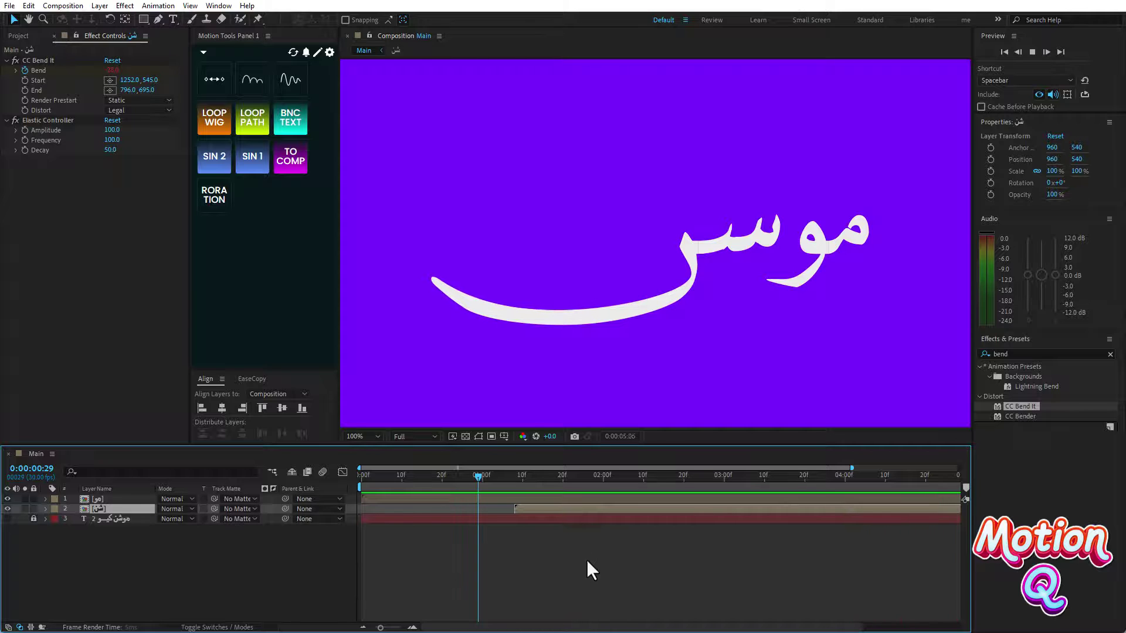
key(minus)
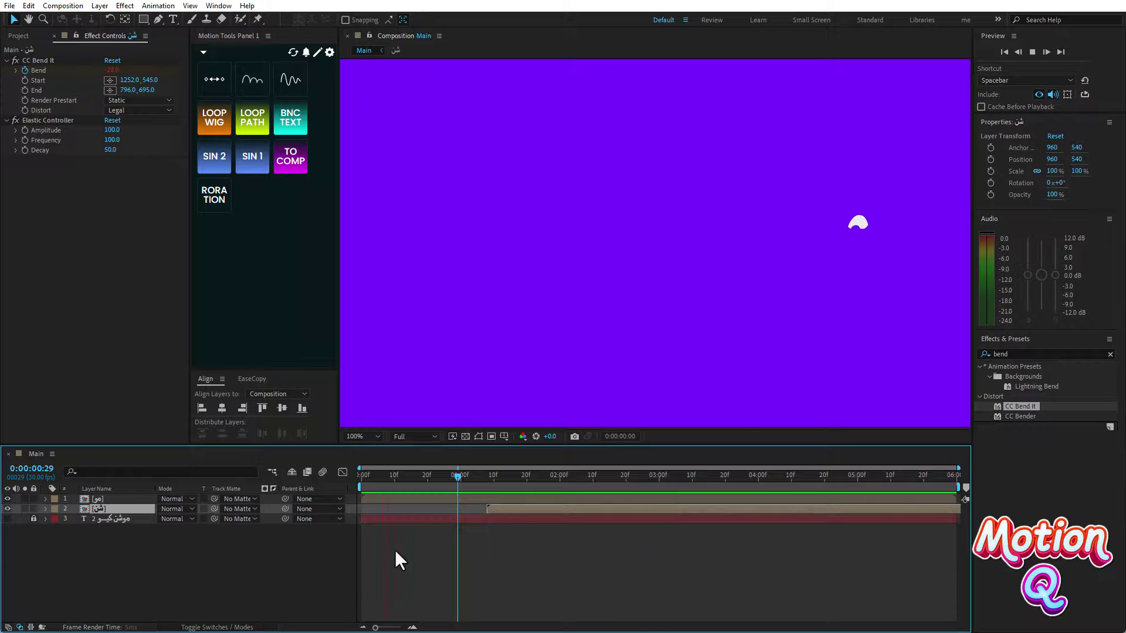
drag(450, 478, 660, 476)
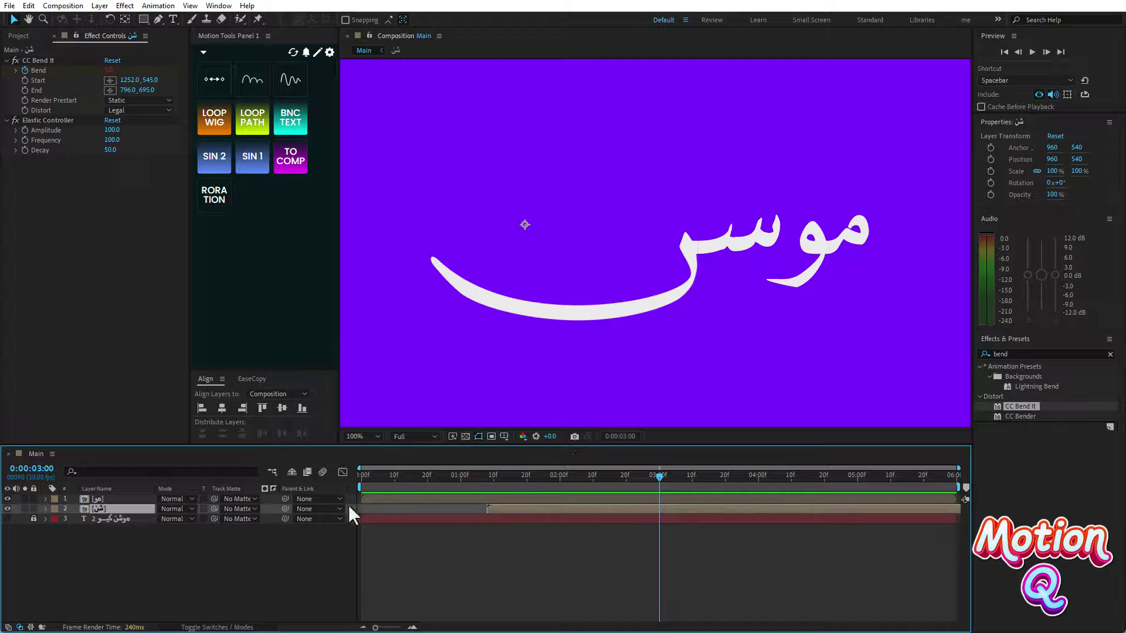
drag(447, 479, 774, 476)
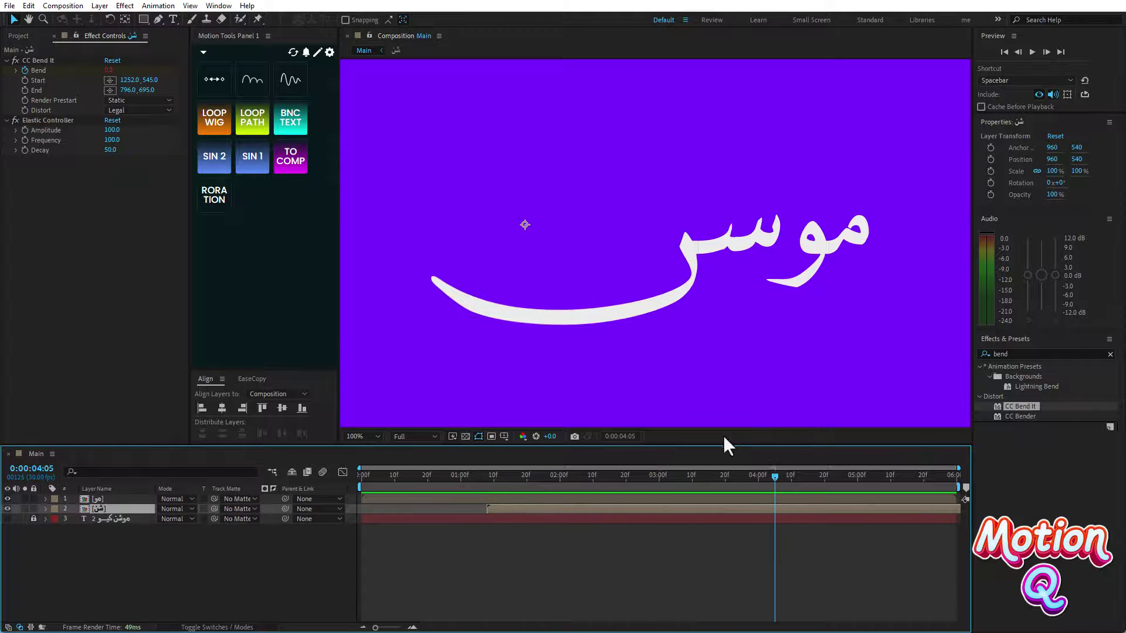
click(106, 338)
key(g)
click(34, 519)
click(7, 518)
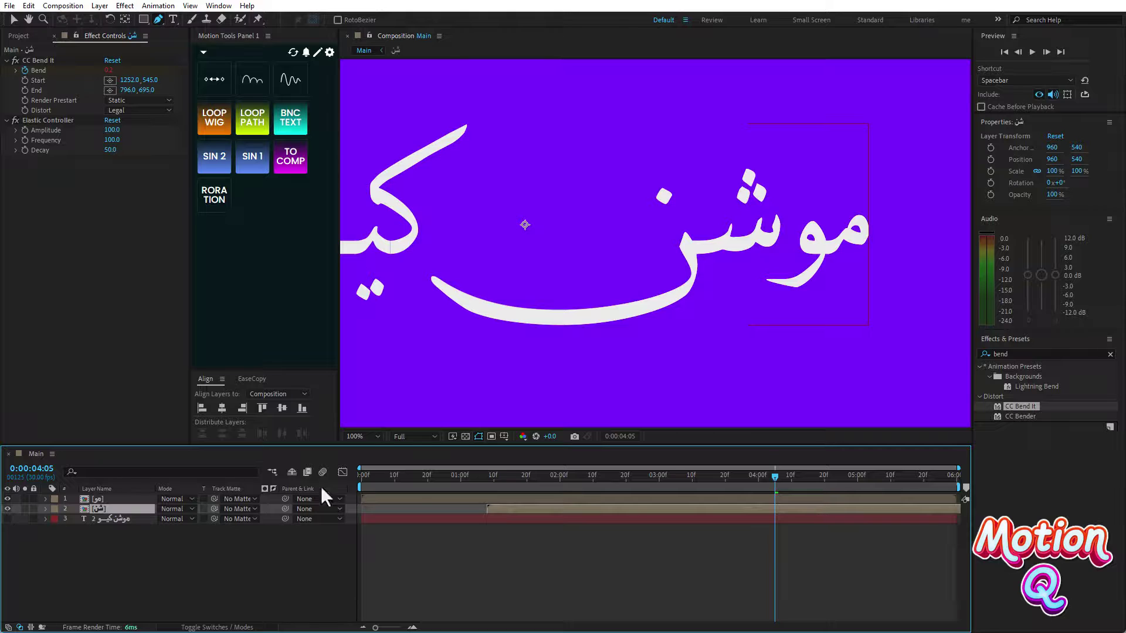
drag(774, 476, 821, 476)
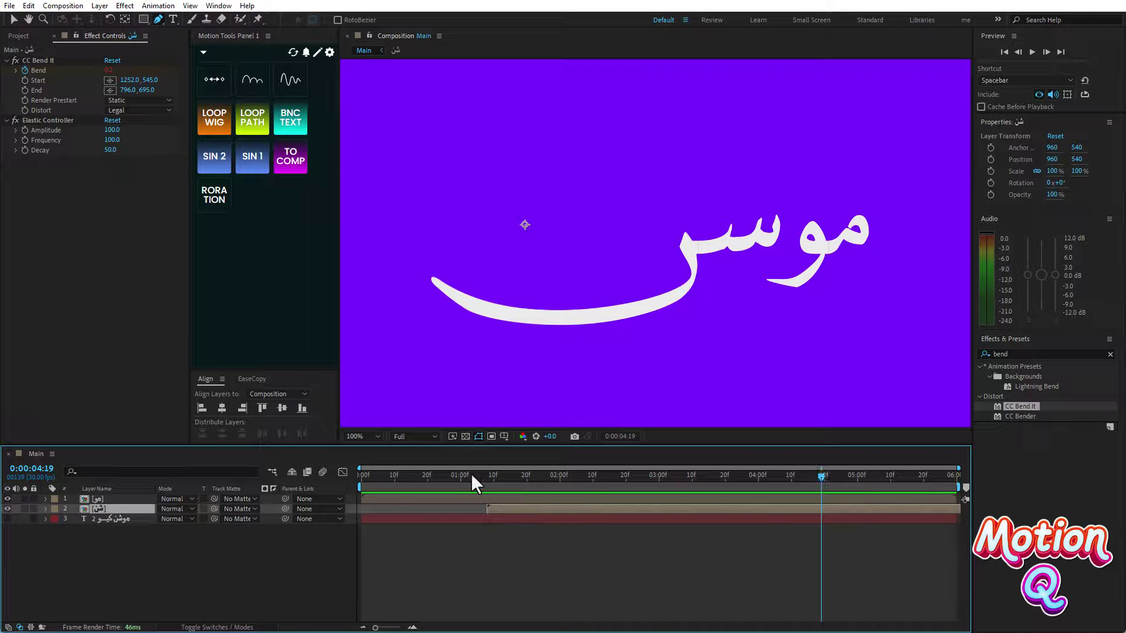
drag(800, 475, 908, 460)
Step: Pre-compose the 'مو' and 'ش' layers into 'main' and clear the effects search
shift+click(106, 499)
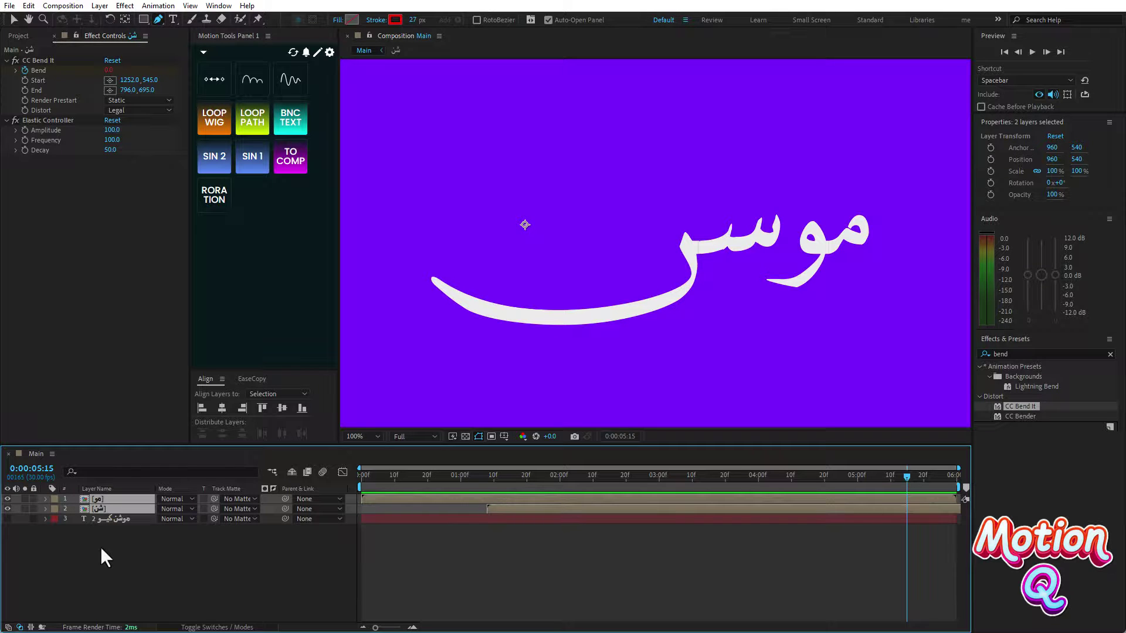
key(ctrl+shift+c)
text(main)
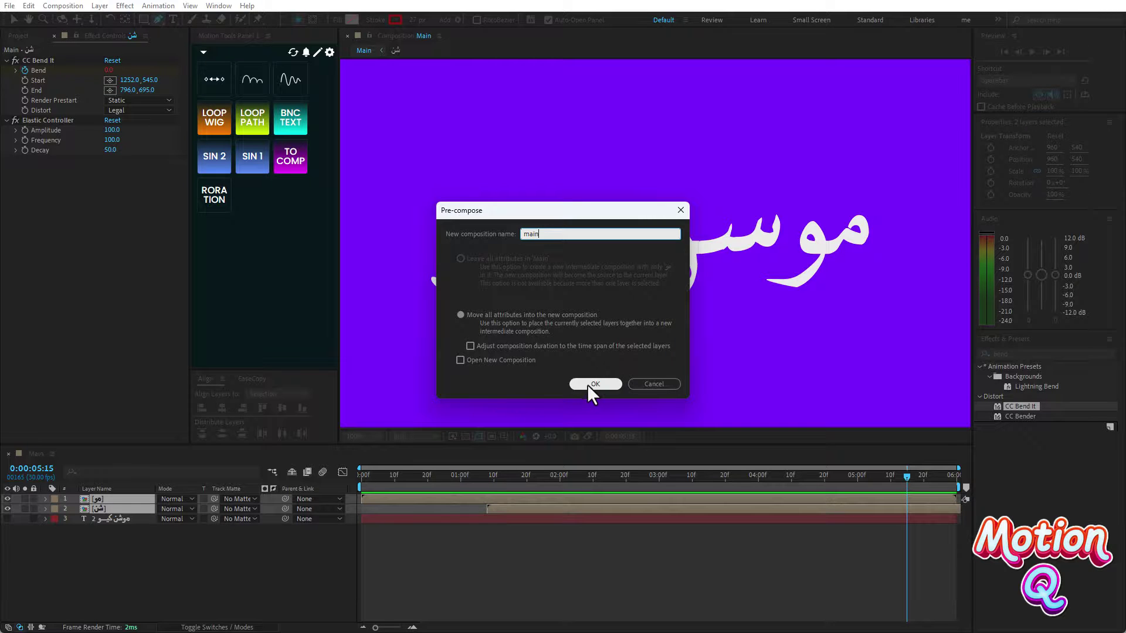
click(588, 385)
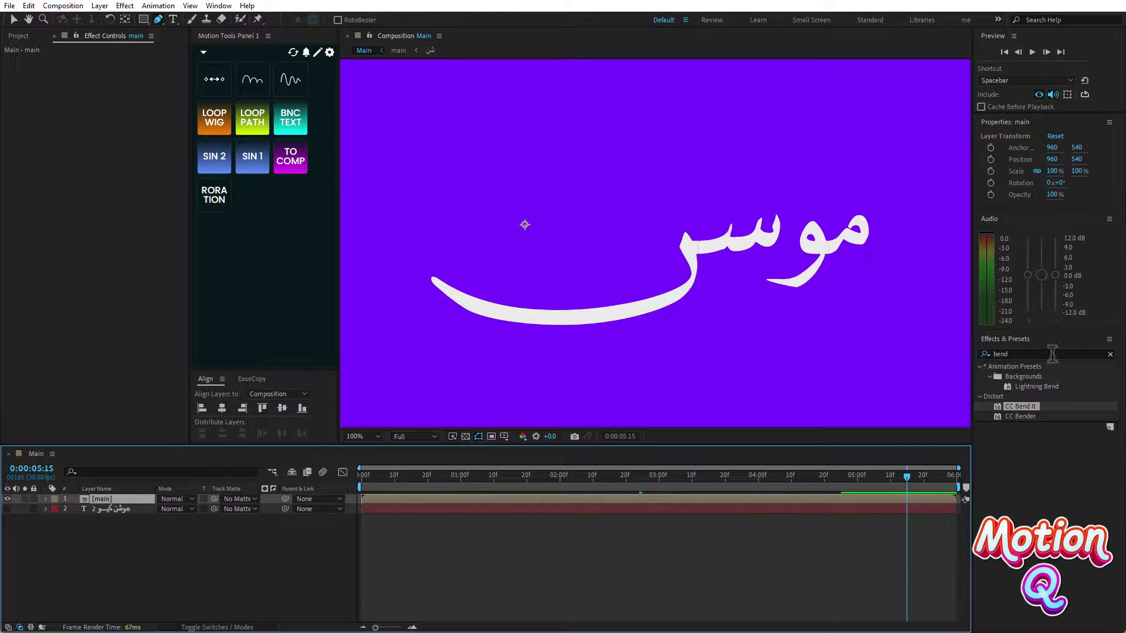
click(1110, 355)
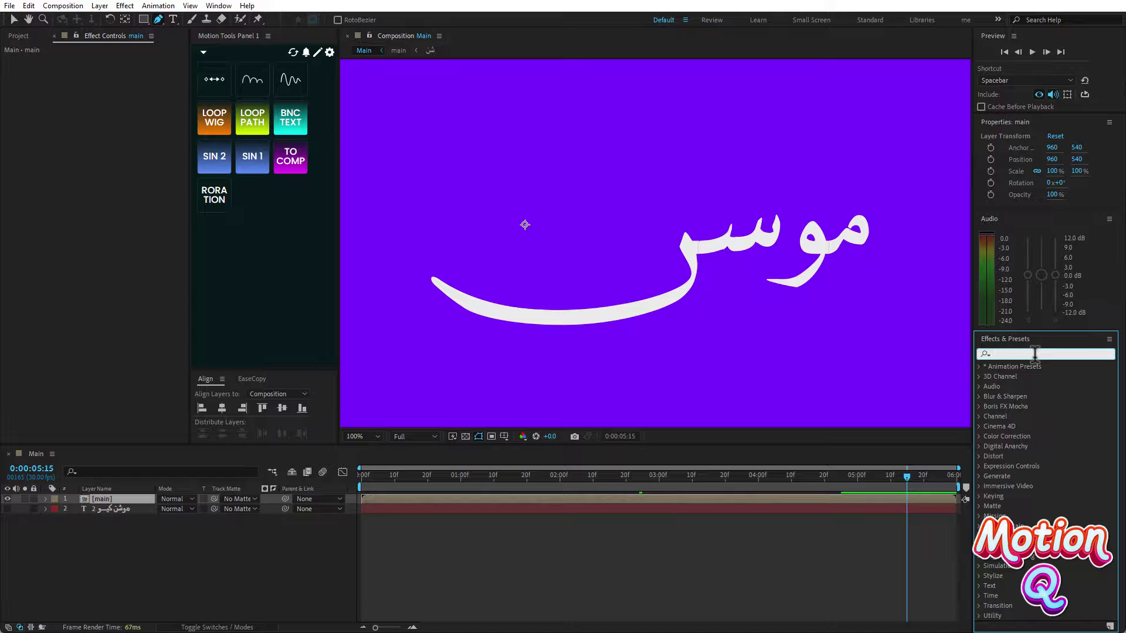
Step: Apply a Fill effect to the main layer and set its colour to orange
text(fill)
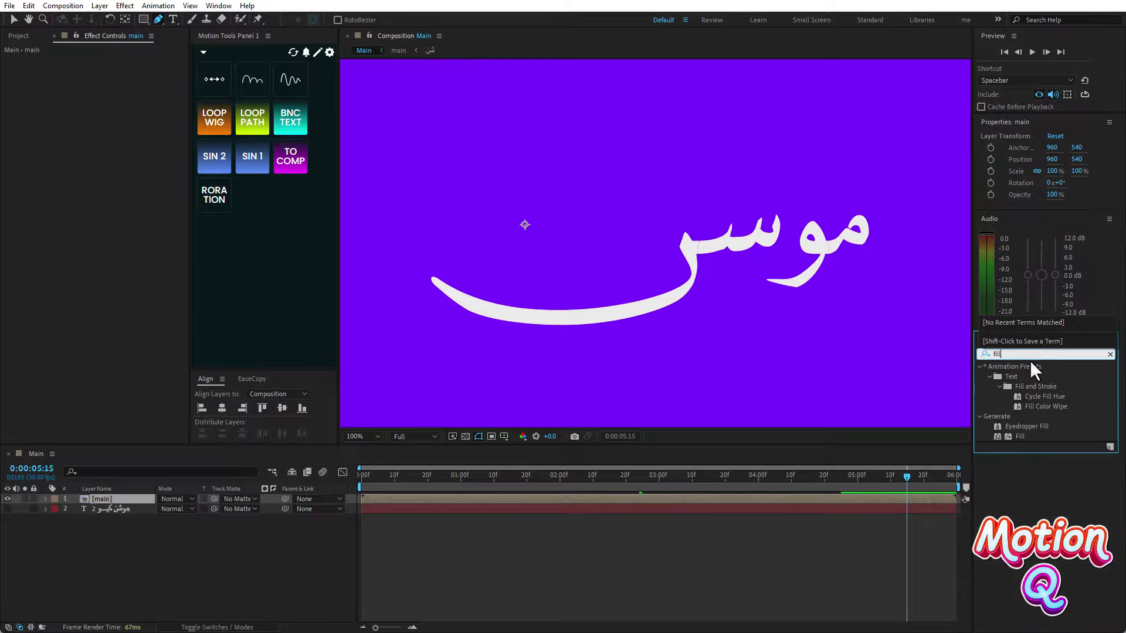
drag(1022, 435, 125, 501)
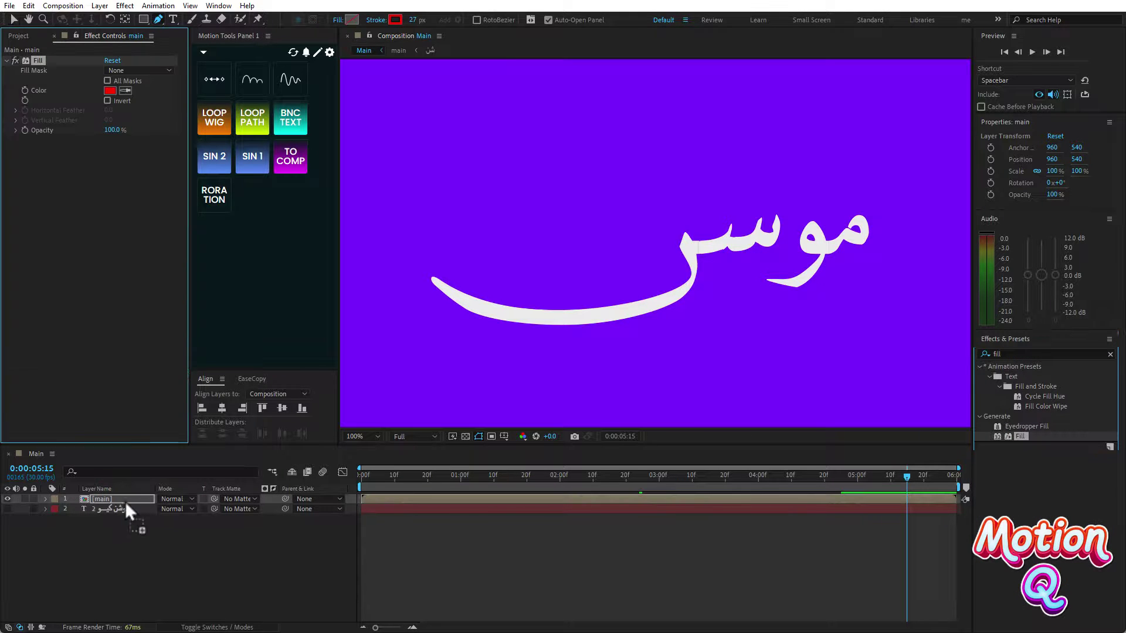
click(109, 91)
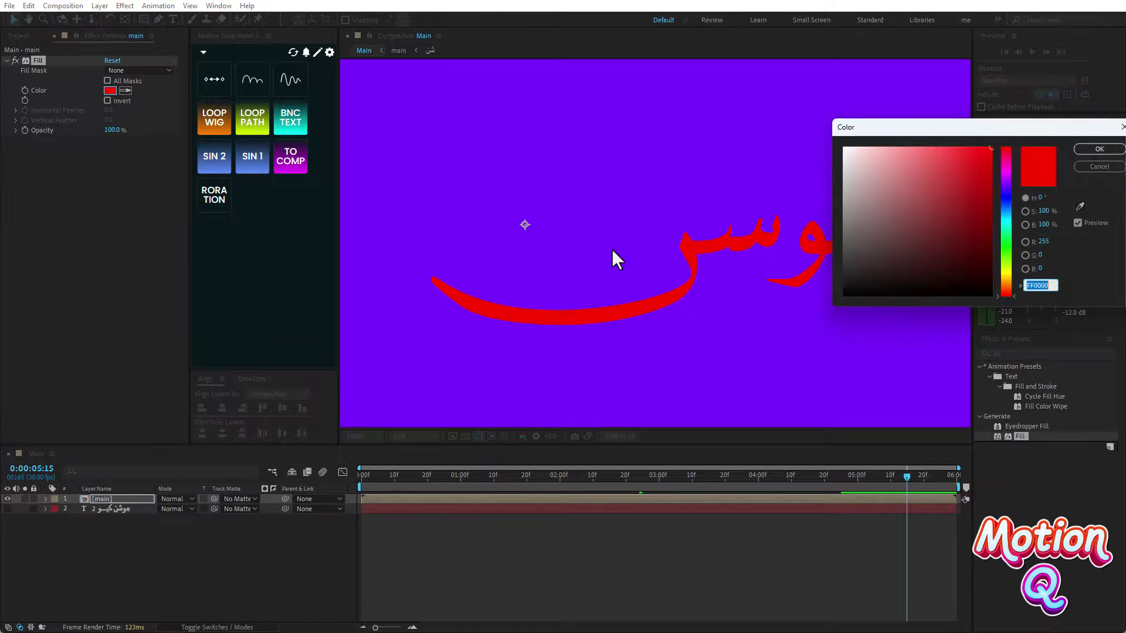
drag(1008, 296, 1006, 286)
key(Return)
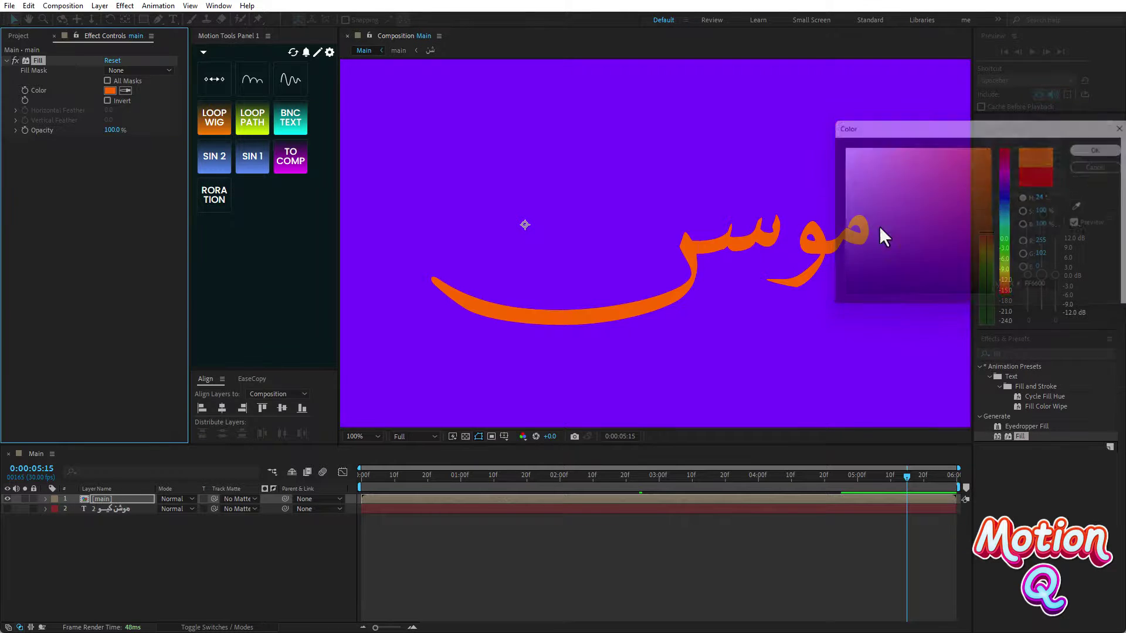
Step: Duplicate the main layer and change the copy's fill colour to yellow
click(105, 498)
key(ctrl+d)
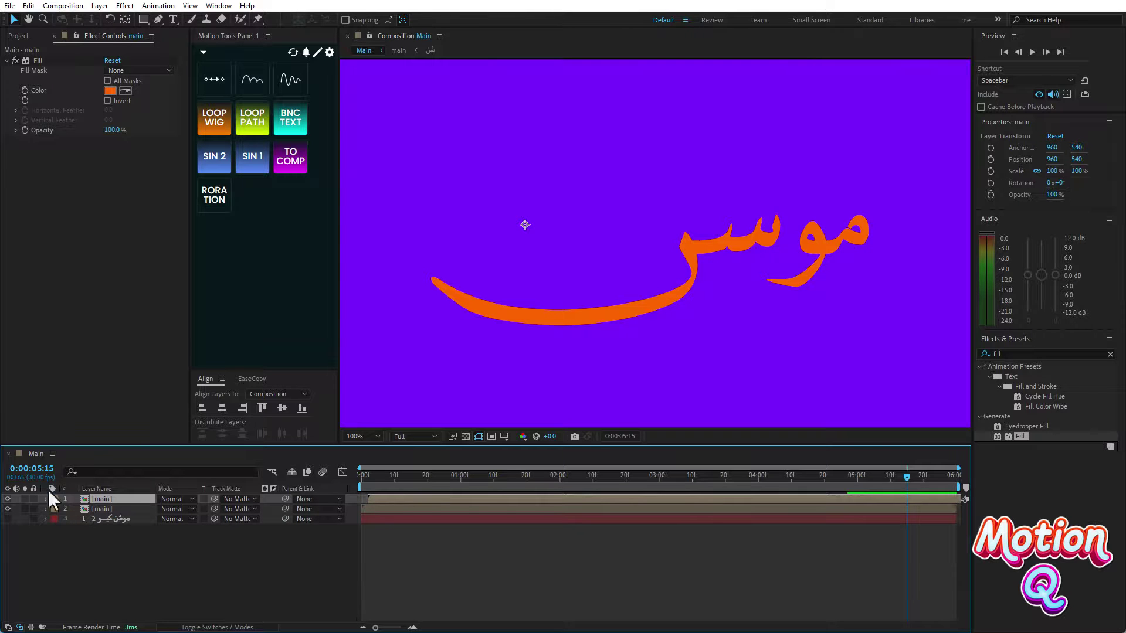
click(110, 90)
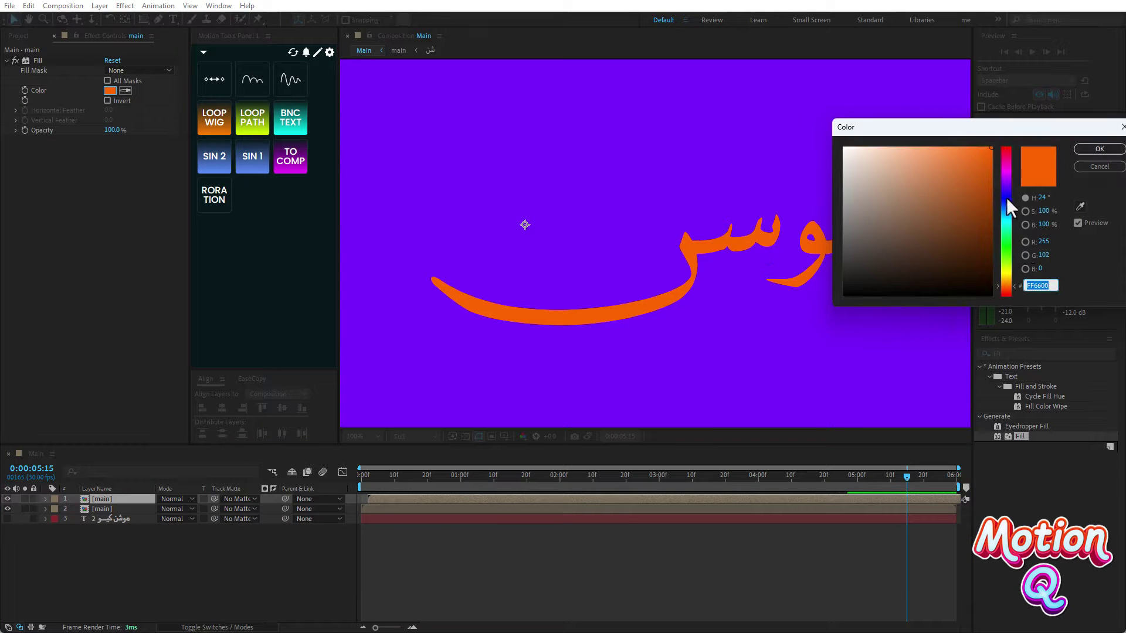
click(1006, 269)
click(1099, 149)
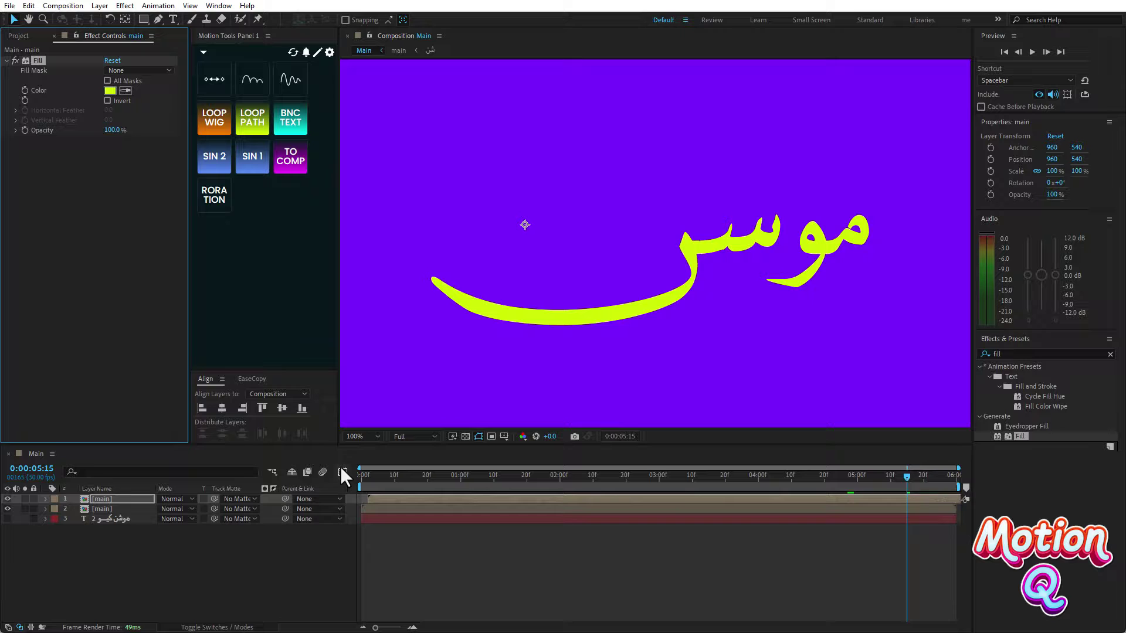
Step: Duplicate the top main layer again, fill it white, and return the playhead to the start
click(123, 498)
key(ctrl+d)
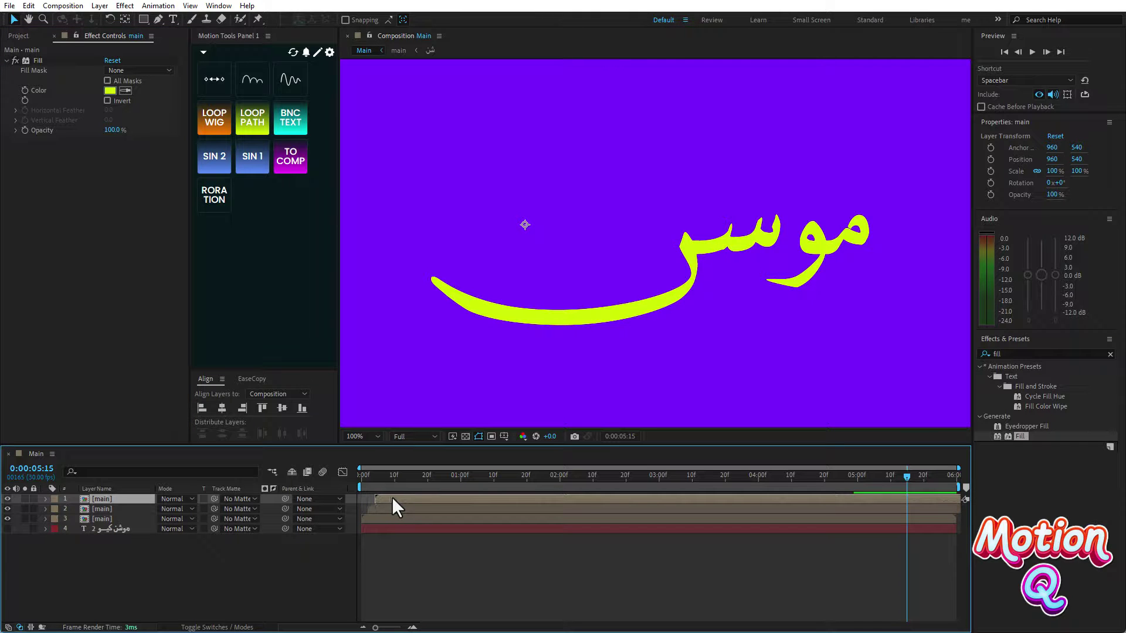
click(110, 90)
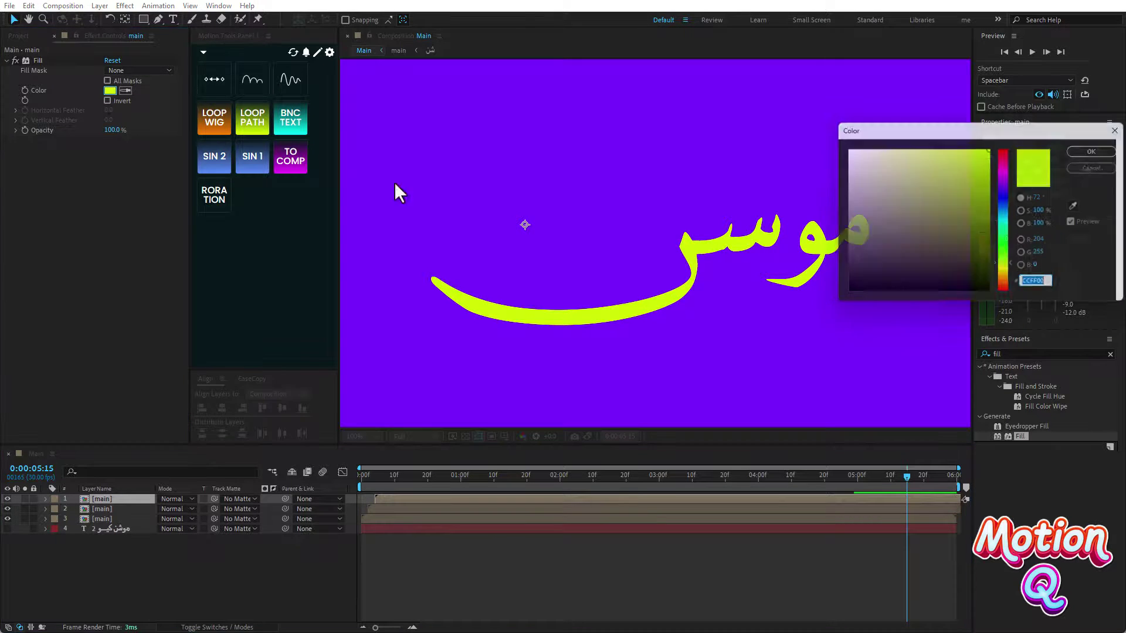
click(845, 148)
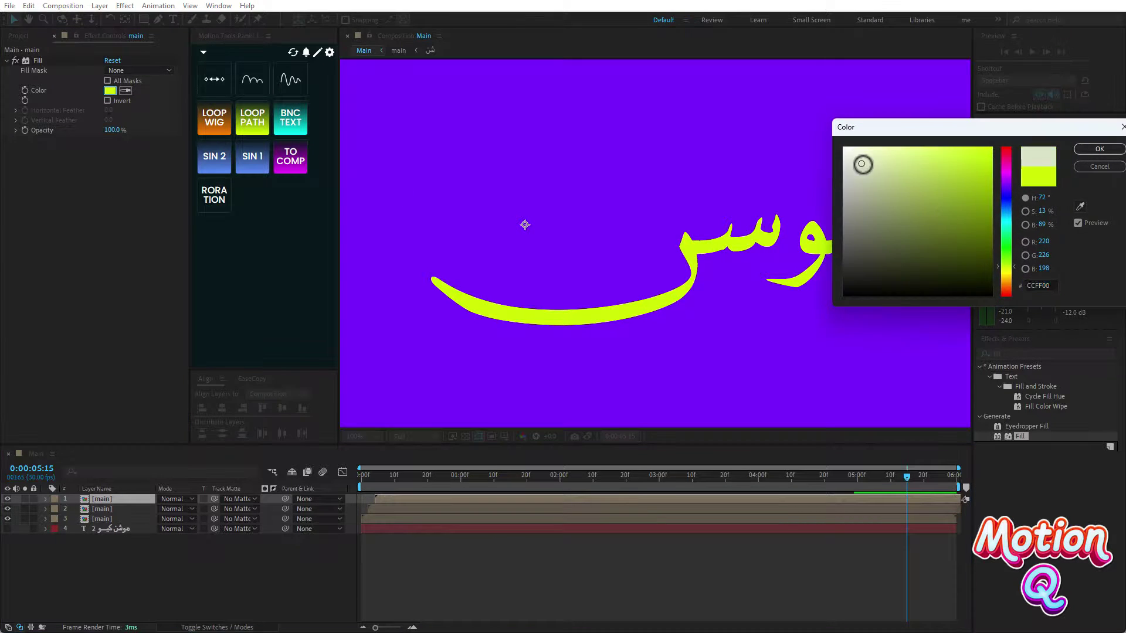
click(1090, 150)
drag(391, 476, 346, 476)
key(space)
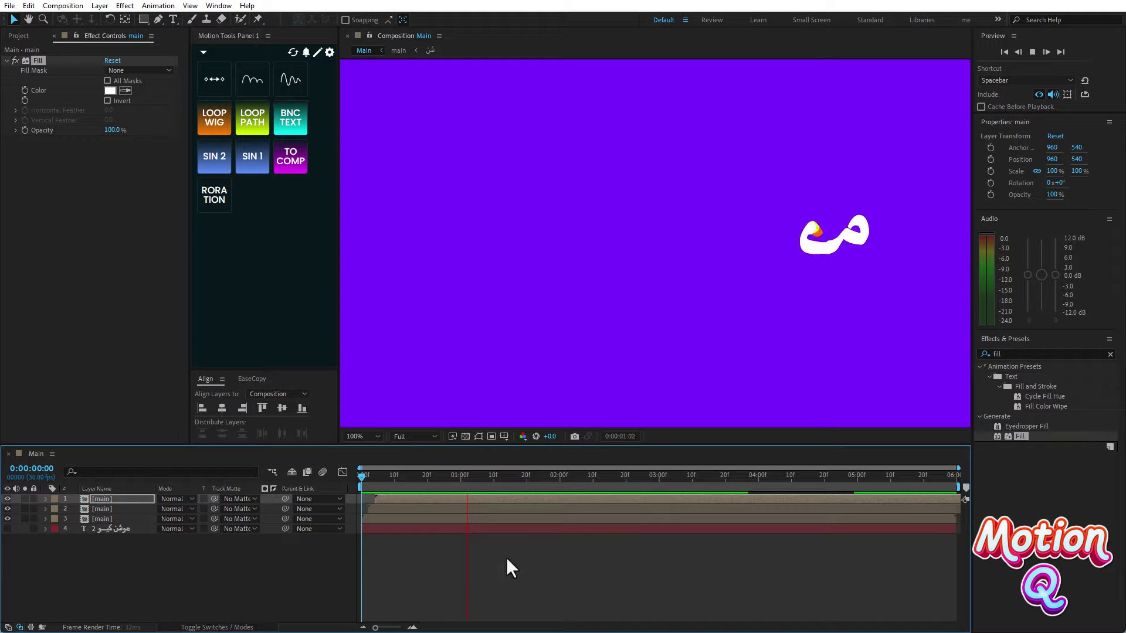
mouse_move(739, 474)
mouse_down()
mouse_move(836, 481)
mouse_move(476, 475)
mouse_up()
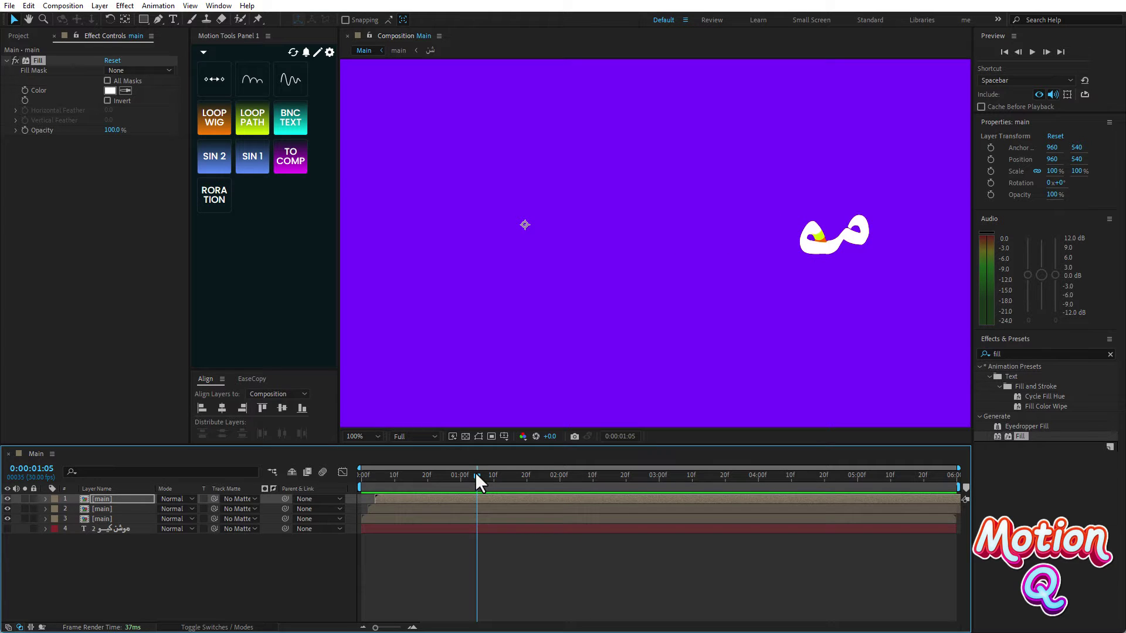
mouse_move(476, 473)
mouse_down()
mouse_move(424, 473)
mouse_move(642, 474)
mouse_move(352, 484)
mouse_up()
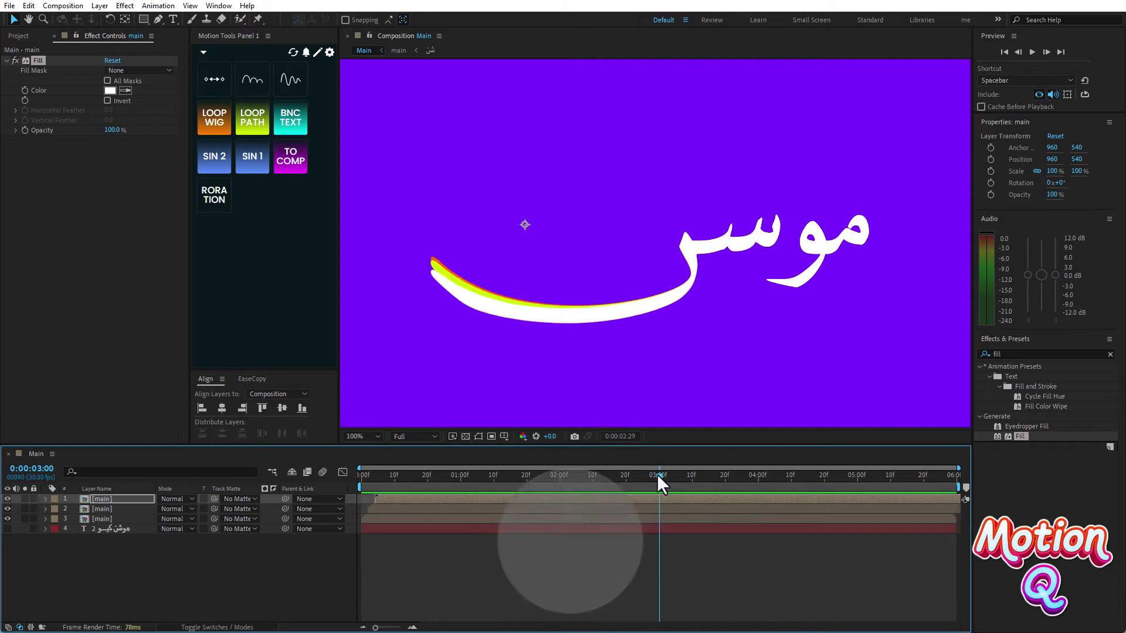
key(space)
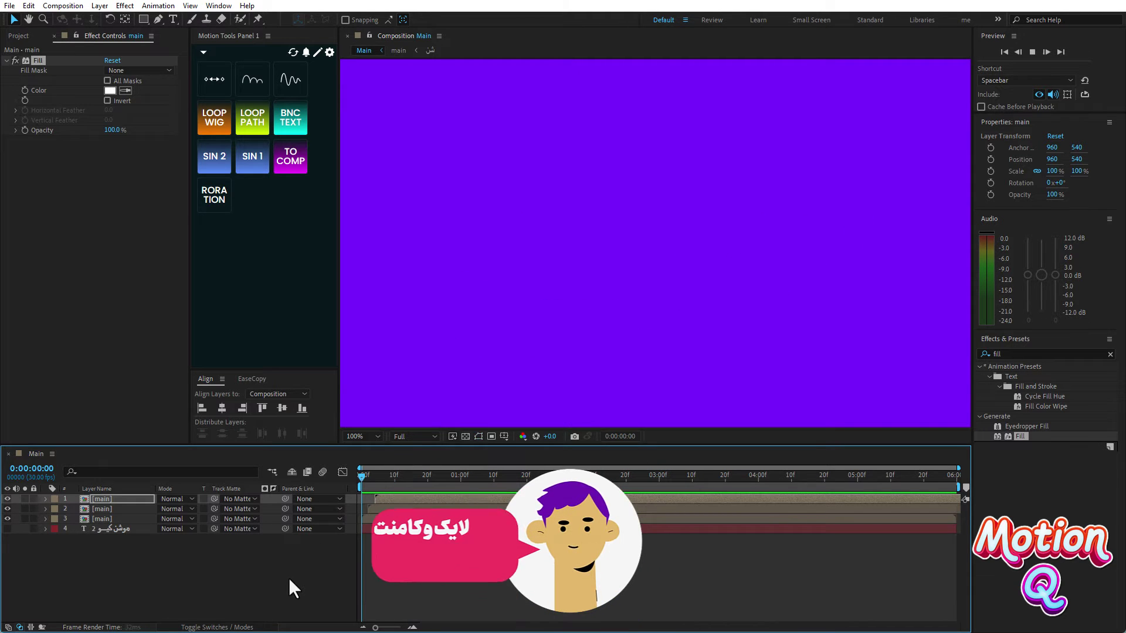